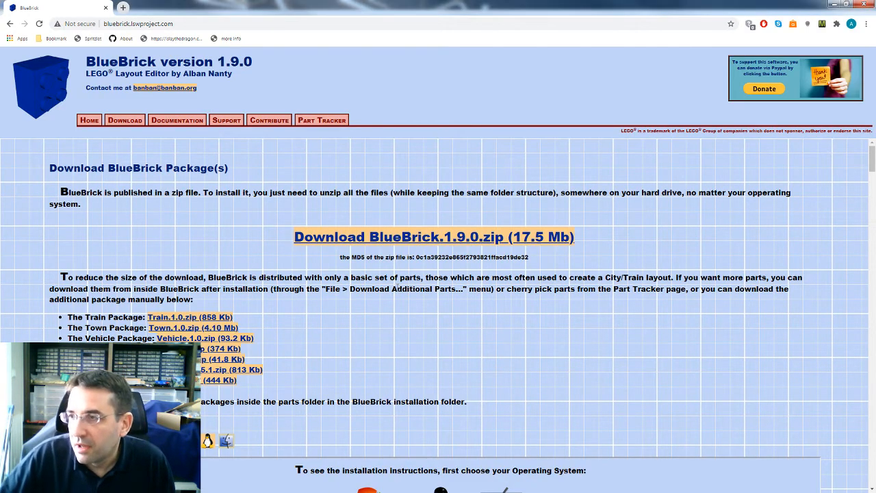
Look through the BlueBrick download page and its release notes, and switch to the BlueBrick editor
{"action": "scroll", "coordinate": [397, 288], "scroll_direction": "down", "scroll_amount": 5}
{"action": "scroll", "coordinate": [397, 288], "scroll_direction": "down", "scroll_amount": 10}
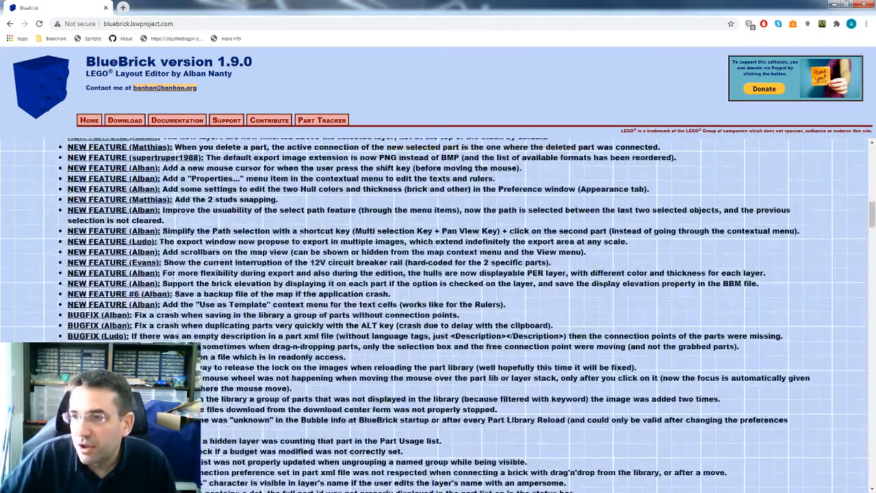
{"action": "scroll", "coordinate": [279, 302], "scroll_direction": "up", "scroll_amount": 5}
{"action": "scroll", "coordinate": [278, 301], "scroll_direction": "up", "scroll_amount": 10}
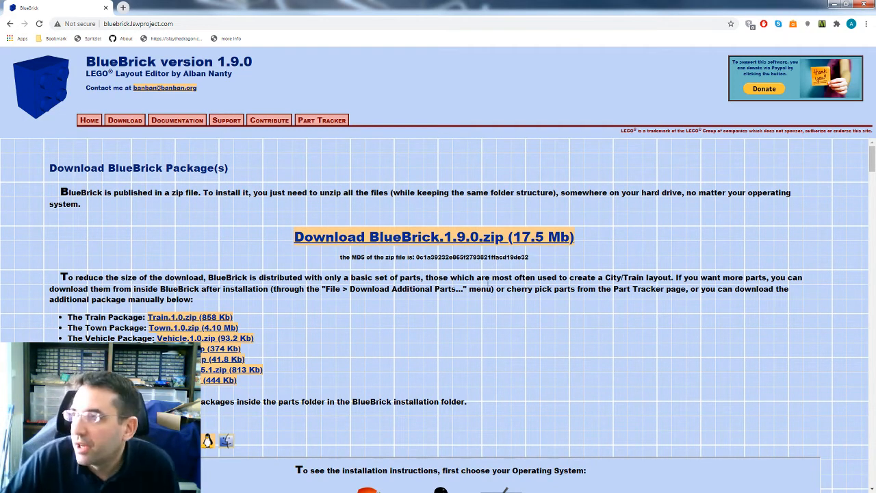
{"action": "left_click", "coordinate": [833, 5]}
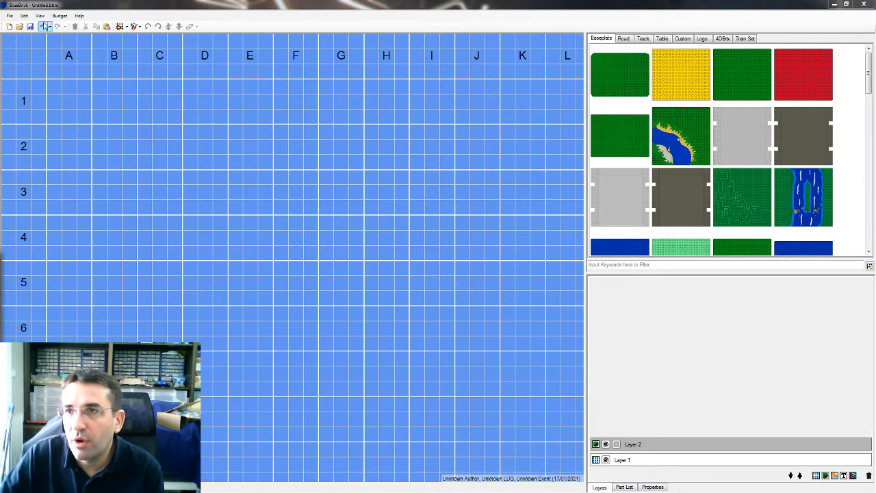
Look over the editing commands and the map's properties, part list and layers
{"action": "left_click", "coordinate": [25, 16]}
{"action": "left_click", "coordinate": [40, 15]}
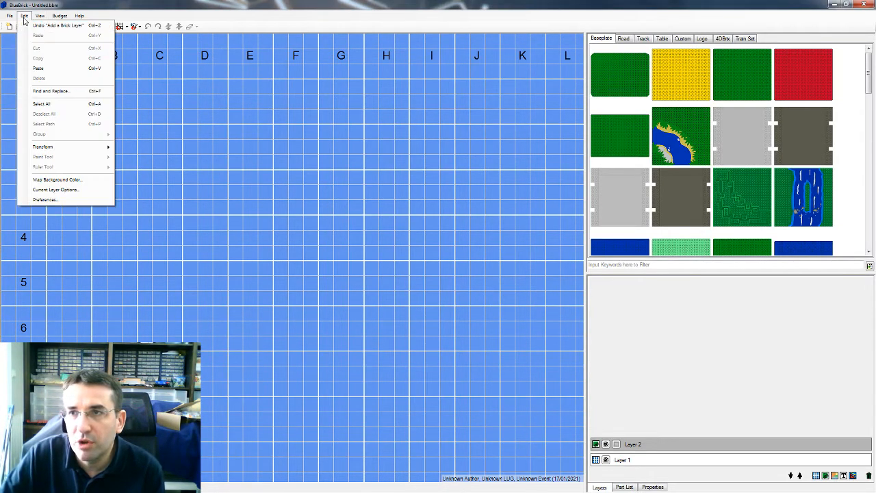
{"action": "left_click", "coordinate": [25, 18]}
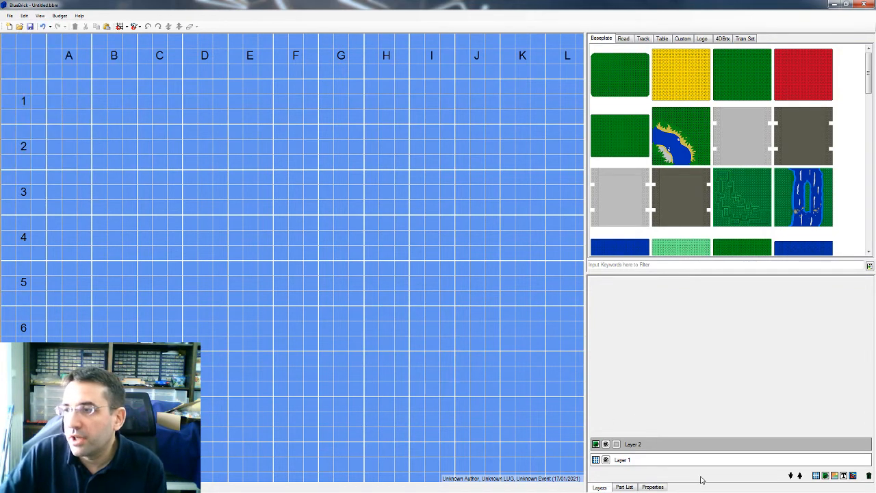
{"action": "left_click", "coordinate": [653, 487]}
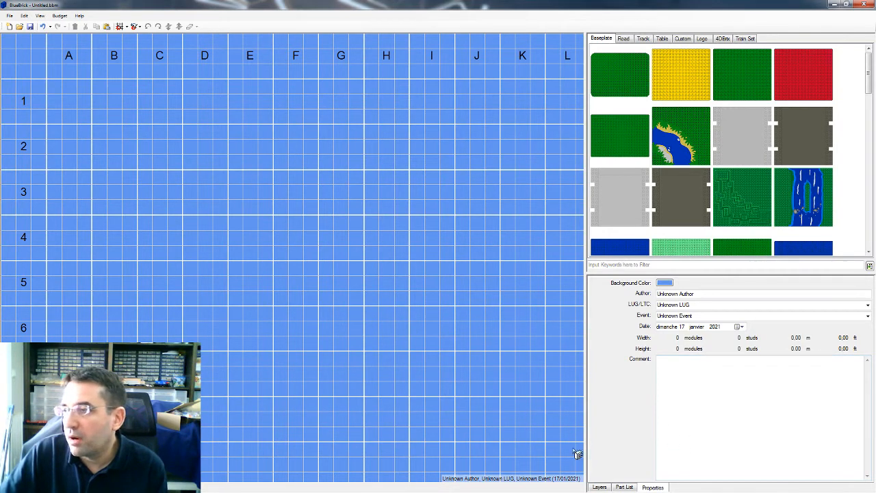
{"action": "left_click", "coordinate": [594, 489]}
{"action": "left_click", "coordinate": [633, 487]}
{"action": "left_click", "coordinate": [654, 487]}
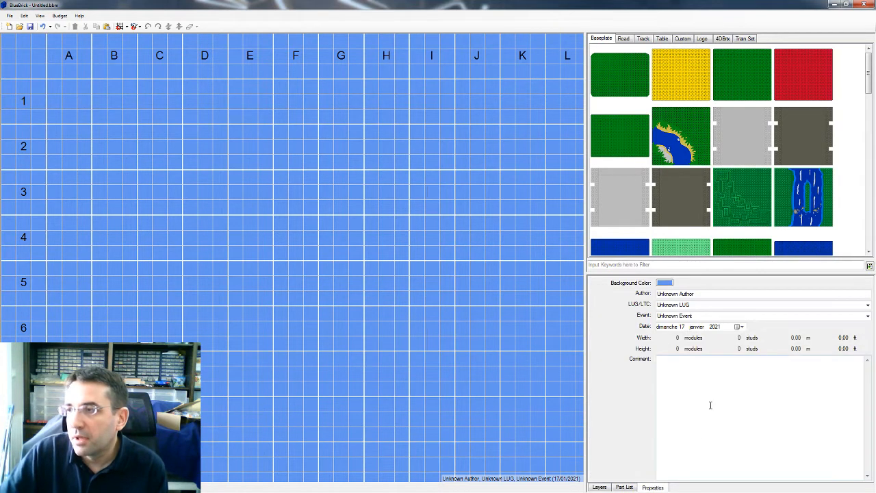
{"action": "left_click", "coordinate": [599, 488]}
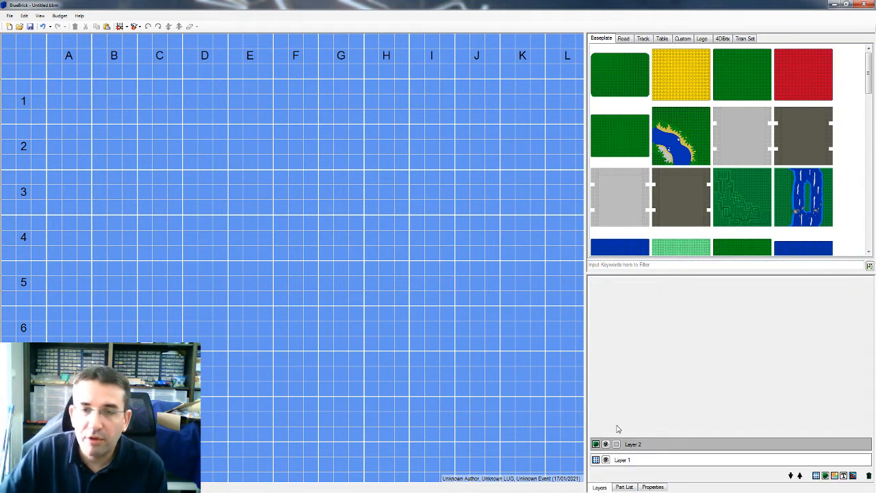
Enter the author's name in the map properties and set the LUG/LTC to BeLUG
{"action": "left_click", "coordinate": [658, 487]}
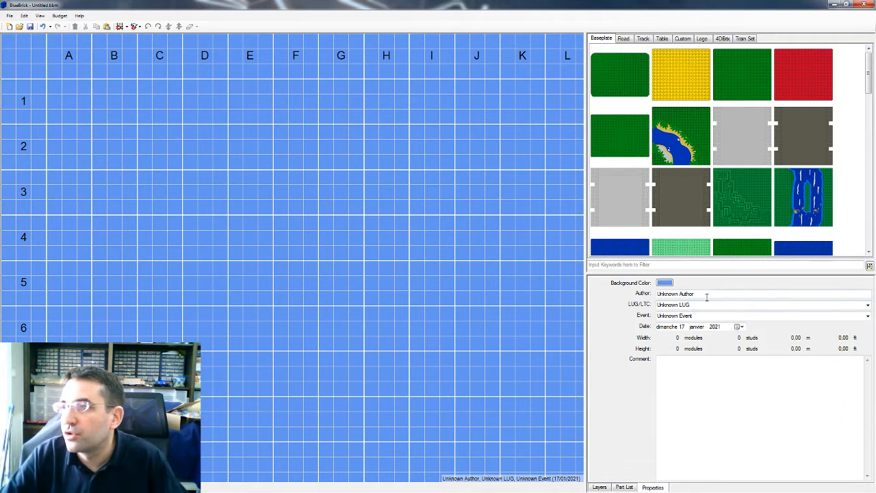
{"action": "left_click_drag", "start_coordinate": [698, 293], "coordinate": [615, 294]}
{"action": "type", "text": "Alban"}
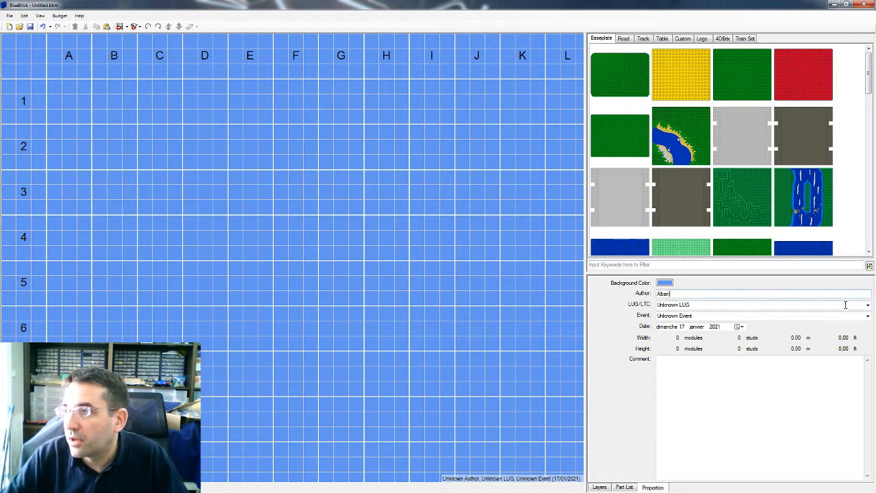
{"action": "left_click", "coordinate": [868, 306]}
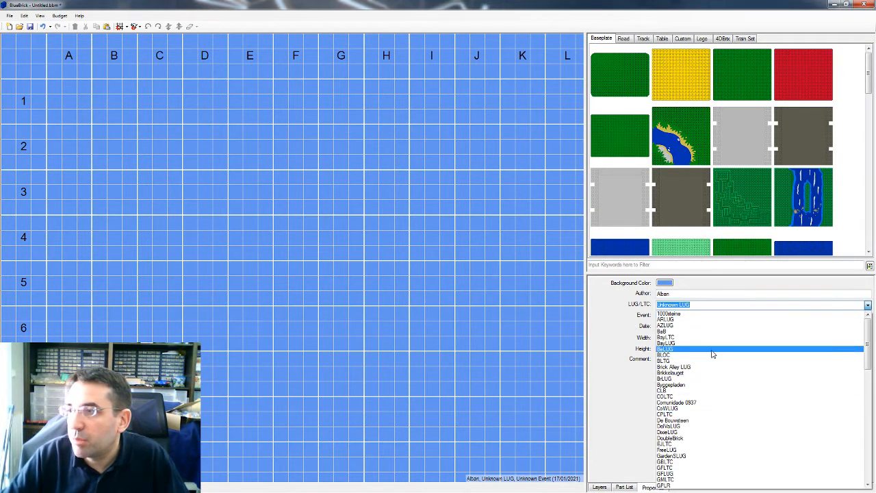
{"action": "left_click", "coordinate": [714, 352]}
{"action": "left_click", "coordinate": [868, 306]}
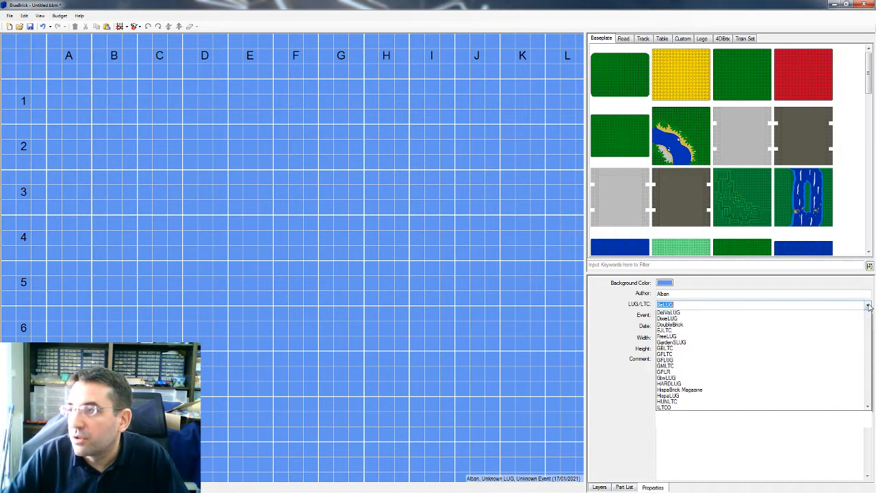
{"action": "left_click", "coordinate": [762, 315]}
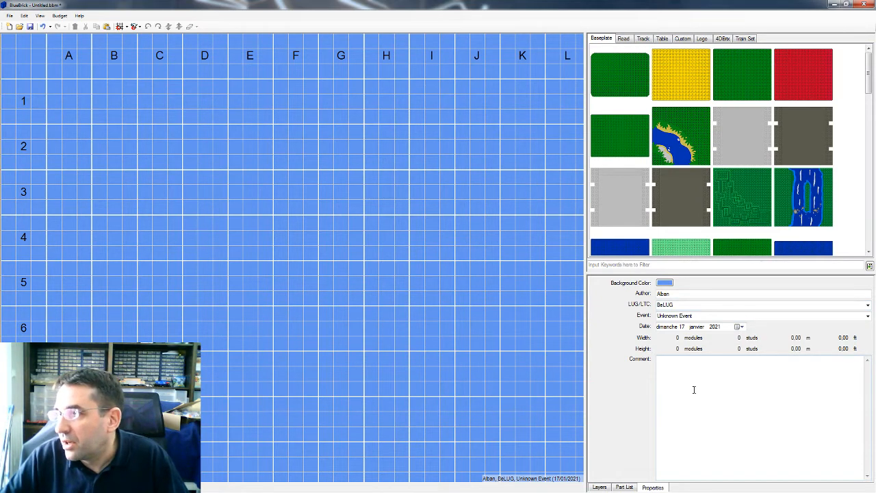
Change the map's background color to light yellow from the basic colors
{"action": "left_click", "coordinate": [670, 283]}
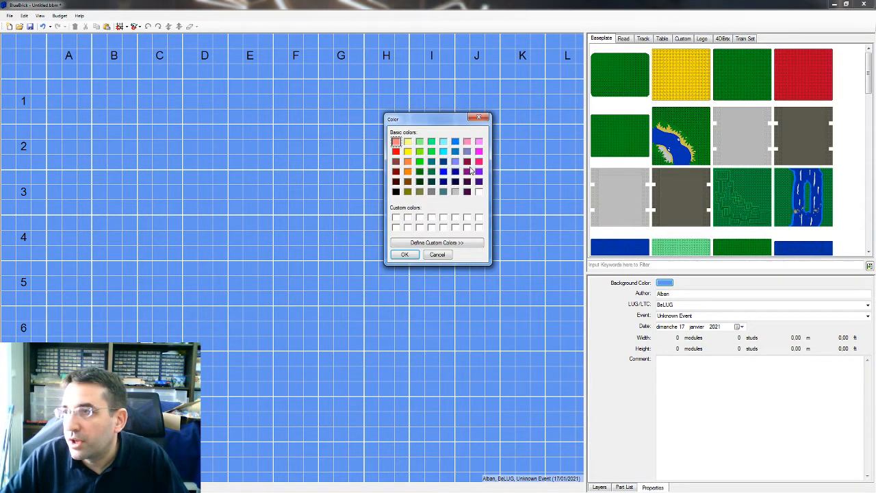
{"action": "left_click", "coordinate": [408, 141]}
{"action": "left_click", "coordinate": [404, 254]}
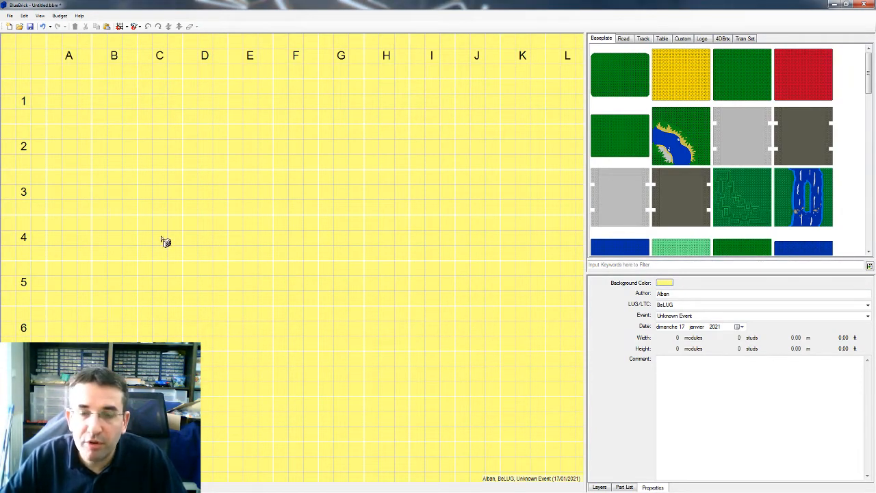
Undo the map's background color change
{"action": "left_click", "coordinate": [24, 15]}
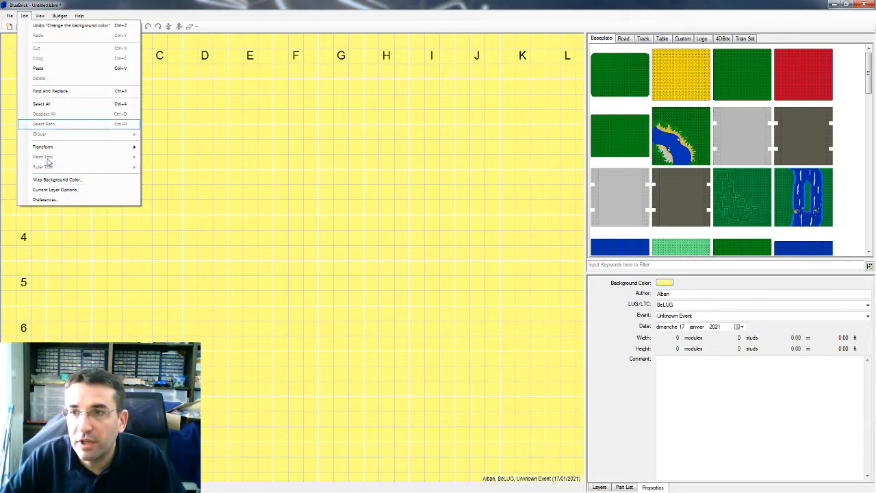
{"action": "left_click", "coordinate": [24, 15]}
{"action": "left_click", "coordinate": [24, 15]}
{"action": "left_click", "coordinate": [24, 15]}
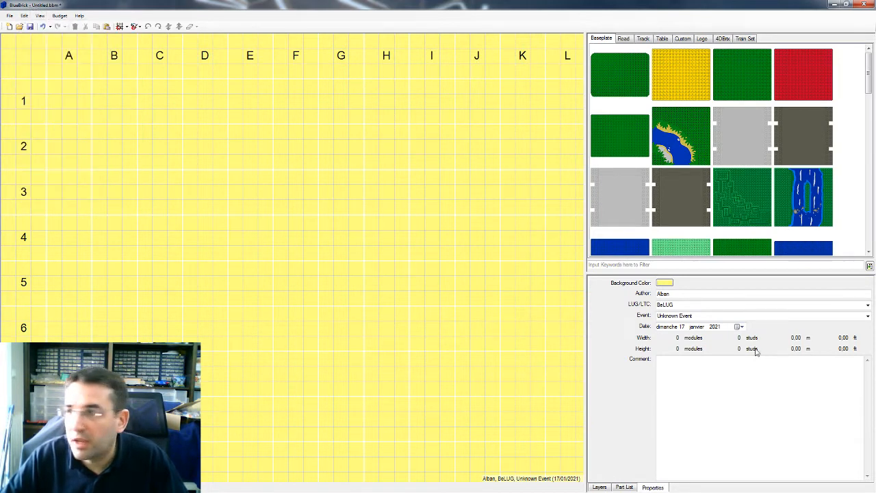
{"action": "left_click", "coordinate": [664, 283]}
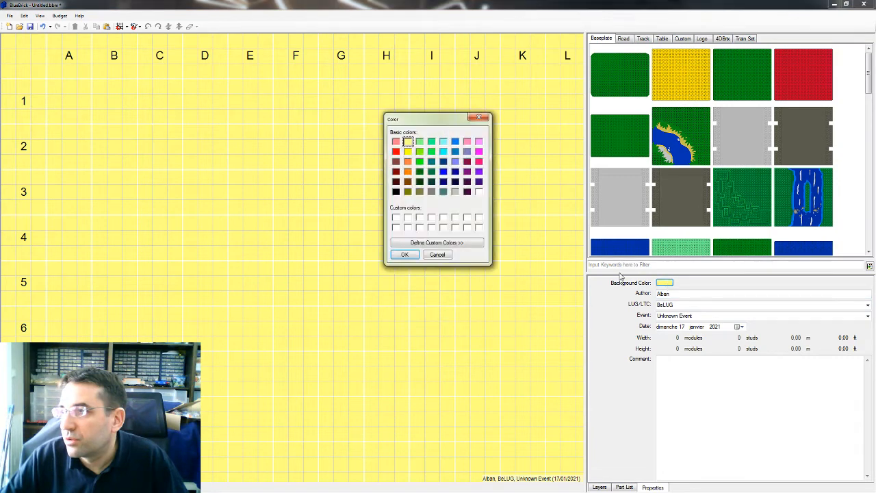
{"action": "left_click", "coordinate": [445, 254]}
{"action": "key", "text": "ctrl+z"}
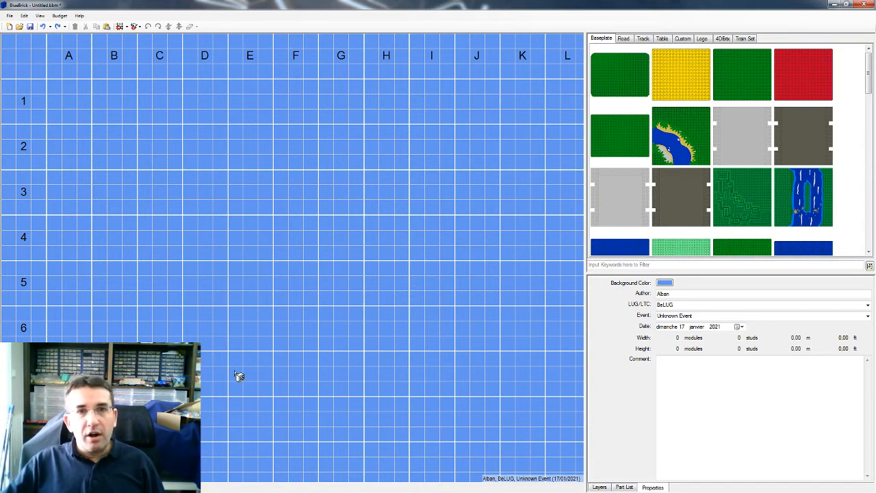
Display the list of parts used on the map
{"action": "left_click", "coordinate": [624, 487]}
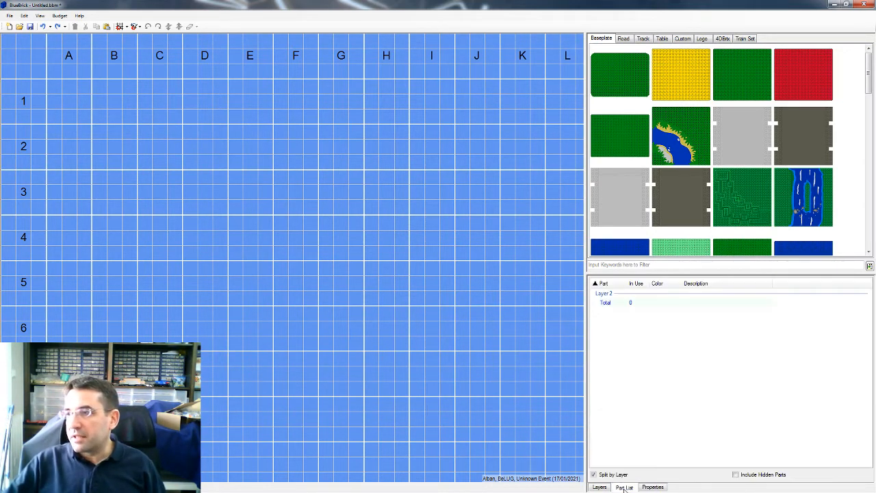
{"action": "left_click", "coordinate": [40, 15]}
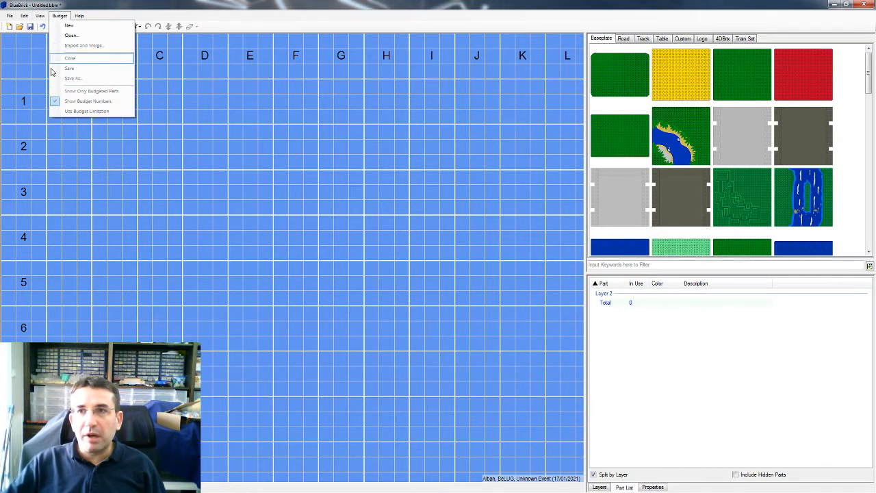
{"action": "left_click", "coordinate": [280, 242]}
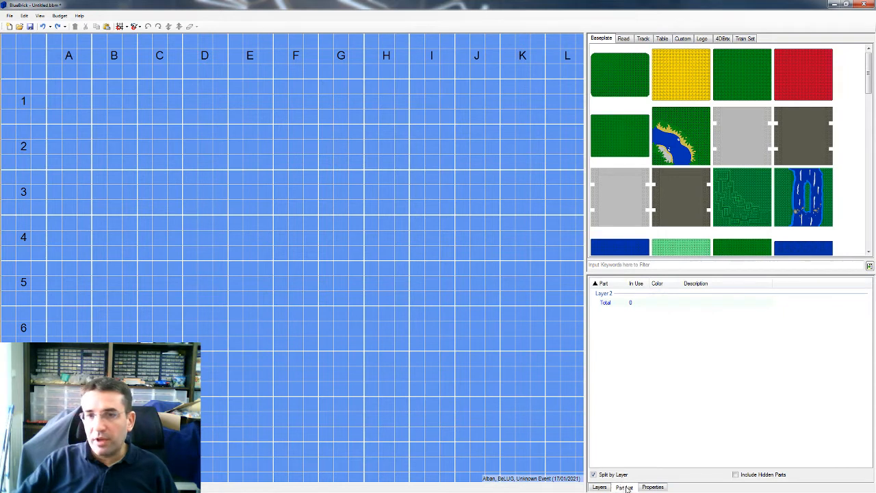
Place two green 16 x 22 baseplates, one green 24 x 32 baseplate and one 32 x 32 canyon plate apart on the map
{"action": "left_click_drag", "start_coordinate": [620, 135], "coordinate": [567, 110]}
{"action": "left_click_drag", "start_coordinate": [620, 74], "coordinate": [437, 196]}
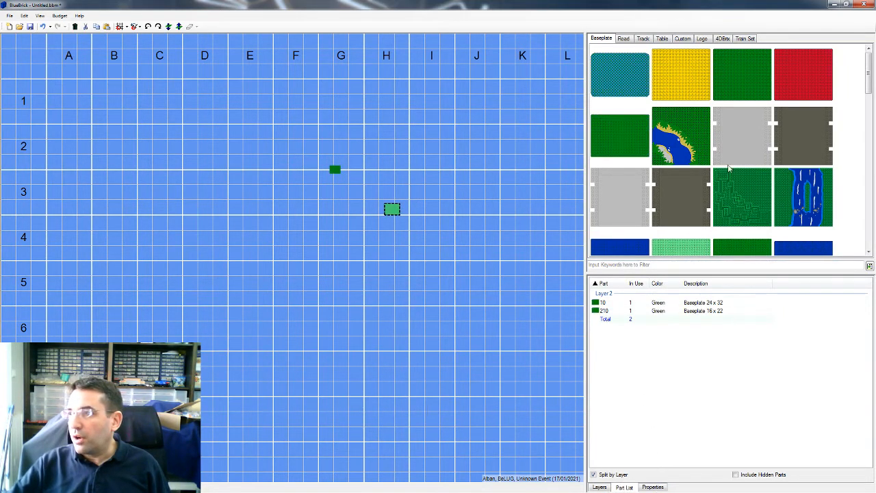
{"action": "left_click_drag", "start_coordinate": [760, 203], "coordinate": [333, 197]}
{"action": "scroll", "coordinate": [404, 160], "scroll_direction": "up", "scroll_amount": 3}
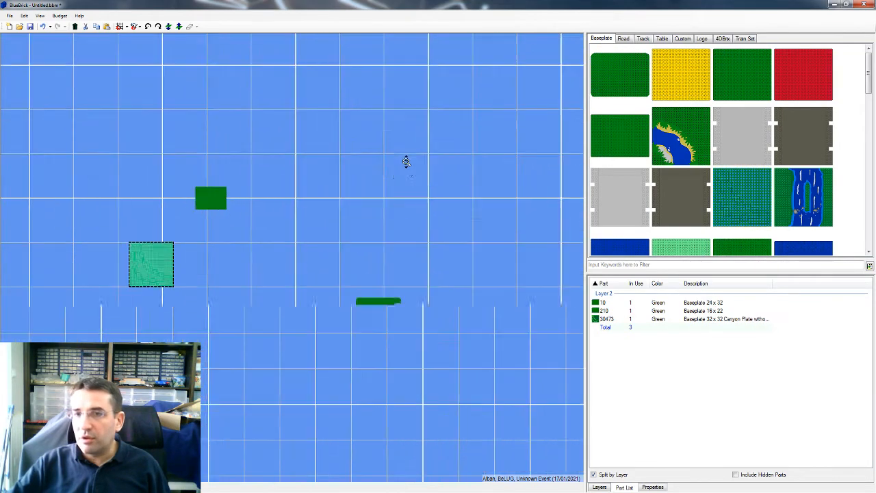
{"action": "left_click_drag", "start_coordinate": [328, 233], "coordinate": [348, 178]}
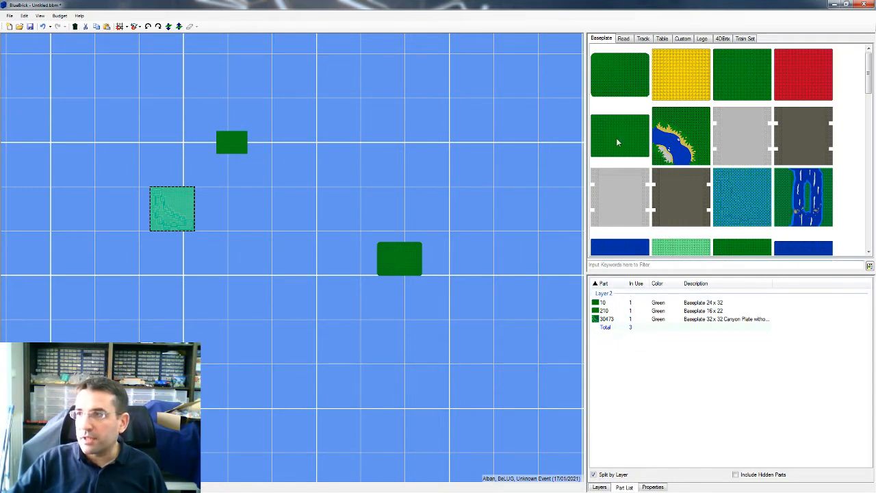
{"action": "left_click_drag", "start_coordinate": [618, 142], "coordinate": [361, 173]}
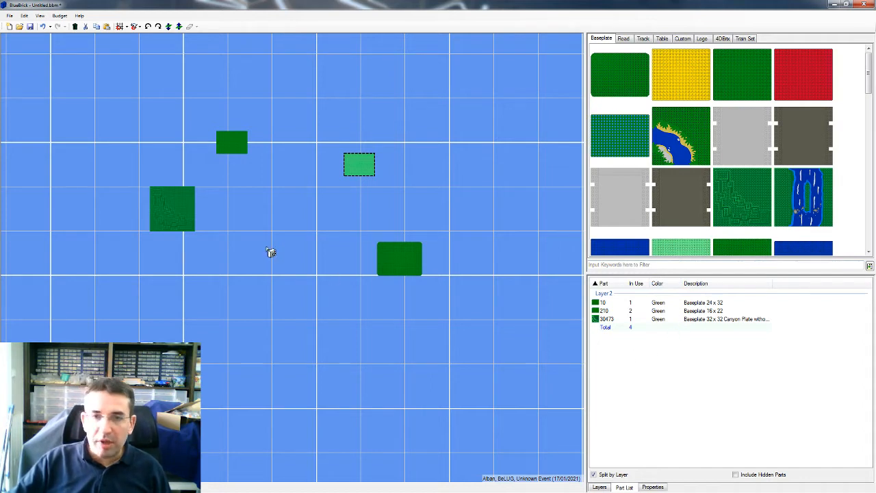
{"action": "left_click", "coordinate": [57, 18]}
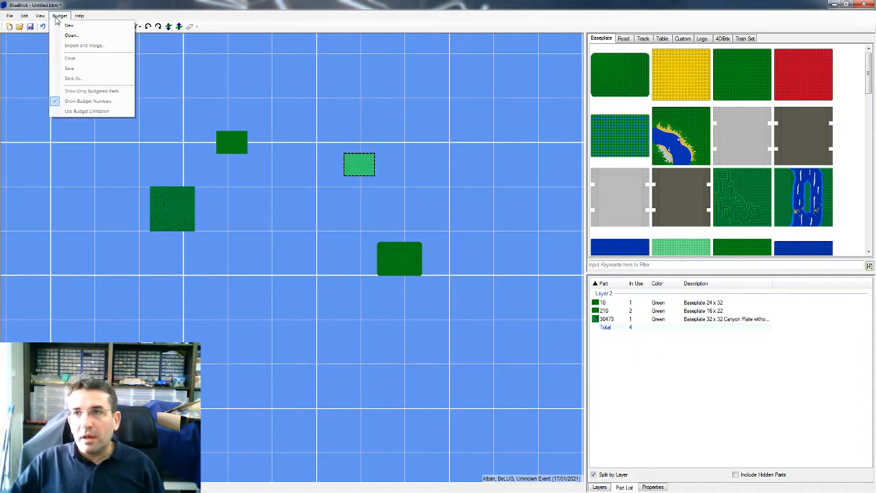
{"action": "left_click", "coordinate": [71, 35]}
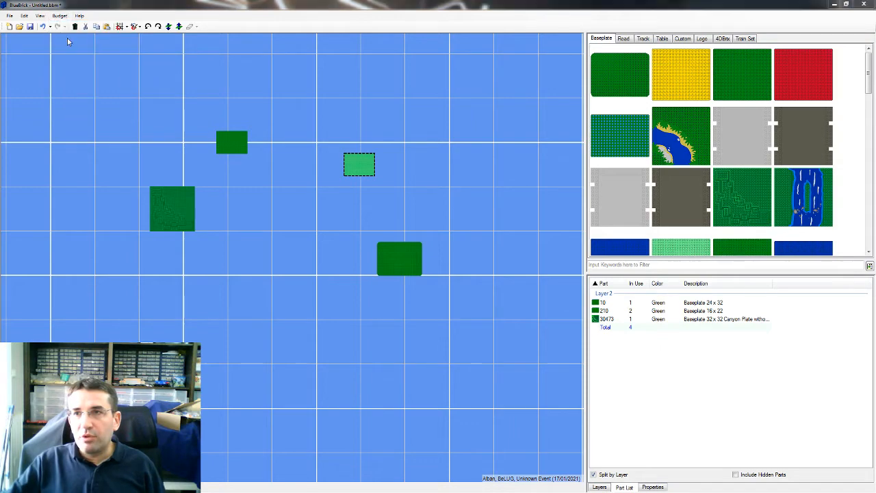
{"action": "left_click_drag", "start_coordinate": [155, 24], "coordinate": [0, 47]}
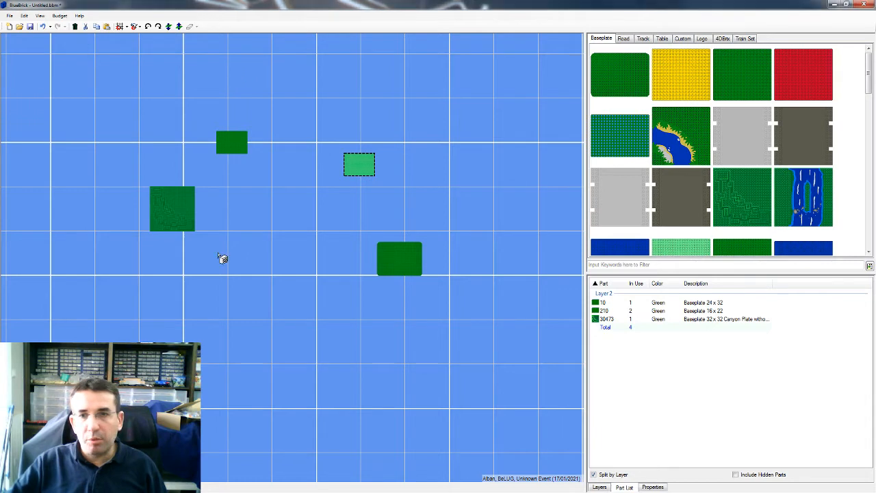
Create a new budget and set the budgeted quantity of the green 16 x 22 baseplate to 5
{"action": "left_click", "coordinate": [60, 15]}
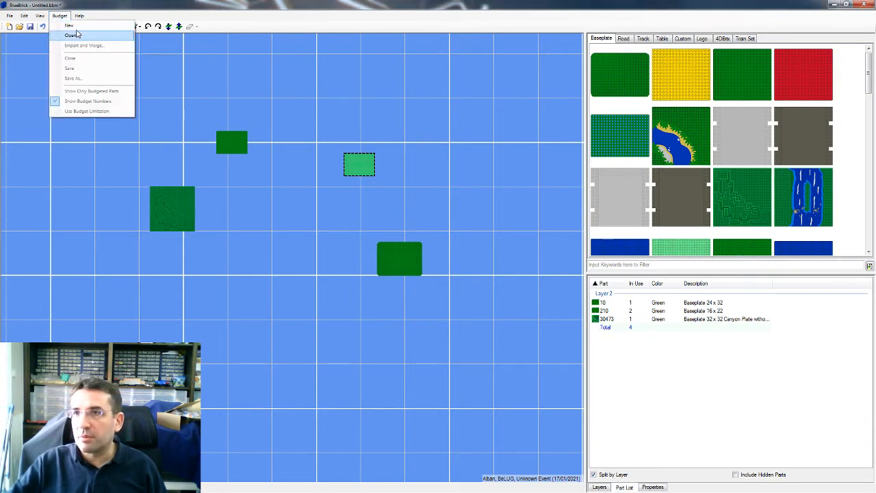
{"action": "left_click", "coordinate": [68, 24]}
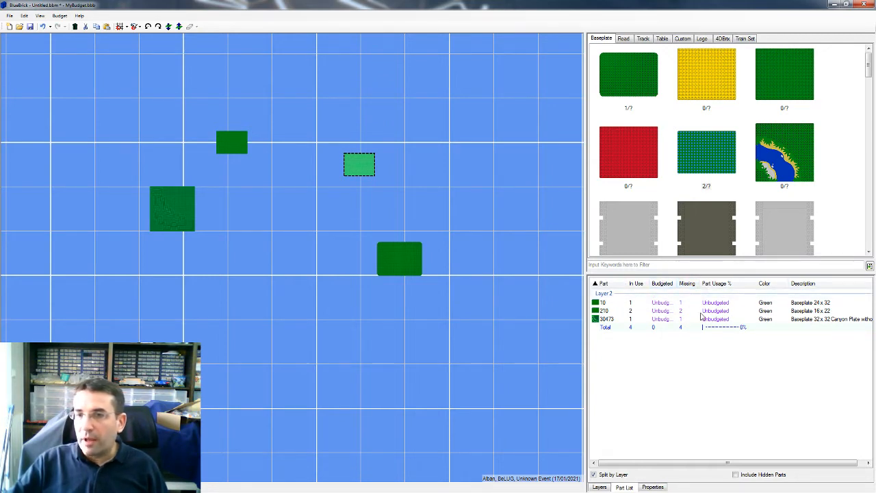
{"action": "left_click", "coordinate": [709, 189]}
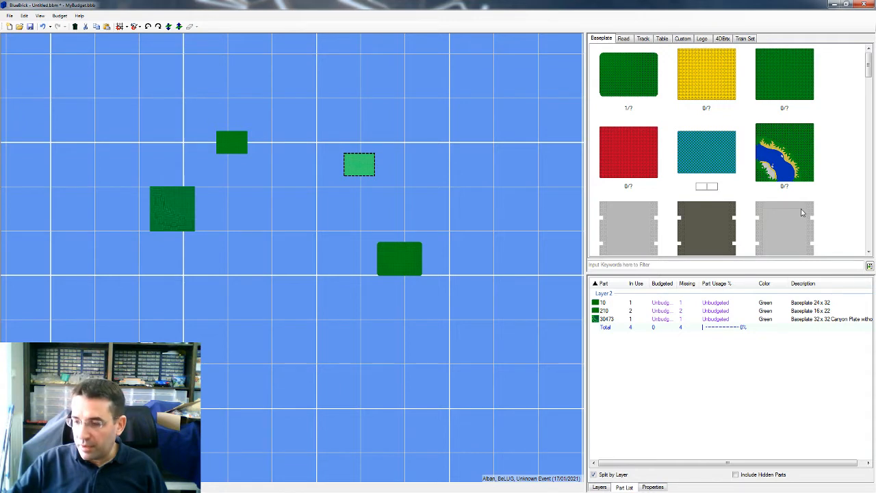
{"action": "type", "text": "5"}
{"action": "key", "text": "Return"}
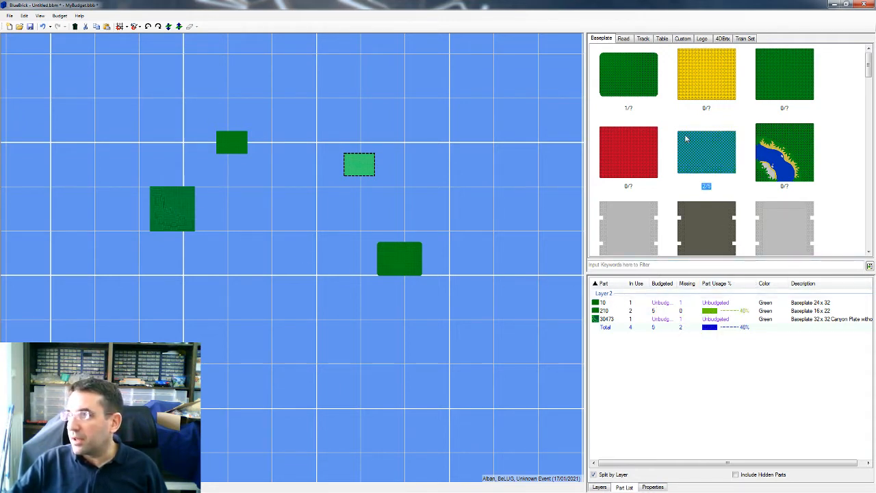
Add the 32 x 32 baseplate with the curved river and move it to a free spot above the rounded green baseplate
{"action": "double_click", "coordinate": [793, 173]}
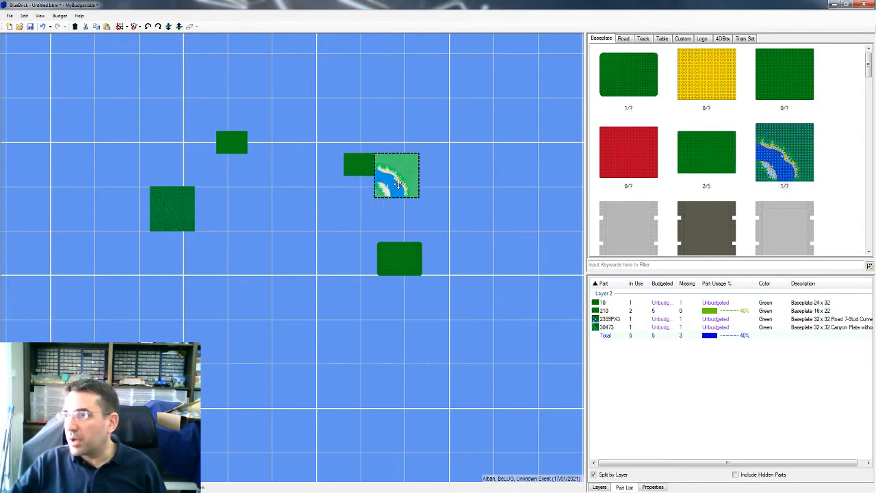
{"action": "left_click_drag", "start_coordinate": [395, 179], "coordinate": [420, 141]}
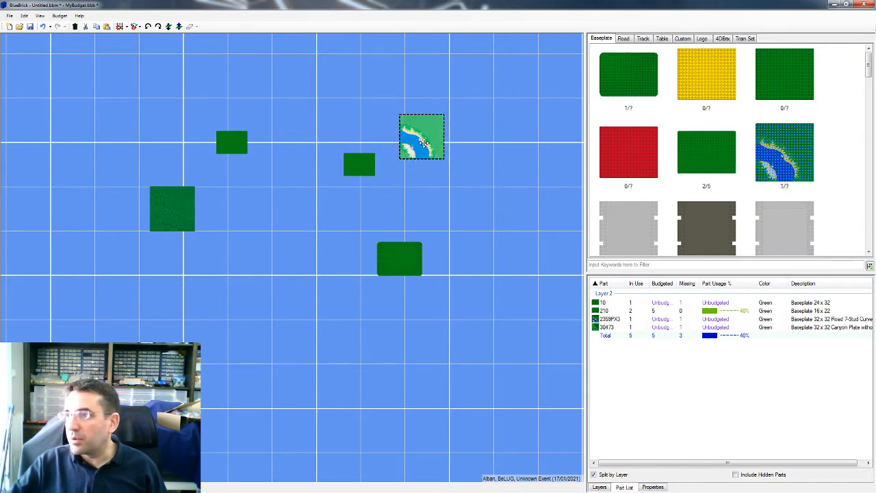
Set the budgeted quantity of the 32 x 32 curved-river baseplate to 7
{"action": "left_click", "coordinate": [788, 187]}
{"action": "type", "text": "7"}
{"action": "key", "text": "Return"}
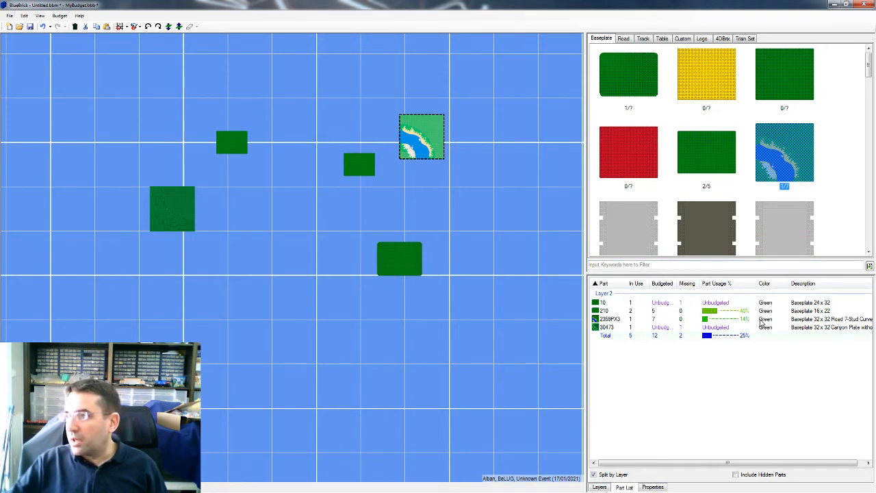
Lay a row of ten curved-river baseplates across the upper part of the map and append one green 16 x 22 baseplate to its end
{"action": "left_click_drag", "start_coordinate": [781, 177], "coordinate": [182, 108]}
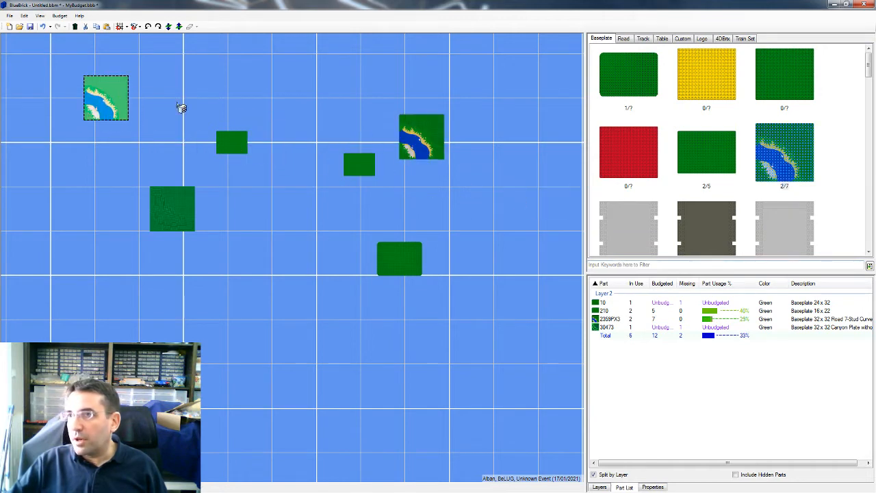
{"action": "double_click", "coordinate": [787, 156]}
{"action": "left_click", "coordinate": [788, 157]}
{"action": "left_click", "coordinate": [787, 157]}
{"action": "left_click", "coordinate": [787, 156]}
{"action": "left_click", "coordinate": [788, 157]}
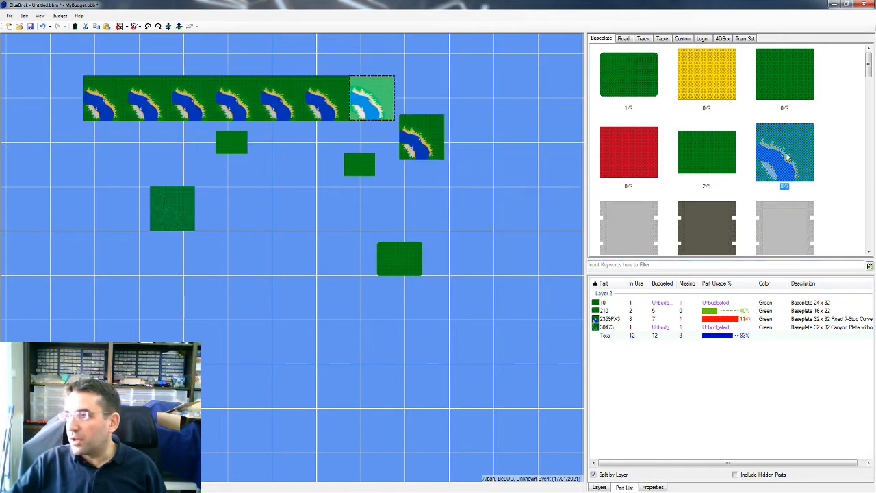
{"action": "left_click", "coordinate": [787, 156]}
{"action": "left_click", "coordinate": [787, 156]}
{"action": "left_click", "coordinate": [788, 156]}
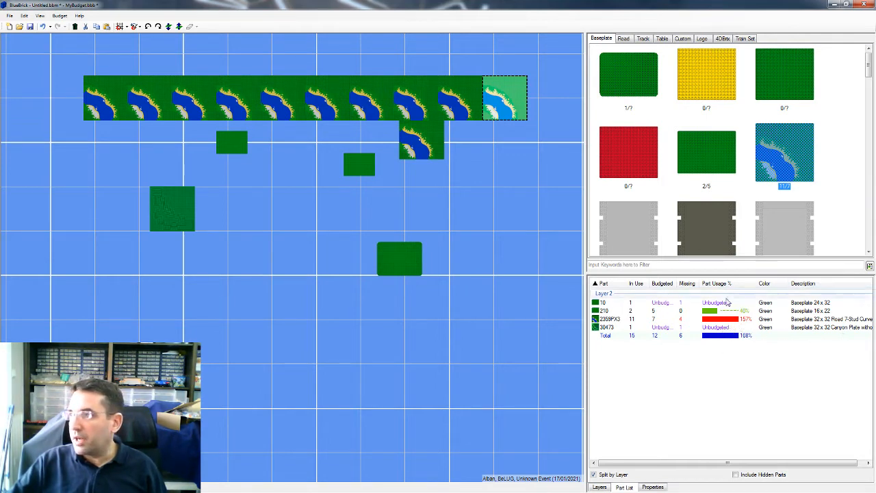
{"action": "left_click", "coordinate": [707, 162]}
{"action": "left_click", "coordinate": [816, 192]}
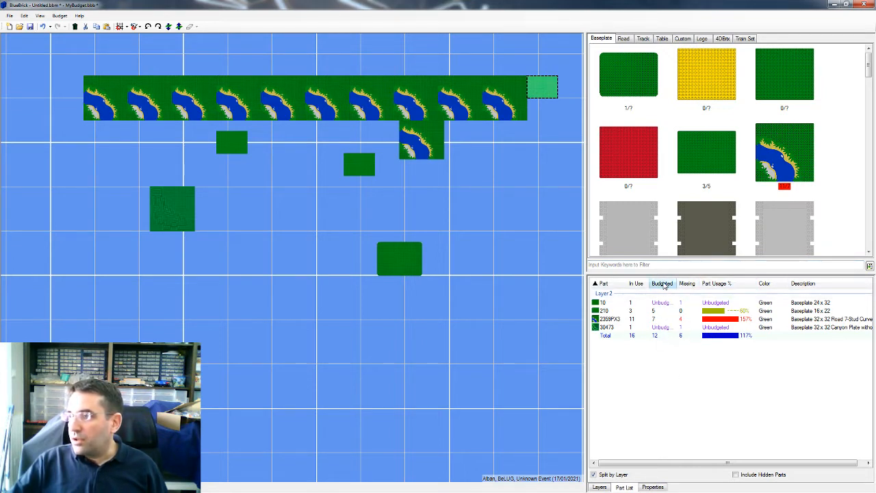
Review the budgeted parts and switch the part list's split by layer off and back on
{"action": "left_click", "coordinate": [654, 320]}
{"action": "left_click", "coordinate": [689, 369]}
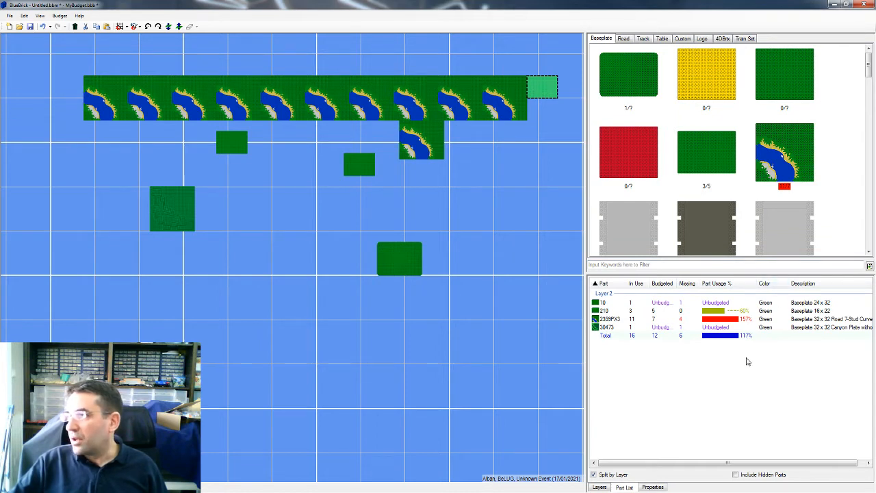
{"action": "left_click", "coordinate": [595, 474]}
{"action": "left_click", "coordinate": [595, 473]}
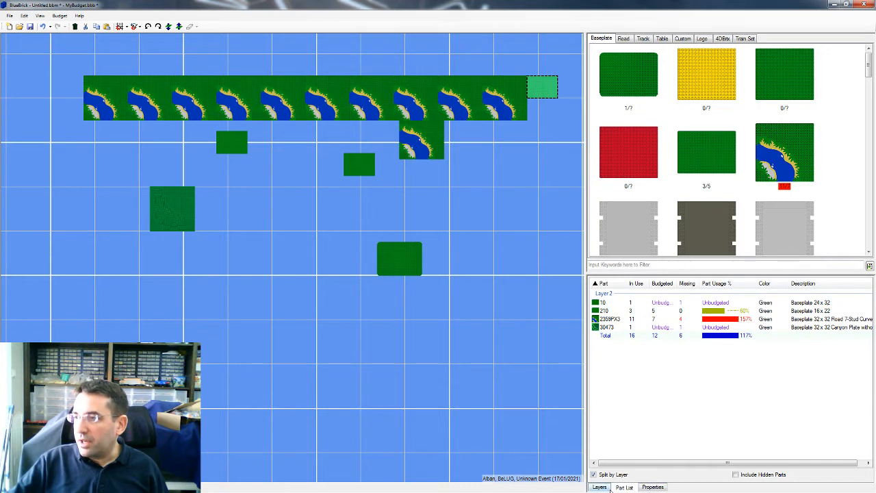
Add a new brick layer and lay six connected straight 9V rails on it in a row below the canyon plate
{"action": "left_click", "coordinate": [609, 488]}
{"action": "left_click", "coordinate": [826, 475]}
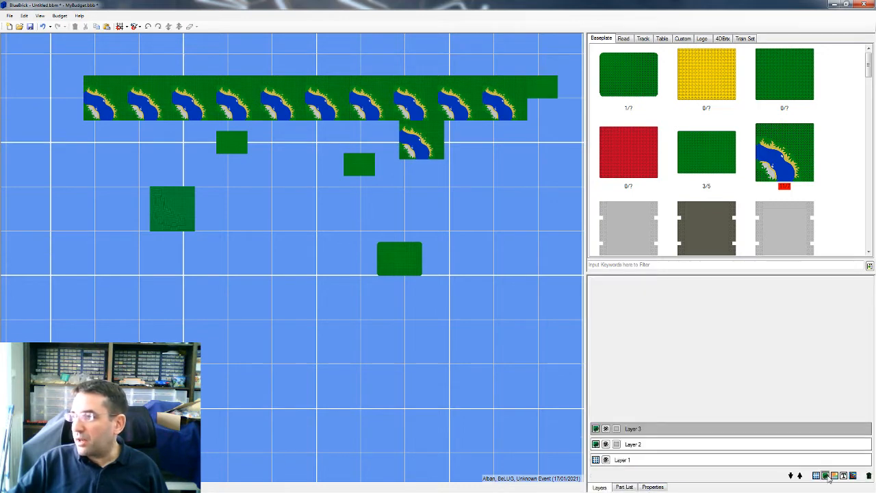
{"action": "left_click", "coordinate": [644, 38]}
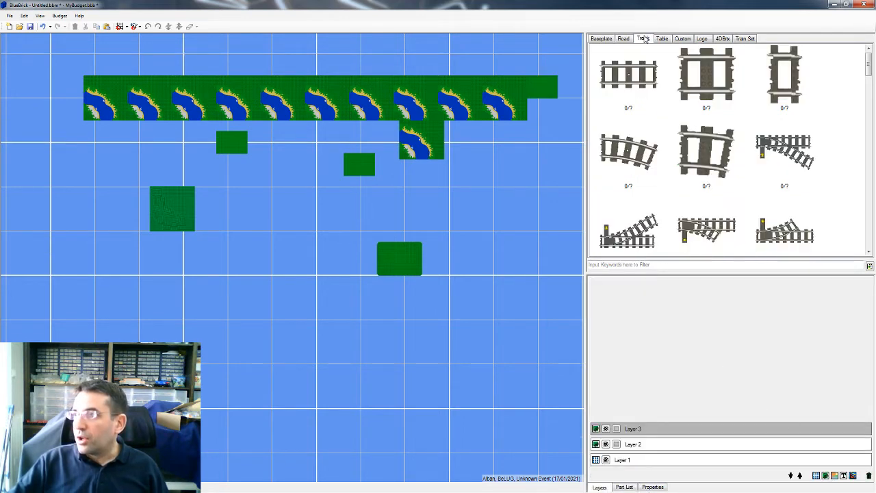
{"action": "left_click_drag", "start_coordinate": [630, 76], "coordinate": [233, 285]}
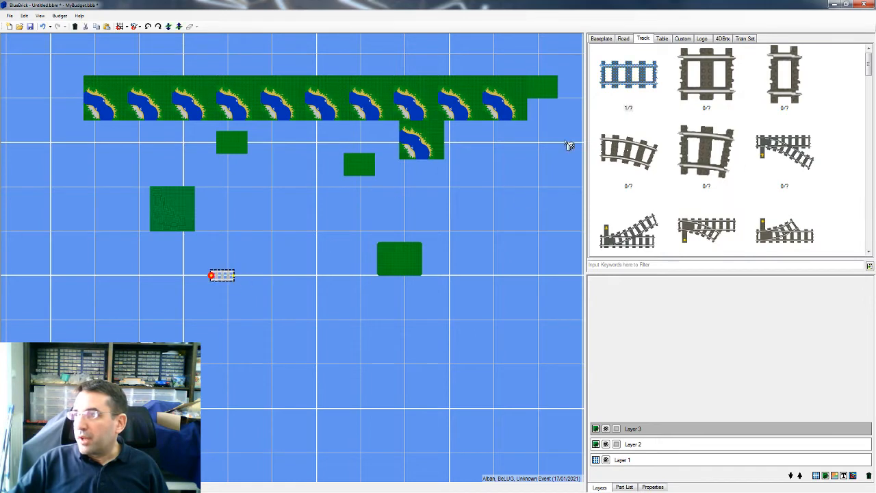
{"action": "left_click", "coordinate": [637, 70]}
{"action": "left_click", "coordinate": [637, 69]}
{"action": "left_click", "coordinate": [637, 70]}
{"action": "left_click", "coordinate": [636, 70]}
{"action": "left_click", "coordinate": [637, 70]}
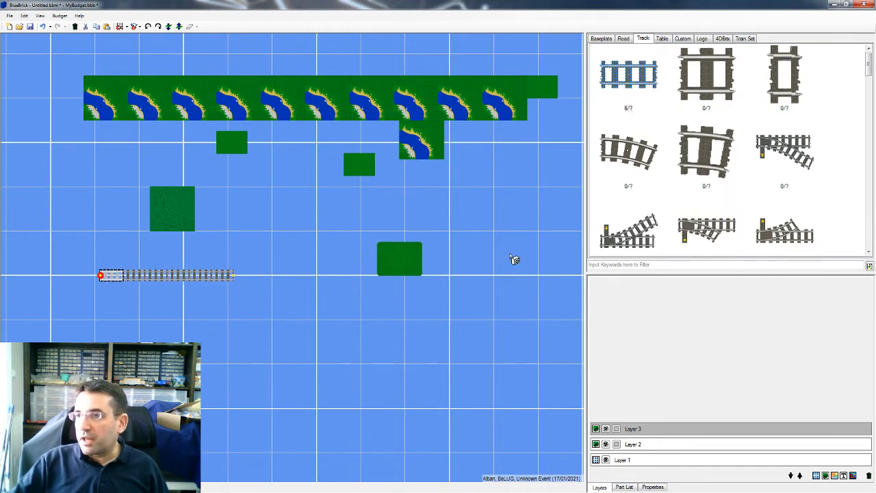
Show the part list and compare it merged and split by layer
{"action": "left_click", "coordinate": [624, 487]}
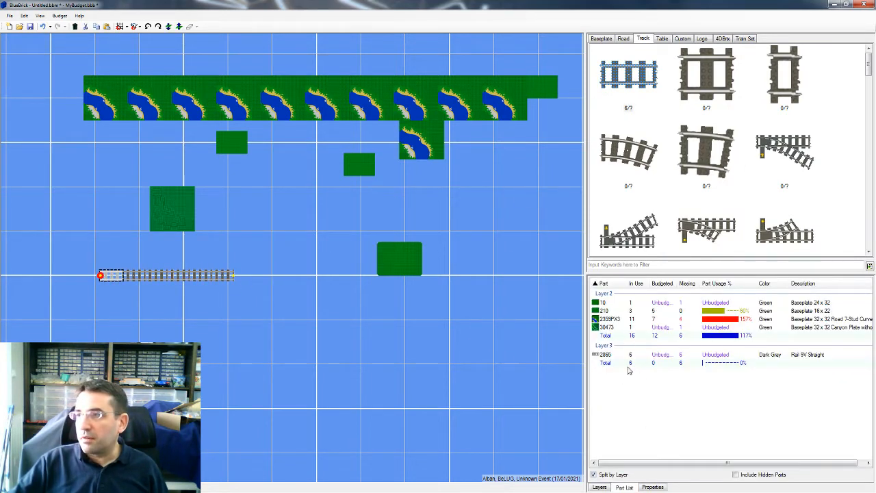
{"action": "left_click", "coordinate": [616, 475]}
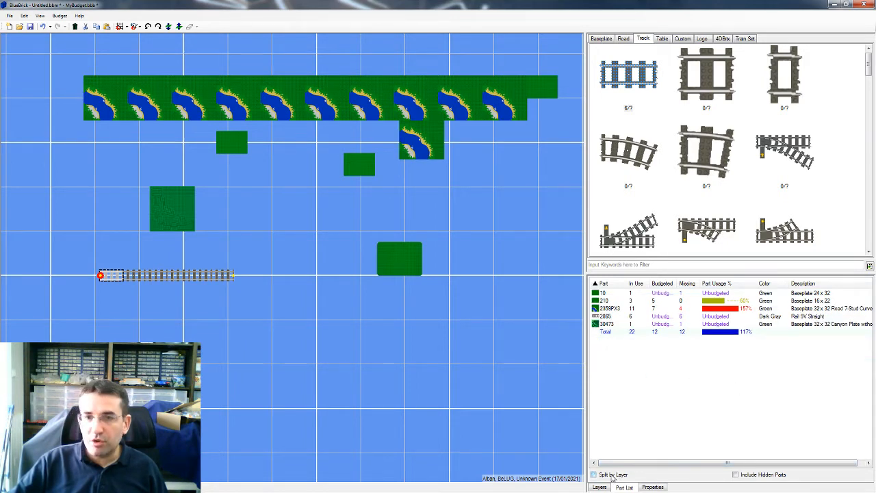
{"action": "left_click", "coordinate": [613, 475]}
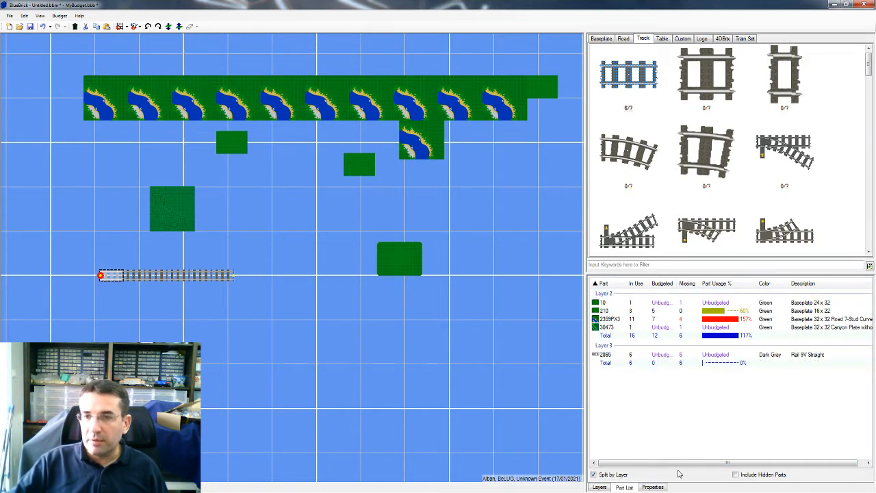
{"action": "left_click", "coordinate": [746, 476]}
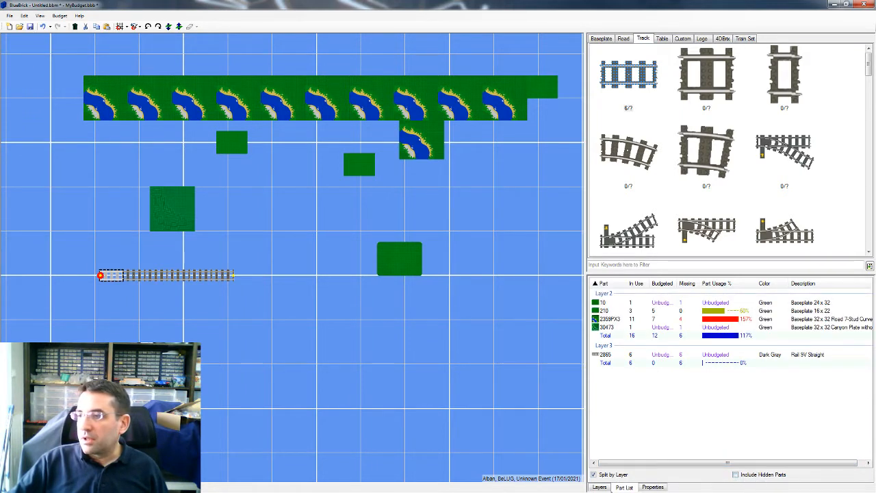
Hide Layer 2 and include hidden parts in the part list
{"action": "left_click", "coordinate": [600, 487]}
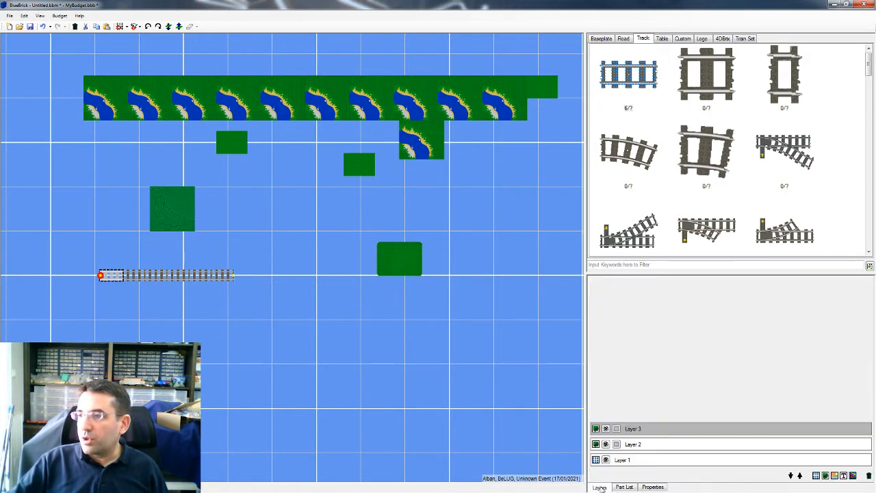
{"action": "left_click", "coordinate": [606, 444]}
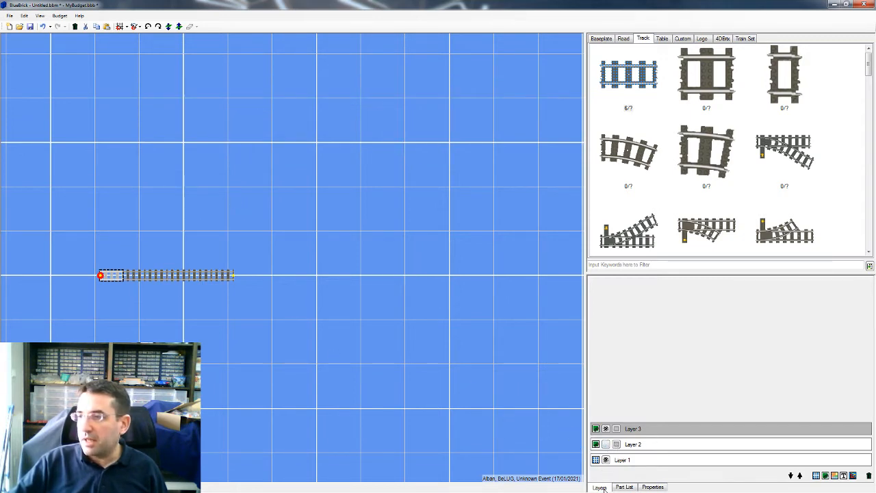
{"action": "left_click", "coordinate": [630, 487]}
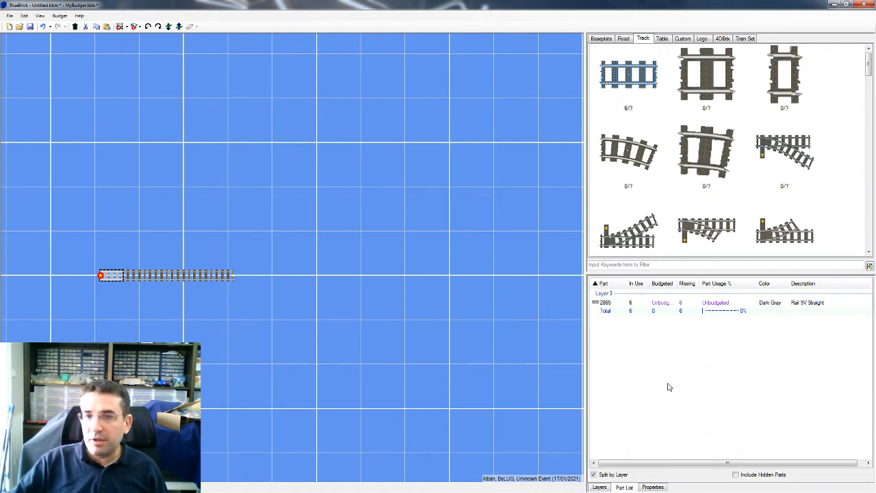
{"action": "left_click", "coordinate": [736, 474]}
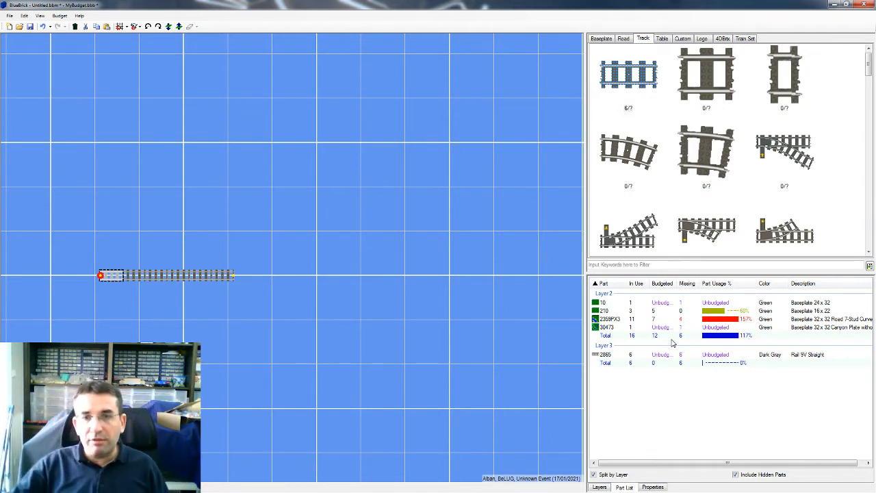
Check the layer visibility, and view the part list with hidden parts both merged and split by layer
{"action": "left_click", "coordinate": [599, 487]}
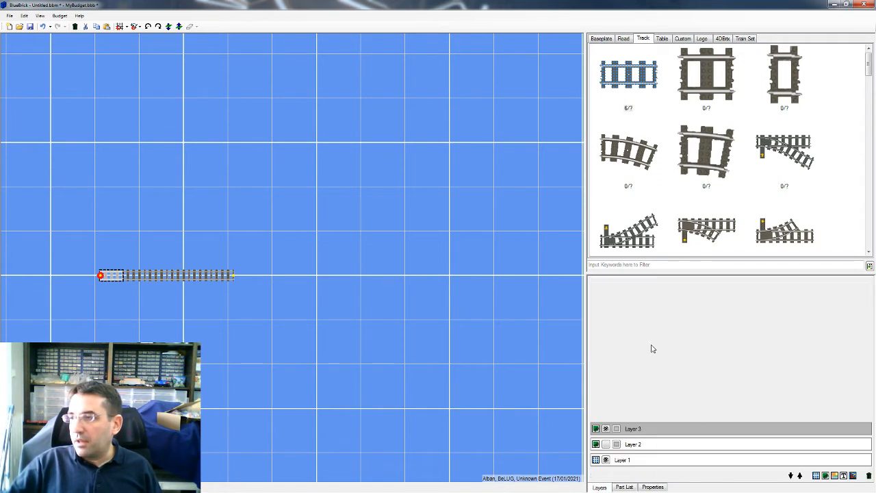
{"action": "left_click", "coordinate": [626, 488]}
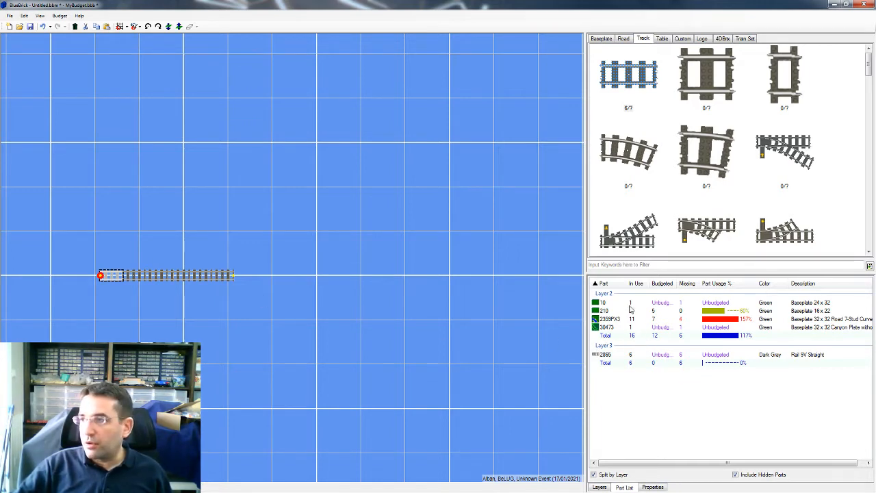
{"action": "left_click", "coordinate": [612, 475]}
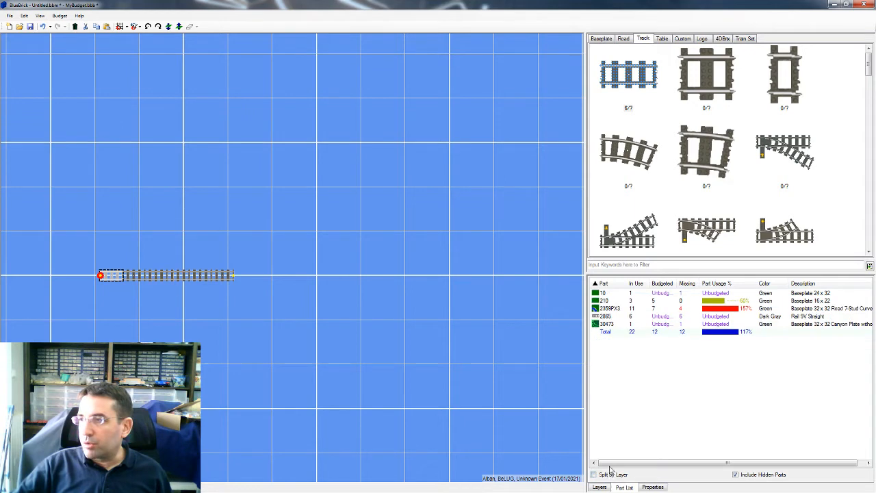
{"action": "left_click", "coordinate": [606, 475]}
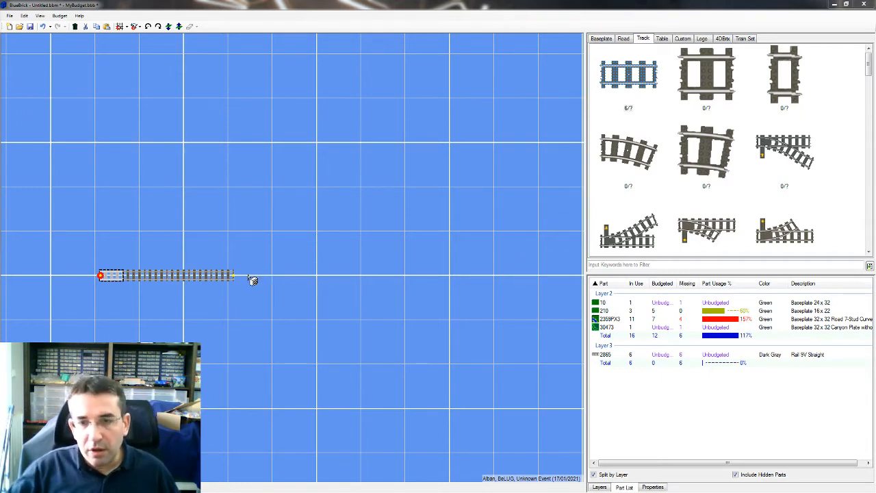
Open the part list export, examine the available file types and cancel without exporting
{"action": "left_click", "coordinate": [10, 16]}
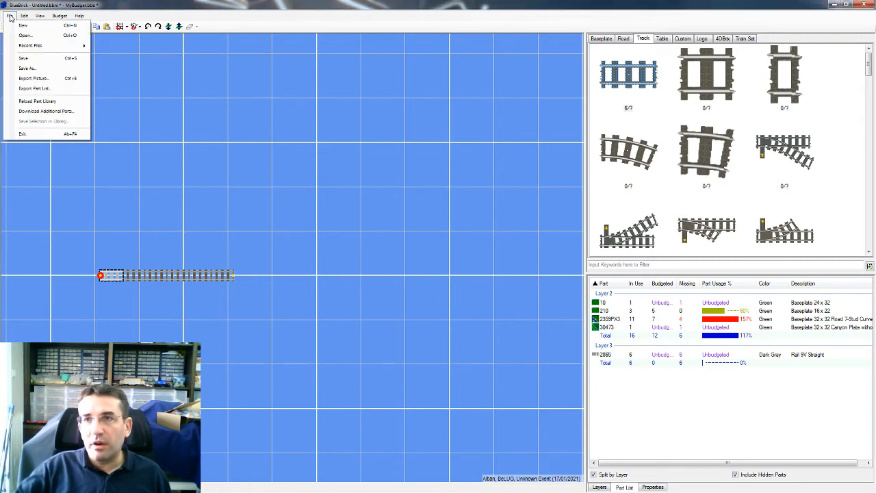
{"action": "left_click", "coordinate": [43, 89]}
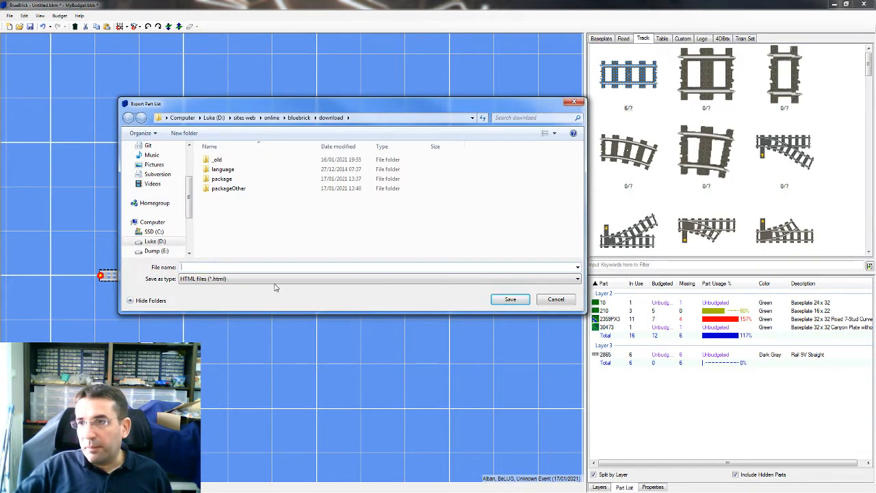
{"action": "left_click", "coordinate": [227, 280]}
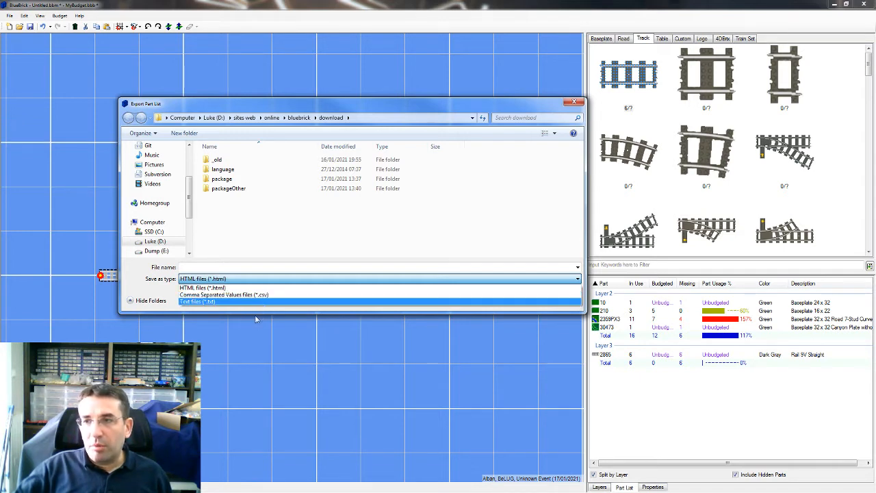
{"action": "left_click", "coordinate": [258, 309]}
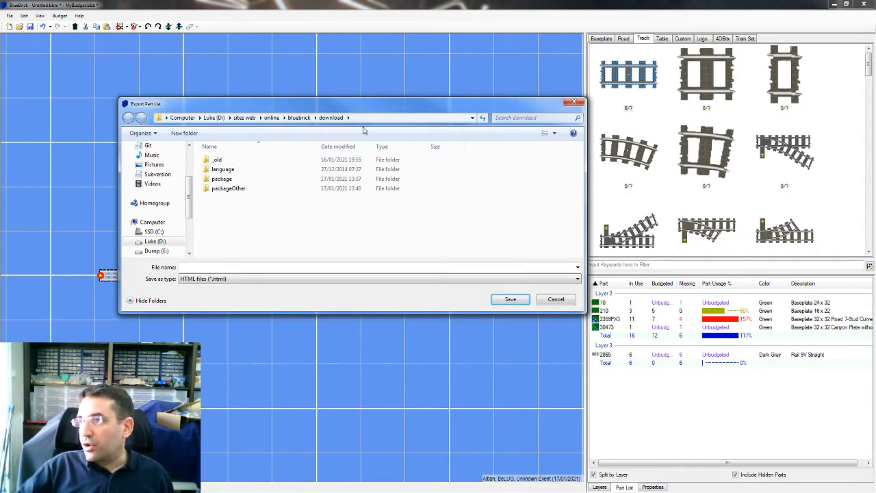
{"action": "left_click_drag", "start_coordinate": [273, 109], "coordinate": [257, 155]}
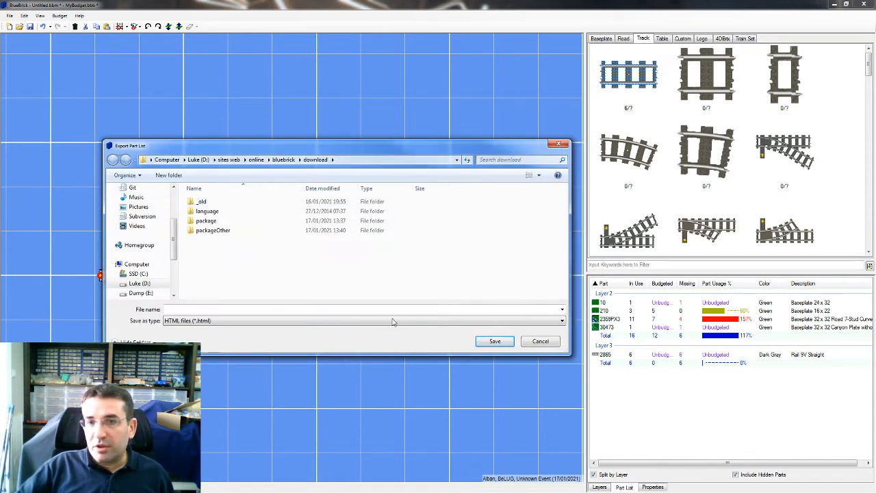
{"action": "left_click", "coordinate": [540, 341]}
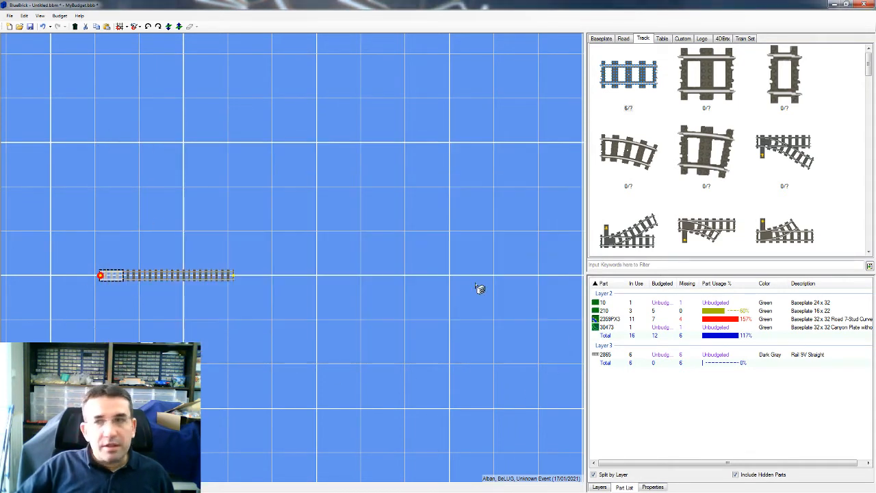
Make Layer 2 visible again and return to the part list
{"action": "left_click", "coordinate": [606, 485]}
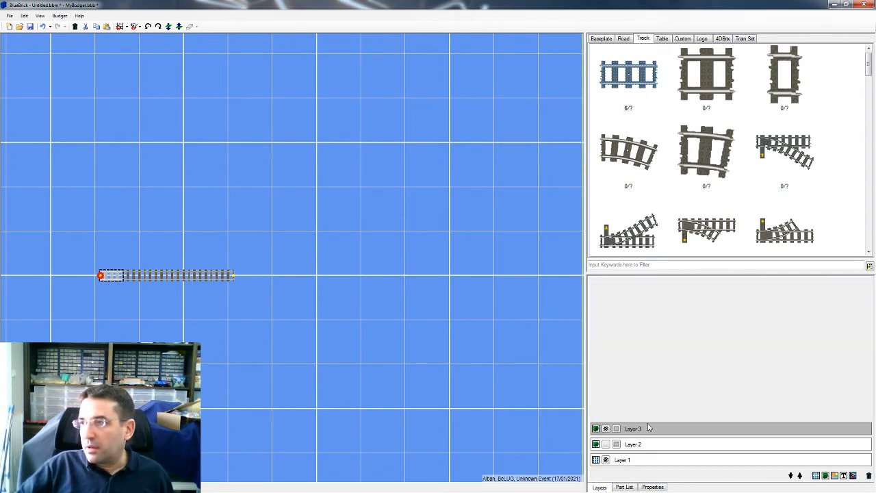
{"action": "left_click", "coordinate": [606, 445]}
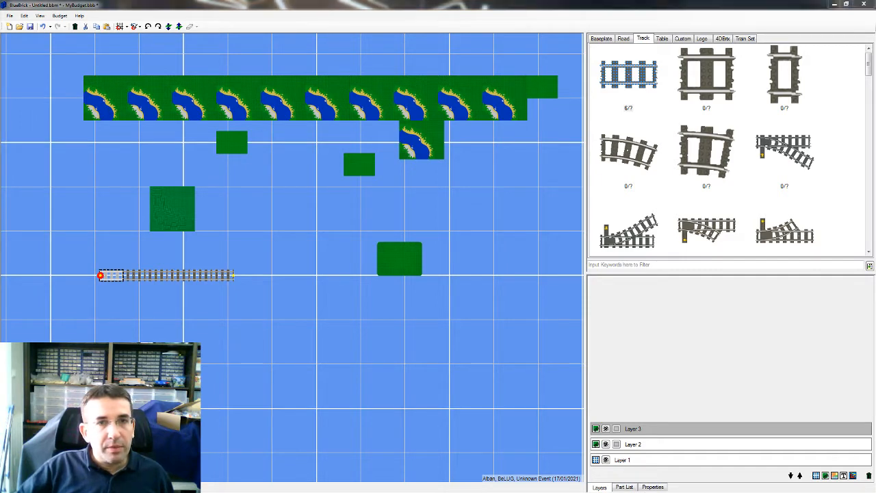
{"action": "left_click", "coordinate": [625, 486]}
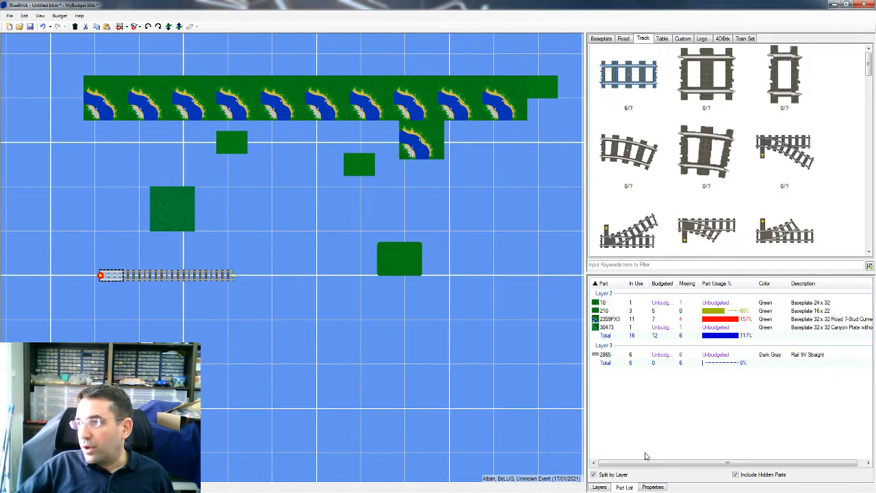
Sort the part list by budgeted quantity, and by part number in descending and ascending order
{"action": "left_click", "coordinate": [664, 284]}
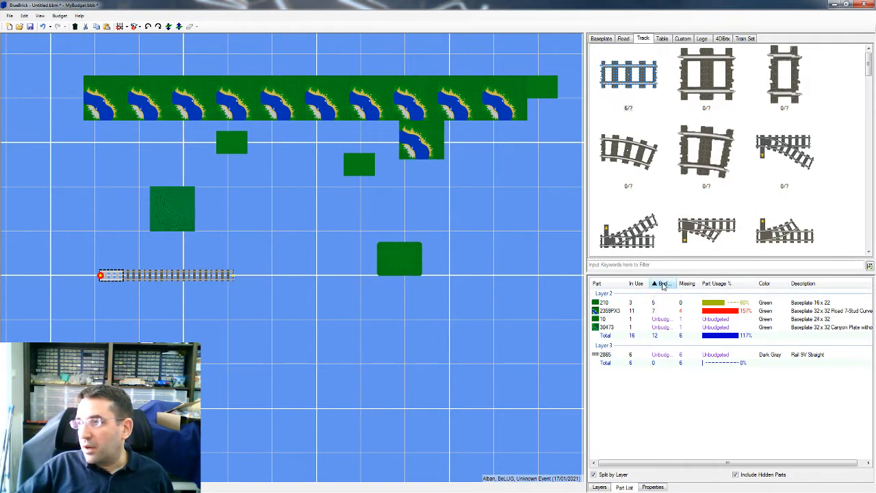
{"action": "left_click", "coordinate": [601, 284]}
{"action": "left_click", "coordinate": [596, 284]}
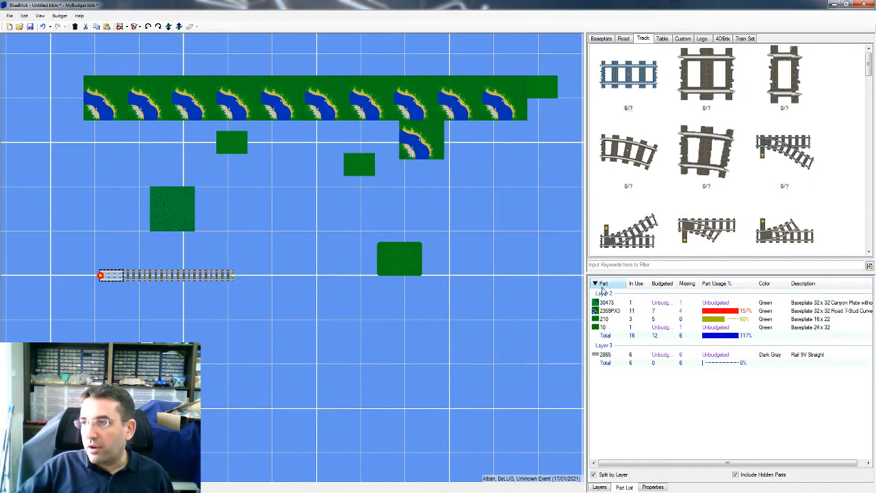
{"action": "left_click", "coordinate": [617, 285]}
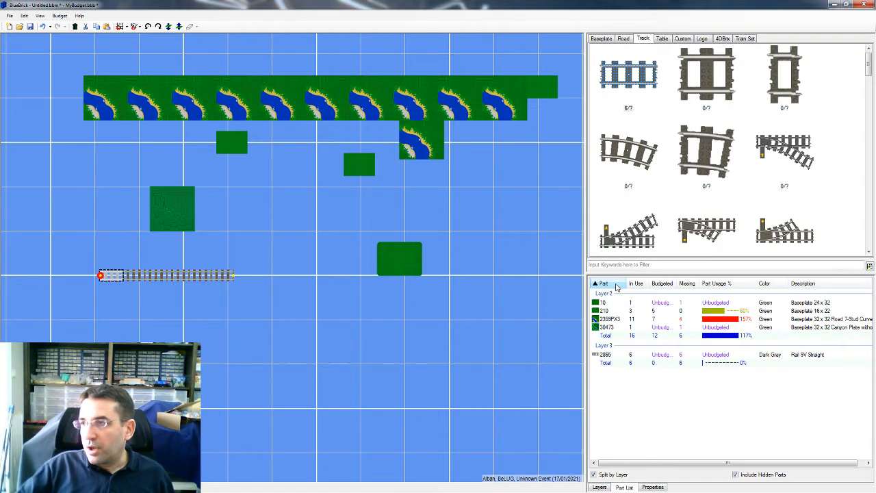
Sort the part list by part number and by description, viewing the description sort both merged and split by layer
{"action": "left_click", "coordinate": [617, 286]}
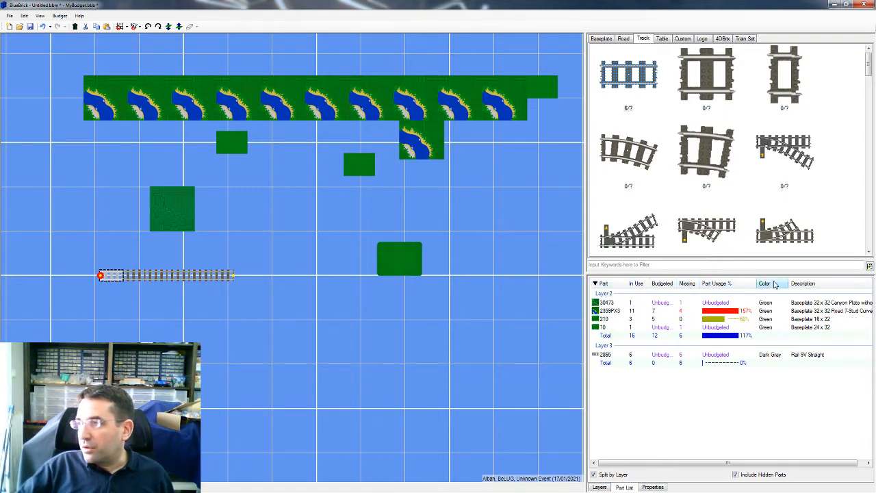
{"action": "left_click", "coordinate": [804, 285]}
{"action": "left_click", "coordinate": [813, 286]}
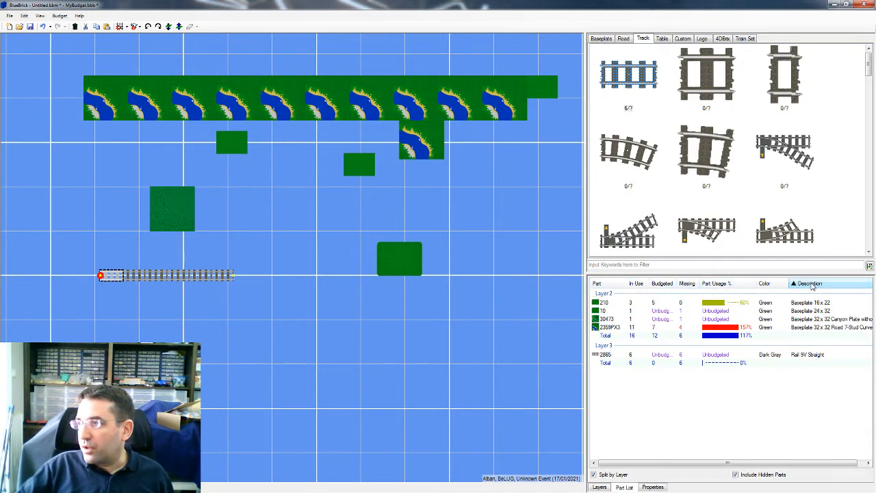
{"action": "left_click", "coordinate": [620, 475]}
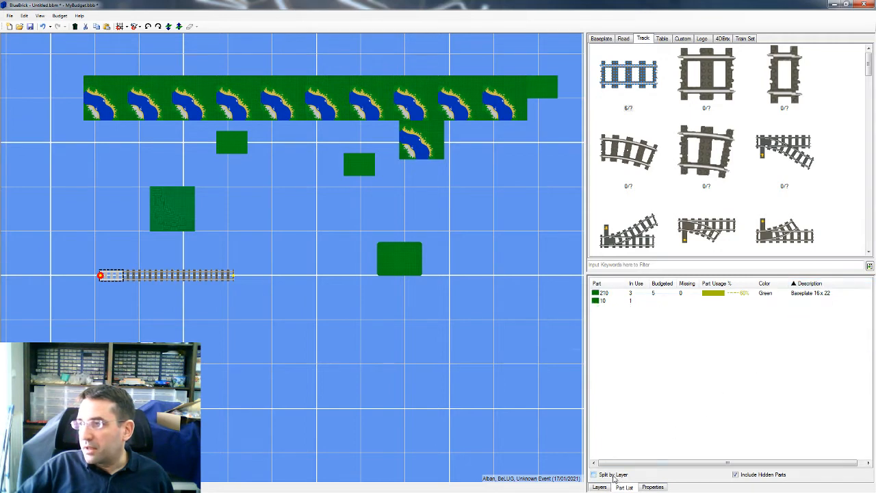
{"action": "left_click", "coordinate": [812, 284]}
{"action": "left_click", "coordinate": [812, 284]}
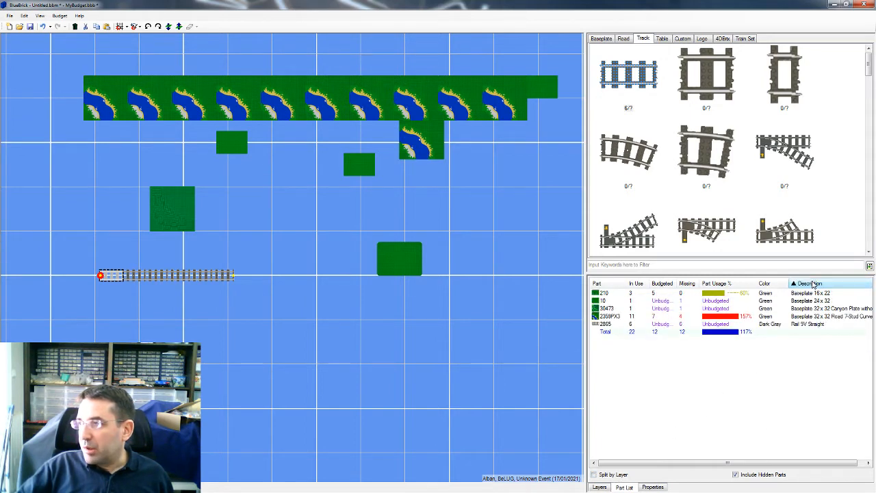
{"action": "left_click", "coordinate": [613, 475]}
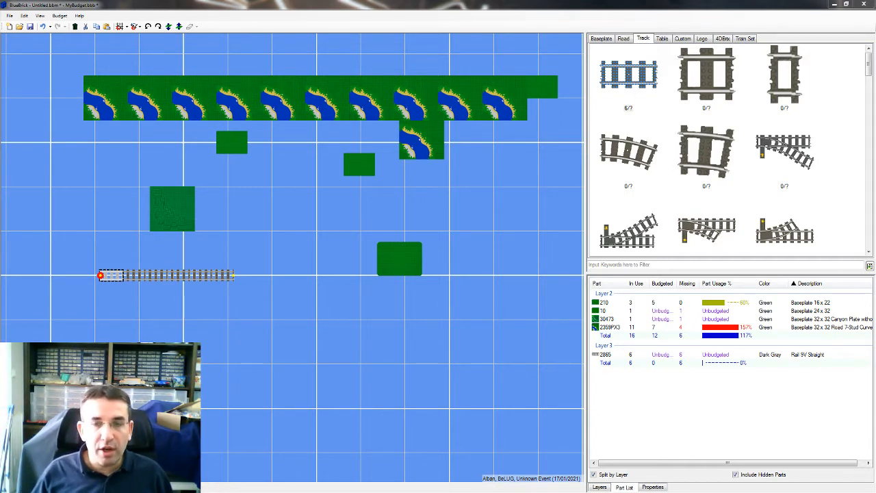
Open the part list export and cancel it without saving a file
{"action": "left_click", "coordinate": [9, 15]}
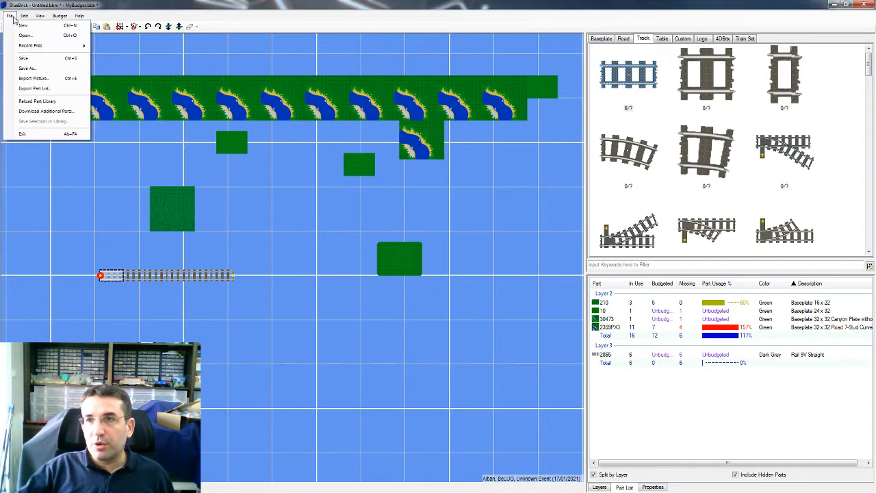
{"action": "left_click", "coordinate": [45, 90]}
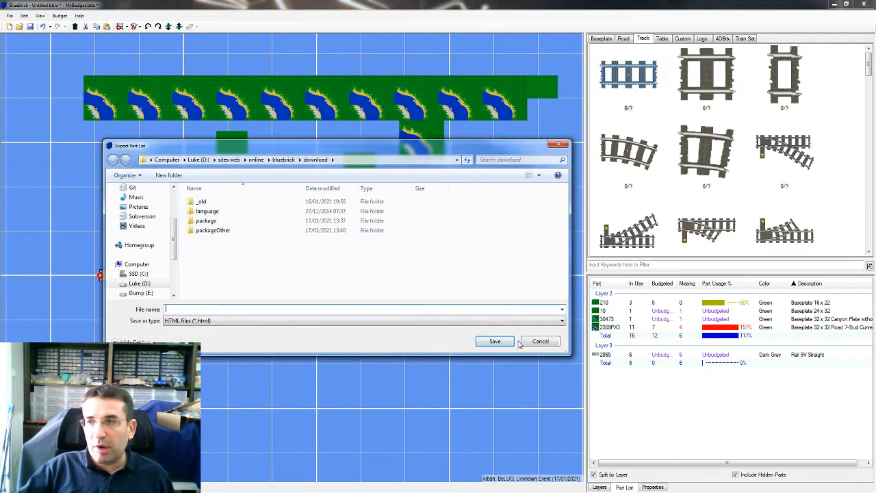
{"action": "left_click", "coordinate": [541, 341]}
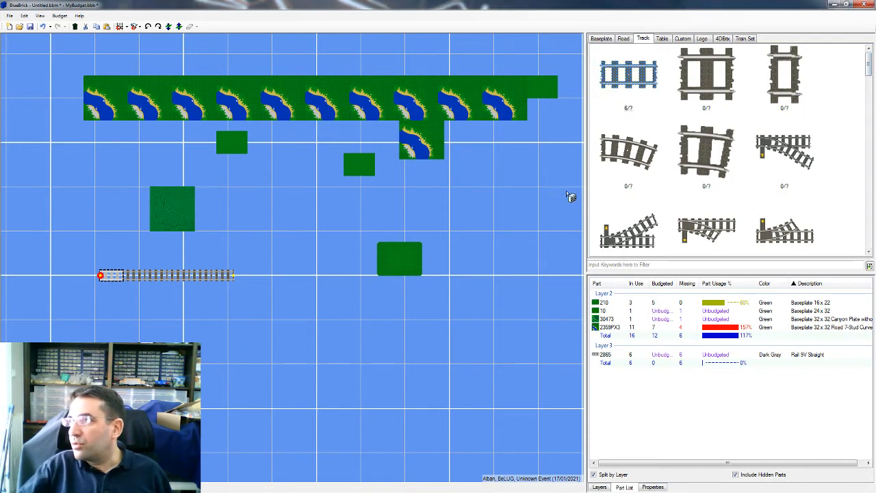
Add a green 16 x 22 baseplate from the Baseplate category, move it below the rails and delete it
{"action": "left_click", "coordinate": [605, 43]}
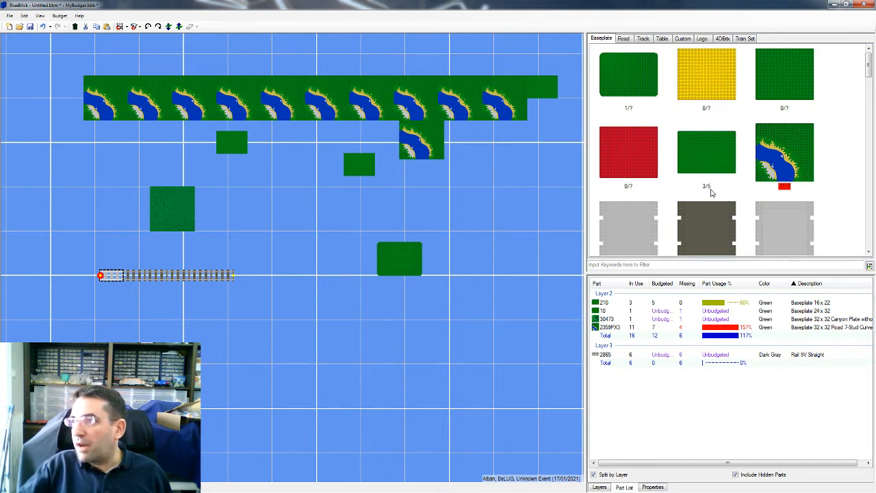
{"action": "left_click", "coordinate": [710, 189]}
{"action": "double_click", "coordinate": [710, 171]}
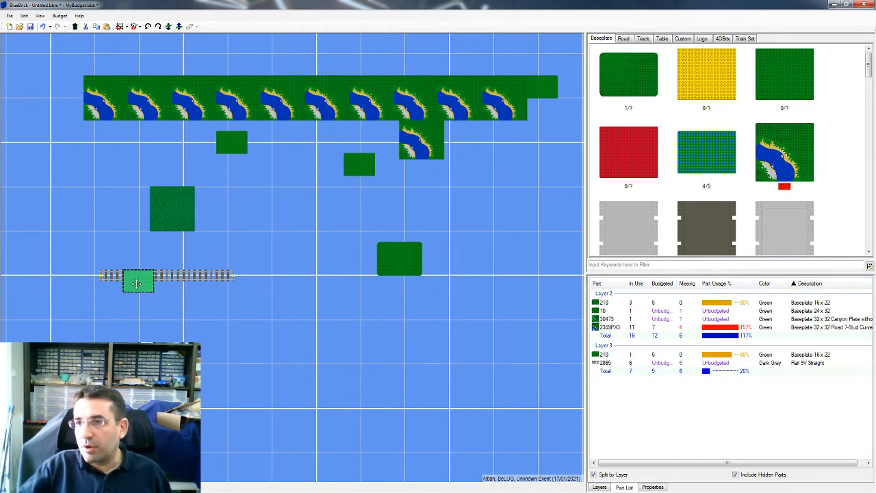
{"action": "left_click_drag", "start_coordinate": [137, 283], "coordinate": [143, 308]}
{"action": "key", "text": "Delete"}
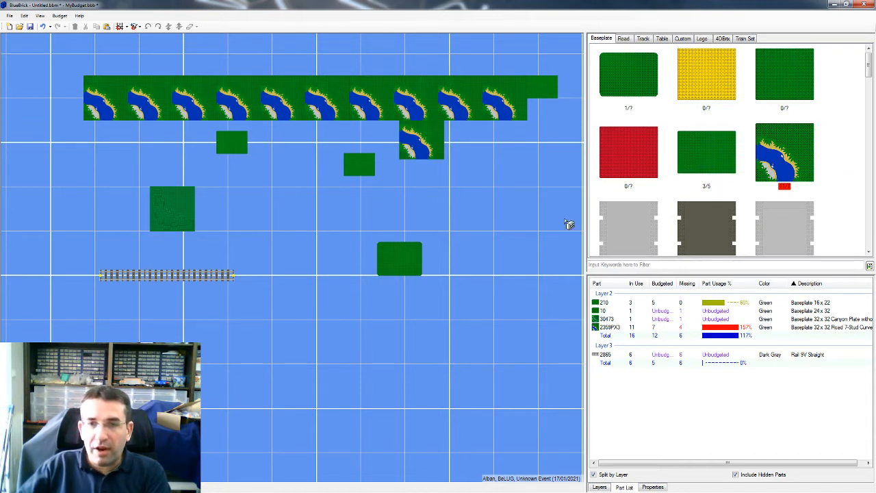
Set the part library preferences to display the remaining part count instead of the used count
{"action": "left_click", "coordinate": [24, 16]}
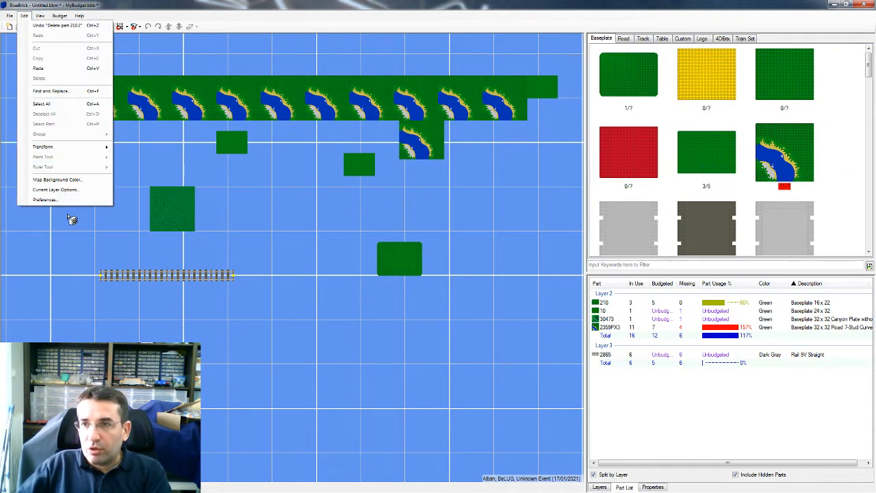
{"action": "left_click", "coordinate": [47, 200]}
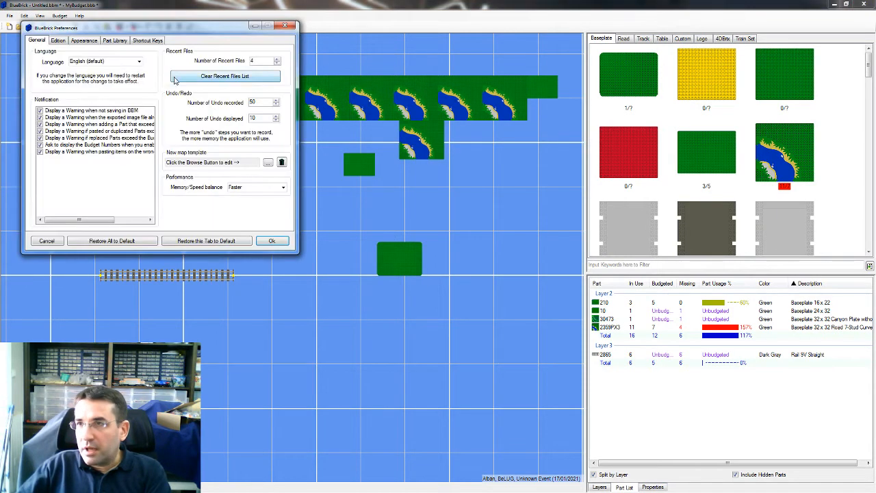
{"action": "left_click_drag", "start_coordinate": [134, 31], "coordinate": [207, 83]}
{"action": "left_click", "coordinate": [188, 91]}
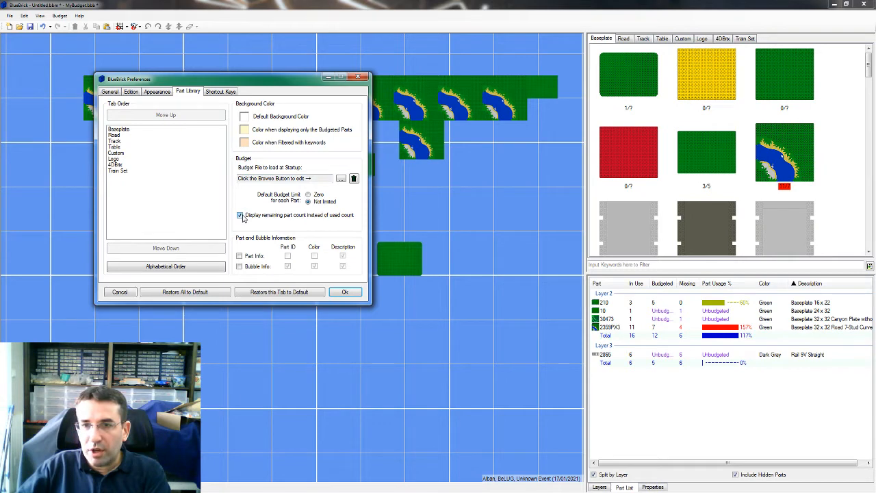
{"action": "left_click", "coordinate": [345, 292]}
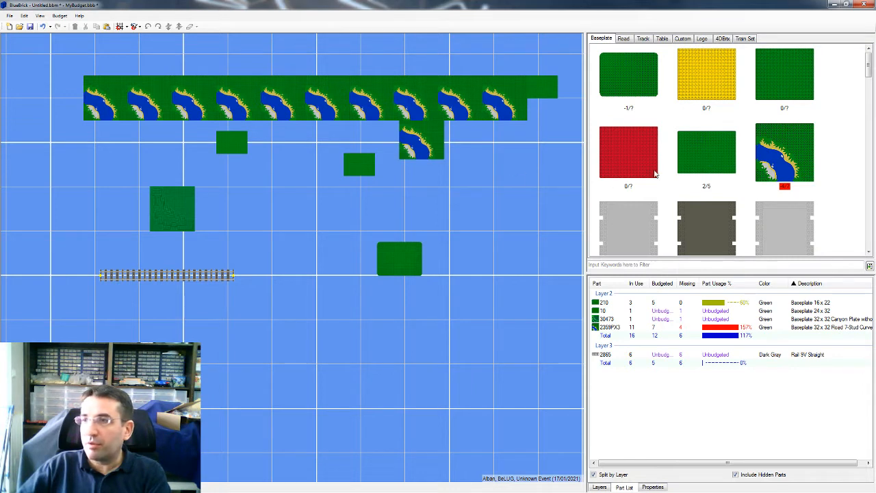
Place five more green 16 x 22 baseplates in the empty area around the large rounded baseplate, exceeding the part's budget
{"action": "left_click", "coordinate": [707, 166]}
{"action": "left_click_drag", "start_coordinate": [707, 166], "coordinate": [331, 208]}
{"action": "left_click_drag", "start_coordinate": [710, 155], "coordinate": [443, 199]}
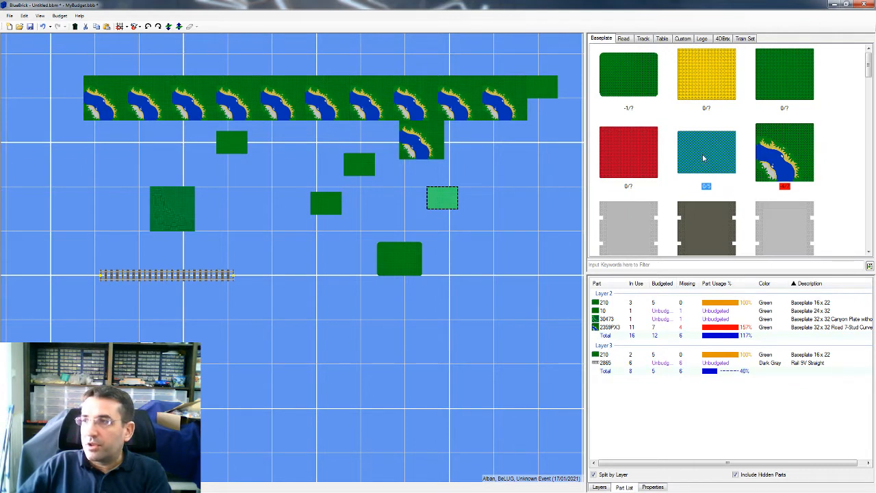
{"action": "left_click_drag", "start_coordinate": [728, 153], "coordinate": [485, 252]}
{"action": "left_click", "coordinate": [709, 190]}
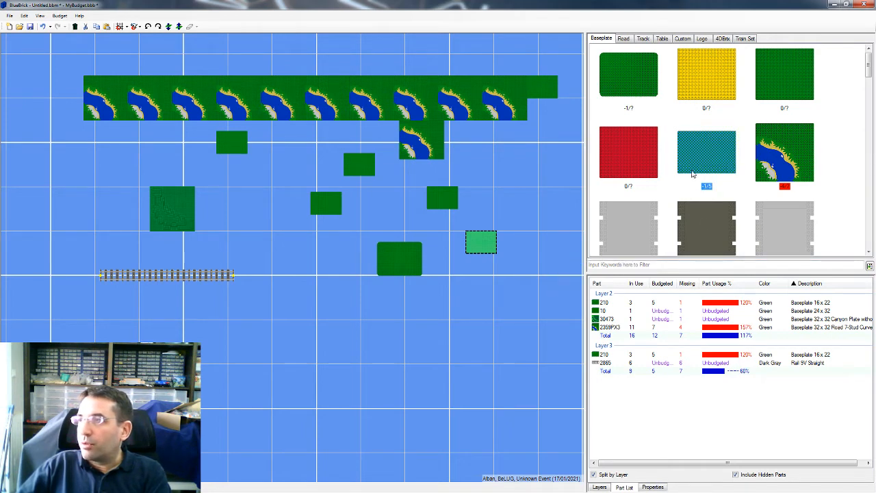
{"action": "left_click_drag", "start_coordinate": [693, 174], "coordinate": [505, 334]}
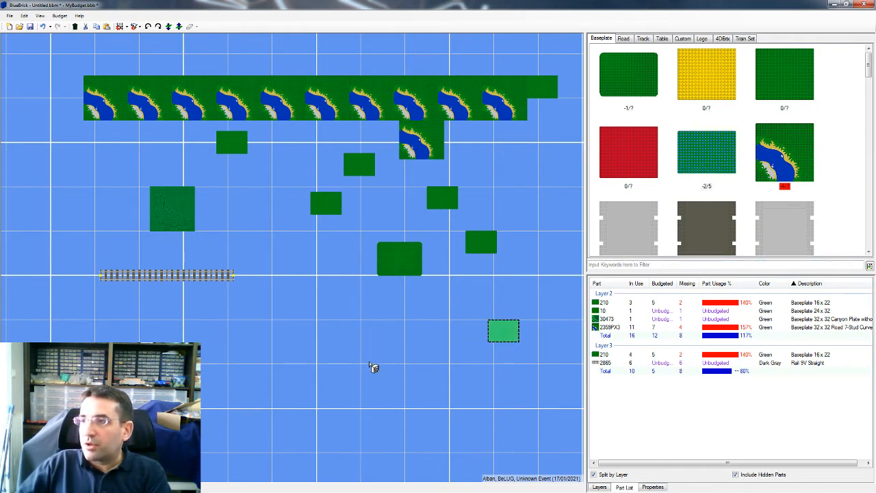
{"action": "left_click_drag", "start_coordinate": [705, 156], "coordinate": [433, 322]}
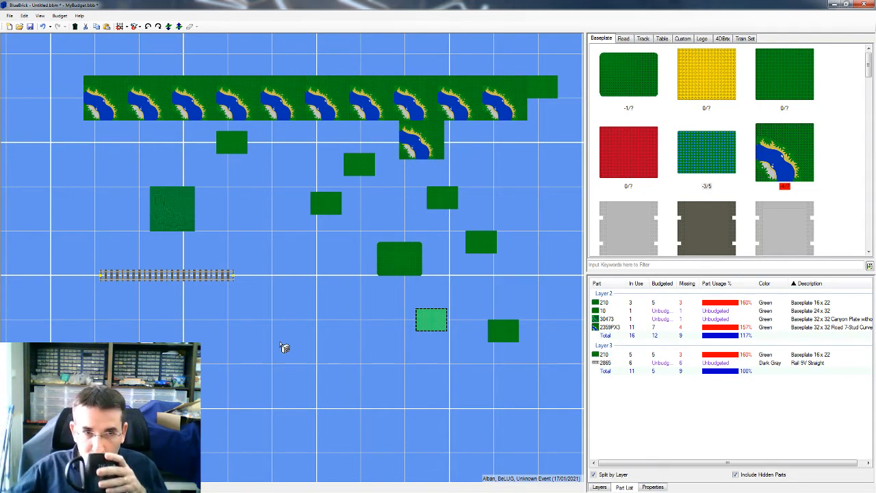
Examine the part library's display and budget options, and close them without changing any
{"action": "left_click", "coordinate": [707, 151]}
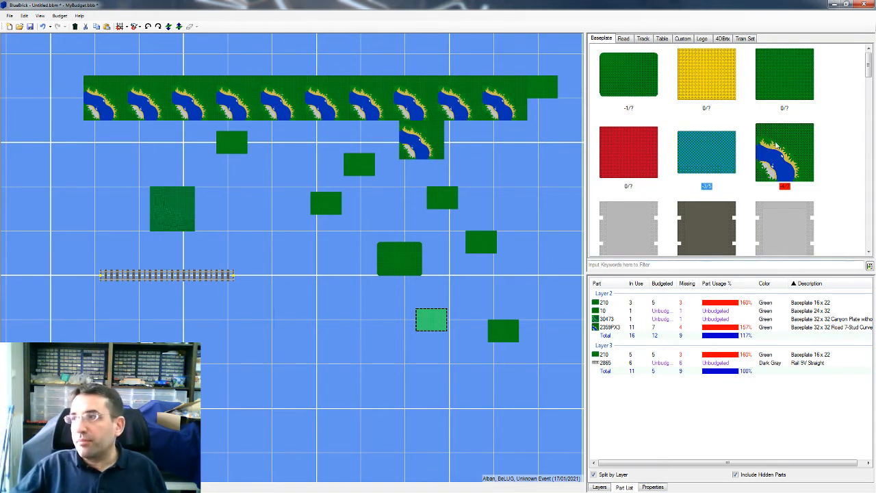
{"action": "right_click", "coordinate": [833, 111]}
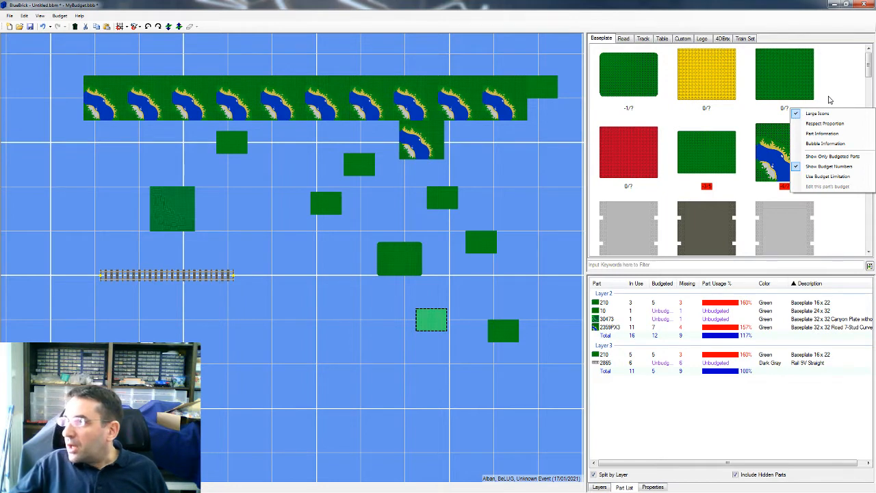
{"action": "left_click", "coordinate": [829, 100]}
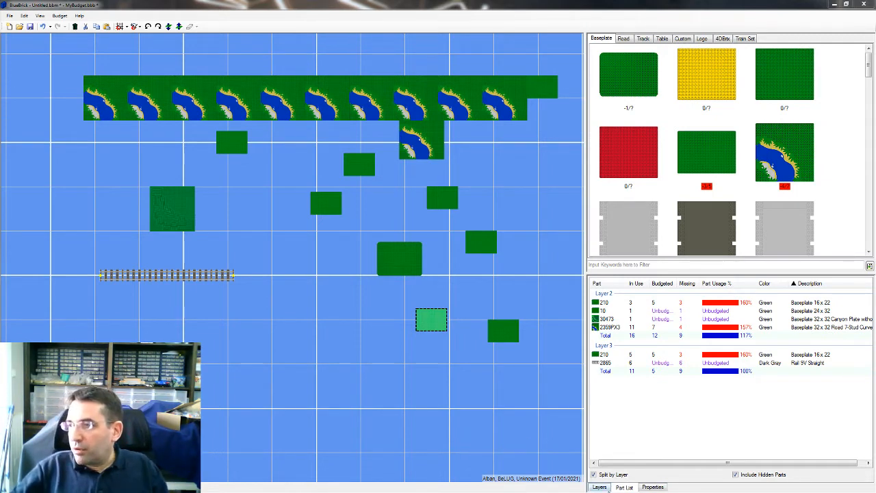
Show the layer list and review the notification warnings in the general preferences
{"action": "left_click", "coordinate": [603, 486]}
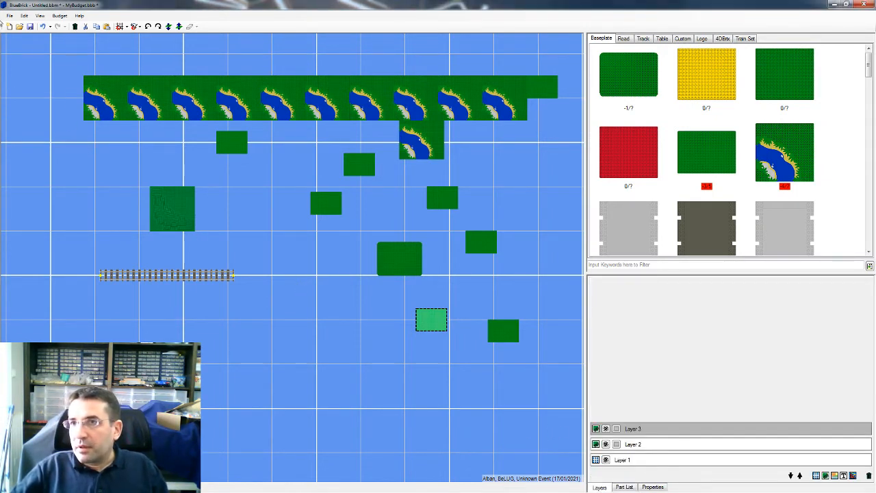
{"action": "left_click", "coordinate": [24, 16]}
{"action": "left_click", "coordinate": [48, 200]}
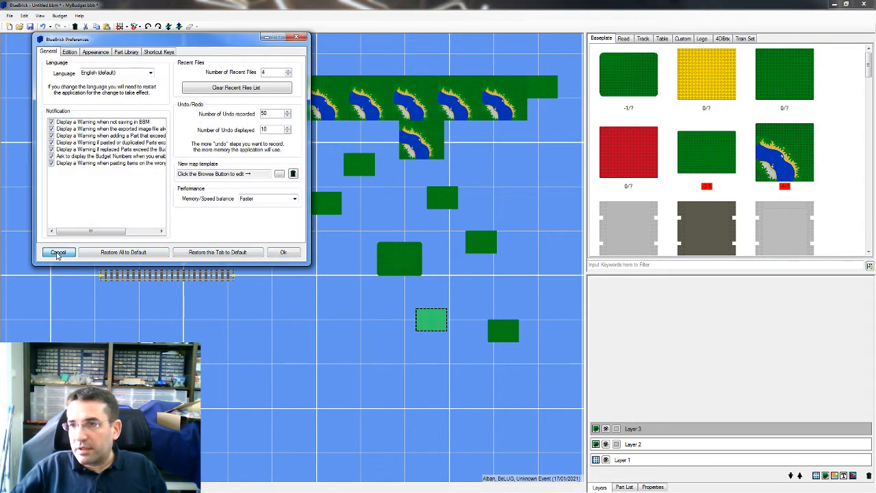
{"action": "left_click", "coordinate": [283, 252]}
Add a text layer and try to paste the three copied 16 x 22 baseplates into it, turning off the wrong-layer warning for future pastes
{"action": "left_click_drag", "start_coordinate": [497, 407], "coordinate": [358, 256]}
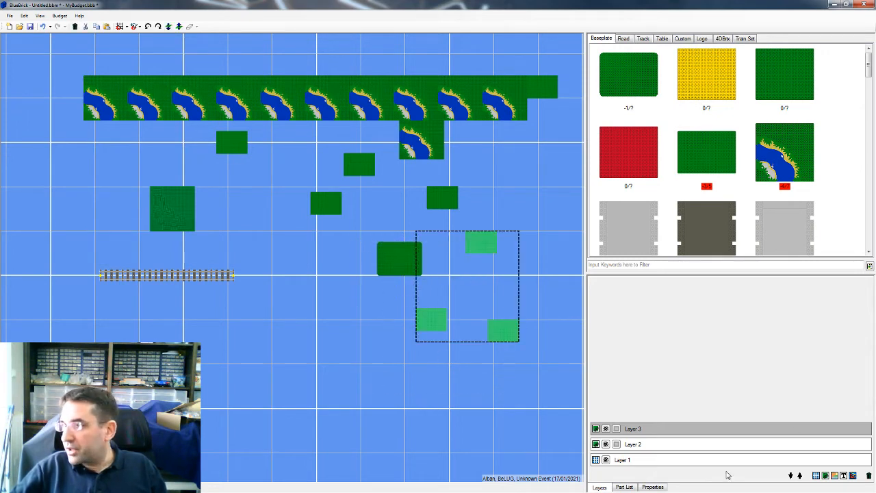
{"action": "left_click", "coordinate": [844, 476]}
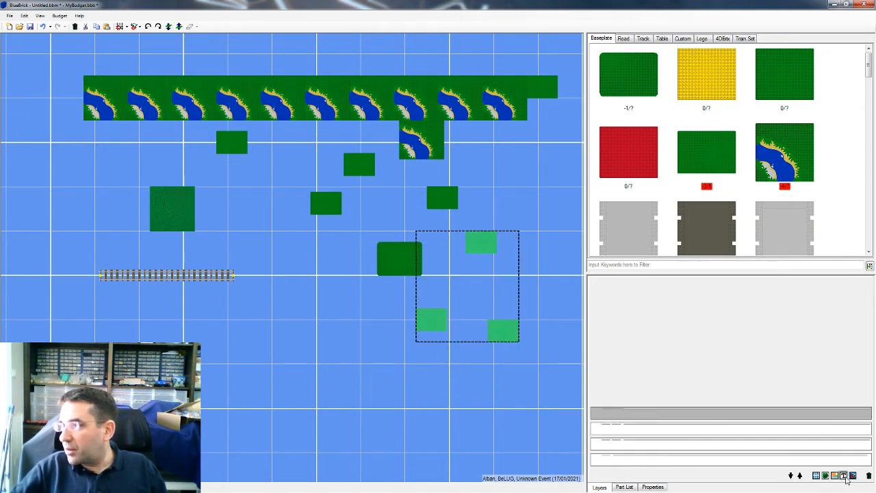
{"action": "key", "text": "ctrl+v"}
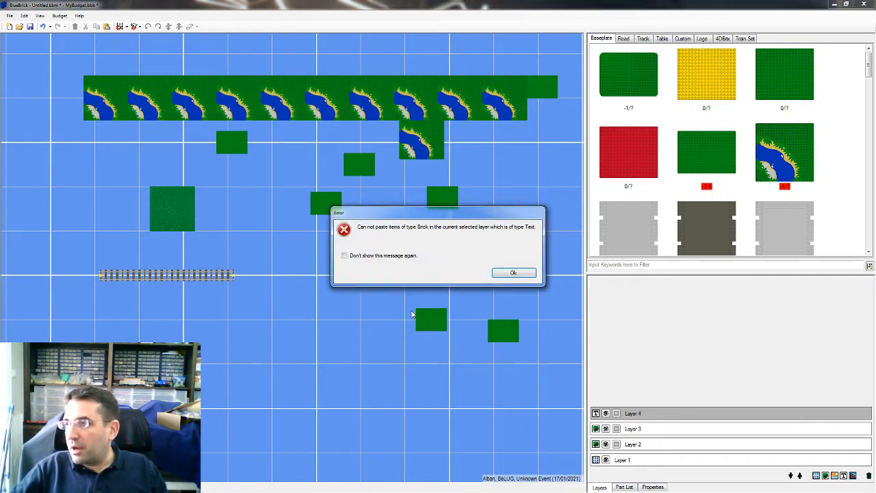
{"action": "left_click_drag", "start_coordinate": [411, 219], "coordinate": [315, 196]}
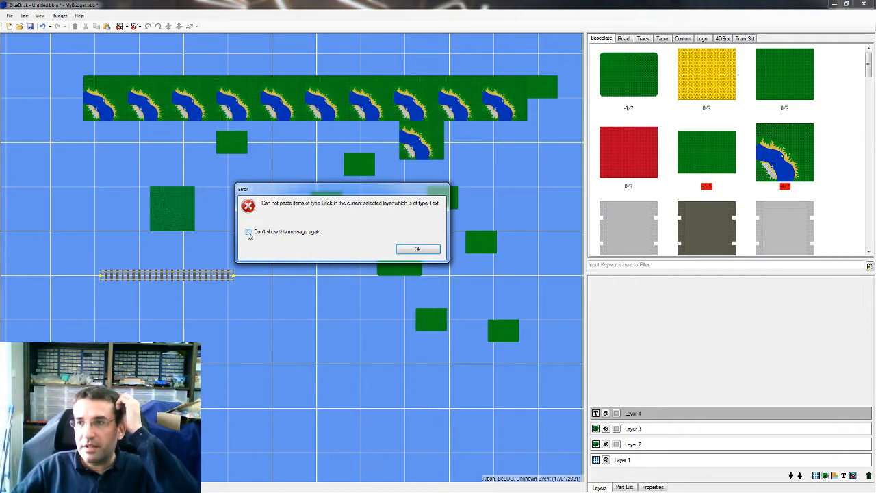
{"action": "left_click", "coordinate": [417, 249]}
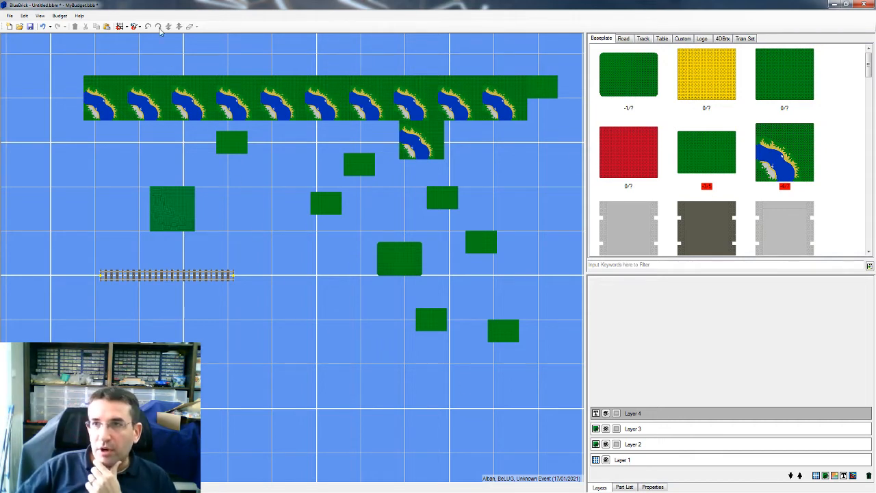
Re-enable the warning for pasting items on the wrong layer, and test it by pasting the copied baseplates into the text layer again
{"action": "left_click", "coordinate": [24, 15]}
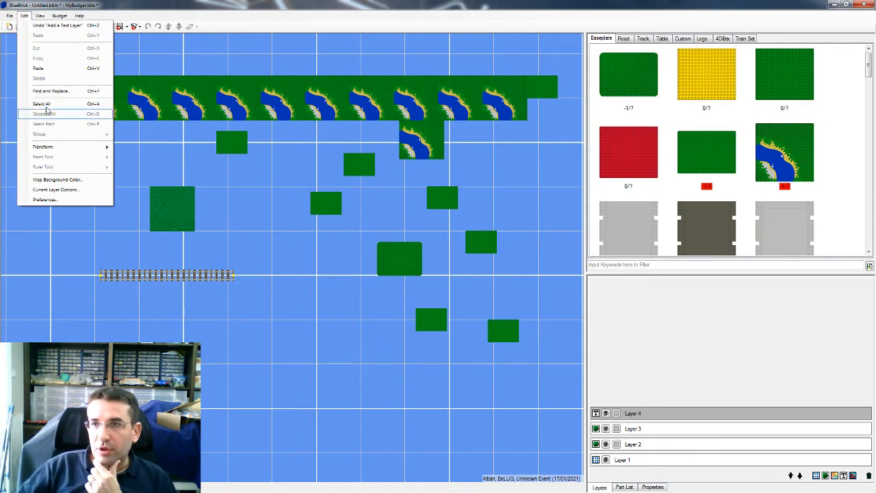
{"action": "left_click", "coordinate": [58, 199]}
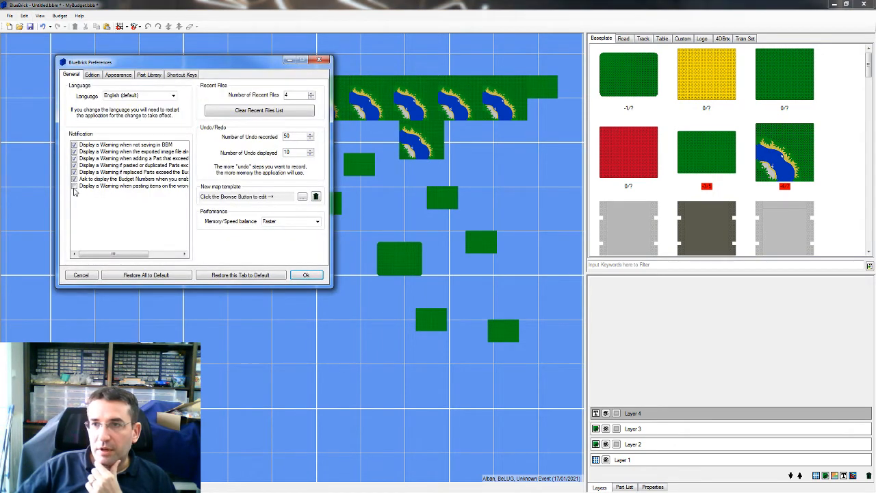
{"action": "left_click", "coordinate": [74, 187]}
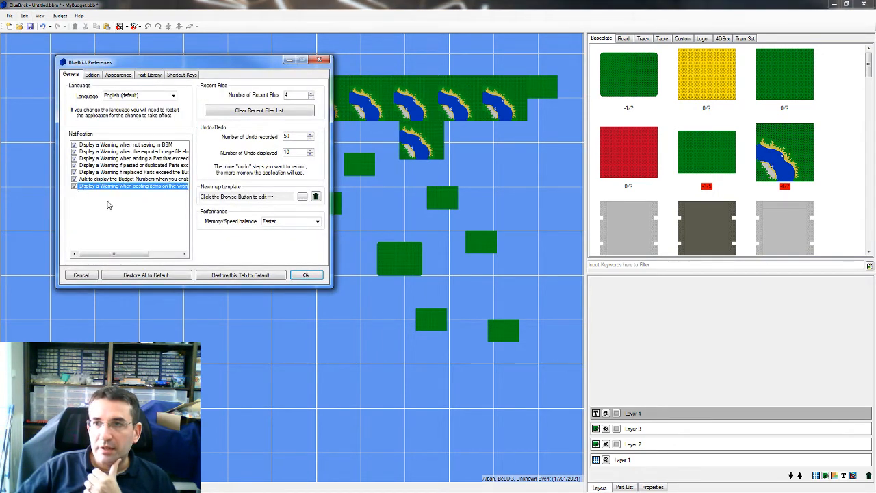
{"action": "left_click", "coordinate": [306, 275]}
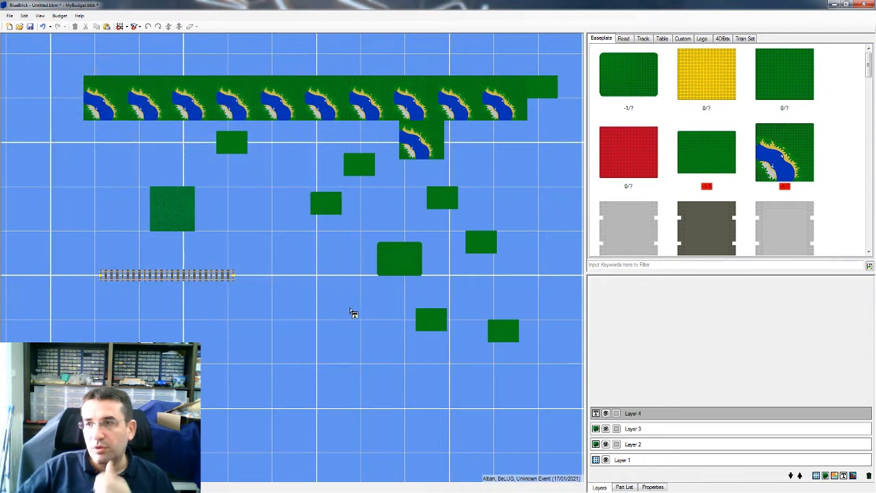
{"action": "key", "text": "ctrl+v"}
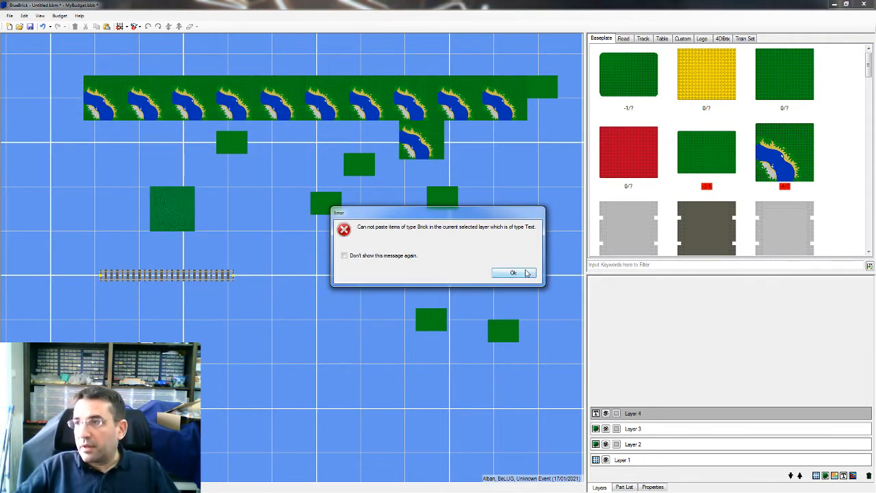
{"action": "left_click", "coordinate": [524, 275]}
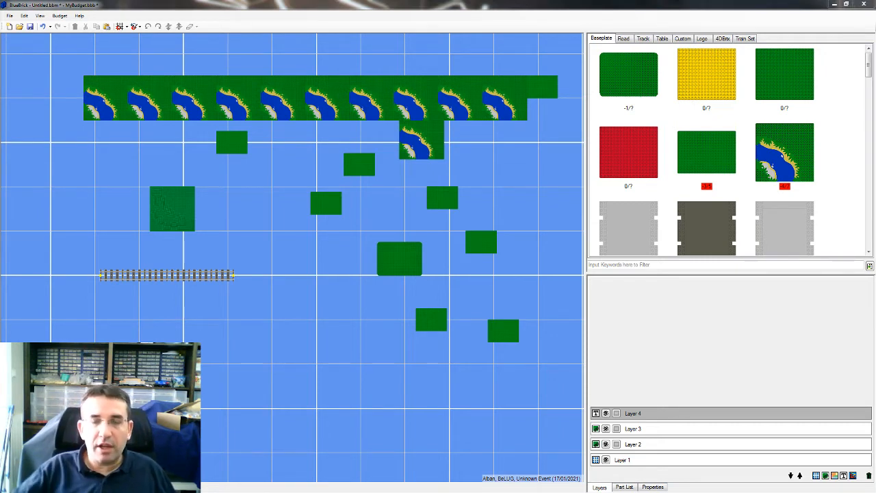
Search for additional part packages in the Official Package Library and the Official Non-LEGO Package Library, excluding third-party sources
{"action": "left_click", "coordinate": [10, 15]}
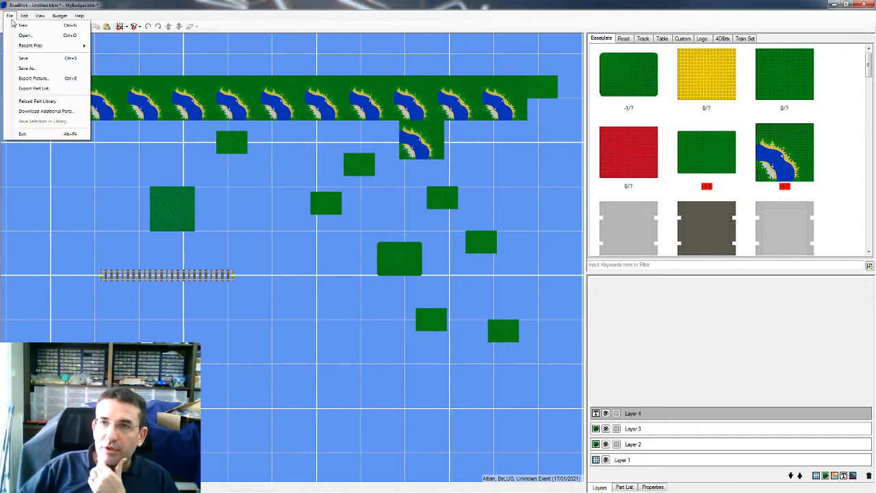
{"action": "left_click", "coordinate": [47, 112]}
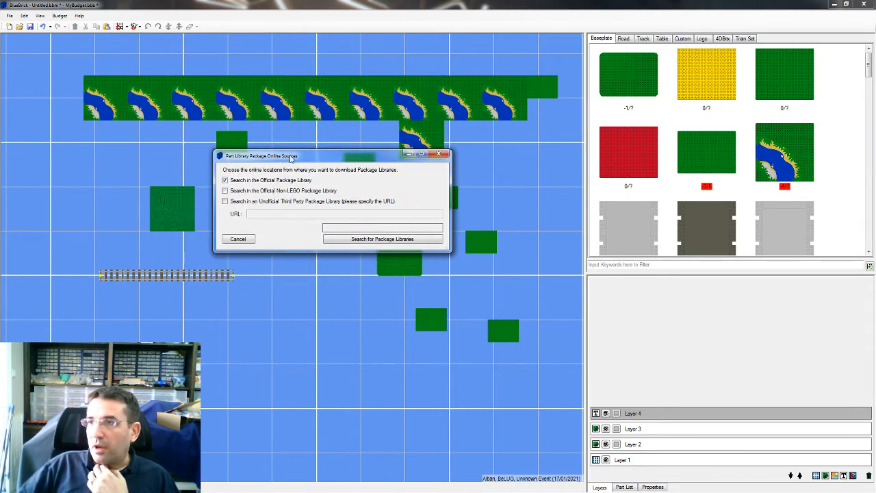
{"action": "left_click_drag", "start_coordinate": [291, 157], "coordinate": [282, 149]}
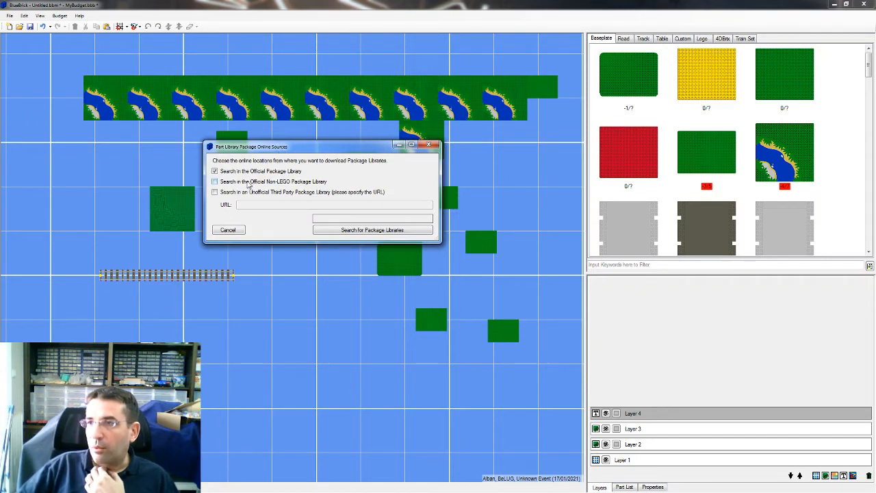
{"action": "left_click", "coordinate": [248, 181]}
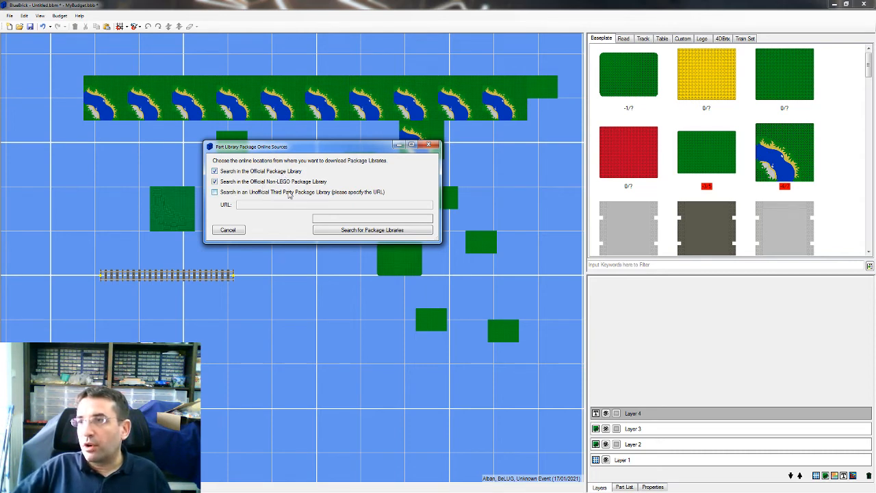
{"action": "left_click", "coordinate": [226, 192]}
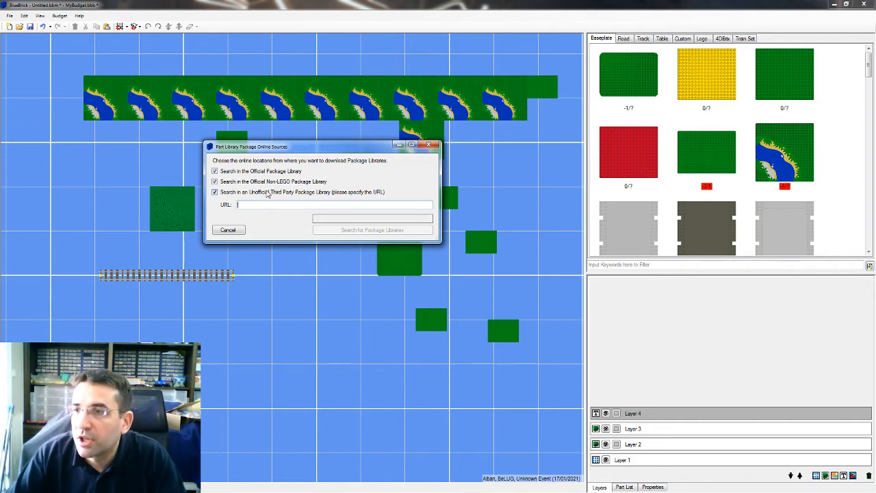
{"action": "left_click", "coordinate": [214, 193]}
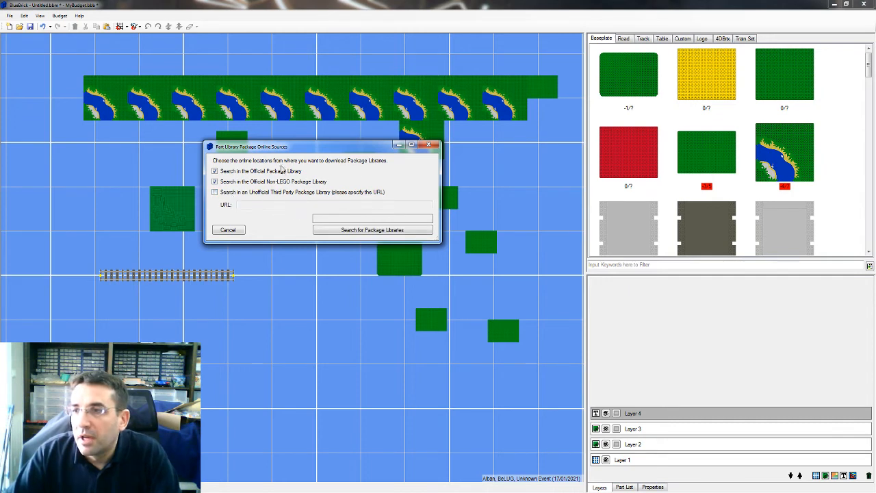
{"action": "left_click", "coordinate": [354, 230]}
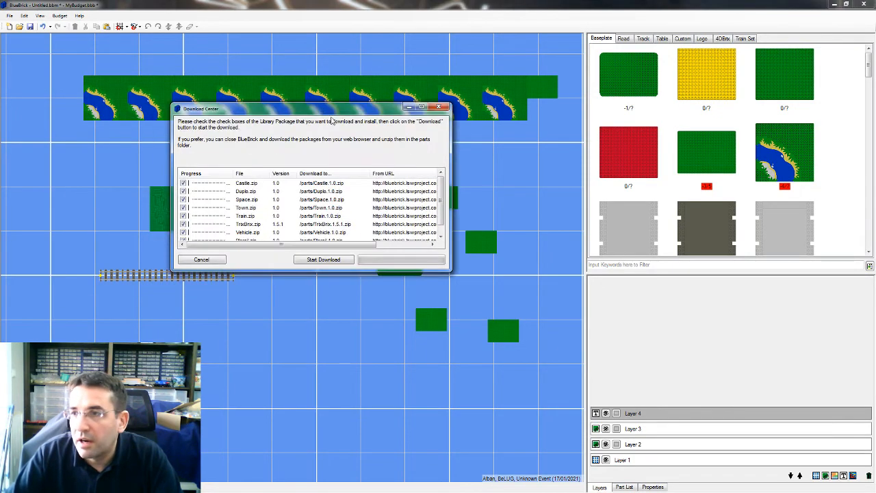
Exclude the Duplo, Space, Town, Train, TrixBrix and Vehicle packages, and download only the Castle and Plarail packages
{"action": "left_click_drag", "start_coordinate": [450, 273], "coordinate": [519, 287]}
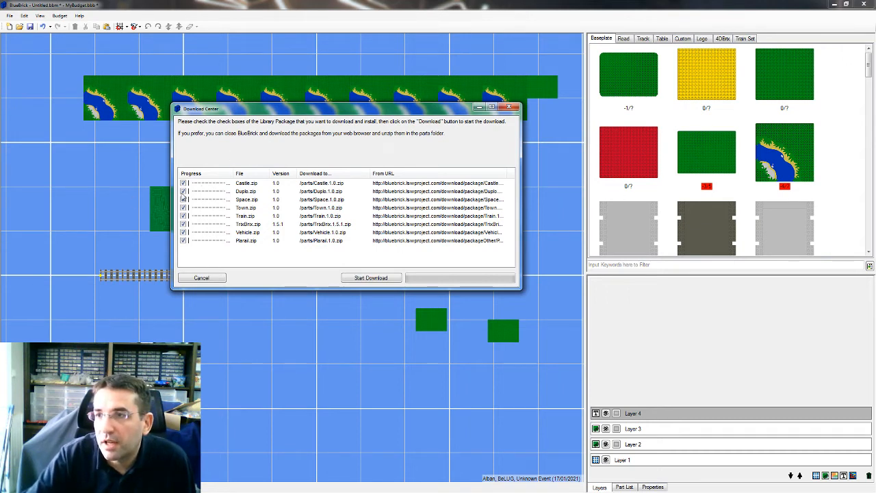
{"action": "left_click", "coordinate": [182, 192]}
{"action": "left_click", "coordinate": [183, 208]}
{"action": "left_click", "coordinate": [182, 199]}
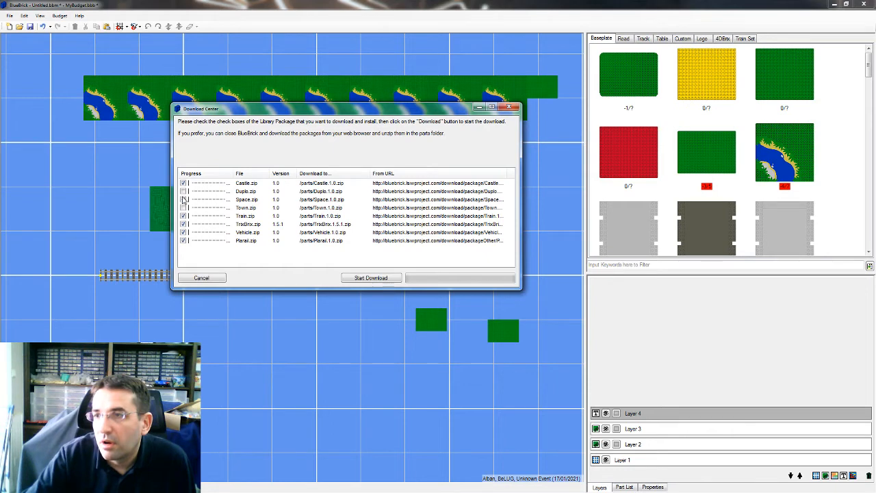
{"action": "left_click", "coordinate": [183, 224]}
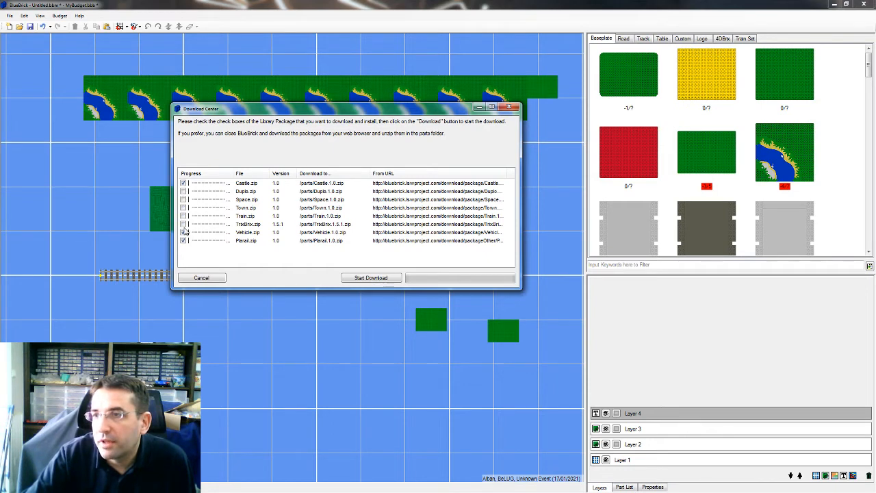
{"action": "left_click", "coordinate": [183, 232]}
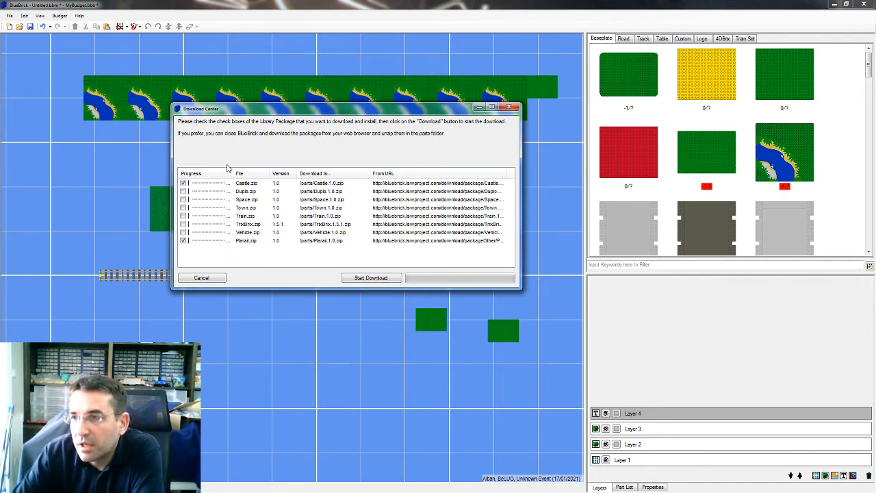
{"action": "left_click", "coordinate": [344, 275]}
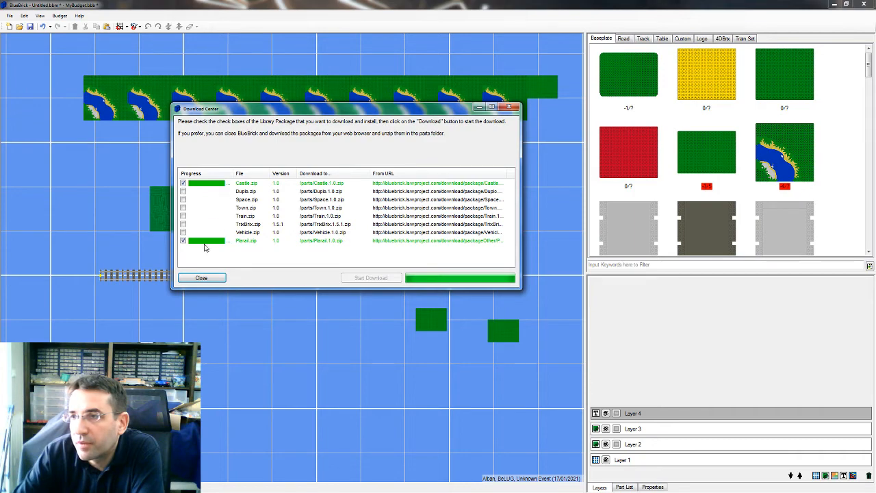
Reload the part library to install the downloaded packages, saving the map as test.bbm and discarding the budget changes
{"action": "left_click", "coordinate": [202, 278]}
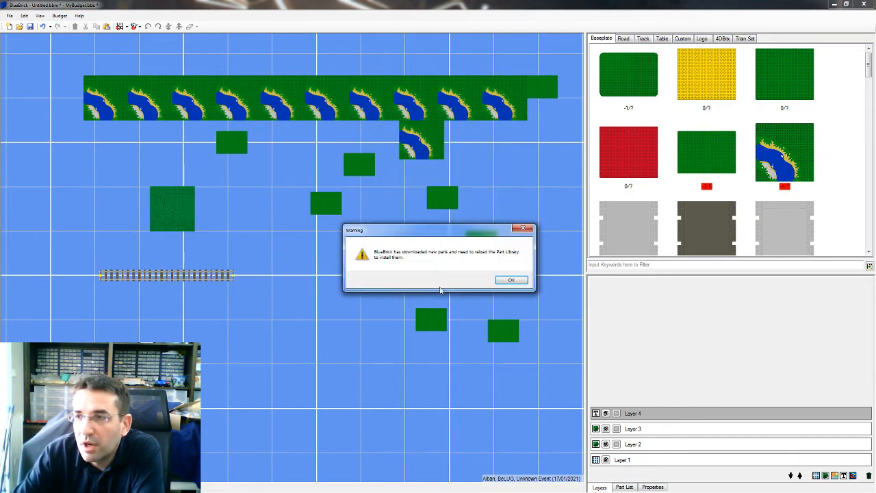
{"action": "left_click", "coordinate": [511, 281]}
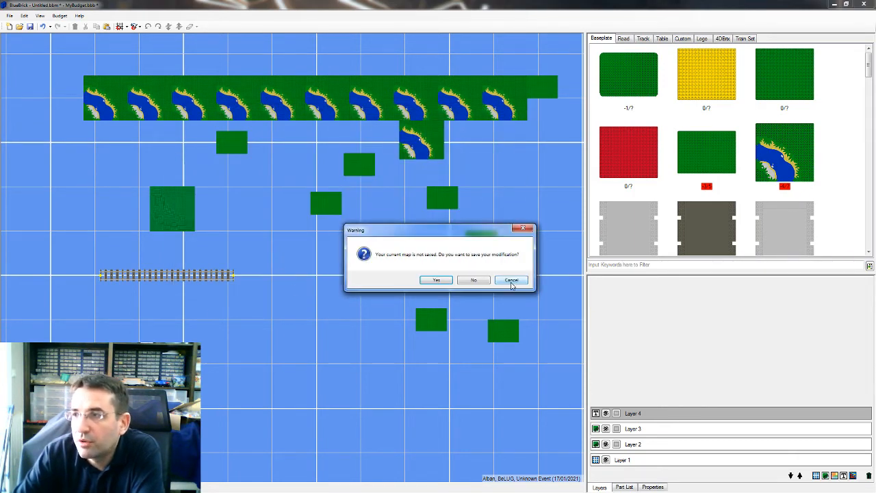
{"action": "left_click", "coordinate": [435, 281]}
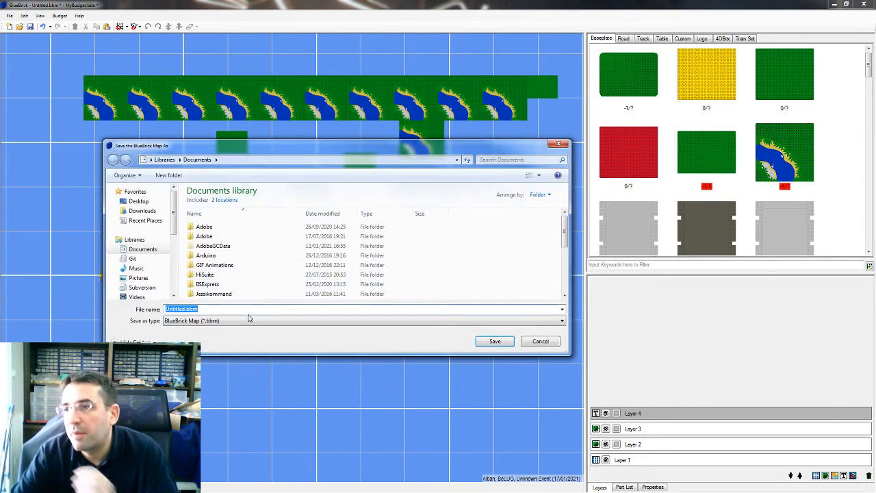
{"action": "left_click_drag", "start_coordinate": [294, 149], "coordinate": [310, 159]}
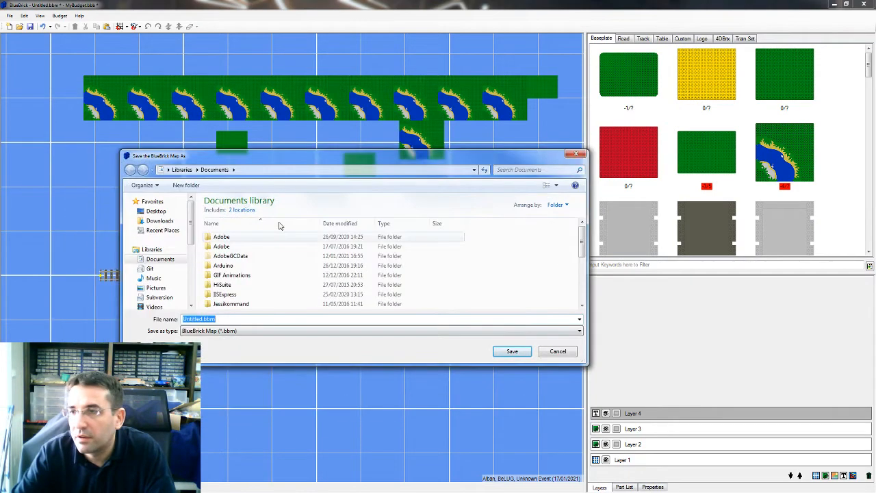
{"action": "left_click", "coordinate": [206, 318]}
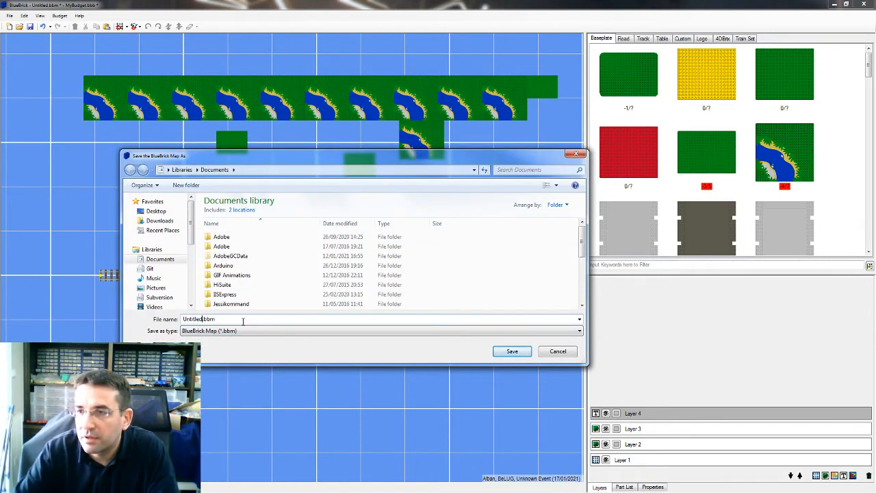
{"action": "key", "text": "shift+Home"}
{"action": "type", "text": "t"}
{"action": "key", "text": "Return"}
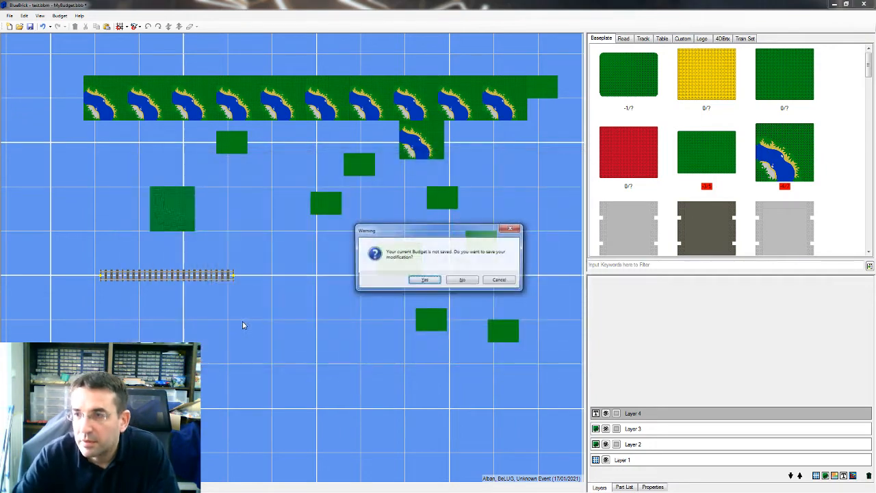
{"action": "left_click", "coordinate": [463, 280]}
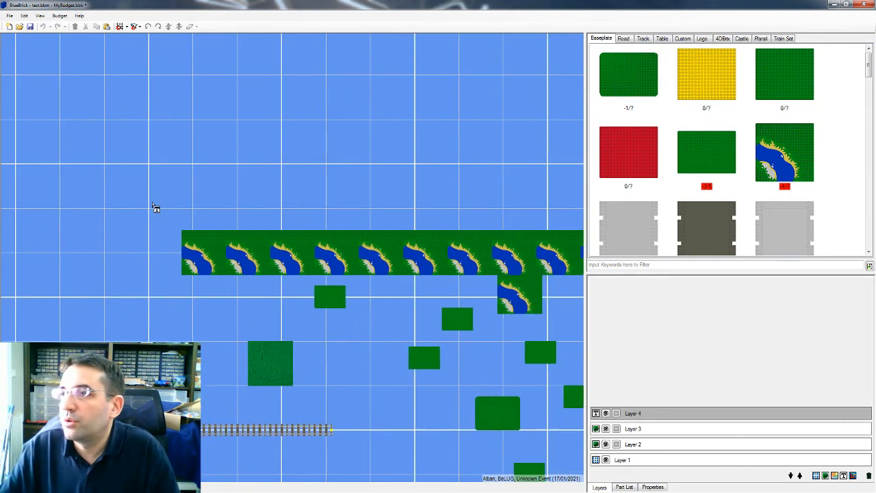
Place a straight blue Plarail track on Layer 3, in the empty area above the row of river baseplates
{"action": "left_click", "coordinate": [761, 39]}
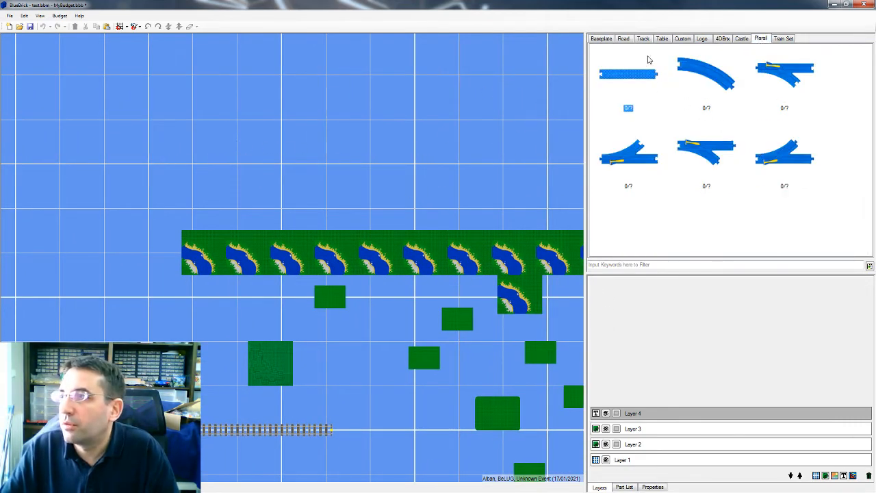
{"action": "left_click", "coordinate": [694, 429]}
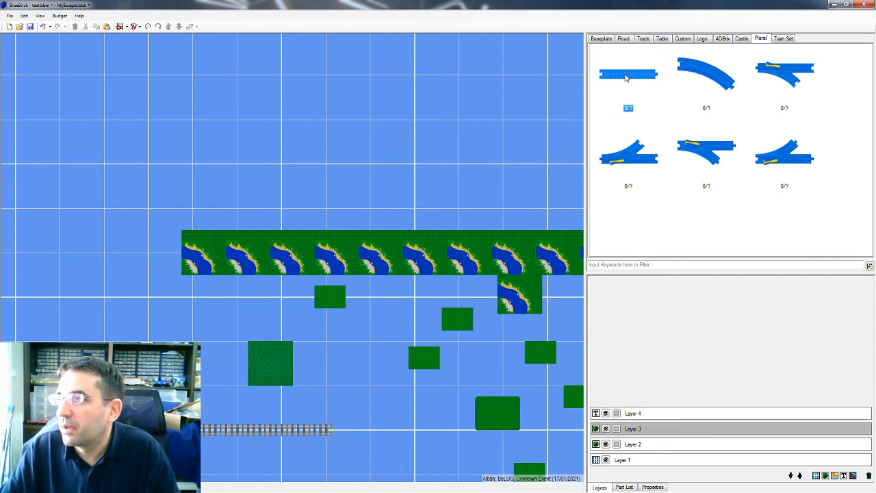
{"action": "left_click_drag", "start_coordinate": [628, 76], "coordinate": [241, 160]}
{"action": "scroll", "coordinate": [212, 167], "scroll_direction": "up", "scroll_amount": 1}
{"action": "scroll", "coordinate": [211, 167], "scroll_direction": "up", "scroll_amount": 6}
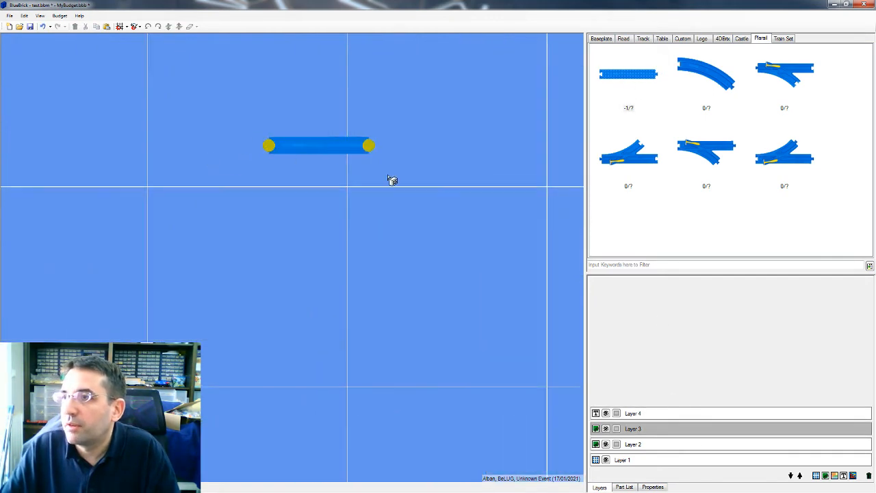
{"action": "left_click_drag", "start_coordinate": [393, 180], "coordinate": [289, 267]}
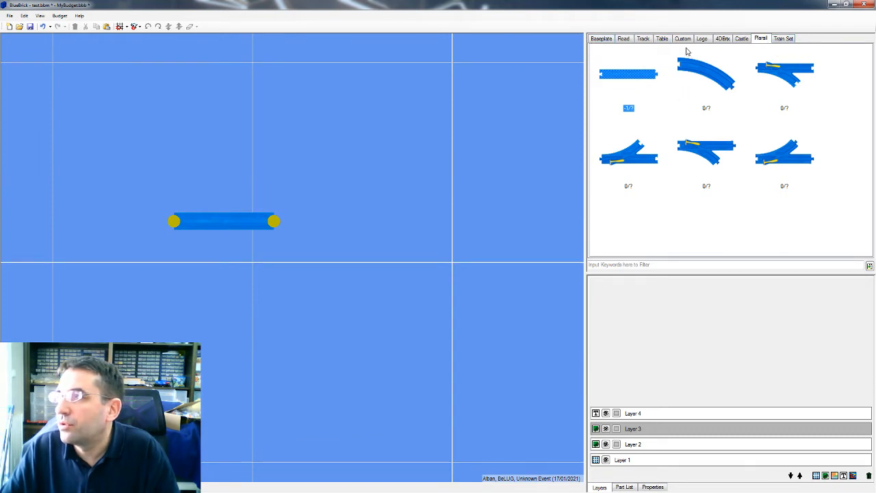
Add the Train Set model with a vertical track on a green base to the right of the blue Plarail track
{"action": "left_click", "coordinate": [785, 42]}
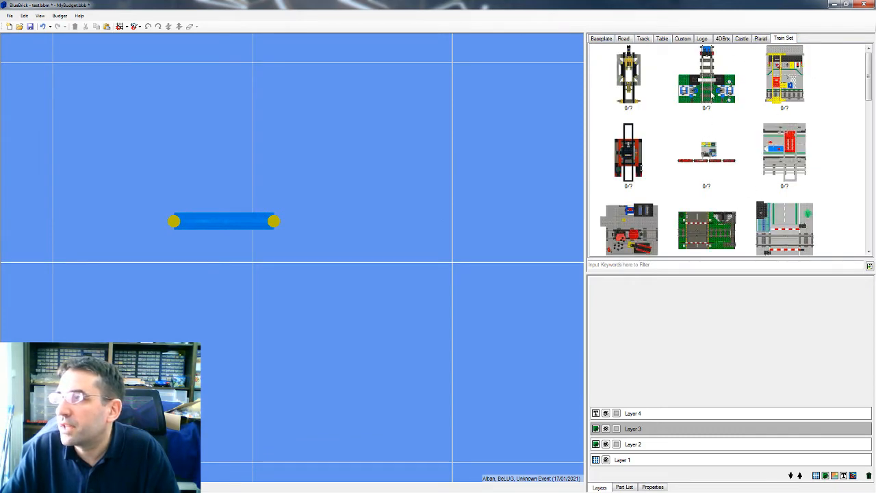
{"action": "left_click_drag", "start_coordinate": [712, 94], "coordinate": [481, 230]}
{"action": "scroll", "coordinate": [352, 368], "scroll_direction": "down", "scroll_amount": 2}
{"action": "left_click", "coordinate": [348, 363]}
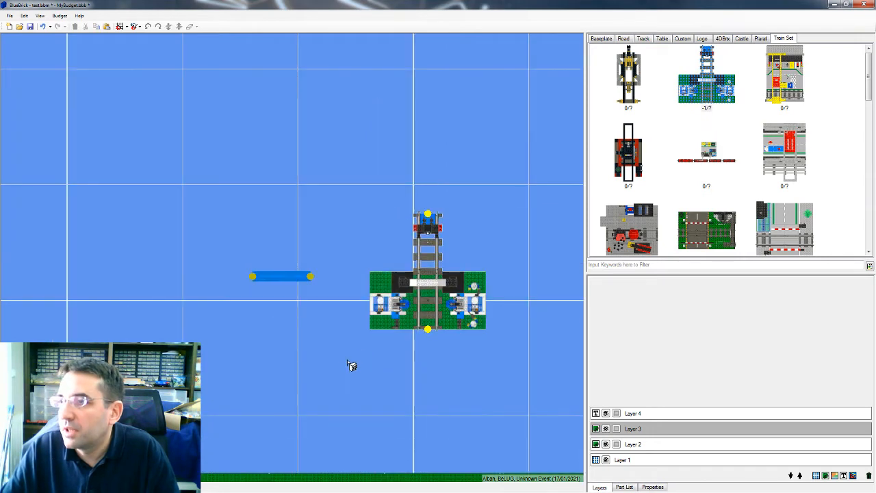
{"action": "left_click_drag", "start_coordinate": [337, 358], "coordinate": [307, 260]}
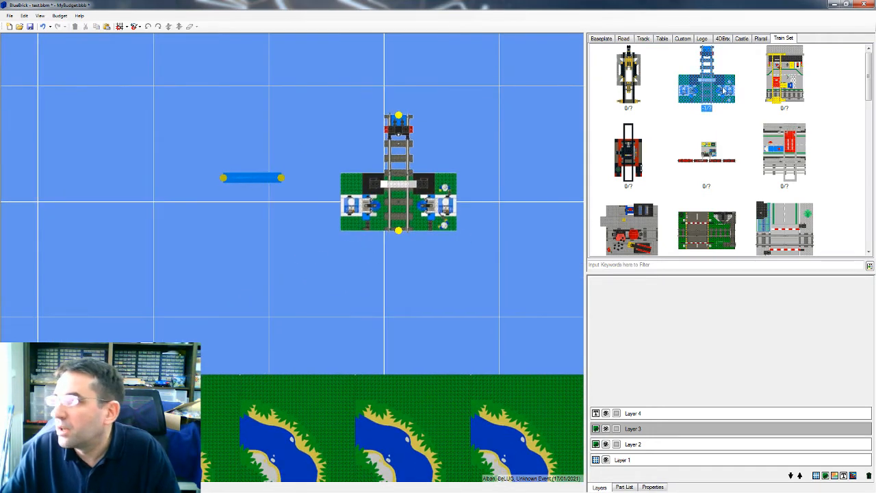
Place the blue Castle model below the Plarail track, above the row of river baseplates
{"action": "left_click", "coordinate": [743, 38]}
{"action": "left_click_drag", "start_coordinate": [712, 89], "coordinate": [267, 291]}
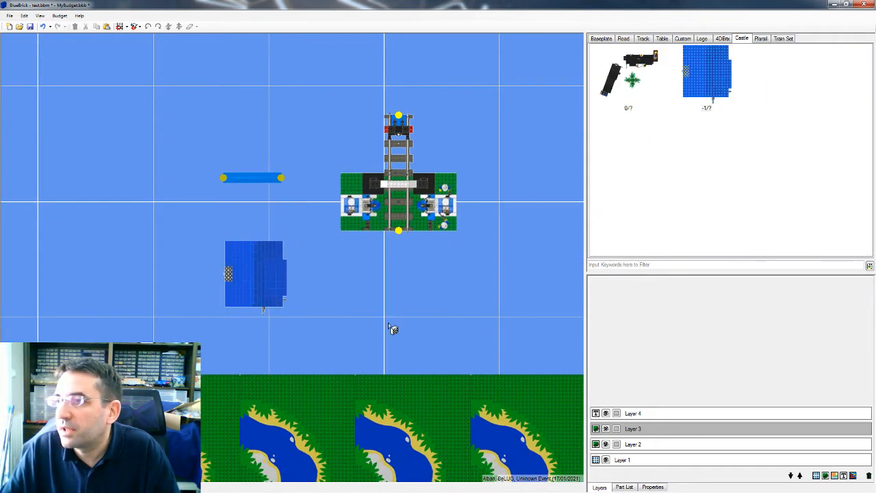
{"action": "scroll", "coordinate": [345, 290], "scroll_direction": "down", "scroll_amount": 3}
{"action": "scroll", "coordinate": [379, 287], "scroll_direction": "up", "scroll_amount": 2}
{"action": "left_click_drag", "start_coordinate": [392, 338], "coordinate": [338, 233]}
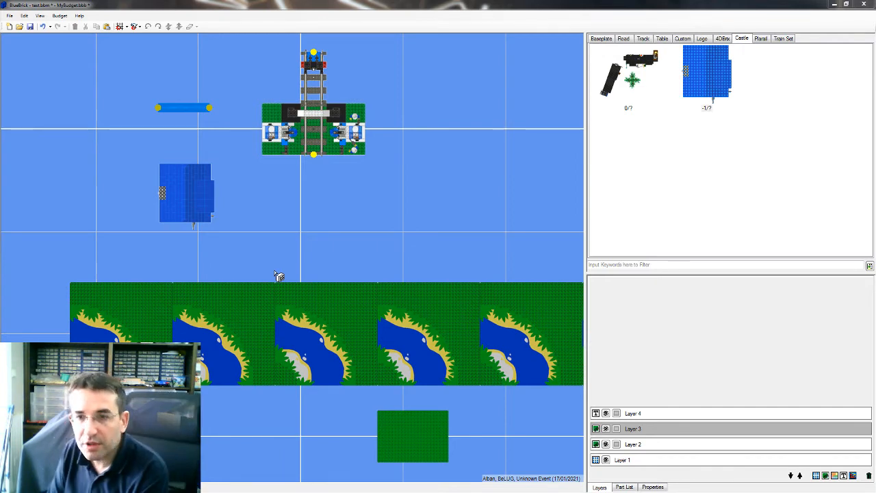
Pull the last piece off the right end of the grey rail track, and reconnect it at the same end
{"action": "scroll", "coordinate": [340, 354], "scroll_direction": "down", "scroll_amount": 3}
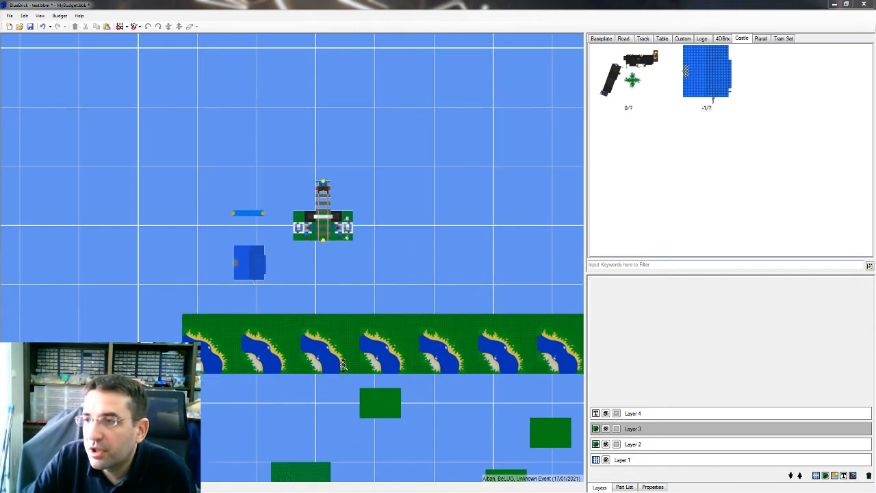
{"action": "left_click_drag", "start_coordinate": [352, 411], "coordinate": [241, 227]}
{"action": "left_click", "coordinate": [267, 403]}
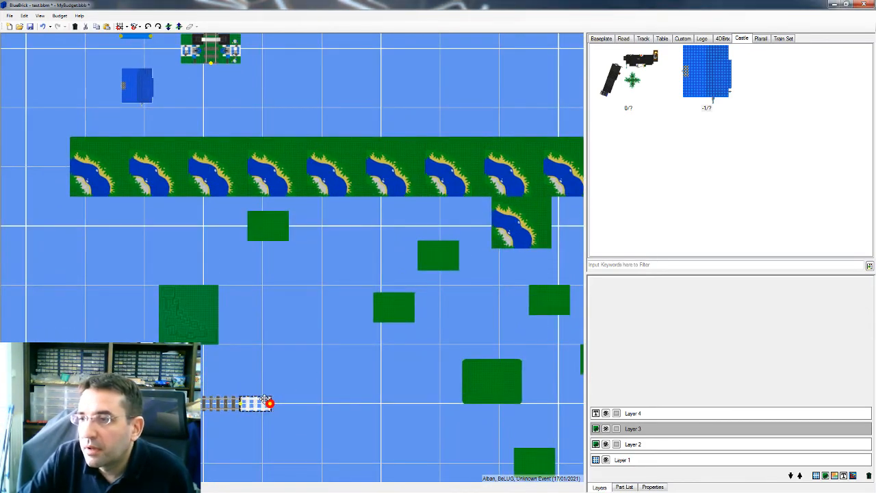
{"action": "scroll", "coordinate": [267, 404], "scroll_direction": "up", "scroll_amount": 4}
{"action": "left_click", "coordinate": [351, 428]}
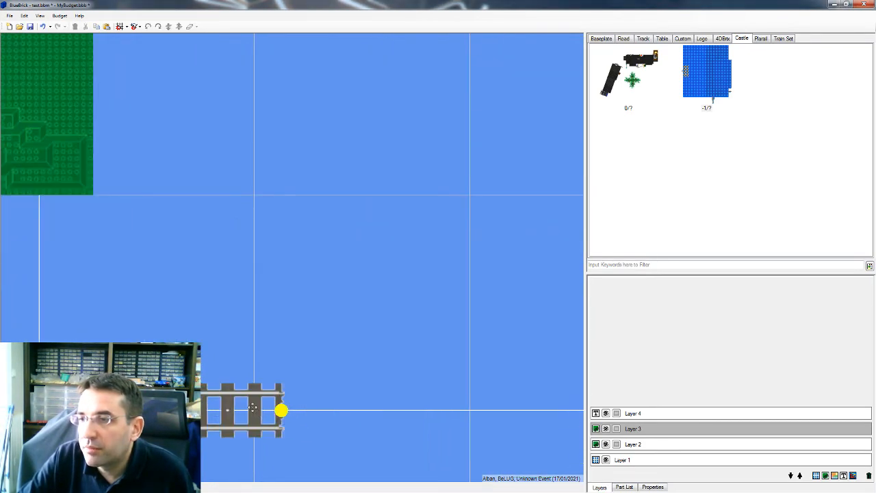
{"action": "left_click_drag", "start_coordinate": [256, 408], "coordinate": [391, 326]}
{"action": "left_click_drag", "start_coordinate": [323, 309], "coordinate": [211, 388]}
{"action": "scroll", "coordinate": [345, 350], "scroll_direction": "down", "scroll_amount": 3}
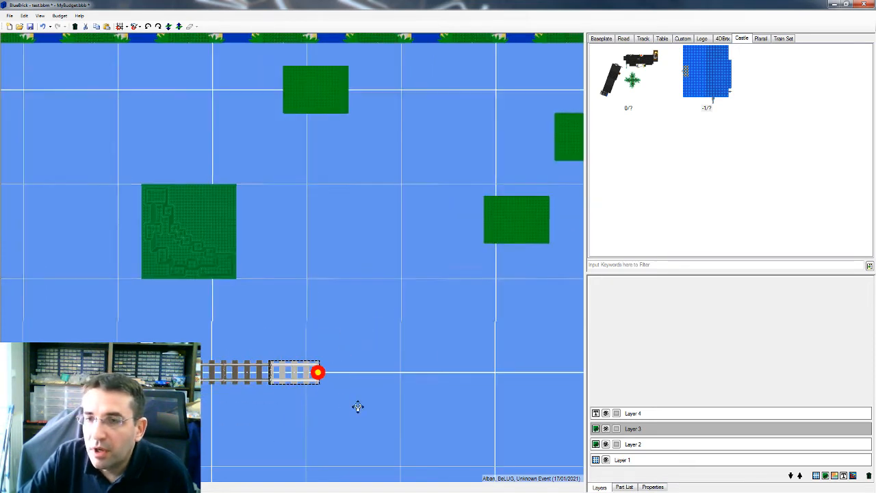
{"action": "scroll", "coordinate": [358, 406], "scroll_direction": "up", "scroll_amount": 2}
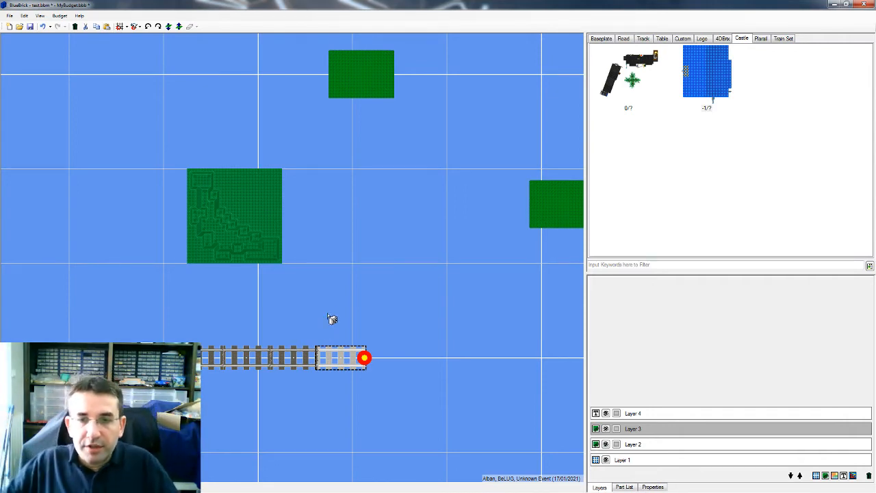
{"action": "scroll", "coordinate": [389, 252], "scroll_direction": "down", "scroll_amount": 3}
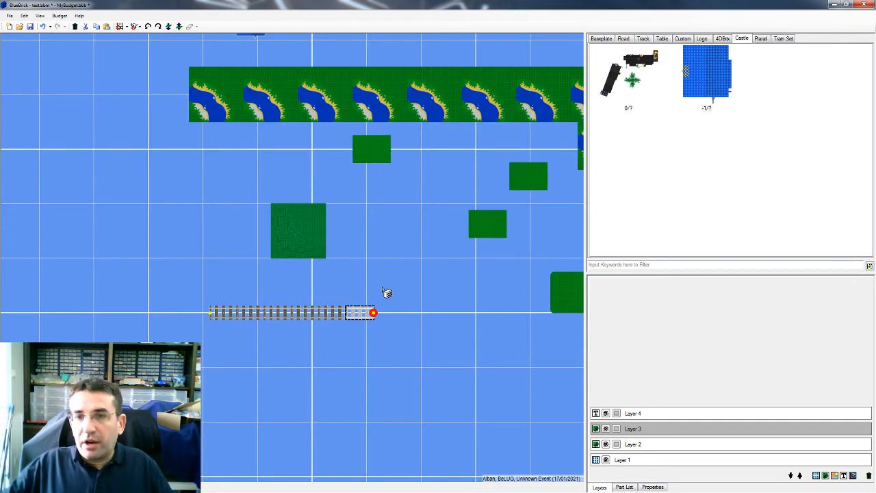
{"action": "left_click_drag", "start_coordinate": [385, 293], "coordinate": [348, 309]}
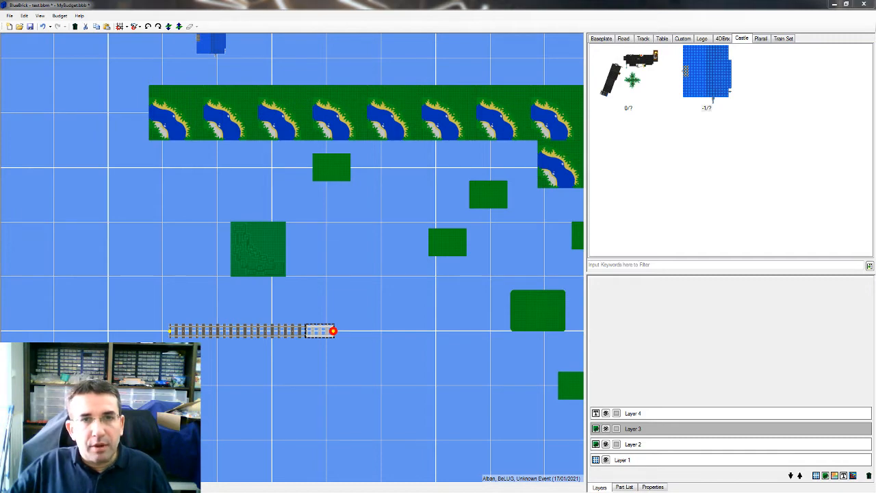
Switch to the file explorer and show the package folders inside BlueBrick's parts folder
{"action": "left_click_drag", "start_coordinate": [0, 127], "coordinate": [447, 98]}
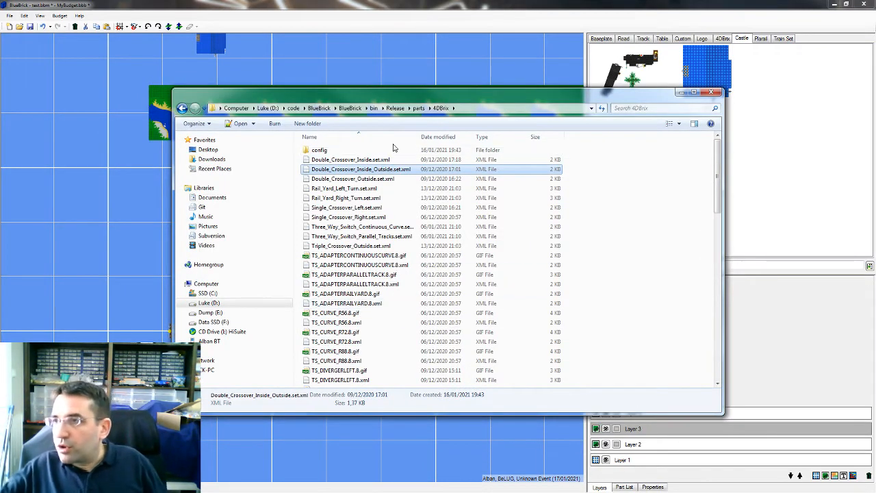
{"action": "left_click", "coordinate": [418, 107]}
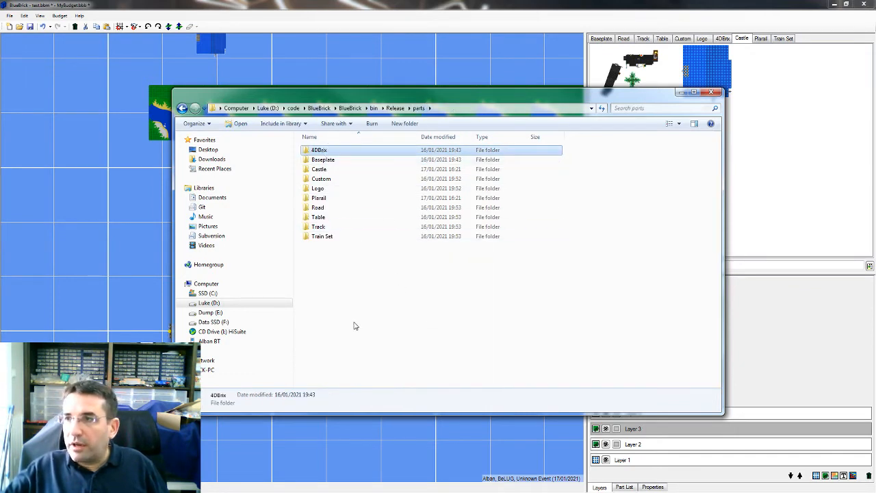
{"action": "left_click", "coordinate": [354, 326]}
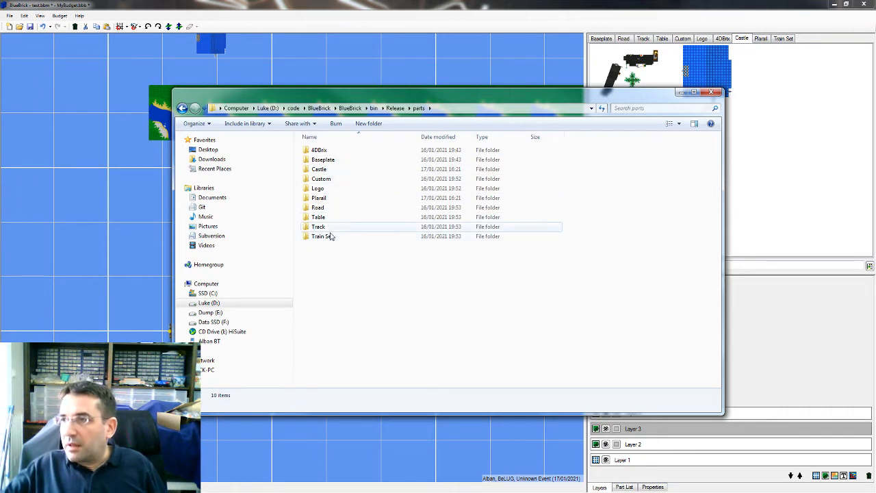
Inspect the Plarail package folder and the ConnectionTypeList.xml file in its config subfolder, and put the file explorer away
{"action": "left_click", "coordinate": [316, 198]}
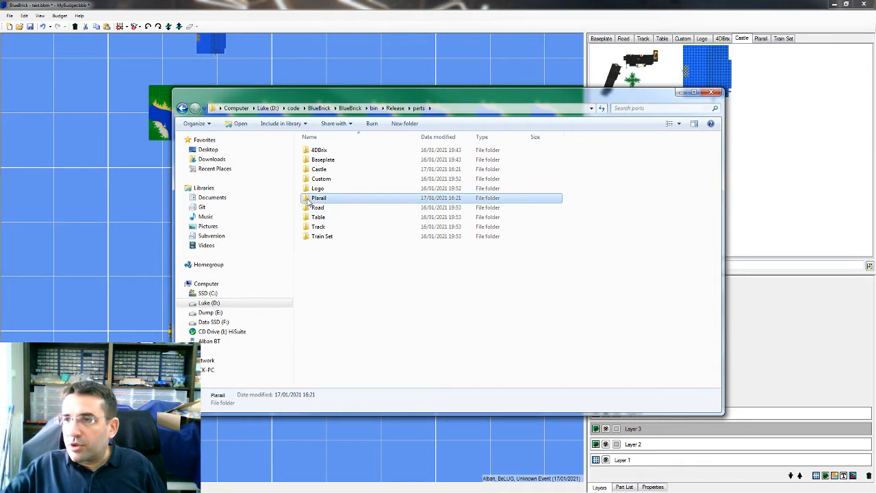
{"action": "double_click", "coordinate": [308, 199]}
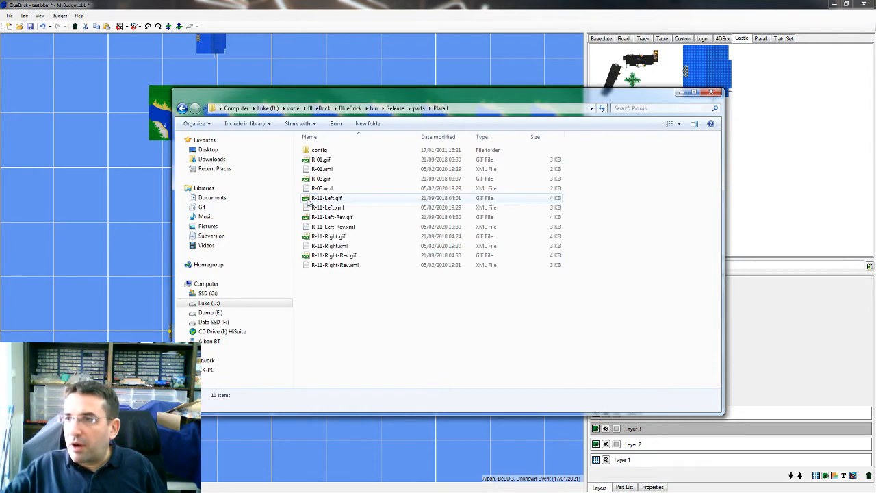
{"action": "double_click", "coordinate": [315, 151]}
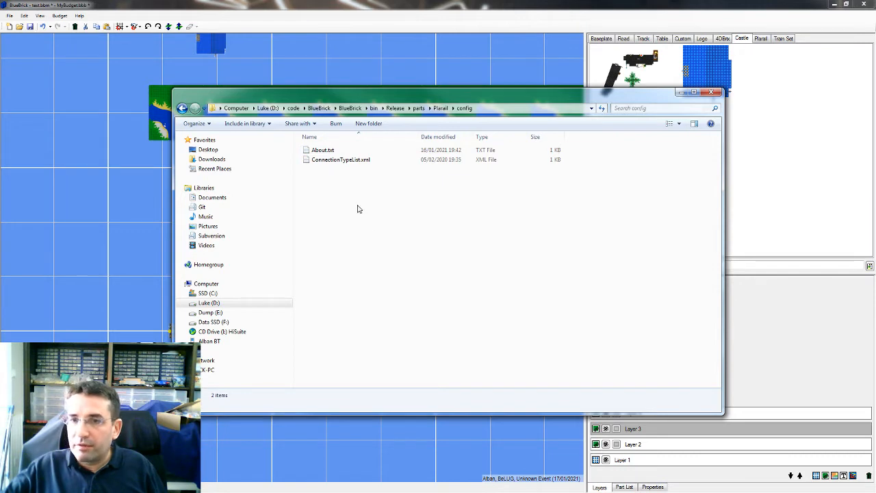
{"action": "left_click", "coordinate": [342, 161]}
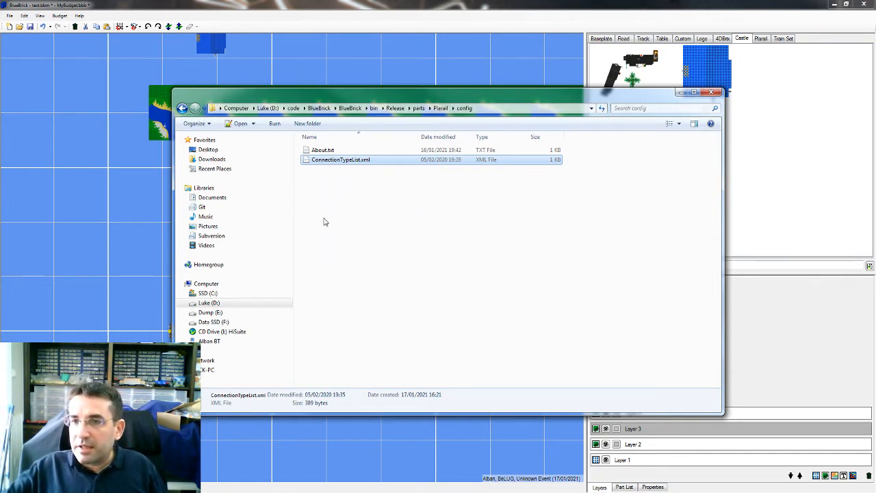
{"action": "left_click", "coordinate": [440, 108]}
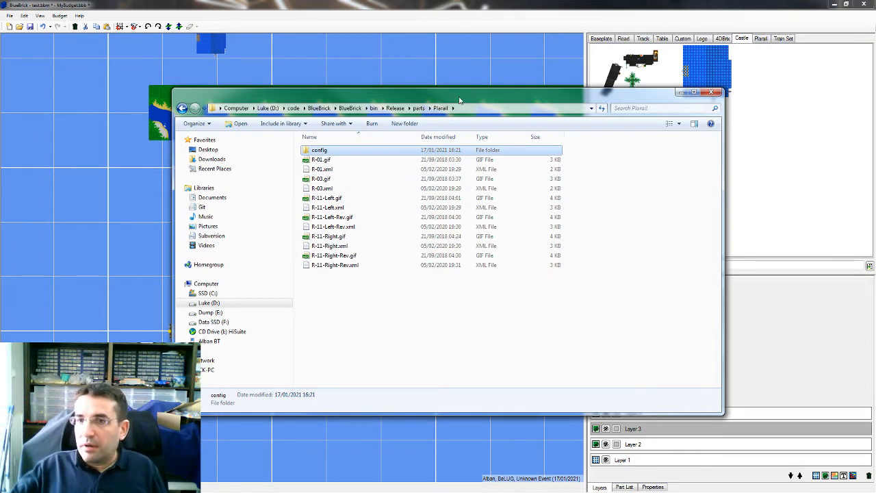
{"action": "left_click_drag", "start_coordinate": [602, 95], "coordinate": [0, 83]}
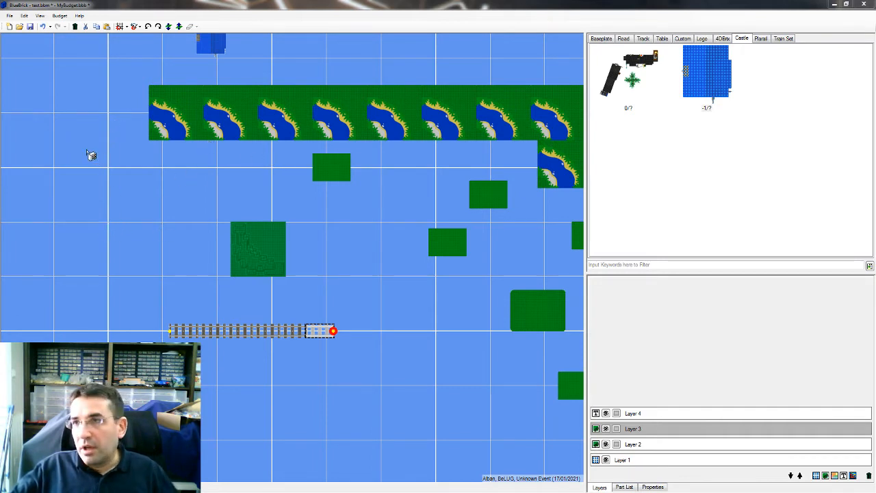
Open the BlueBrick help in an enlarged window at "How to share parts with the community" under "How to extend the Part Library"
{"action": "left_click", "coordinate": [80, 16]}
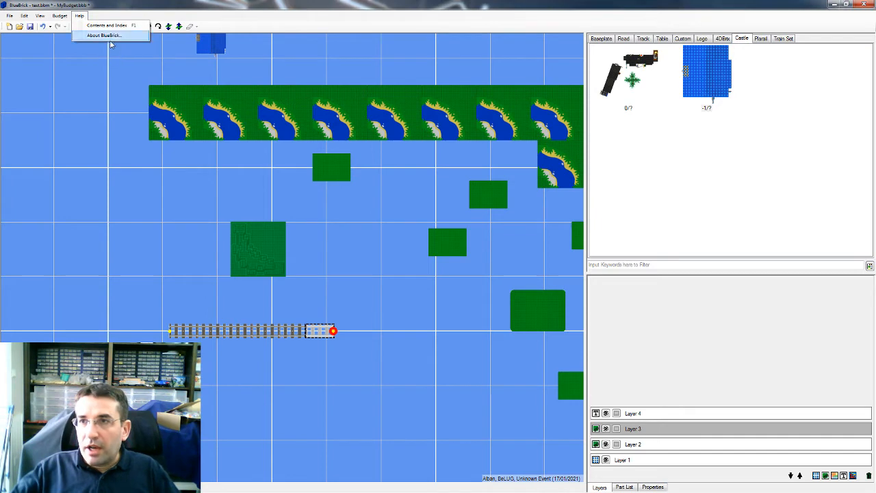
{"action": "left_click", "coordinate": [106, 25]}
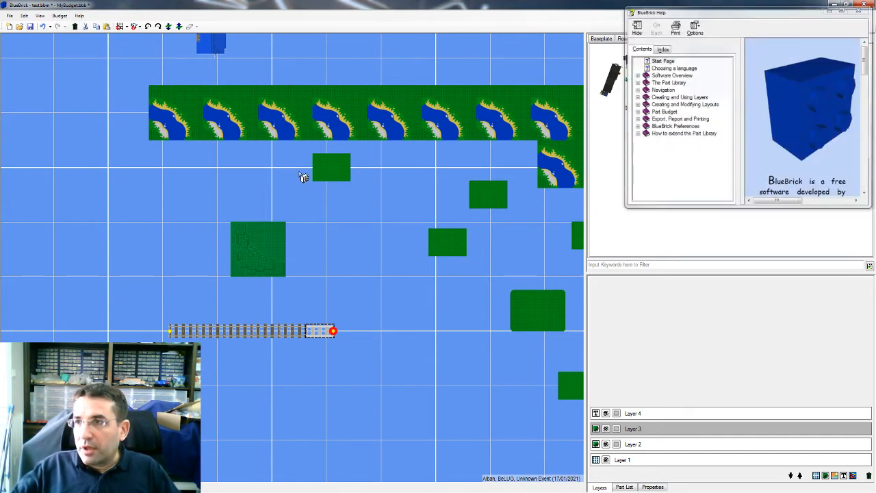
{"action": "left_click_drag", "start_coordinate": [723, 11], "coordinate": [282, 59]}
{"action": "left_click_drag", "start_coordinate": [431, 257], "coordinate": [699, 402]}
{"action": "left_click", "coordinate": [196, 182]}
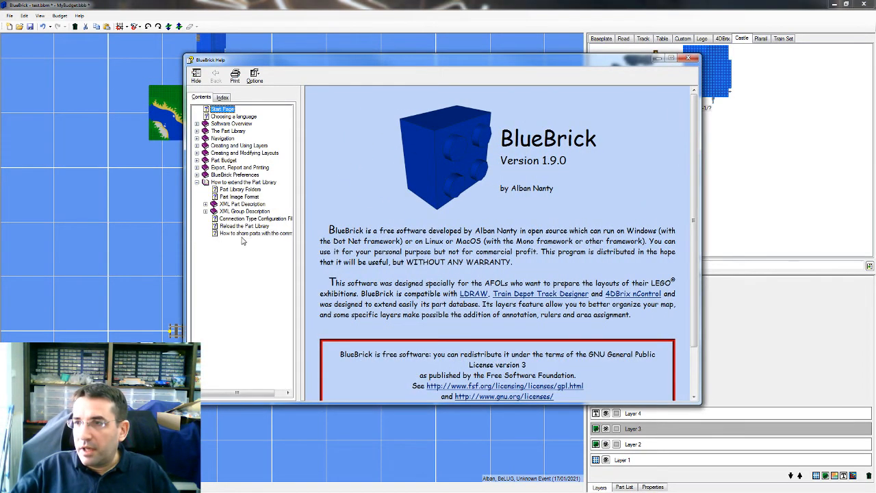
{"action": "left_click", "coordinate": [245, 235]}
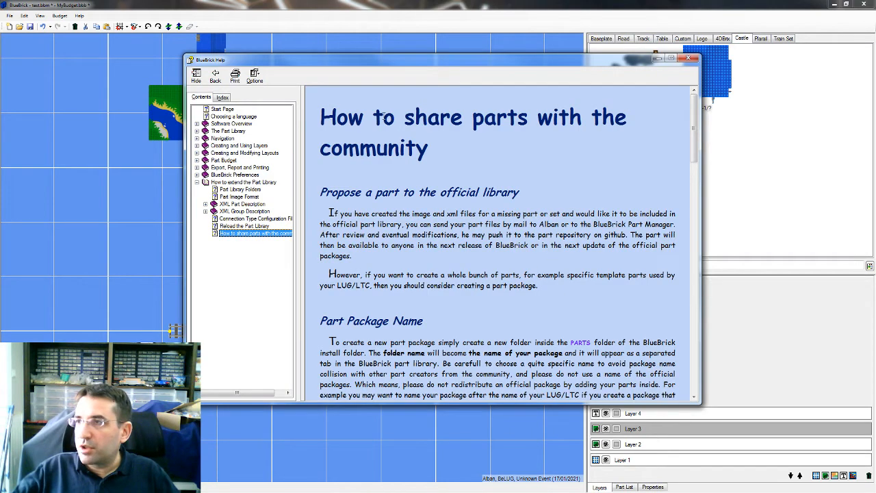
Examine the help page's part proposal and config folder sections, including the example folder structure for MyPackage
{"action": "left_click_drag", "start_coordinate": [349, 117], "coordinate": [520, 215]}
{"action": "scroll", "coordinate": [520, 226], "scroll_direction": "down", "scroll_amount": 2}
{"action": "scroll", "coordinate": [521, 226], "scroll_direction": "up", "scroll_amount": 2}
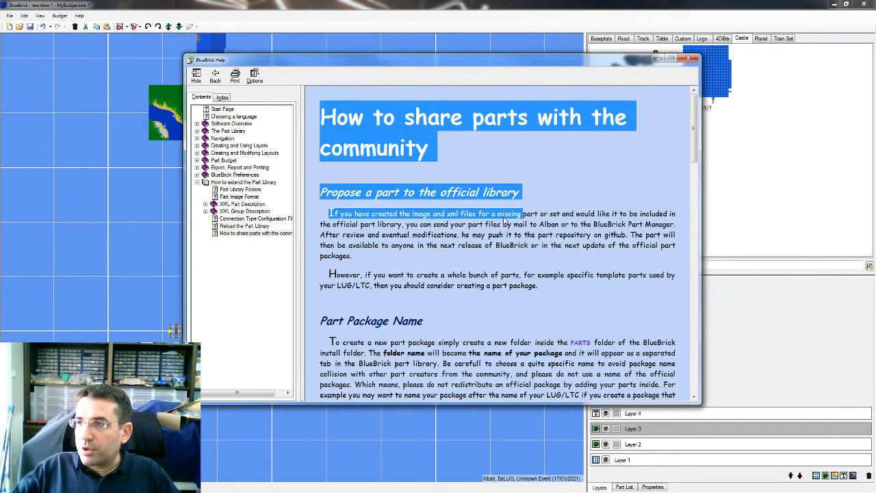
{"action": "left_click", "coordinate": [505, 220]}
{"action": "scroll", "coordinate": [438, 240], "scroll_direction": "down", "scroll_amount": 10}
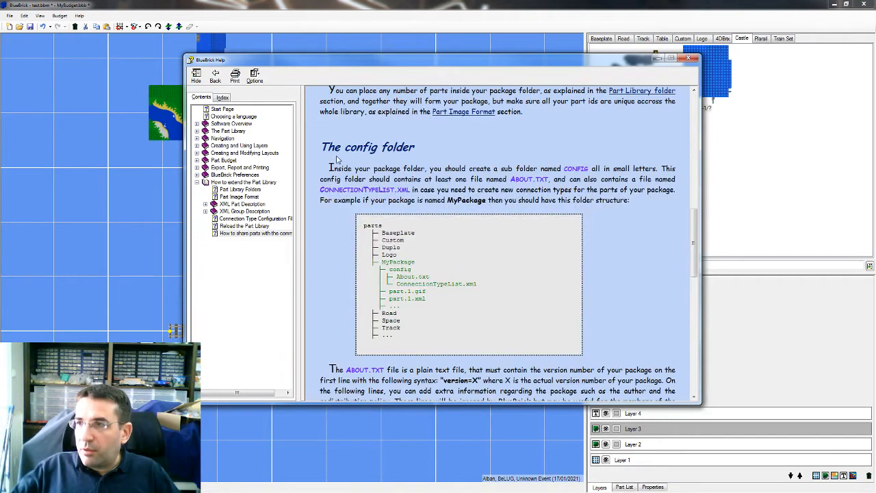
{"action": "left_click_drag", "start_coordinate": [338, 140], "coordinate": [488, 184]}
{"action": "left_click", "coordinate": [489, 186]}
{"action": "left_click_drag", "start_coordinate": [349, 232], "coordinate": [527, 296]}
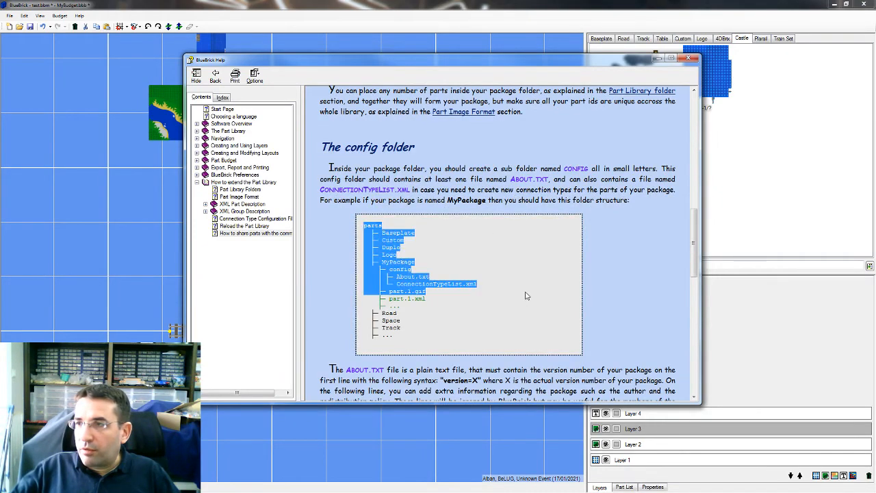
Read the help on About.txt, ConnectionTypeList.xml and how to distribute a package, and close the help window
{"action": "scroll", "coordinate": [526, 296], "scroll_direction": "down", "scroll_amount": 8}
{"action": "scroll", "coordinate": [479, 274], "scroll_direction": "up", "scroll_amount": 3}
{"action": "scroll", "coordinate": [399, 243], "scroll_direction": "down", "scroll_amount": 3}
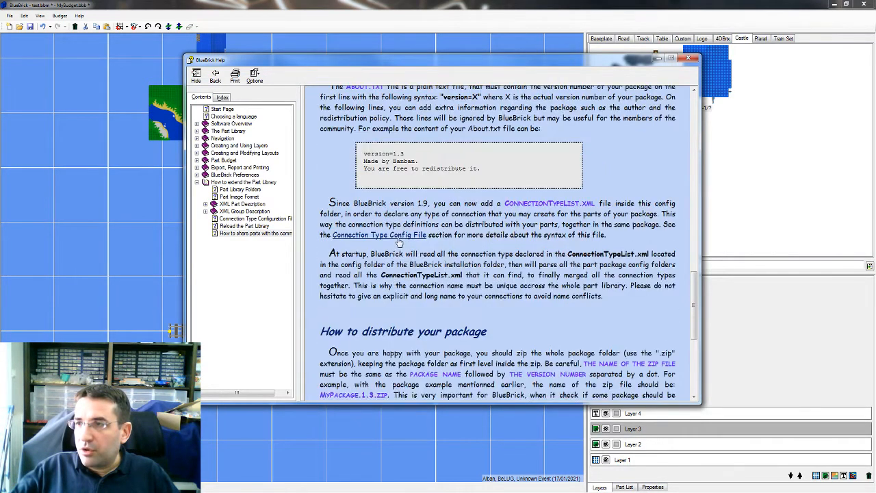
{"action": "scroll", "coordinate": [399, 243], "scroll_direction": "down", "scroll_amount": 3}
{"action": "left_click_drag", "start_coordinate": [345, 236], "coordinate": [553, 351]}
{"action": "scroll", "coordinate": [553, 351], "scroll_direction": "down", "scroll_amount": 4}
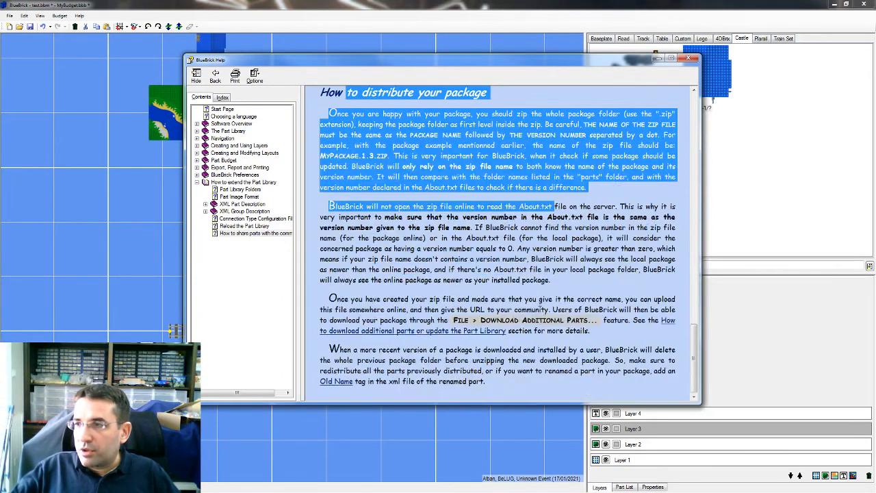
{"action": "left_click", "coordinate": [400, 256]}
{"action": "left_click_drag", "start_coordinate": [356, 249], "coordinate": [579, 350]}
{"action": "left_click", "coordinate": [519, 262]}
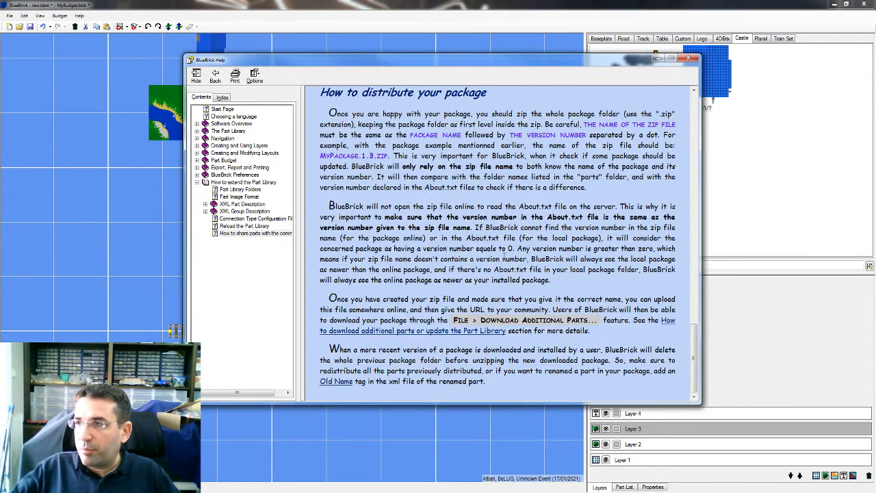
{"action": "scroll", "coordinate": [507, 253], "scroll_direction": "up", "scroll_amount": 12}
{"action": "scroll", "coordinate": [491, 249], "scroll_direction": "up", "scroll_amount": 2}
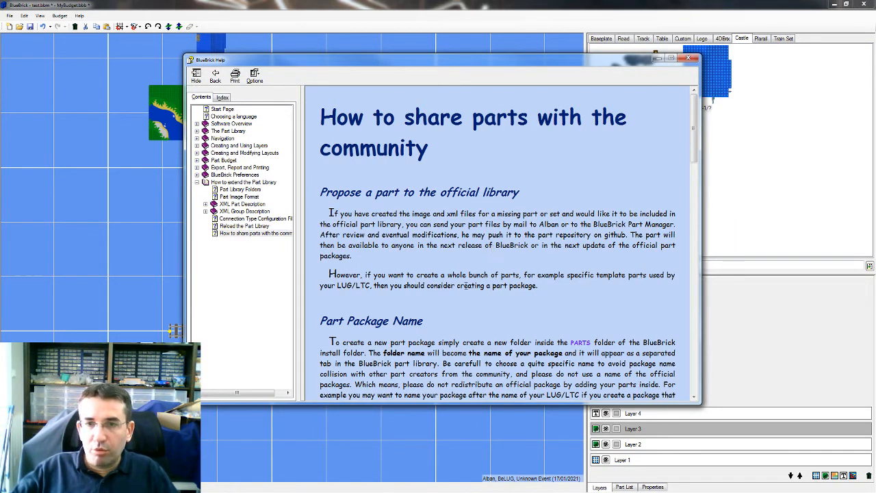
{"action": "left_click", "coordinate": [691, 58]}
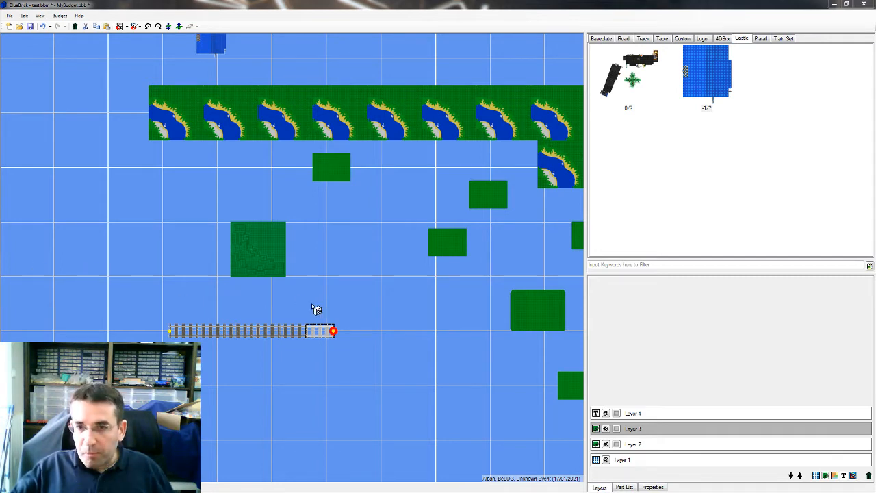
Place the triple crossover from the 4DBrix package in the empty area below the grey rail track, and deselect it
{"action": "left_click_drag", "start_coordinate": [172, 191], "coordinate": [178, 254]}
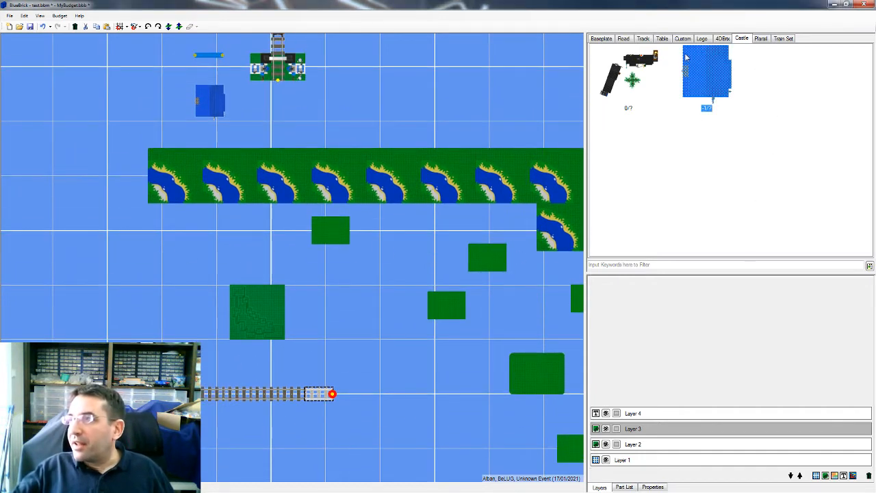
{"action": "left_click", "coordinate": [723, 39]}
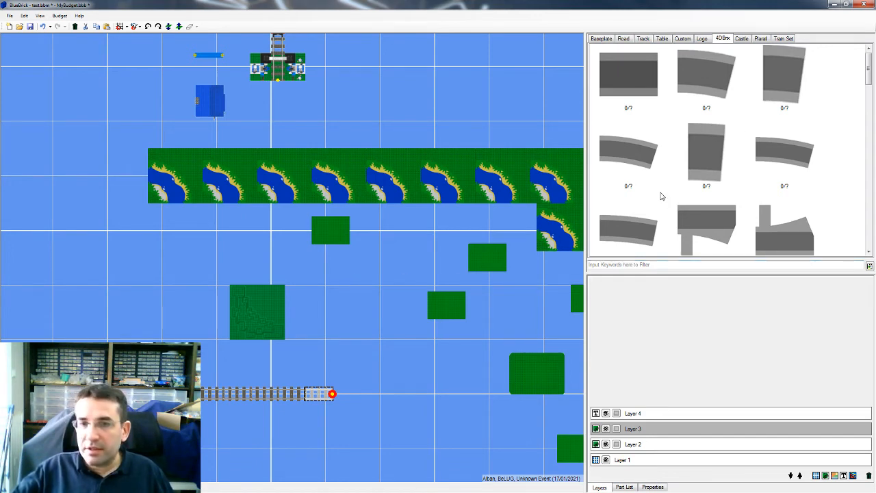
{"action": "scroll", "coordinate": [727, 171], "scroll_direction": "down", "scroll_amount": 10}
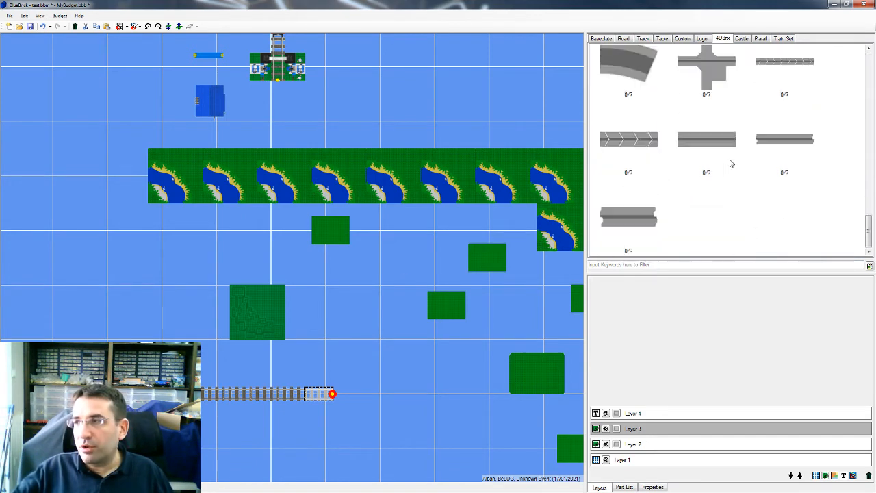
{"action": "scroll", "coordinate": [730, 163], "scroll_direction": "up", "scroll_amount": 8}
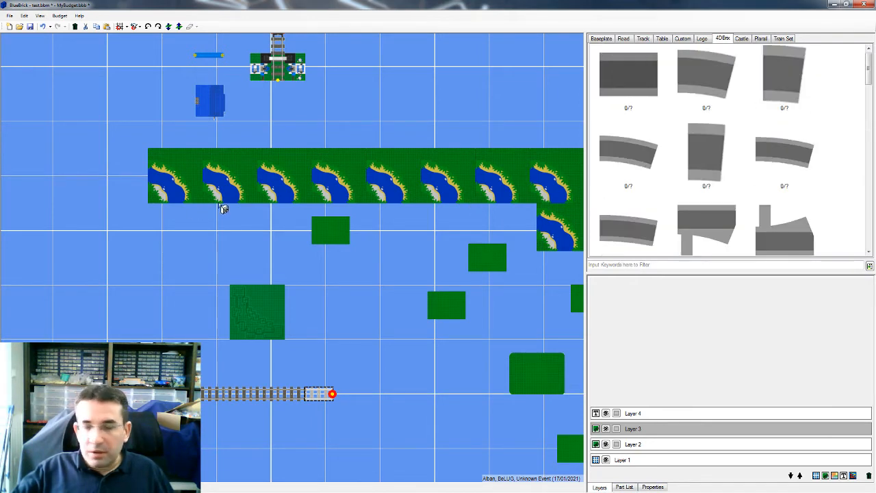
{"action": "scroll", "coordinate": [619, 172], "scroll_direction": "down", "scroll_amount": 5}
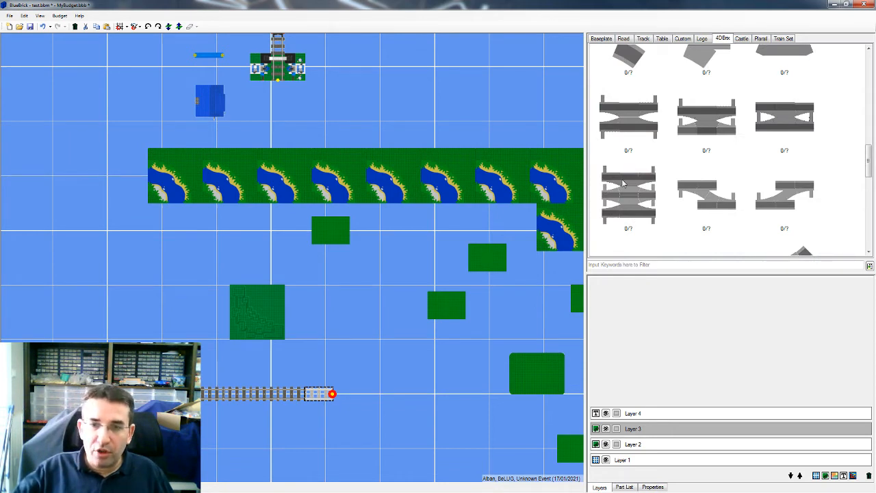
{"action": "left_click_drag", "start_coordinate": [424, 428], "coordinate": [326, 140]}
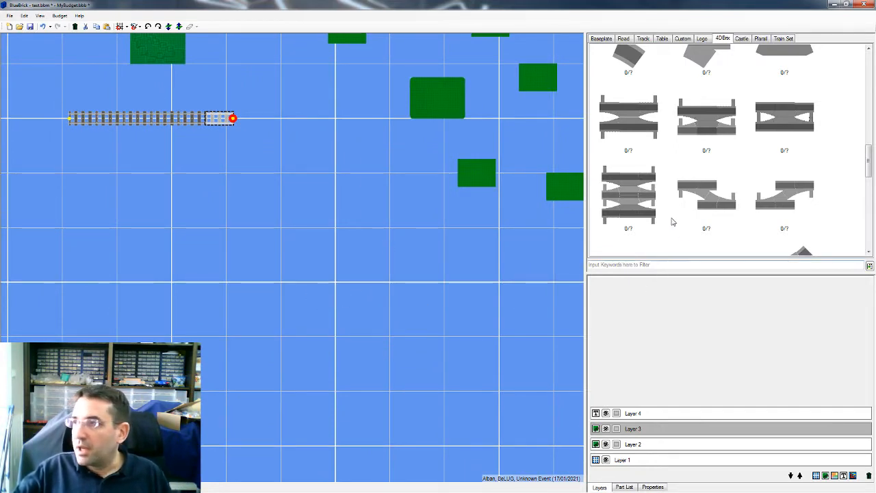
{"action": "left_click_drag", "start_coordinate": [629, 195], "coordinate": [236, 241]}
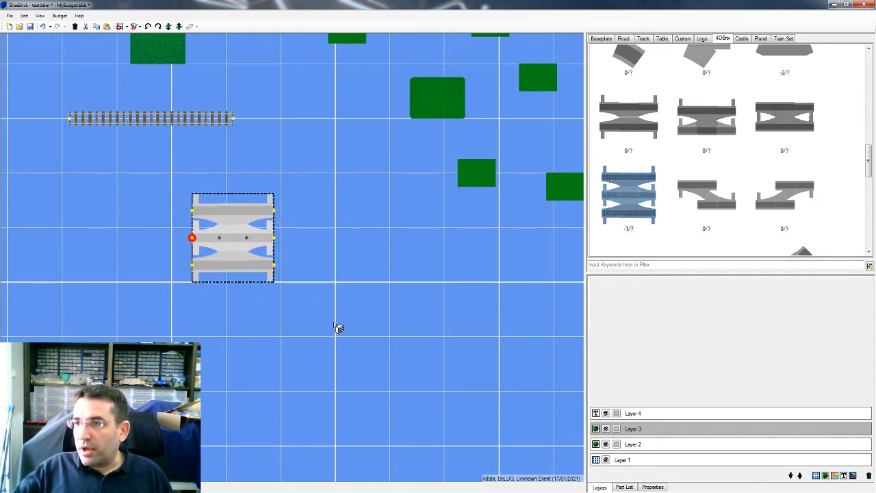
{"action": "scroll", "coordinate": [260, 293], "scroll_direction": "up", "scroll_amount": 6}
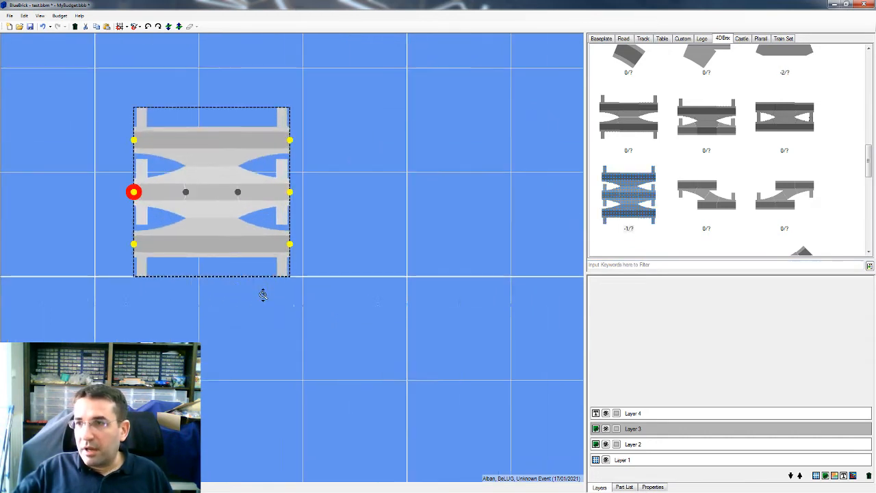
{"action": "scroll", "coordinate": [326, 376], "scroll_direction": "down", "scroll_amount": 1}
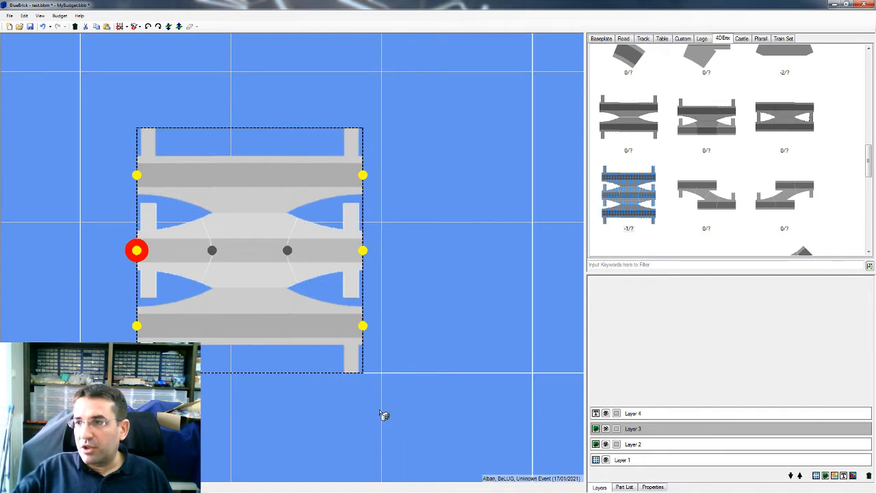
{"action": "left_click_drag", "start_coordinate": [384, 415], "coordinate": [330, 346]}
{"action": "left_click", "coordinate": [330, 347]}
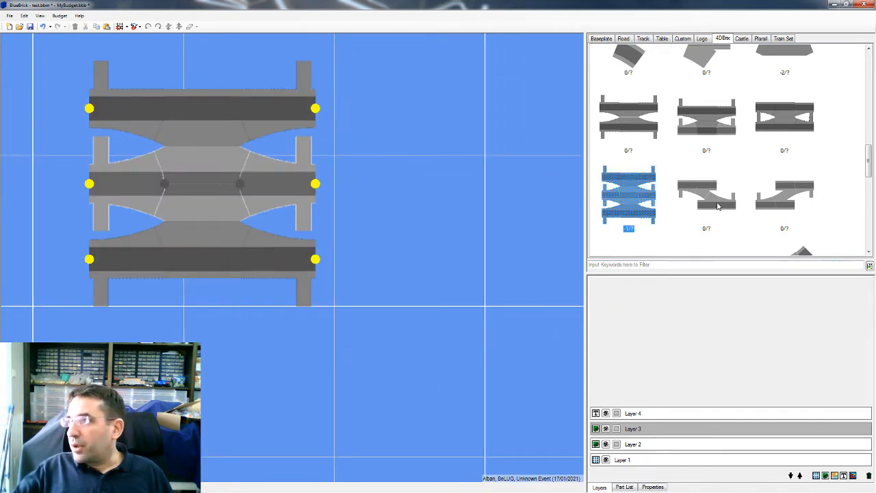
Extend the triple crossover's lowest track to the right with two mirrored 4DBrix single crossovers and a double crossover with supports only on its upper side
{"action": "left_click_drag", "start_coordinate": [719, 204], "coordinate": [425, 297]}
{"action": "scroll", "coordinate": [278, 359], "scroll_direction": "down", "scroll_amount": 3}
{"action": "left_click_drag", "start_coordinate": [415, 412], "coordinate": [343, 334]}
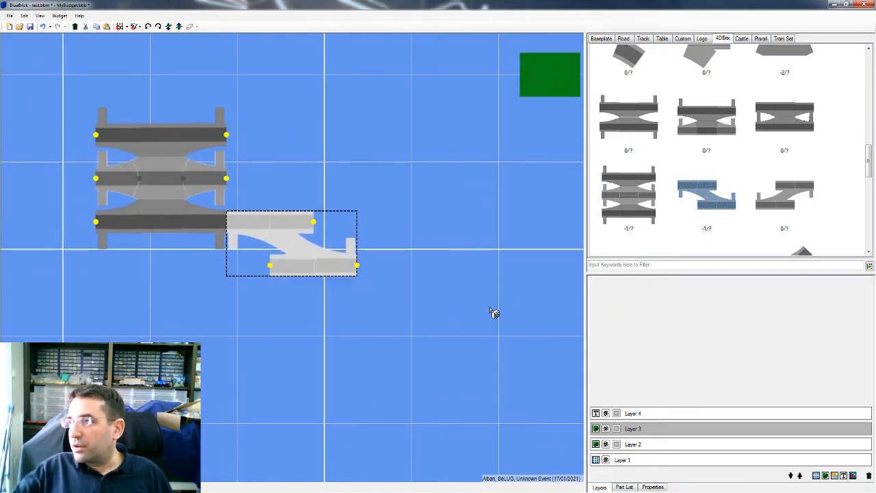
{"action": "left_click_drag", "start_coordinate": [808, 195], "coordinate": [438, 261]}
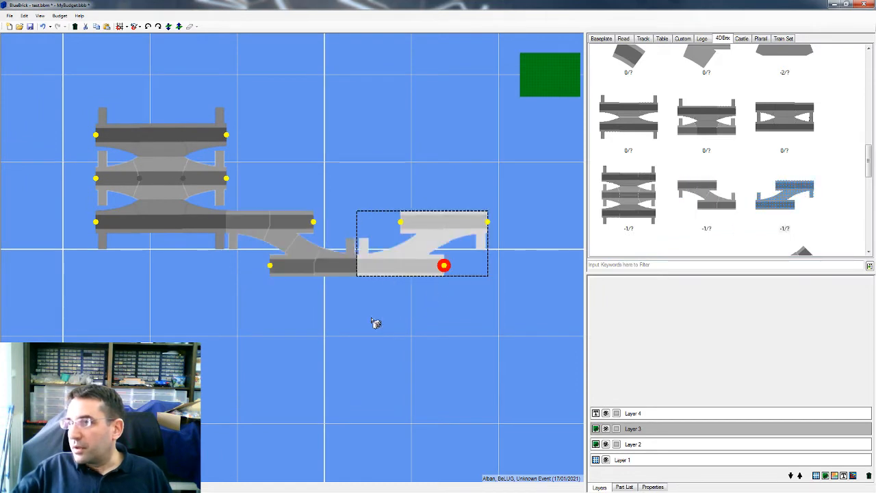
{"action": "scroll", "coordinate": [313, 400], "scroll_direction": "down", "scroll_amount": 2}
{"action": "left_click_drag", "start_coordinate": [706, 117], "coordinate": [432, 292]}
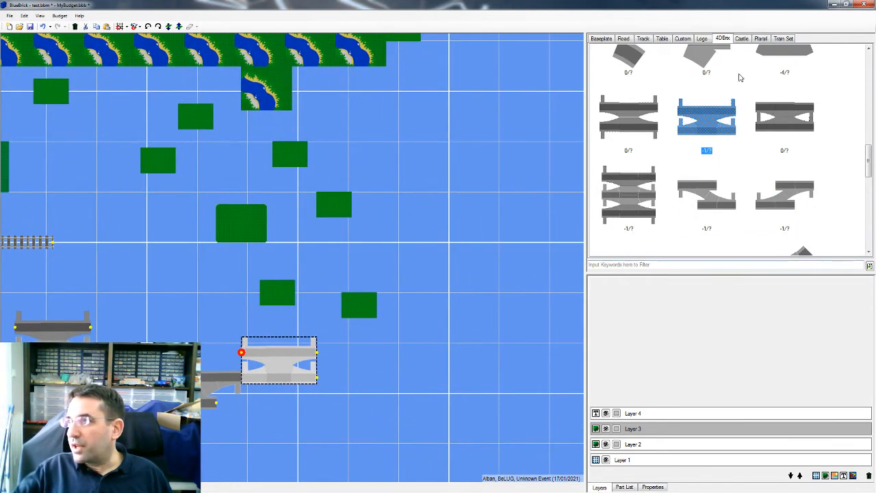
Extend the double crossover's upper track to the right with three straight rails, two curves and two left-hand switches, and deselect the last one
{"action": "left_click", "coordinate": [644, 38]}
{"action": "left_click_drag", "start_coordinate": [651, 85], "coordinate": [336, 363]}
{"action": "left_click", "coordinate": [629, 86]}
{"action": "left_click", "coordinate": [628, 86]}
{"action": "left_click", "coordinate": [626, 172]}
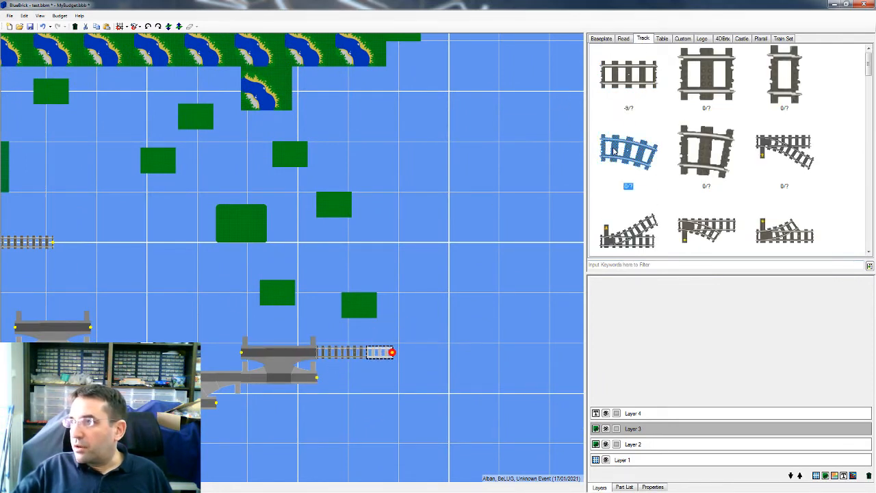
{"action": "left_click", "coordinate": [622, 229]}
{"action": "left_click", "coordinate": [624, 231]}
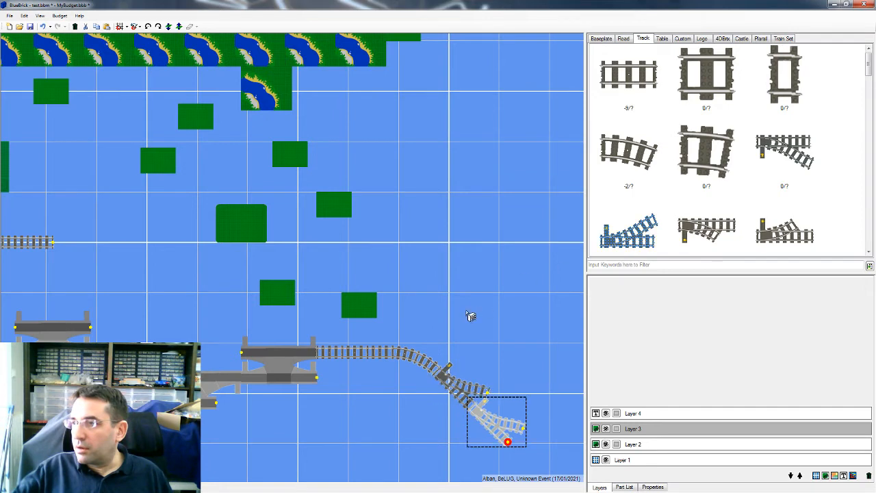
{"action": "left_click_drag", "start_coordinate": [444, 280], "coordinate": [465, 166]}
{"action": "scroll", "coordinate": [440, 234], "scroll_direction": "down", "scroll_amount": 3}
{"action": "left_click_drag", "start_coordinate": [422, 257], "coordinate": [400, 315]}
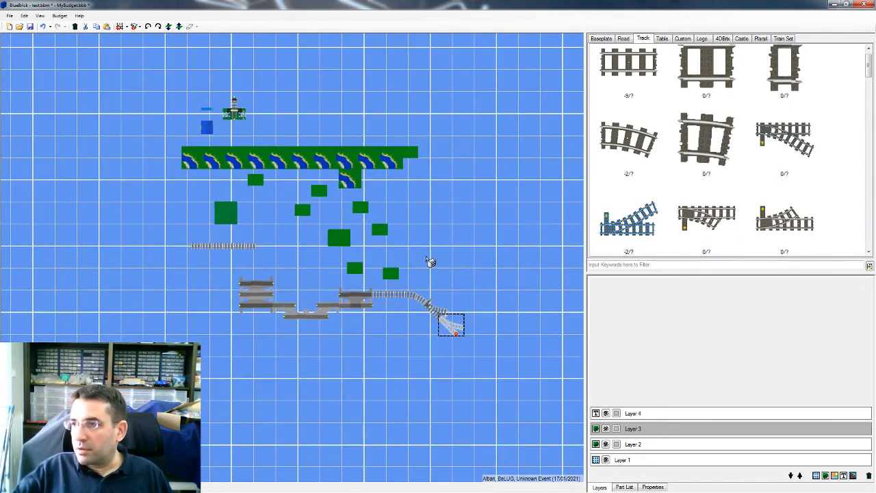
{"action": "left_click", "coordinate": [393, 381]}
{"action": "left_click_drag", "start_coordinate": [389, 382], "coordinate": [307, 366]}
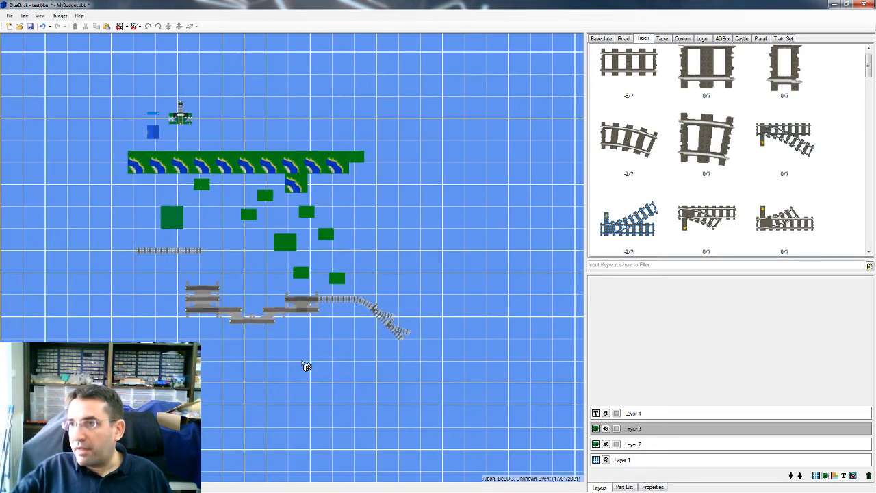
Save the map in the 4DBrix format as test.ncp, accepting the loss of unsupported data and turning off that warning
{"action": "left_click", "coordinate": [9, 16]}
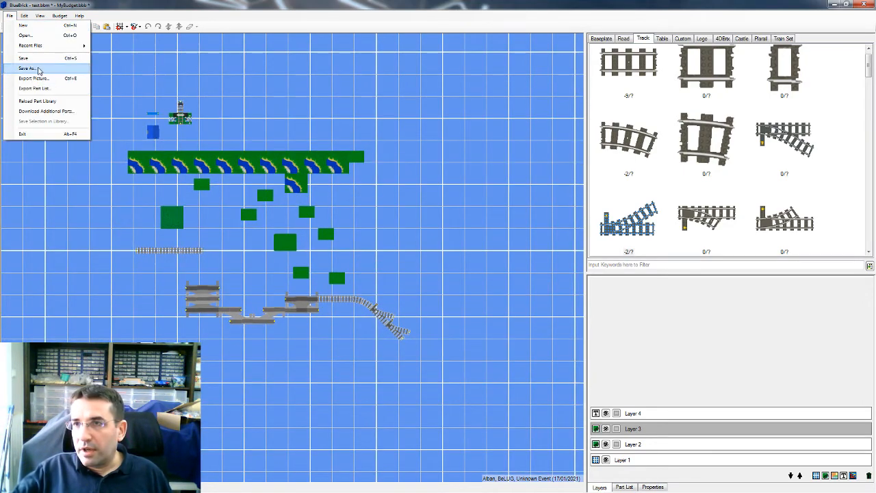
{"action": "left_click", "coordinate": [33, 68]}
{"action": "left_click", "coordinate": [239, 331]}
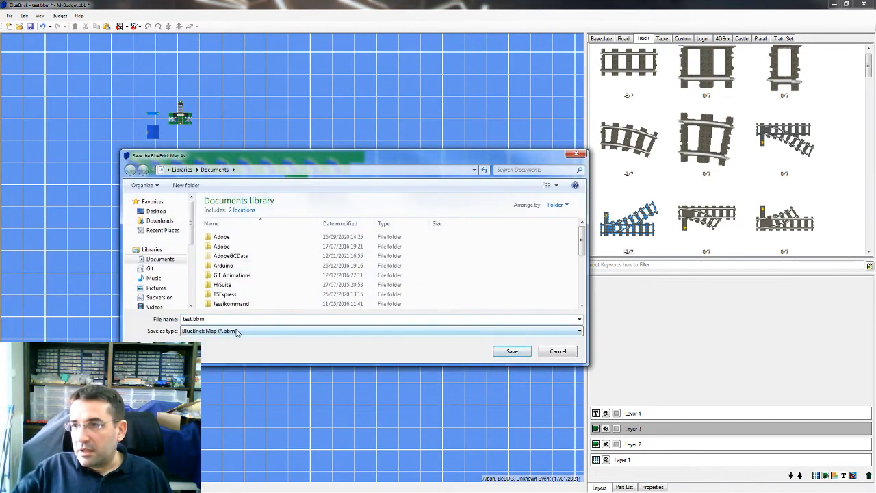
{"action": "left_click", "coordinate": [223, 369]}
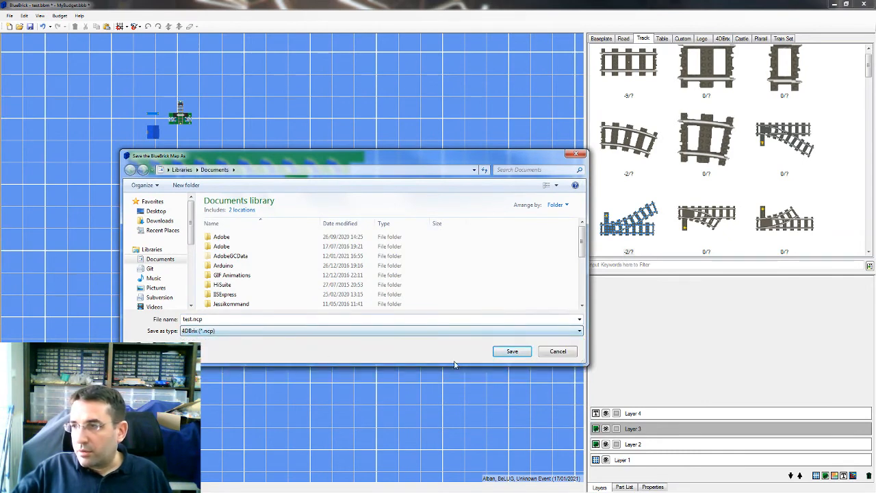
{"action": "left_click", "coordinate": [510, 353]}
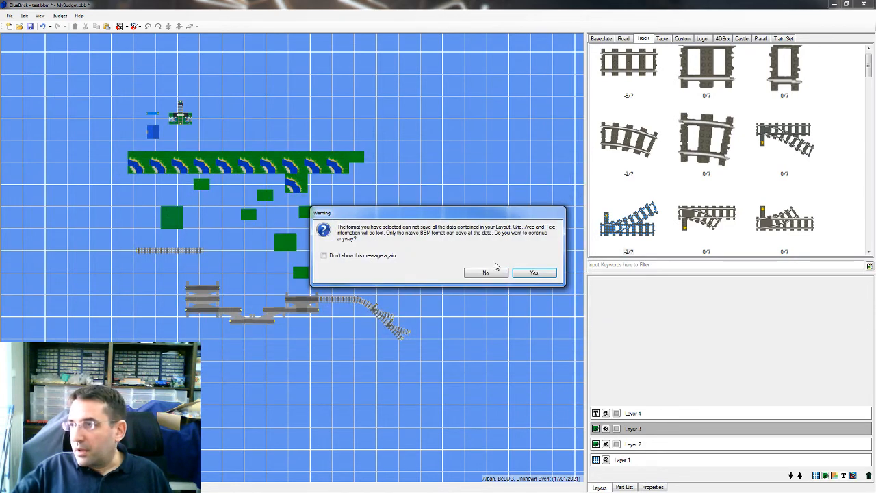
{"action": "left_click", "coordinate": [348, 259]}
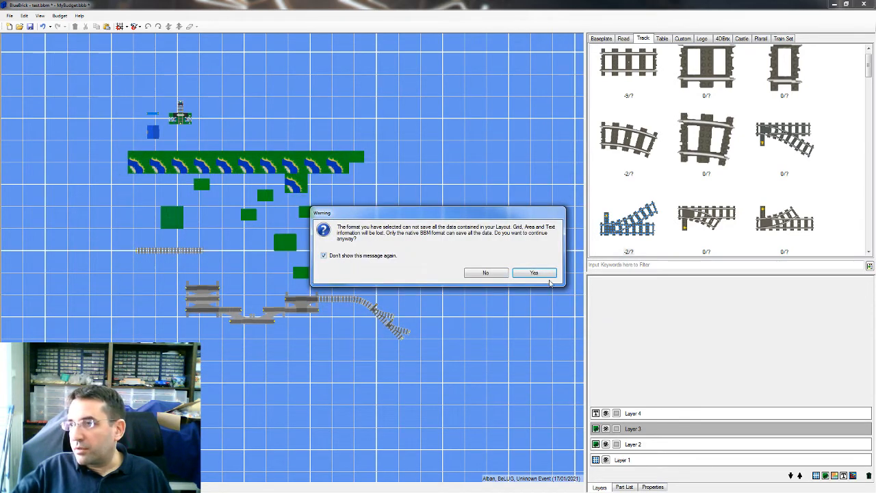
{"action": "left_click", "coordinate": [541, 275]}
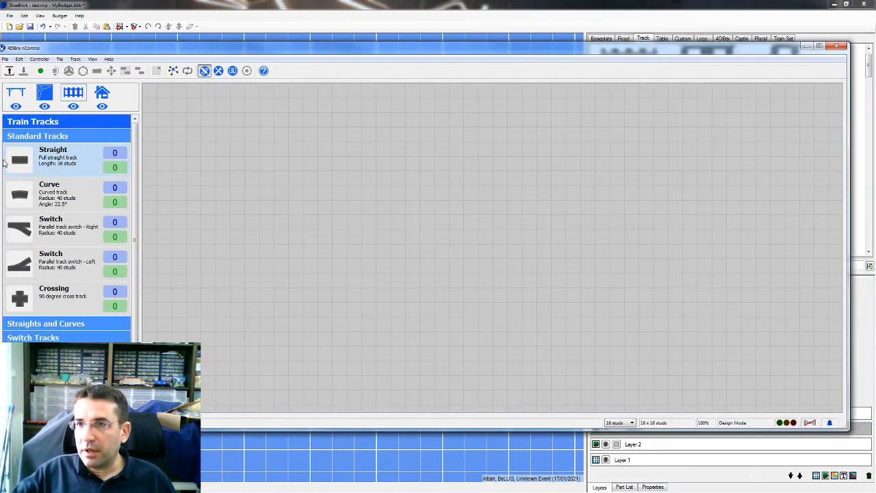
In 4DBrix nControl, shrink and reposition the window, and open test.ncp from the Documents library
{"action": "left_click_drag", "start_coordinate": [1, 152], "coordinate": [114, 152]}
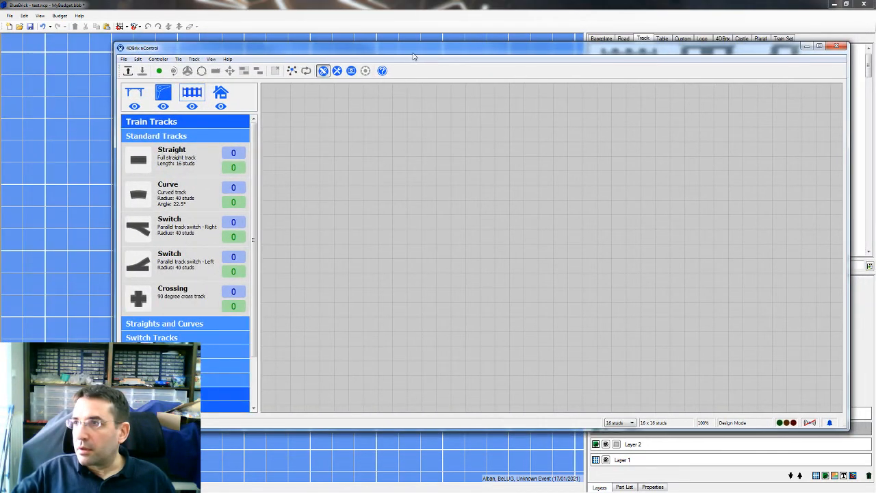
{"action": "left_click_drag", "start_coordinate": [412, 56], "coordinate": [377, 58]}
{"action": "left_click", "coordinate": [91, 73]}
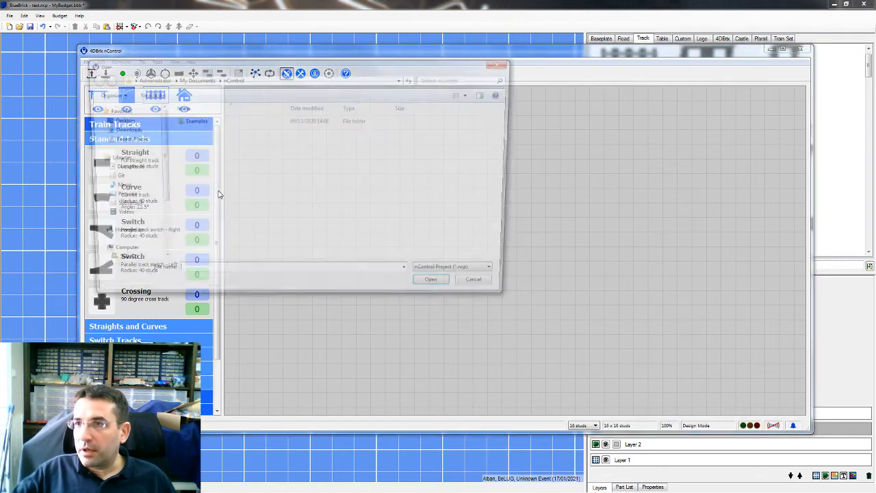
{"action": "left_click", "coordinate": [145, 173]}
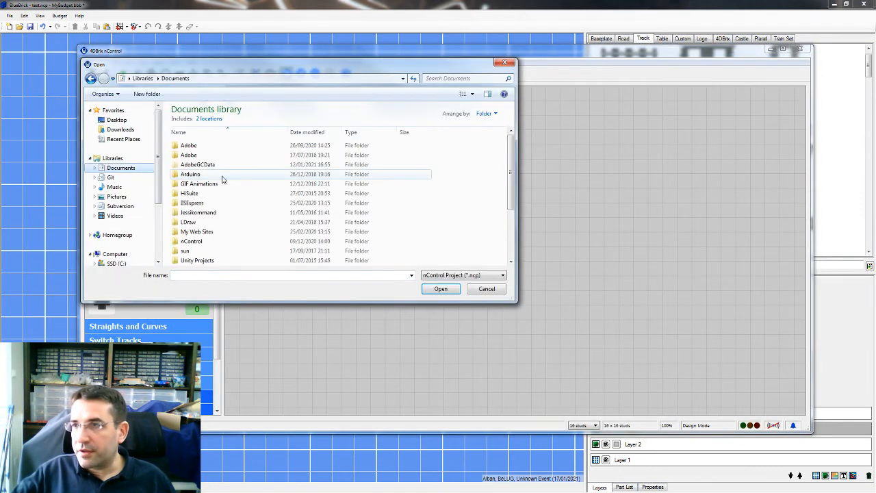
{"action": "scroll", "coordinate": [506, 186], "scroll_direction": "down", "scroll_amount": 3}
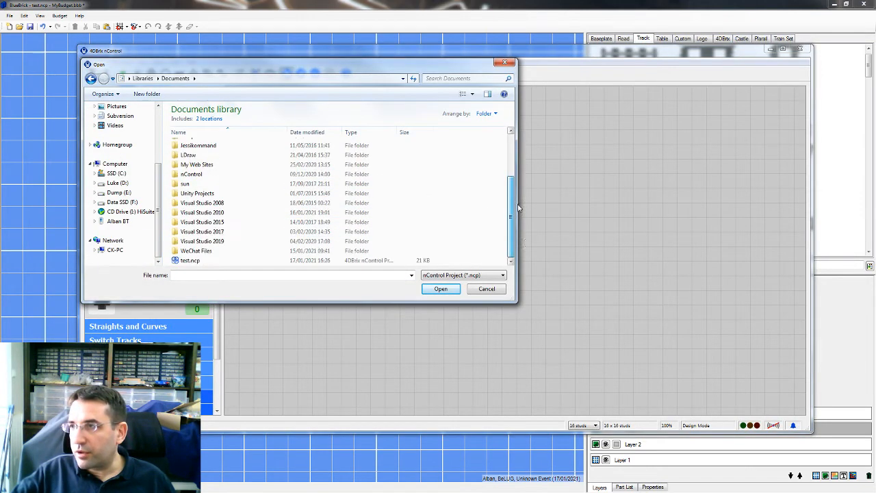
{"action": "left_click", "coordinate": [193, 261]}
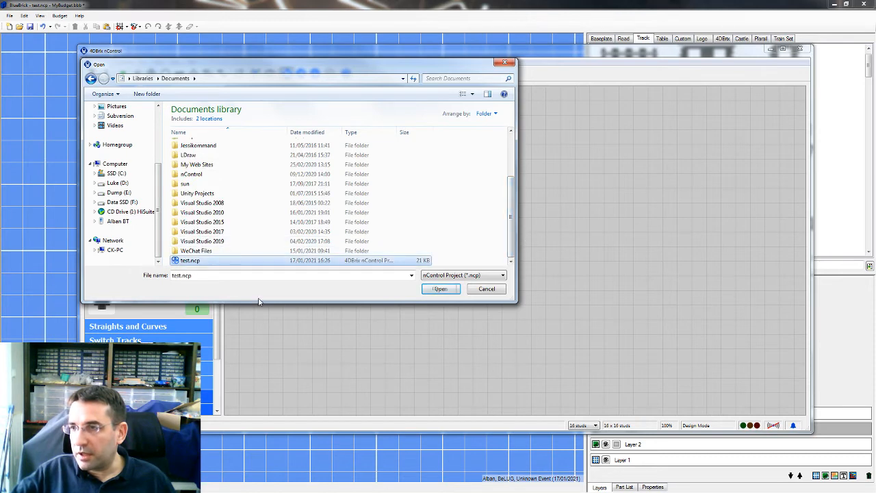
{"action": "left_click", "coordinate": [440, 289]}
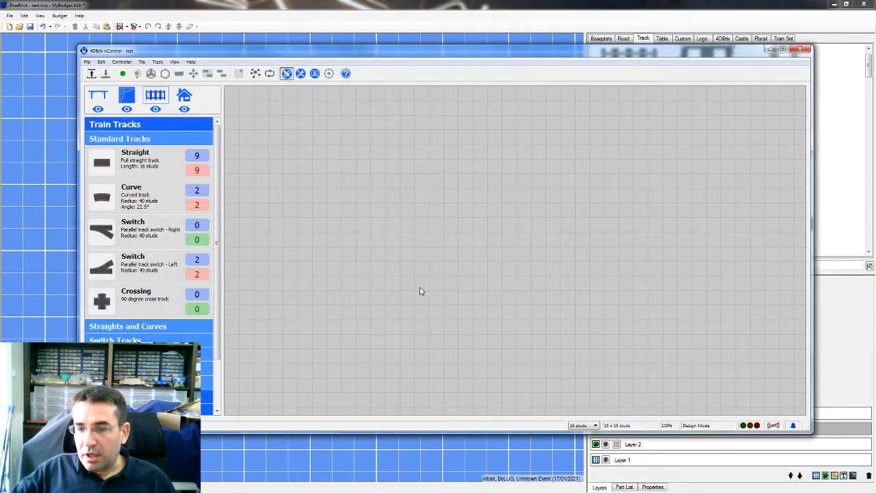
Examine the imported track layout in nControl, from the separate straight track to the crossovers and switches
{"action": "scroll", "coordinate": [395, 282], "scroll_direction": "down", "scroll_amount": 2}
{"action": "scroll", "coordinate": [416, 316], "scroll_direction": "down", "scroll_amount": 1}
{"action": "left_click_drag", "start_coordinate": [523, 338], "coordinate": [325, 207]}
{"action": "scroll", "coordinate": [456, 222], "scroll_direction": "up", "scroll_amount": 4}
{"action": "left_click_drag", "start_coordinate": [384, 253], "coordinate": [482, 252]}
{"action": "scroll", "coordinate": [482, 322], "scroll_direction": "up", "scroll_amount": 3}
{"action": "scroll", "coordinate": [489, 326], "scroll_direction": "down", "scroll_amount": 1}
{"action": "left_click_drag", "start_coordinate": [549, 348], "coordinate": [513, 363]}
Narrow the nControl window to uncover the BlueBrick layout, and compare the same tracks in both programs
{"action": "mouse_move", "coordinate": [387, 60]}
{"action": "left_mouse_down"}
{"action": "mouse_move", "coordinate": [500, 50]}
{"action": "mouse_move", "coordinate": [395, 59]}
{"action": "left_mouse_up"}
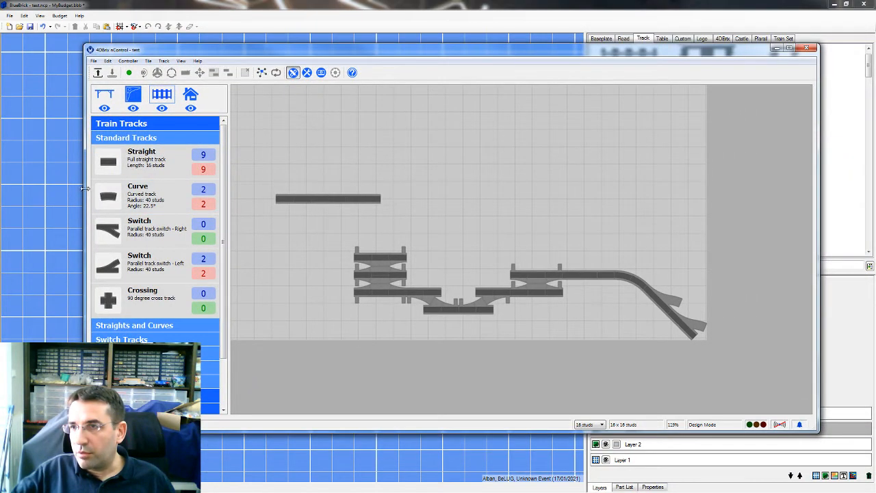
{"action": "left_click_drag", "start_coordinate": [87, 182], "coordinate": [358, 181]}
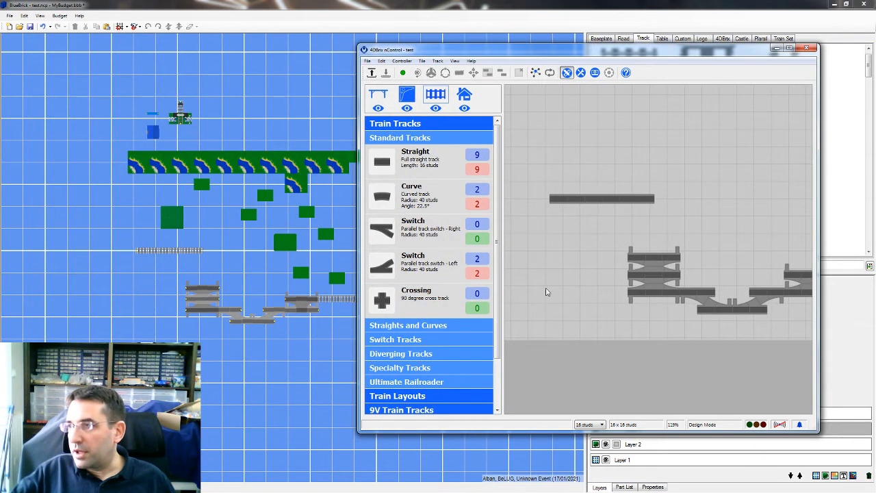
{"action": "left_click_drag", "start_coordinate": [614, 308], "coordinate": [463, 326]}
{"action": "left_click", "coordinate": [263, 271]}
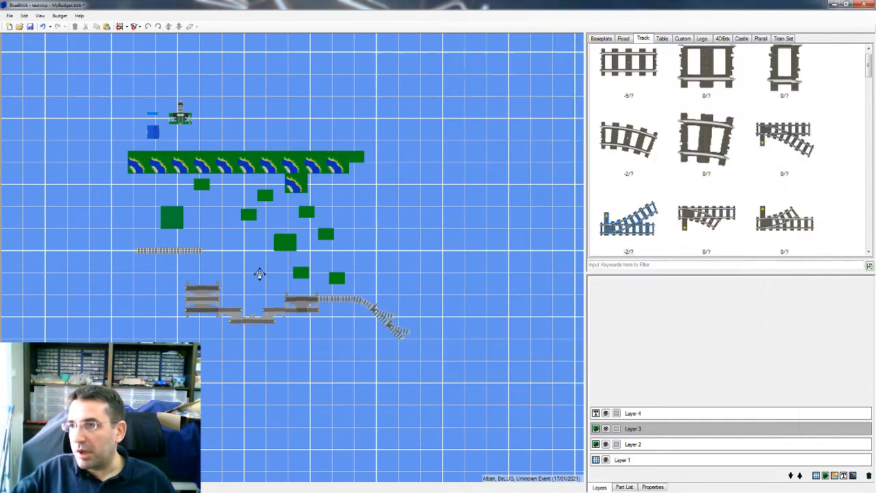
{"action": "left_click_drag", "start_coordinate": [264, 271], "coordinate": [192, 268]}
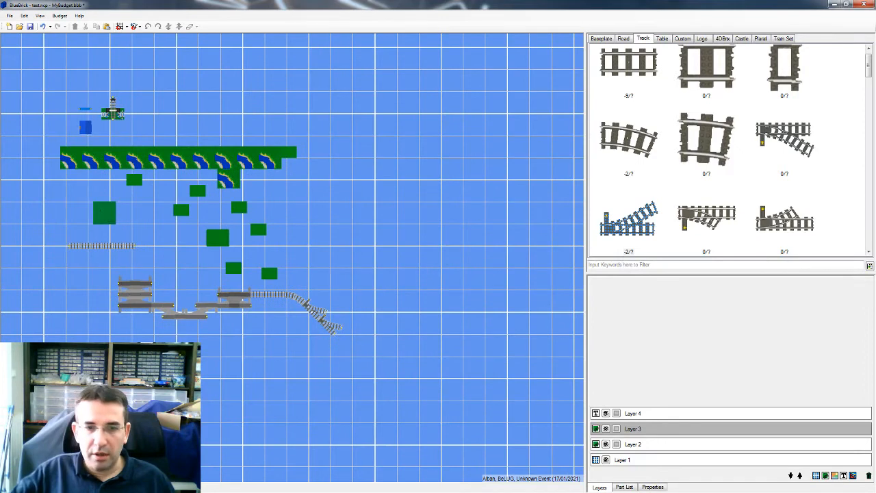
{"action": "key", "text": "alt+Tab"}
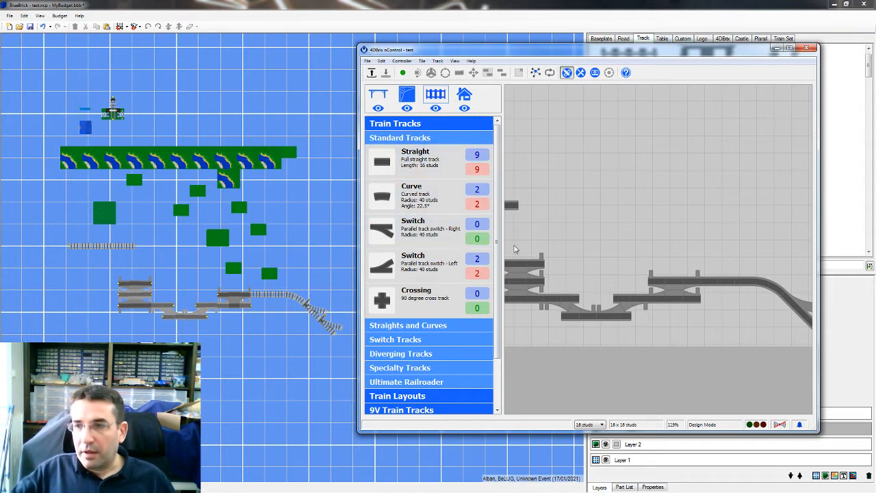
Place the Train station, Train stop and Cargo station above the crossover tracks in nControl, and the Supply Station below them
{"action": "left_click", "coordinate": [465, 96]}
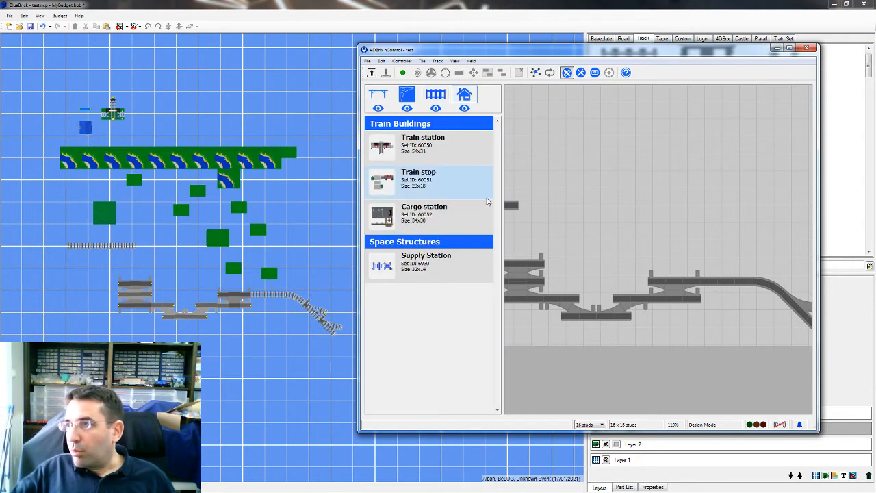
{"action": "left_click", "coordinate": [471, 154]}
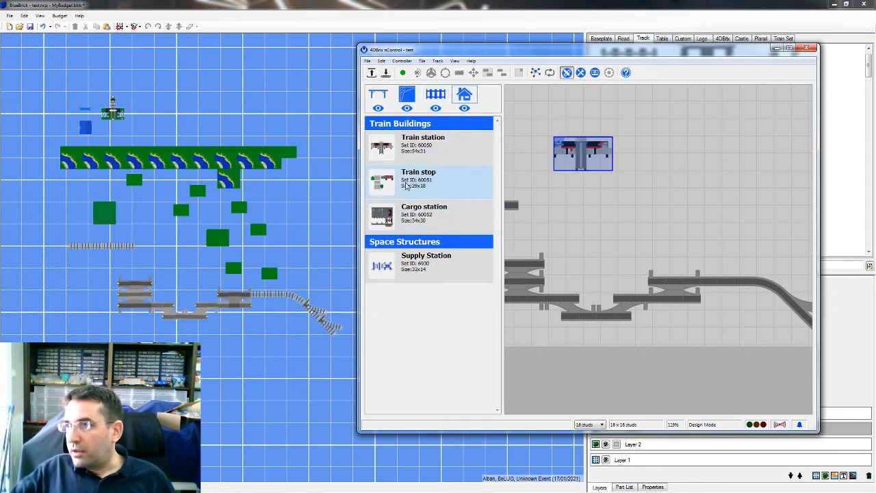
{"action": "left_click", "coordinate": [406, 185]}
{"action": "left_click_drag", "start_coordinate": [577, 130], "coordinate": [584, 234]}
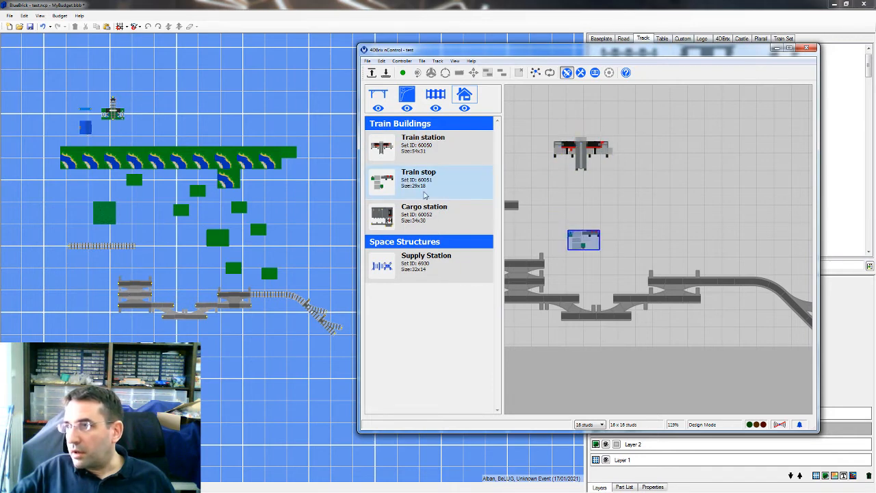
{"action": "left_click", "coordinate": [430, 209]}
{"action": "left_click_drag", "start_coordinate": [566, 121], "coordinate": [654, 208]}
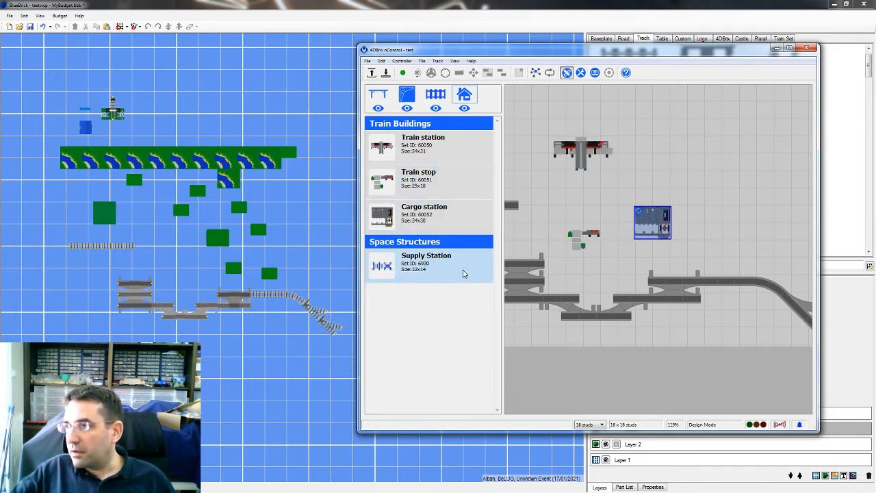
{"action": "left_click", "coordinate": [433, 268]}
{"action": "left_click_drag", "start_coordinate": [577, 135], "coordinate": [666, 331]}
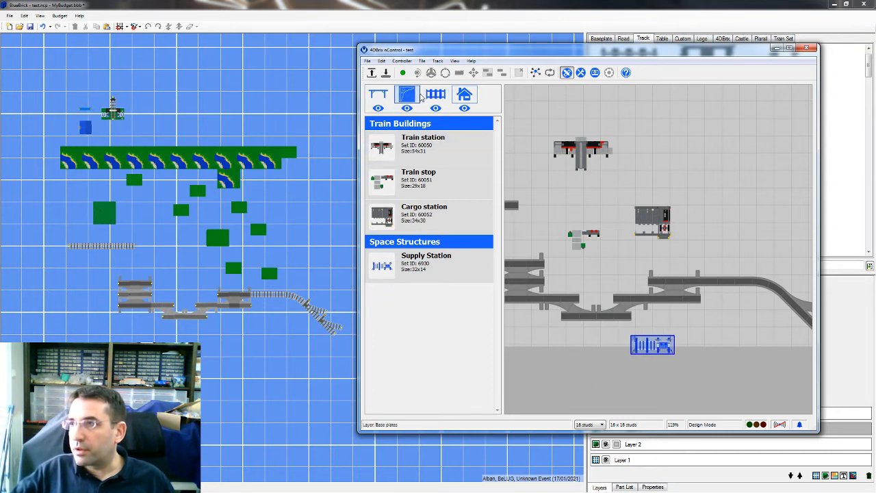
Lay a road row of the 607p01 crossroads, two 44341px2 T intersections and a 44336px4 straight road near the train station
{"action": "left_click", "coordinate": [406, 94]}
{"action": "left_click", "coordinate": [393, 319]}
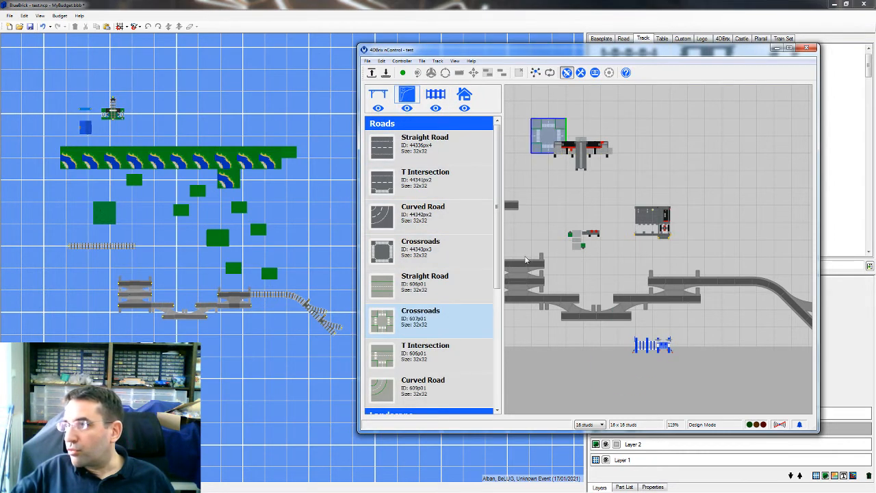
{"action": "left_click", "coordinate": [440, 195]}
{"action": "left_click", "coordinate": [440, 194]}
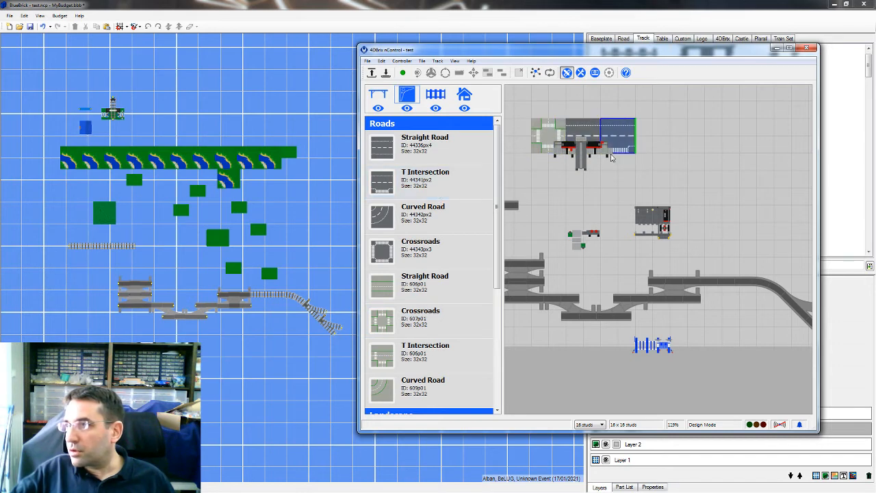
{"action": "left_click", "coordinate": [431, 151]}
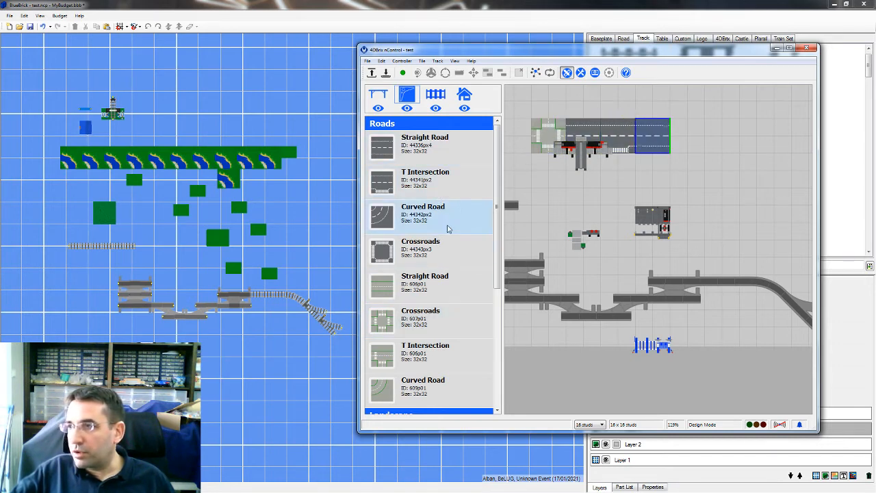
Add a 180cm x 80cm metric table and move it over the crossover tracks
{"action": "left_click", "coordinate": [378, 94]}
{"action": "left_click", "coordinate": [409, 262]}
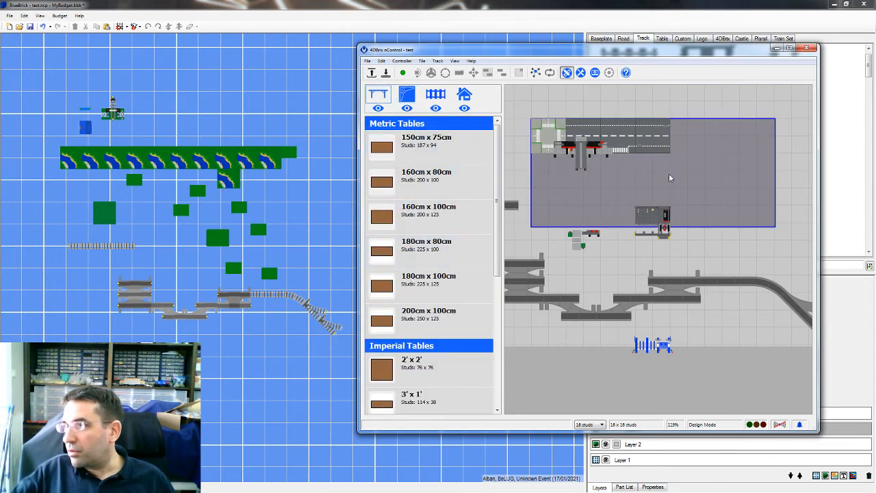
{"action": "left_click_drag", "start_coordinate": [670, 178], "coordinate": [592, 132]}
{"action": "scroll", "coordinate": [600, 226], "scroll_direction": "down", "scroll_amount": 4}
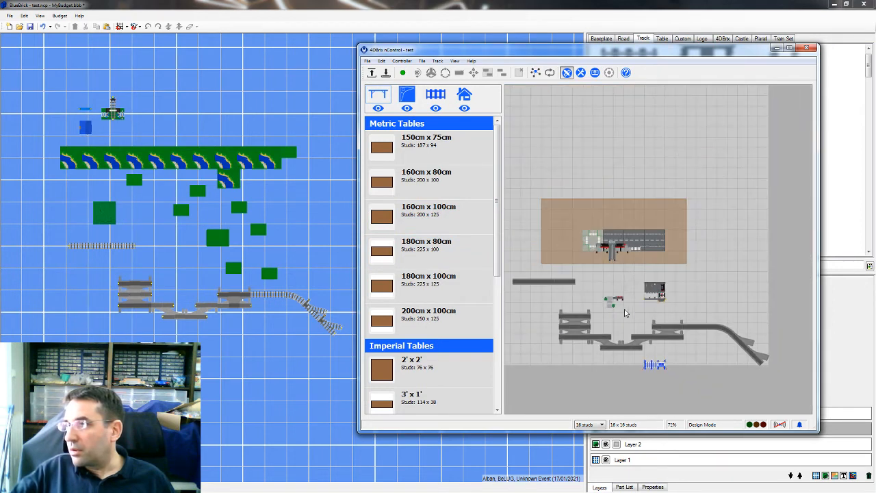
{"action": "left_click_drag", "start_coordinate": [677, 135], "coordinate": [681, 236]}
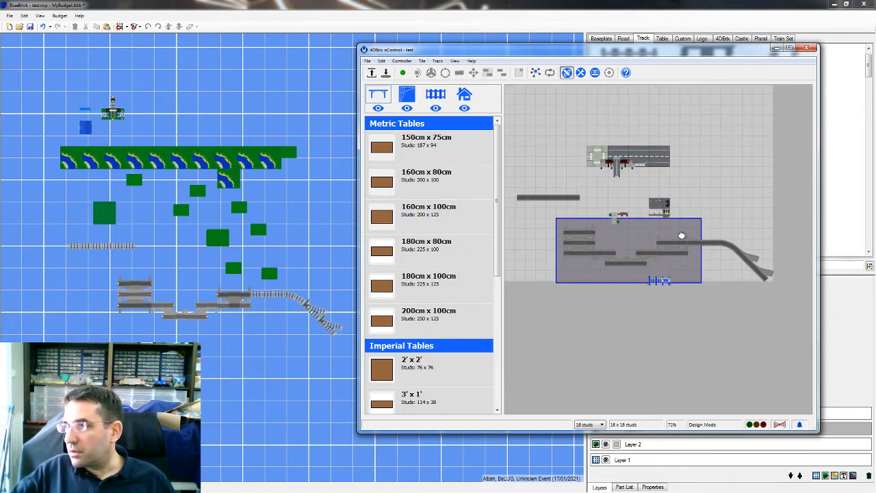
{"action": "scroll", "coordinate": [621, 280], "scroll_direction": "up", "scroll_amount": 2}
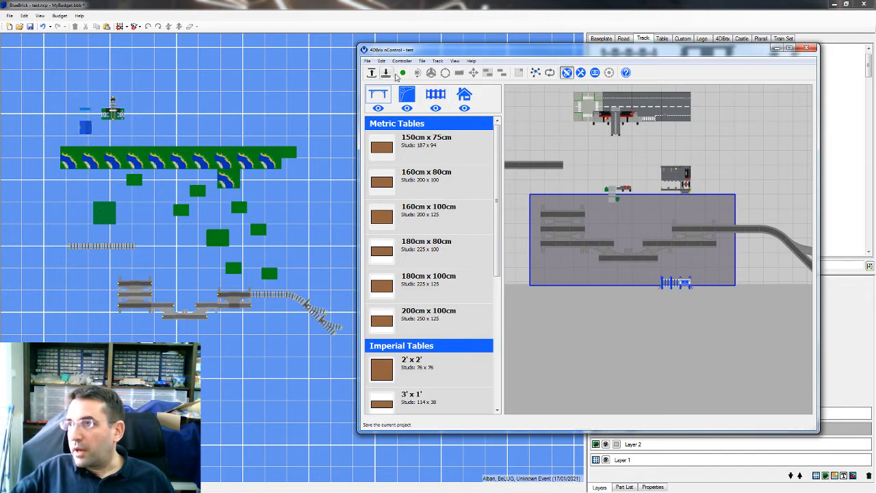
Switch to BlueBrick and reload the saved nControl project test.ncp from the recent files
{"action": "left_click", "coordinate": [264, 161]}
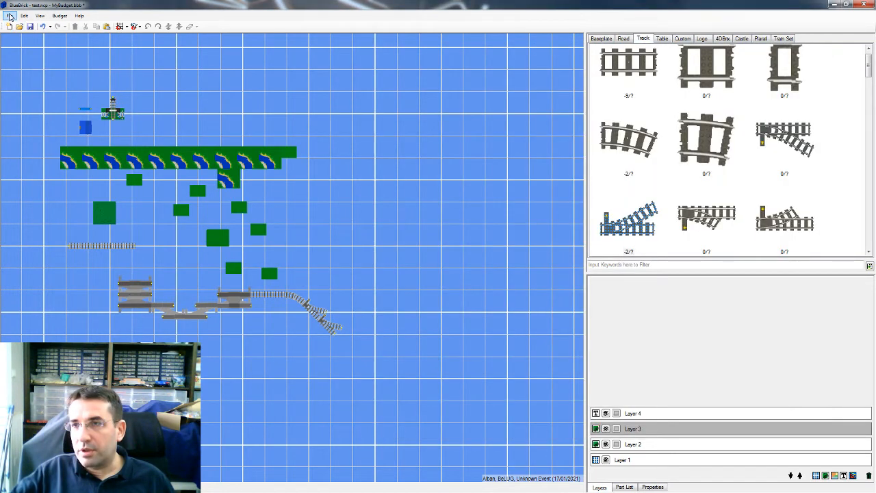
{"action": "left_click", "coordinate": [10, 15]}
{"action": "mouse_move", "coordinate": [38, 46]}
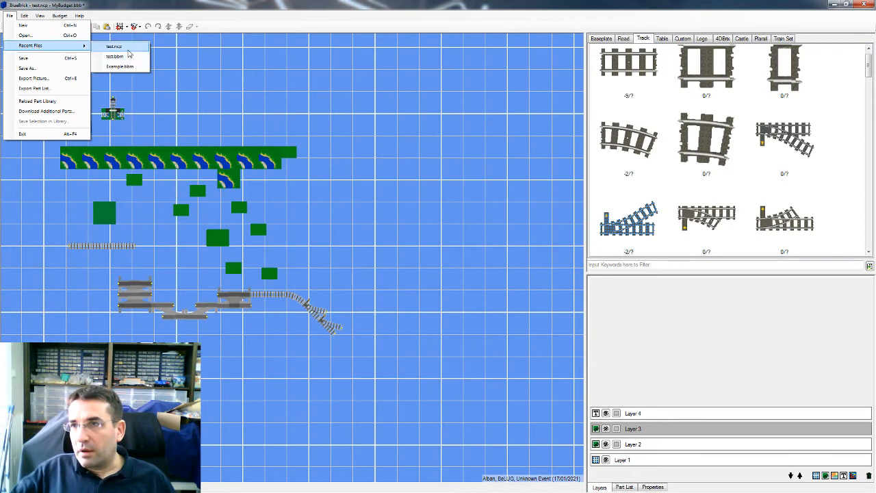
{"action": "left_click", "coordinate": [123, 47]}
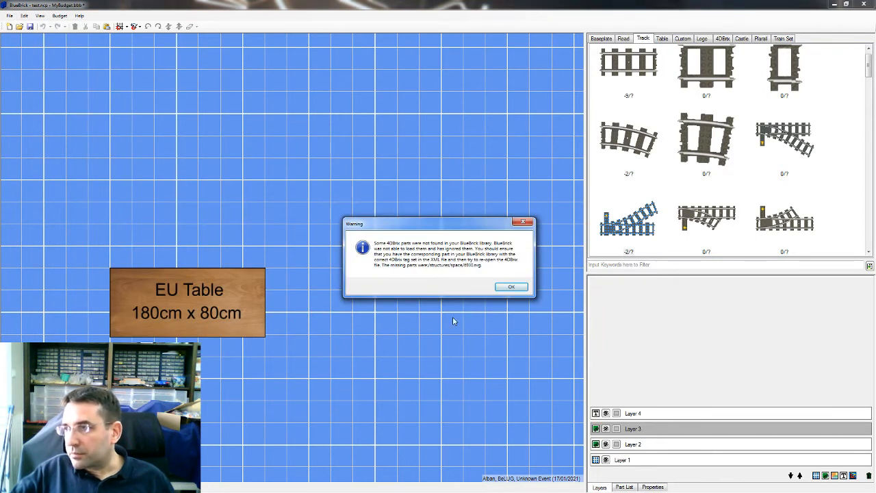
{"action": "left_click", "coordinate": [512, 287]}
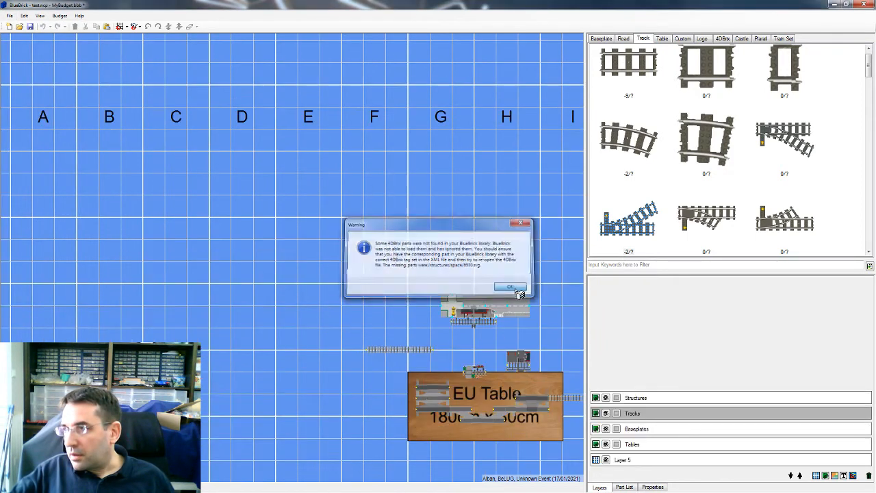
Examine the reloaded layout, and compare it side by side with the nControl project in a narrower nControl window
{"action": "left_click_drag", "start_coordinate": [476, 325], "coordinate": [212, 171]}
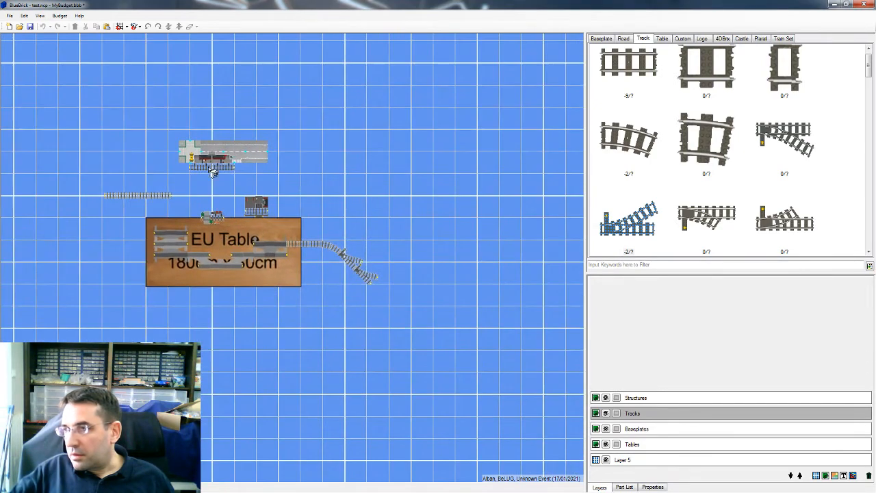
{"action": "scroll", "coordinate": [274, 217], "scroll_direction": "up", "scroll_amount": 3}
{"action": "scroll", "coordinate": [275, 218], "scroll_direction": "up", "scroll_amount": 1}
{"action": "left_click_drag", "start_coordinate": [213, 281], "coordinate": [281, 253]}
{"action": "scroll", "coordinate": [348, 226], "scroll_direction": "down", "scroll_amount": 3}
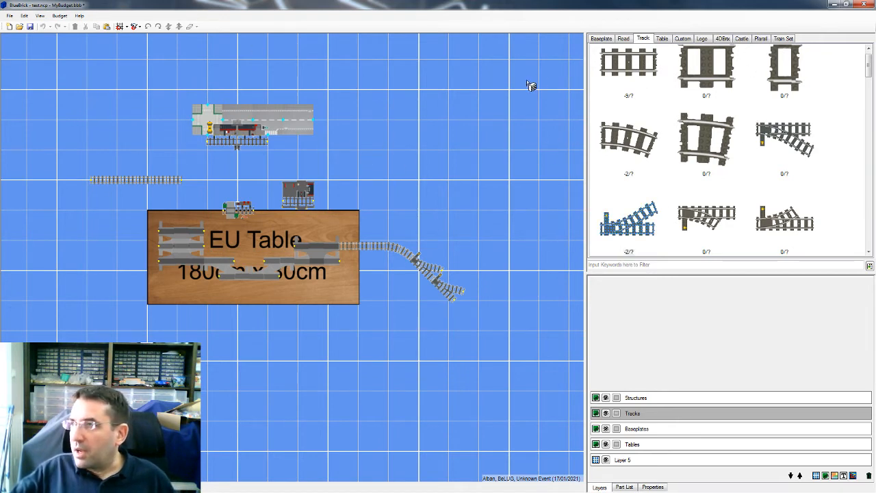
{"action": "key", "text": "alt+Tab"}
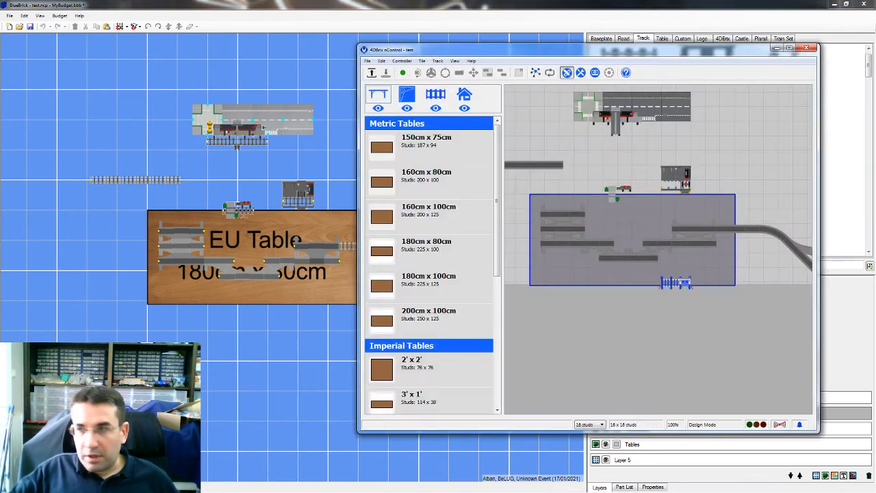
{"action": "left_click_drag", "start_coordinate": [605, 134], "coordinate": [690, 220]}
{"action": "left_click_drag", "start_coordinate": [730, 270], "coordinate": [628, 217]}
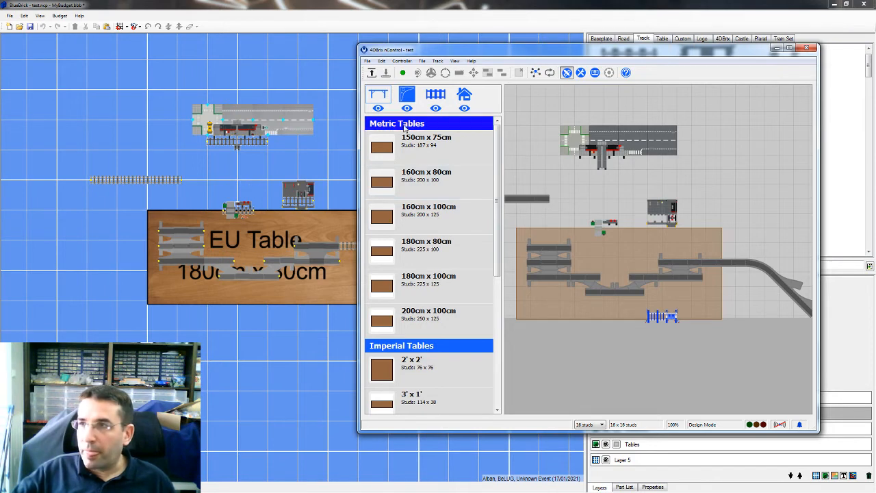
{"action": "left_click_drag", "start_coordinate": [357, 161], "coordinate": [445, 160]}
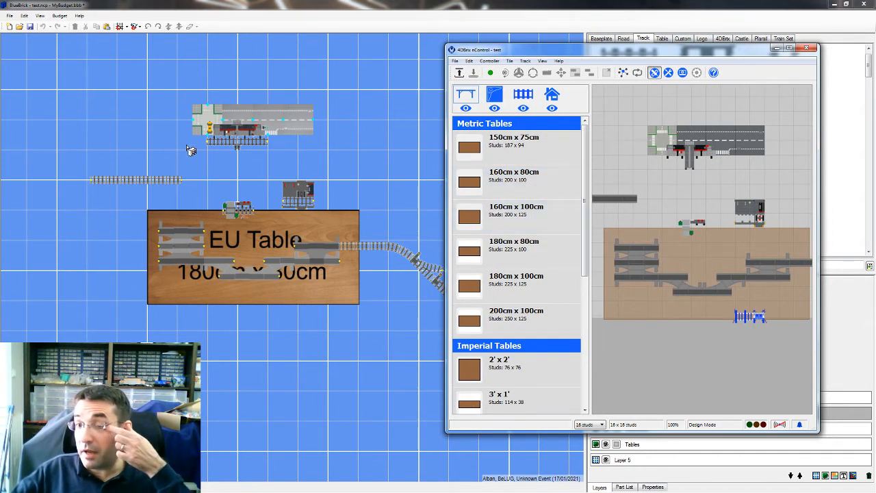
Show BlueBrick's online sources for additional part packages, and leave without starting a search
{"action": "left_click", "coordinate": [353, 6]}
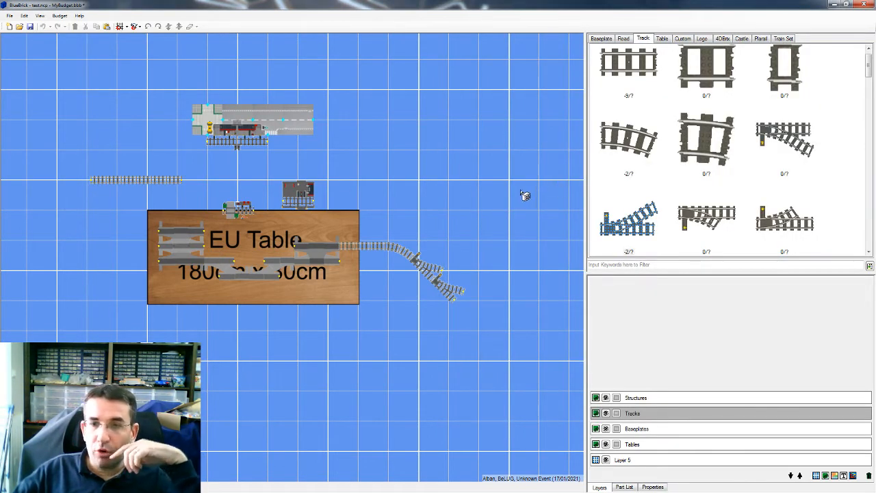
{"action": "left_click", "coordinate": [9, 16]}
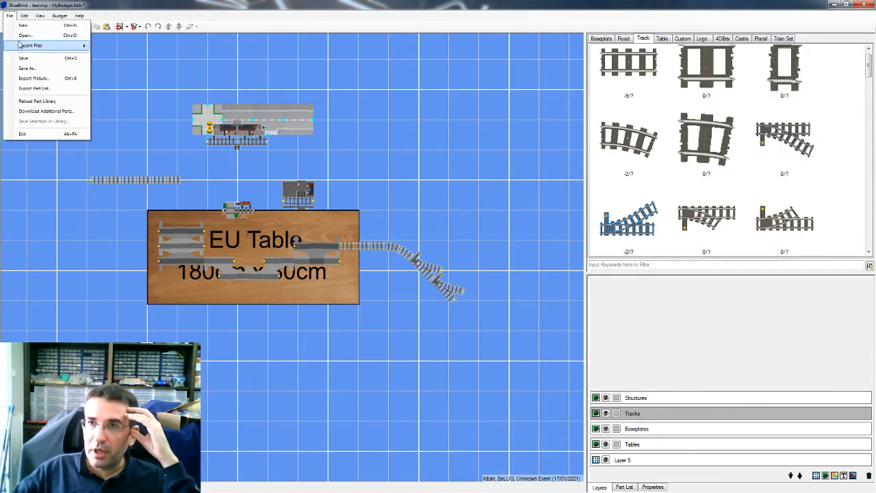
{"action": "left_click", "coordinate": [31, 114]}
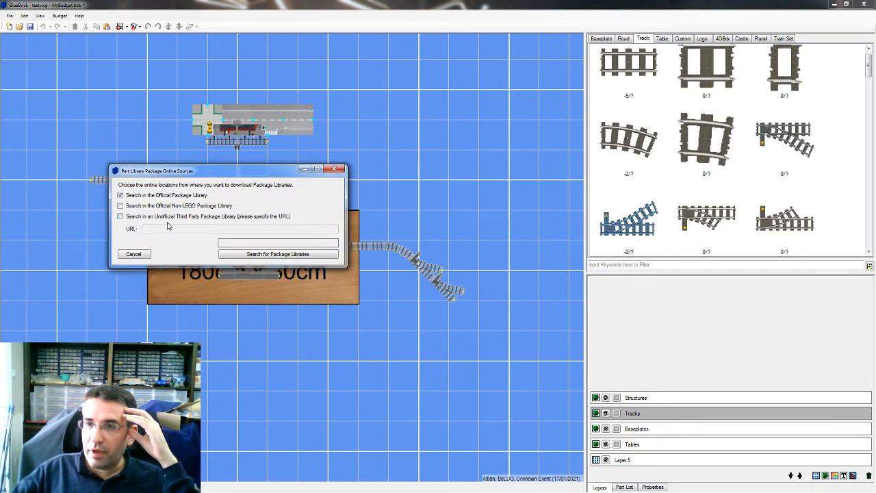
{"action": "left_click", "coordinate": [334, 168]}
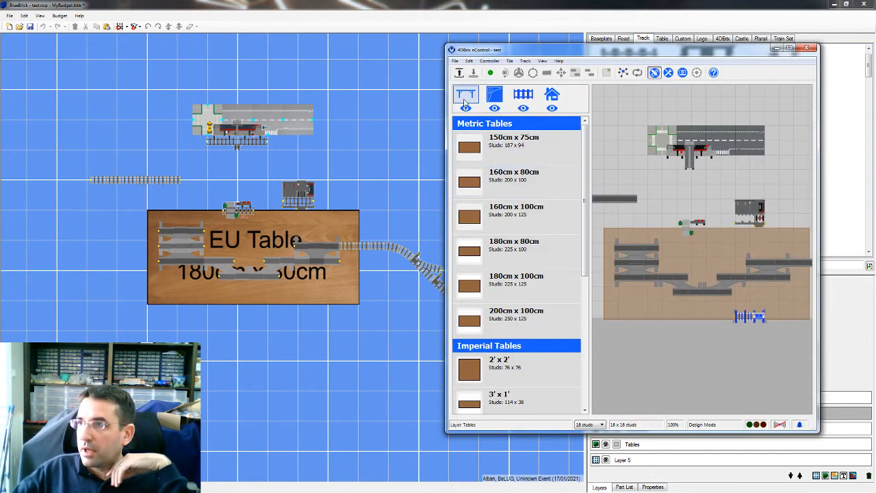
Look through the Standard Tracks and Diverging Tracks in nControl's track library
{"action": "left_click", "coordinate": [498, 97]}
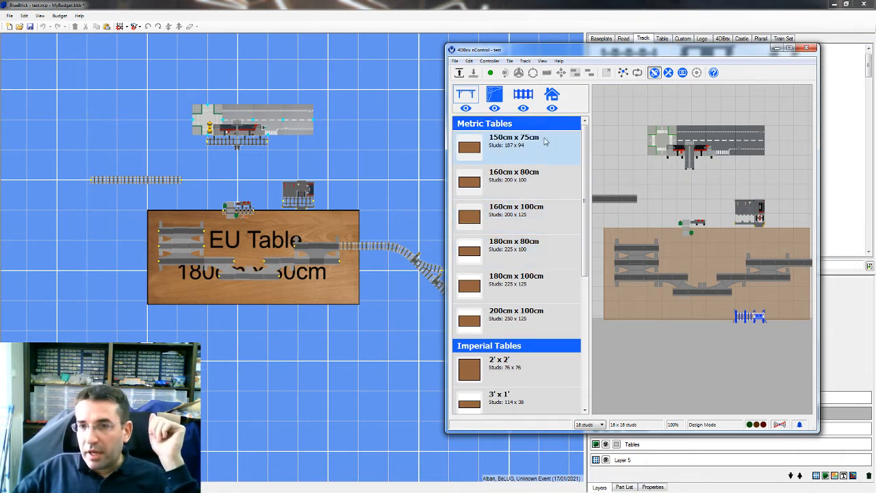
{"action": "left_click", "coordinate": [522, 97]}
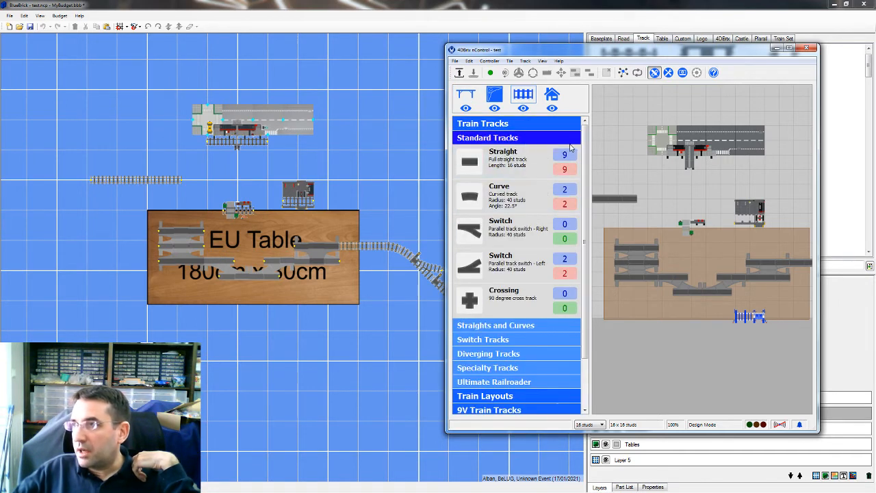
{"action": "left_click", "coordinate": [524, 138]}
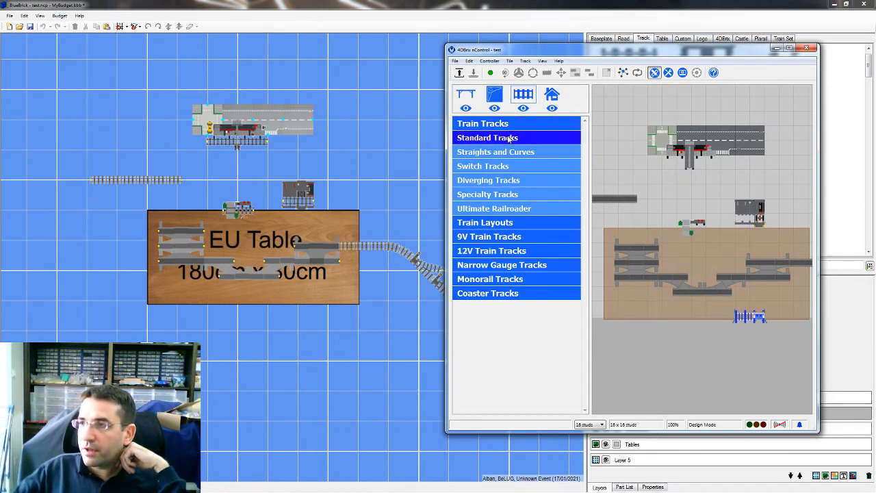
{"action": "left_click", "coordinate": [514, 181]}
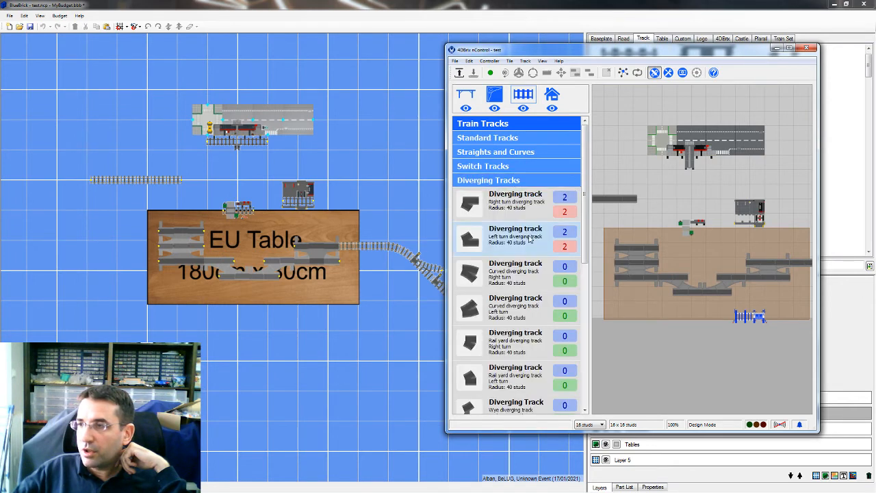
{"action": "scroll", "coordinate": [532, 240], "scroll_direction": "down", "scroll_amount": 5}
{"action": "scroll", "coordinate": [534, 240], "scroll_direction": "up", "scroll_amount": 5}
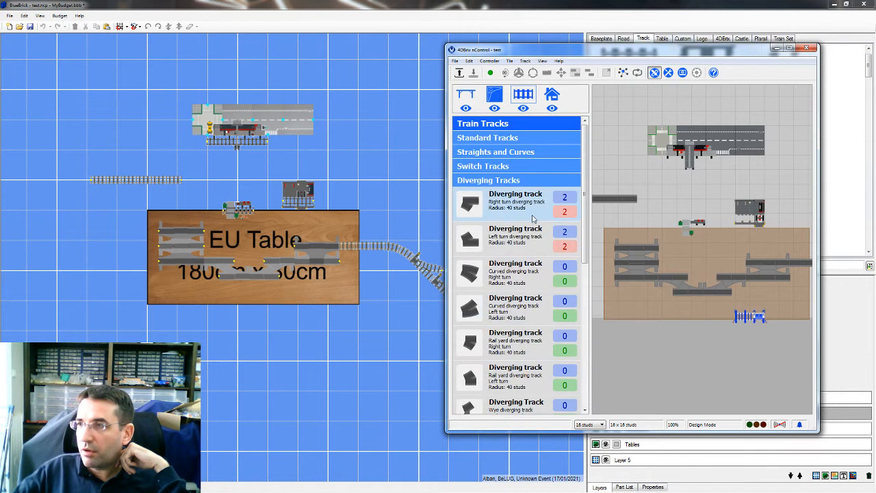
{"action": "left_click", "coordinate": [515, 180]}
Look through the Specialty Tracks and Ultimate Railroader parts in nControl
{"action": "left_click", "coordinate": [509, 196]}
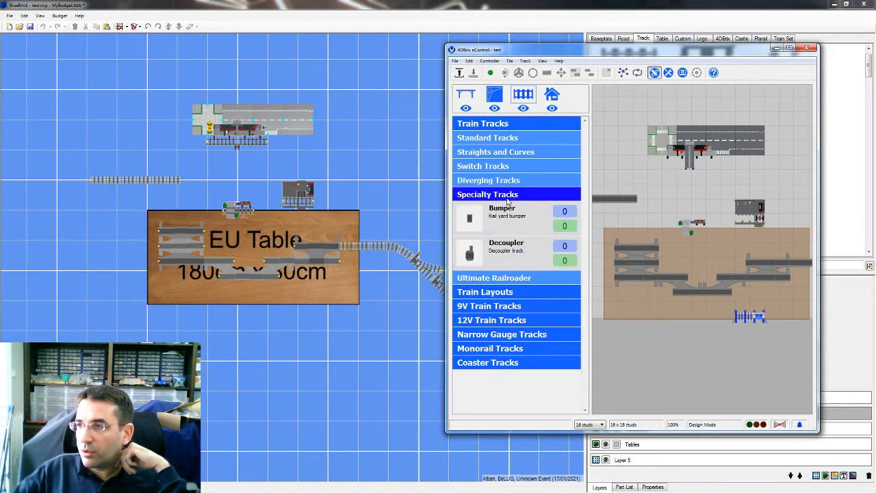
{"action": "left_click", "coordinate": [509, 196]}
{"action": "left_click", "coordinate": [506, 208]}
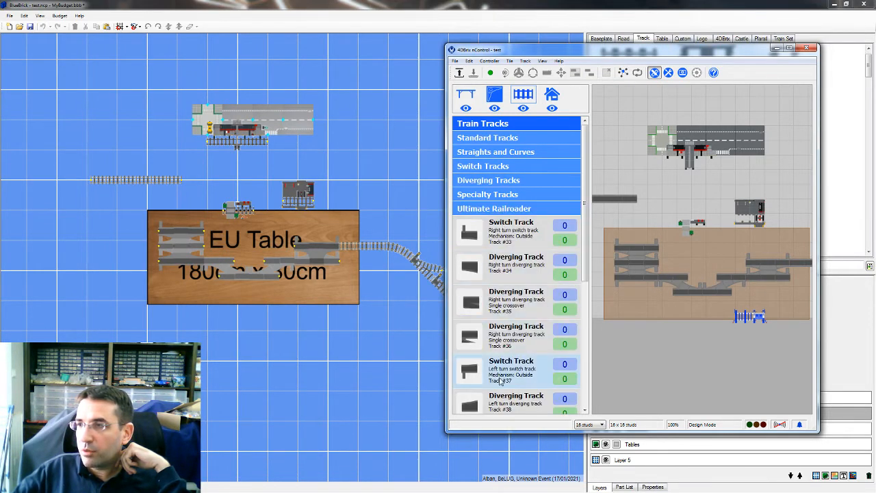
{"action": "scroll", "coordinate": [500, 373], "scroll_direction": "down", "scroll_amount": 3}
{"action": "scroll", "coordinate": [500, 373], "scroll_direction": "up", "scroll_amount": 4}
{"action": "left_click", "coordinate": [500, 208]}
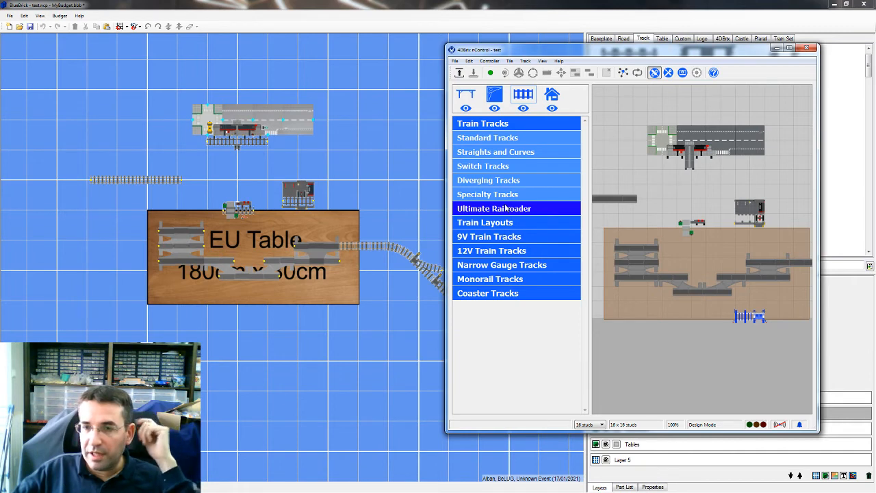
Look through the ready-made Train Layouts and the 9V Train Tracks in nControl
{"action": "left_click", "coordinate": [486, 224]}
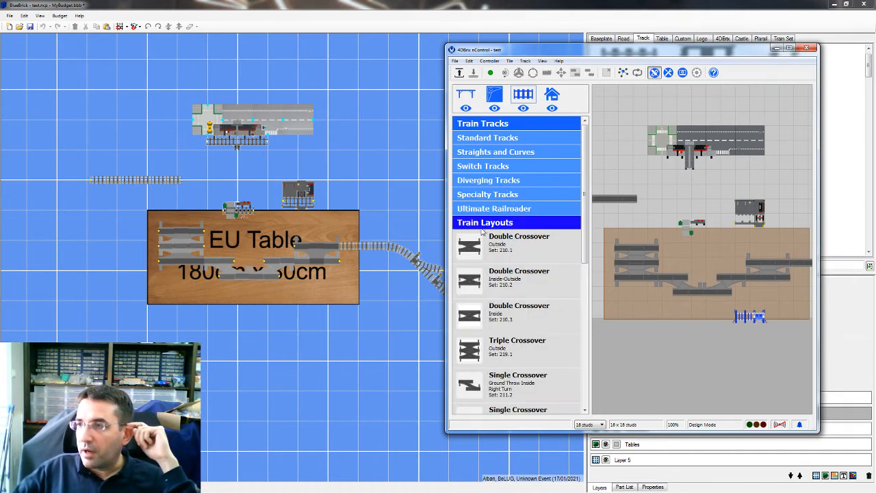
{"action": "scroll", "coordinate": [505, 304], "scroll_direction": "down", "scroll_amount": 3}
{"action": "scroll", "coordinate": [506, 308], "scroll_direction": "down", "scroll_amount": 1}
{"action": "scroll", "coordinate": [506, 301], "scroll_direction": "up", "scroll_amount": 6}
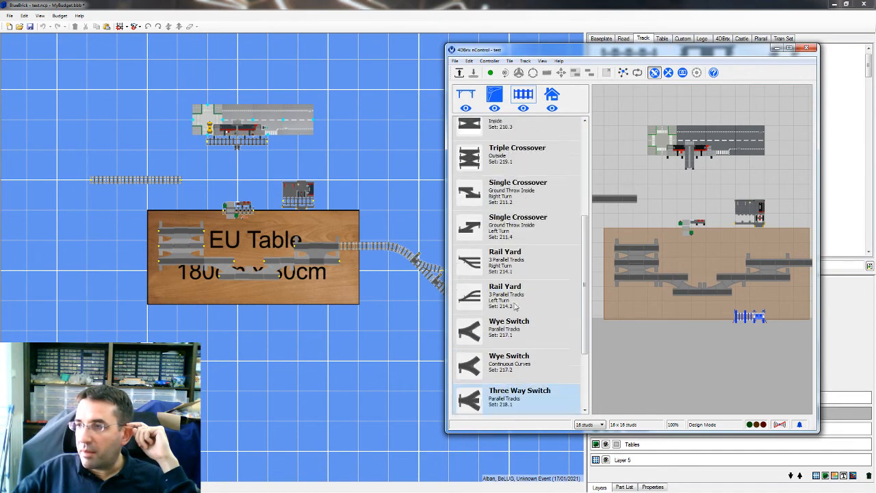
{"action": "left_click", "coordinate": [499, 224]}
{"action": "left_click", "coordinate": [495, 236]}
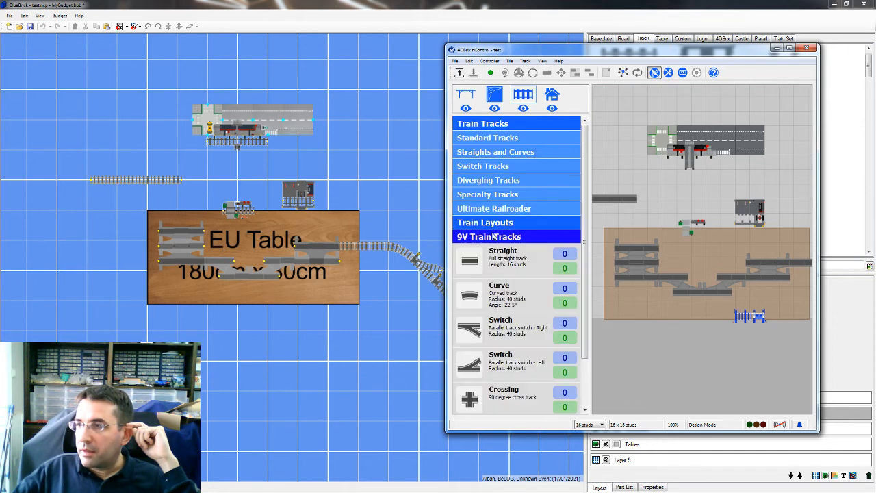
{"action": "left_click", "coordinate": [495, 236]}
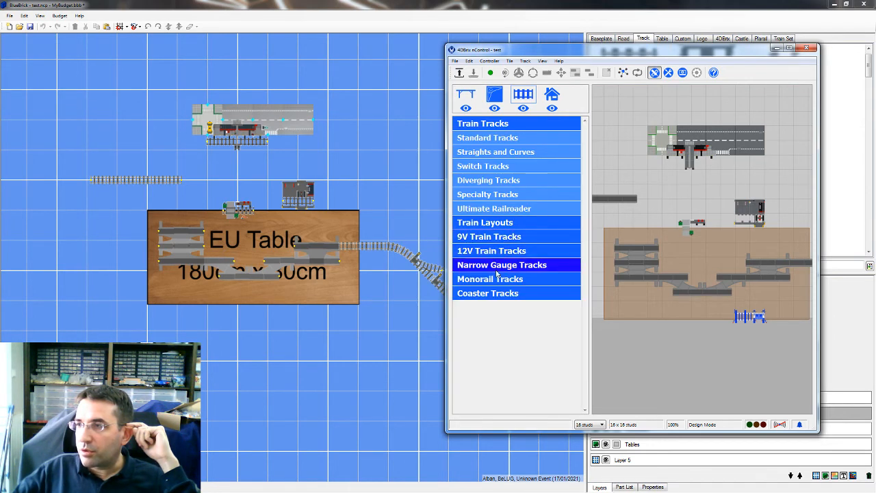
Look through the Narrow Gauge, Monorail and Coaster Tracks in nControl
{"action": "left_click", "coordinate": [497, 267]}
{"action": "left_click", "coordinate": [497, 267]}
{"action": "left_click", "coordinate": [497, 280]}
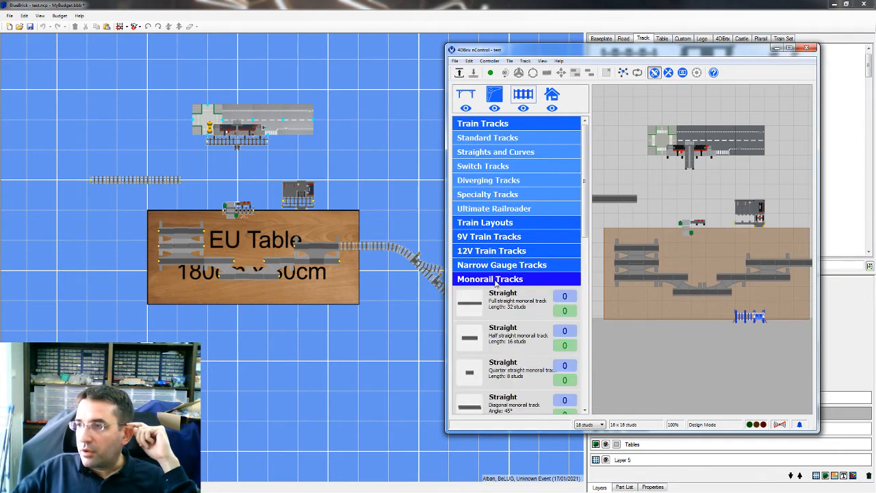
{"action": "left_click", "coordinate": [497, 280]}
{"action": "left_click", "coordinate": [498, 294]}
{"action": "left_click", "coordinate": [498, 294]}
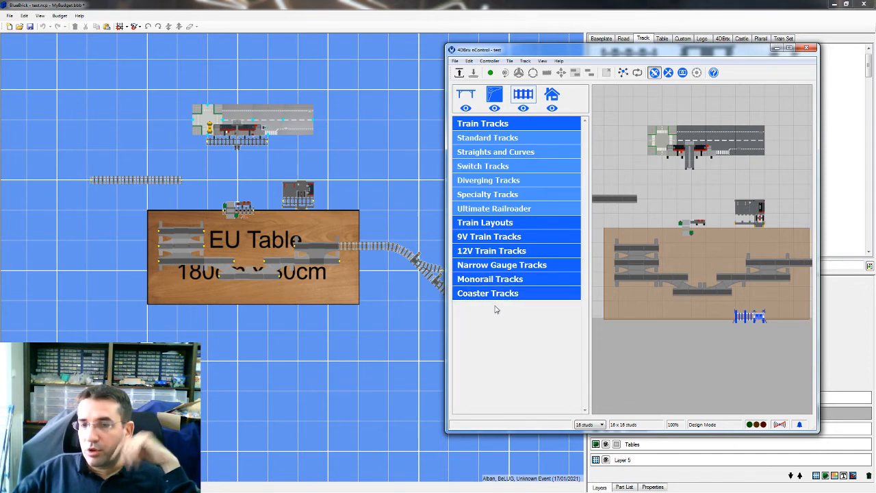
Move the nControl window aside, switch to BlueBrick, and view its Road and Track parts
{"action": "left_click_drag", "start_coordinate": [650, 54], "coordinate": [325, 58]}
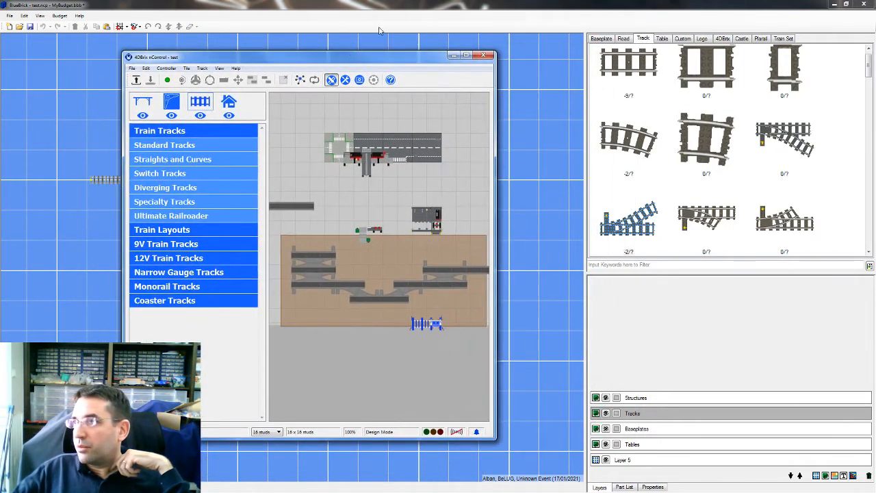
{"action": "left_click", "coordinate": [447, 4]}
{"action": "left_click", "coordinate": [623, 38]}
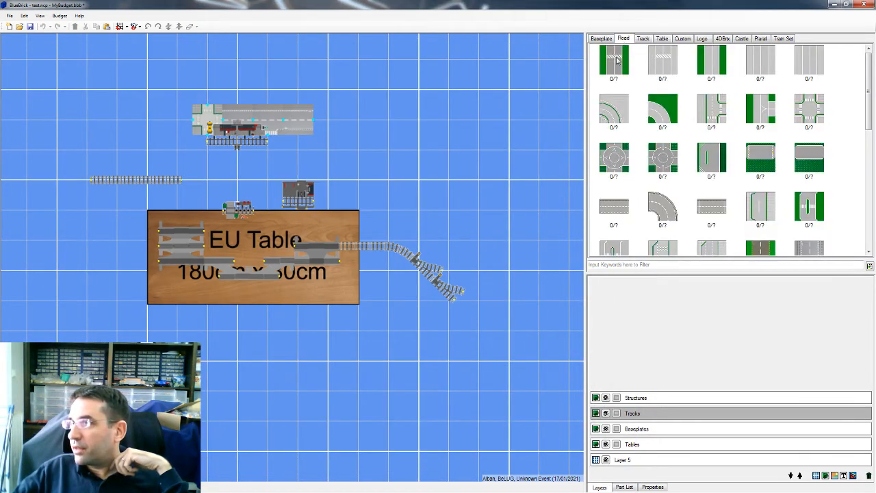
{"action": "left_click", "coordinate": [647, 40]}
Place a red curved truss track on empty ground, and extend it with three short truss pieces and one long ladder-style straight
{"action": "scroll", "coordinate": [695, 191], "scroll_direction": "down", "scroll_amount": 10}
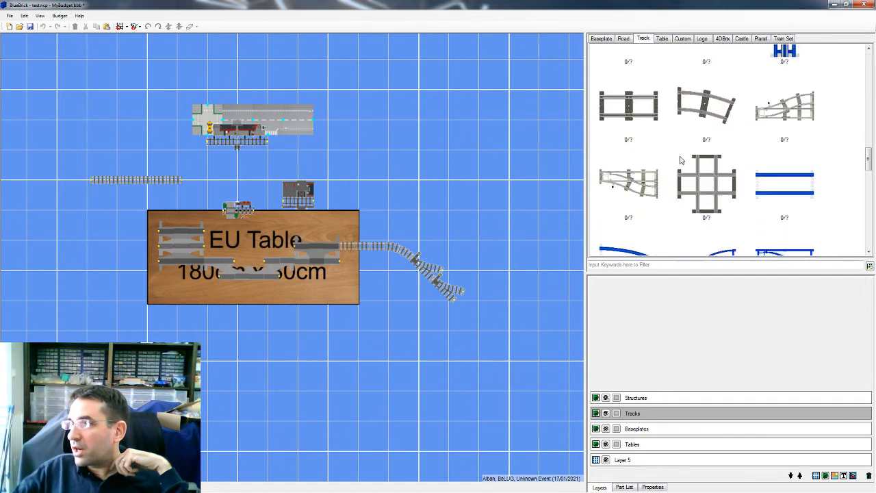
{"action": "left_click_drag", "start_coordinate": [642, 144], "coordinate": [458, 172]}
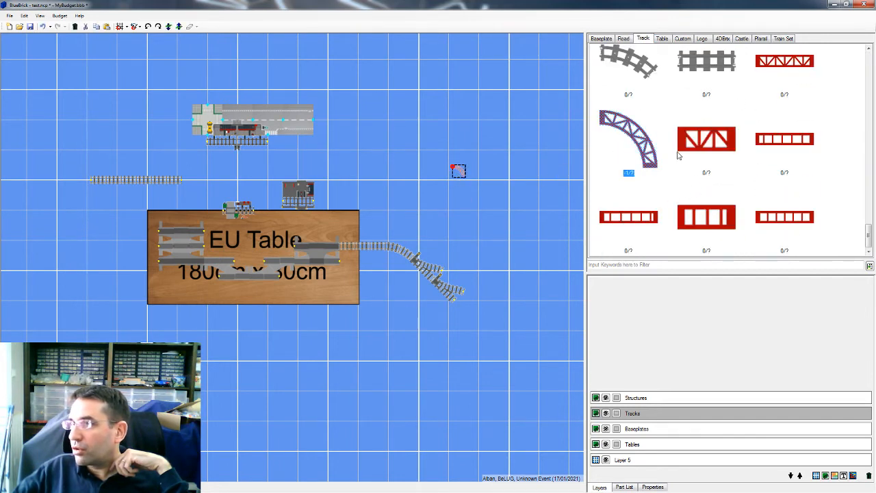
{"action": "left_click", "coordinate": [723, 148]}
{"action": "left_click", "coordinate": [724, 145]}
{"action": "left_click", "coordinate": [723, 144]}
{"action": "scroll", "coordinate": [452, 164], "scroll_direction": "up", "scroll_amount": 6}
{"action": "left_click_drag", "start_coordinate": [418, 206], "coordinate": [359, 234]}
{"action": "left_click", "coordinate": [631, 228]}
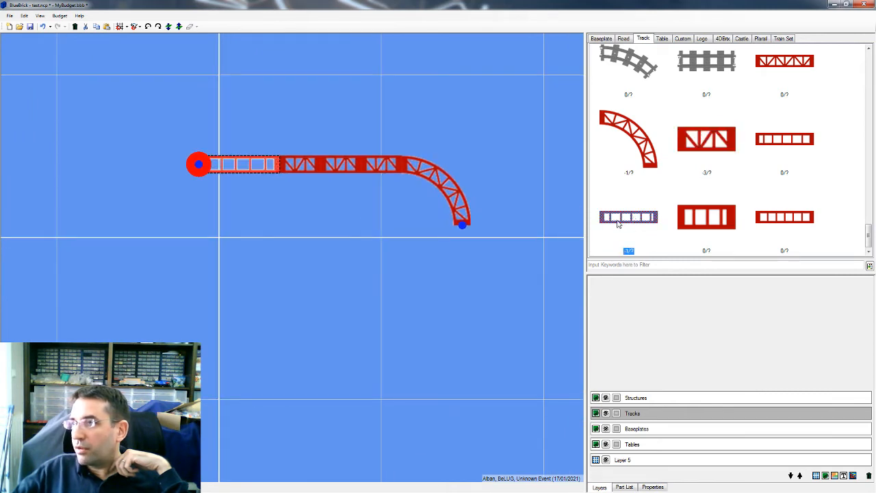
Start a separate grey track below the red one with a short straight, and extend it with two curved pieces
{"action": "scroll", "coordinate": [313, 237], "scroll_direction": "down", "scroll_amount": 4}
{"action": "left_click_drag", "start_coordinate": [290, 259], "coordinate": [356, 178]}
{"action": "scroll", "coordinate": [362, 215], "scroll_direction": "down", "scroll_amount": 2}
{"action": "scroll", "coordinate": [362, 215], "scroll_direction": "down", "scroll_amount": 2}
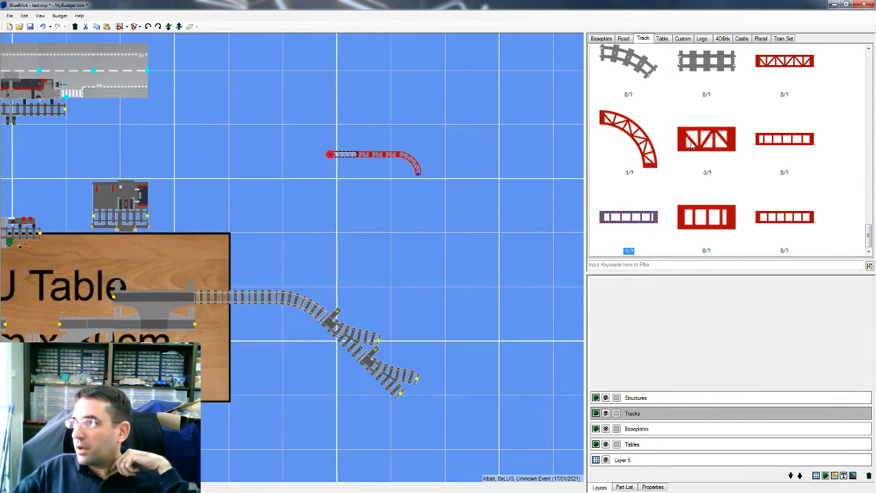
{"action": "left_click_drag", "start_coordinate": [714, 84], "coordinate": [514, 183]}
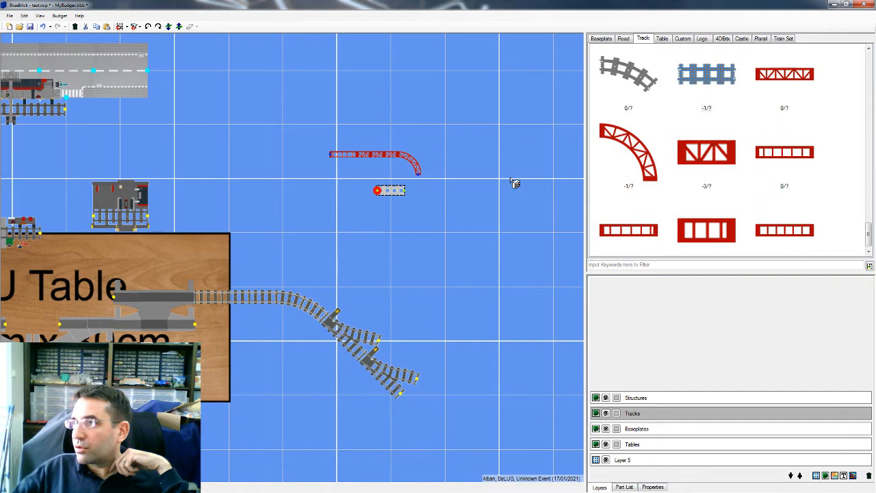
{"action": "left_click", "coordinate": [623, 78]}
{"action": "left_click", "coordinate": [623, 79]}
{"action": "left_click_drag", "start_coordinate": [386, 203], "coordinate": [340, 288]}
{"action": "scroll", "coordinate": [336, 280], "scroll_direction": "up", "scroll_amount": 5}
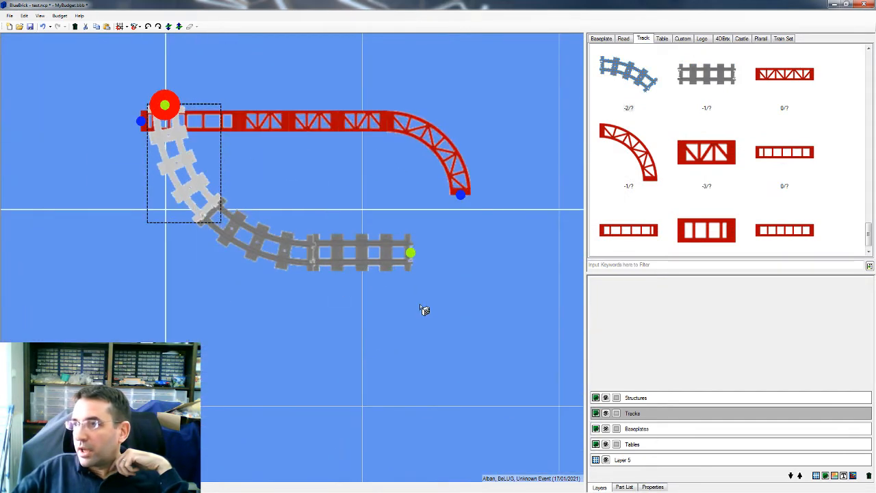
Select the separate grey curved track below the red one, move it further left and down, and deselect it
{"action": "left_click_drag", "start_coordinate": [396, 297], "coordinate": [255, 324]}
{"action": "scroll", "coordinate": [375, 296], "scroll_direction": "down", "scroll_amount": 4}
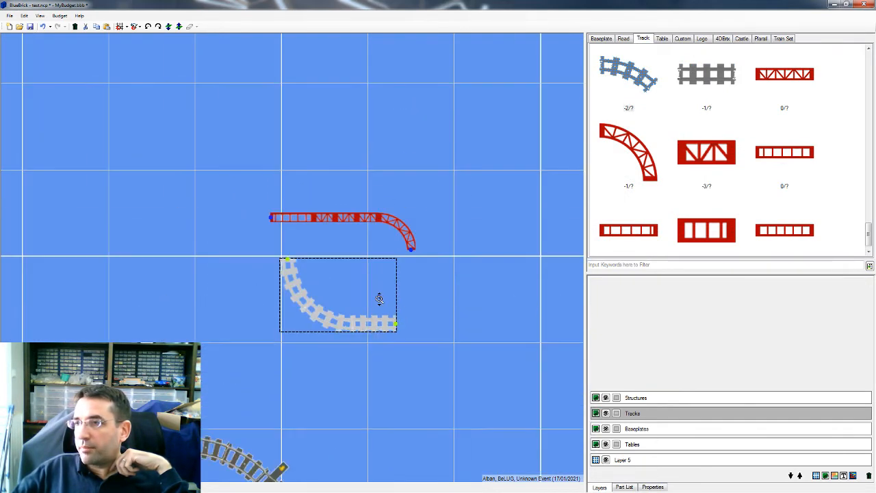
{"action": "left_click_drag", "start_coordinate": [436, 369], "coordinate": [222, 155]}
{"action": "left_click", "coordinate": [396, 243]}
{"action": "left_click", "coordinate": [314, 203]}
{"action": "left_click_drag", "start_coordinate": [269, 176], "coordinate": [121, 180]}
{"action": "left_click", "coordinate": [321, 266]}
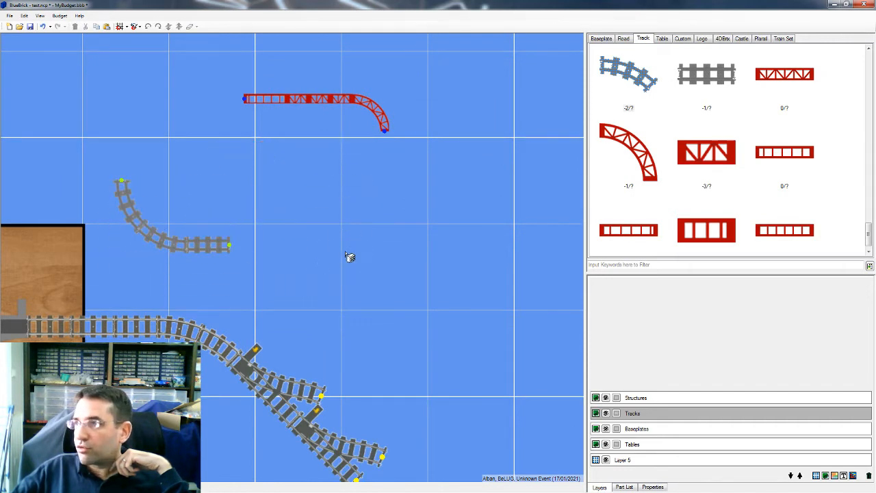
Look through the available Track parts and over the whole layout, from the table to the separate track pieces
{"action": "scroll", "coordinate": [350, 256], "scroll_direction": "down", "scroll_amount": 2}
{"action": "scroll", "coordinate": [782, 124], "scroll_direction": "up", "scroll_amount": 4}
{"action": "scroll", "coordinate": [777, 133], "scroll_direction": "down", "scroll_amount": 4}
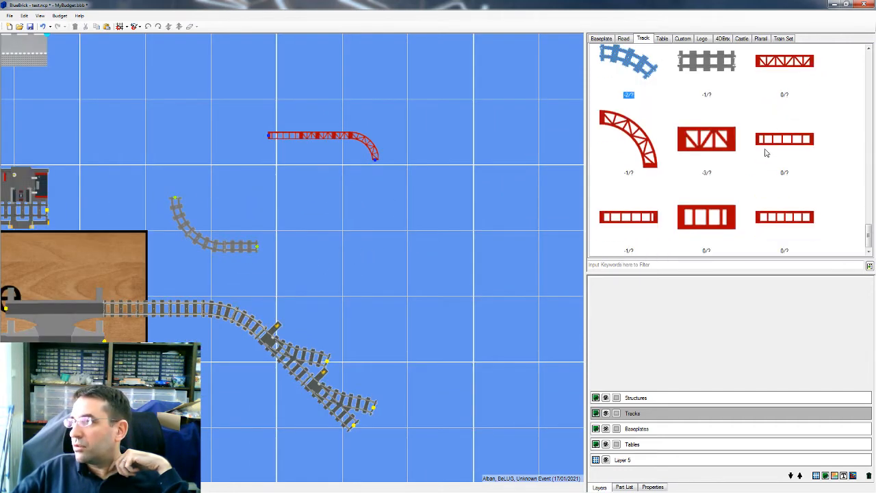
{"action": "scroll", "coordinate": [766, 153], "scroll_direction": "up", "scroll_amount": 3}
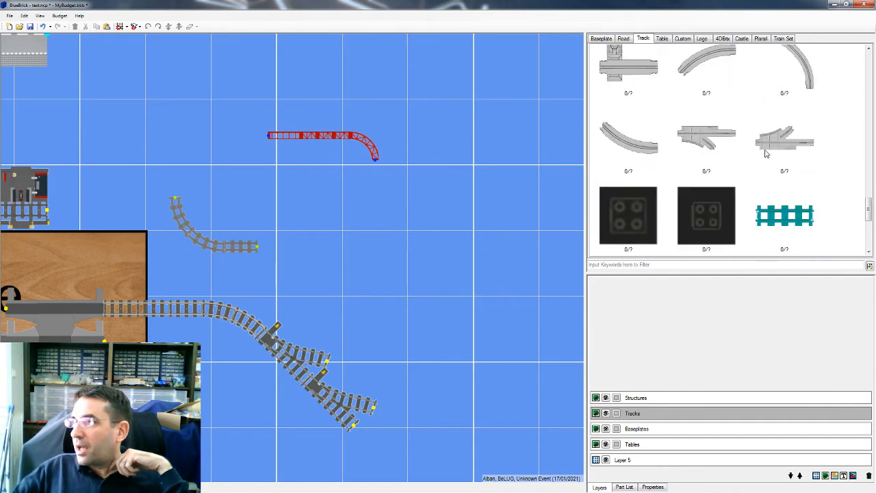
{"action": "scroll", "coordinate": [765, 152], "scroll_direction": "up", "scroll_amount": 6}
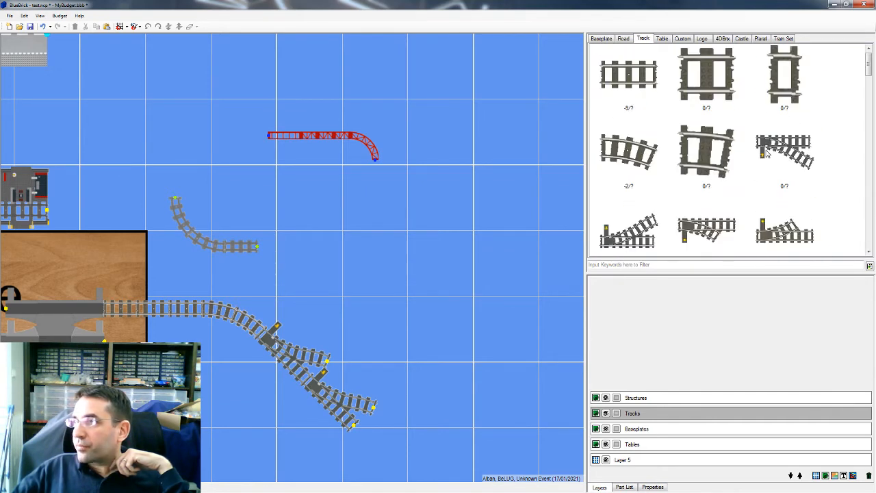
{"action": "scroll", "coordinate": [339, 255], "scroll_direction": "down", "scroll_amount": 3}
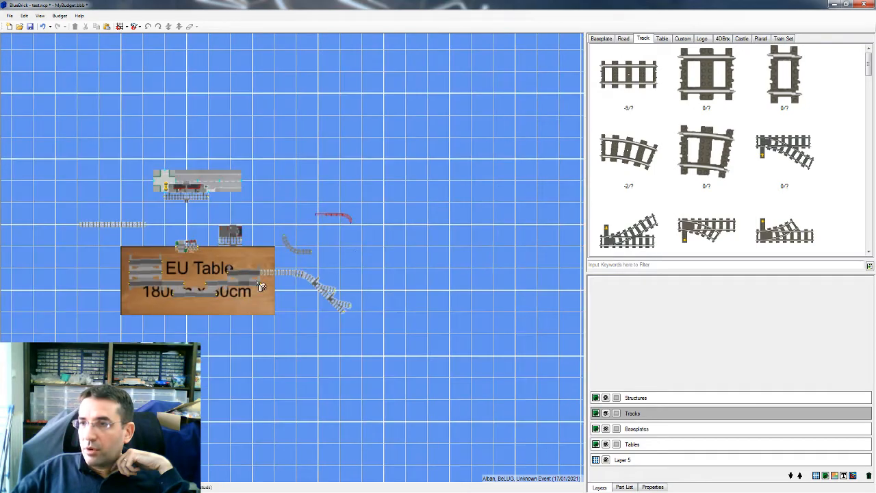
{"action": "left_click_drag", "start_coordinate": [245, 309], "coordinate": [299, 295]}
{"action": "scroll", "coordinate": [276, 245], "scroll_direction": "up", "scroll_amount": 4}
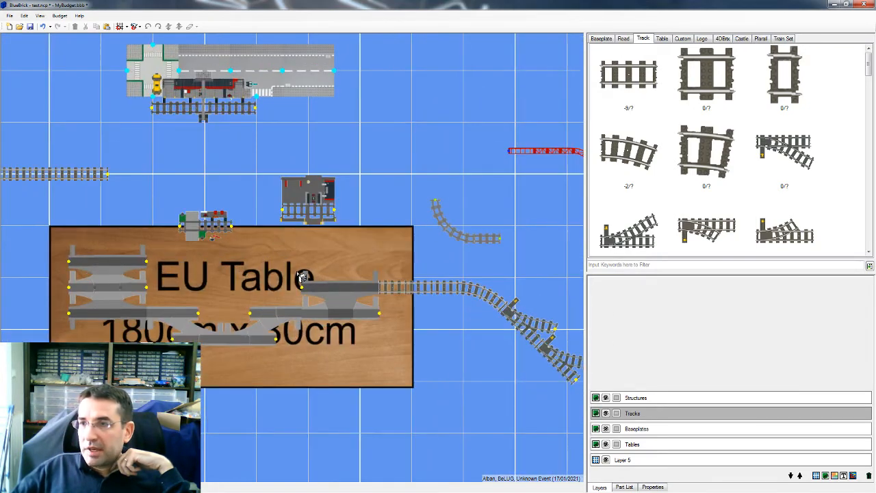
{"action": "scroll", "coordinate": [302, 277], "scroll_direction": "down", "scroll_amount": 1}
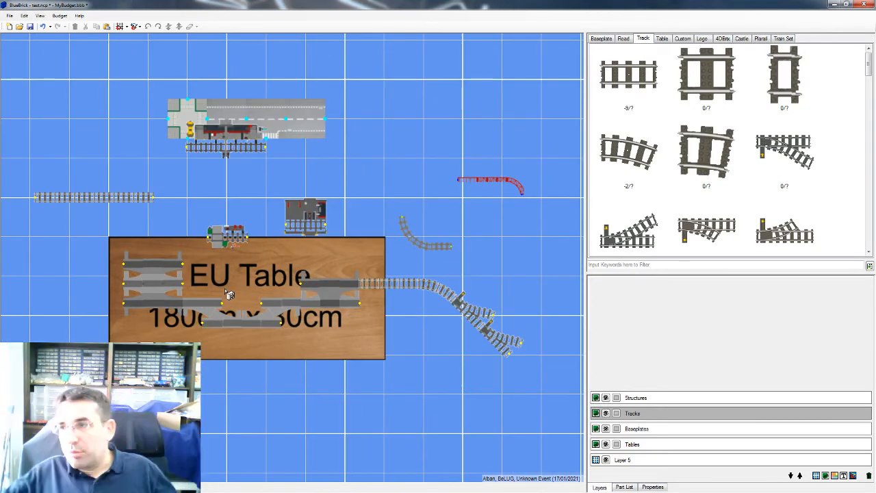
{"action": "scroll", "coordinate": [253, 371], "scroll_direction": "down", "scroll_amount": 1}
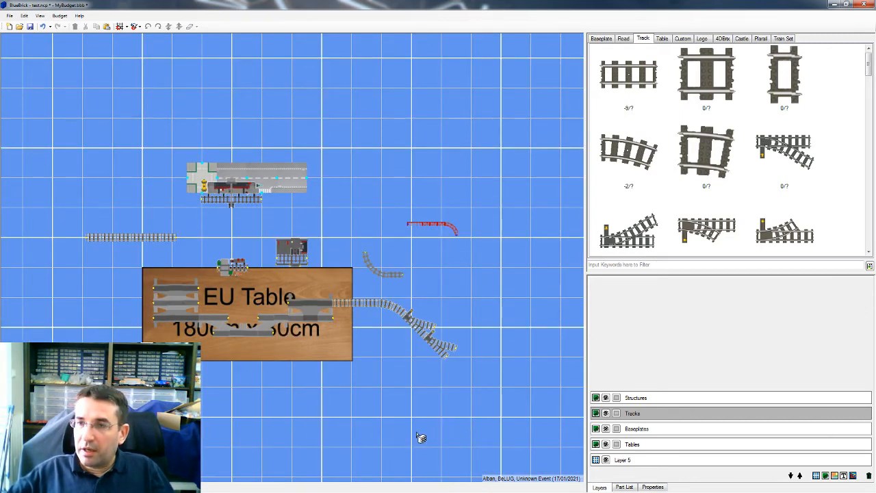
Select the connected track assembly on the EU Table and rotate it clockwise by 22.5°
{"action": "left_click_drag", "start_coordinate": [220, 353], "coordinate": [120, 288]}
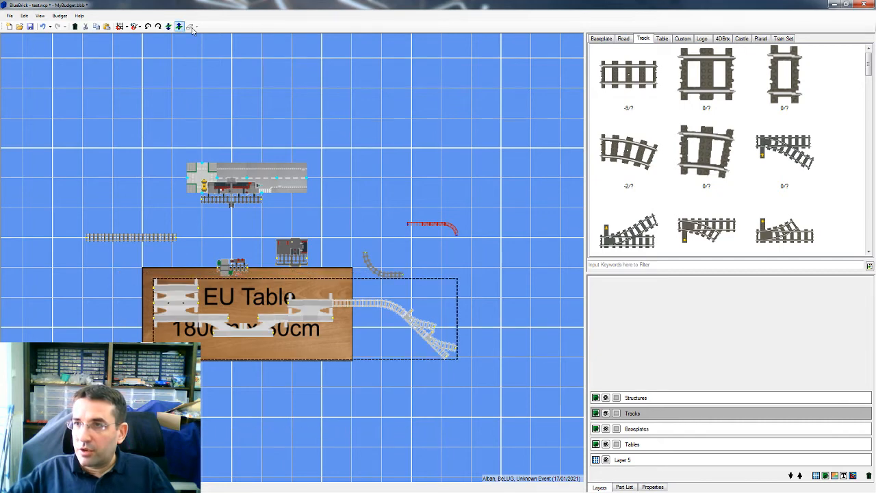
{"action": "left_click", "coordinate": [158, 26]}
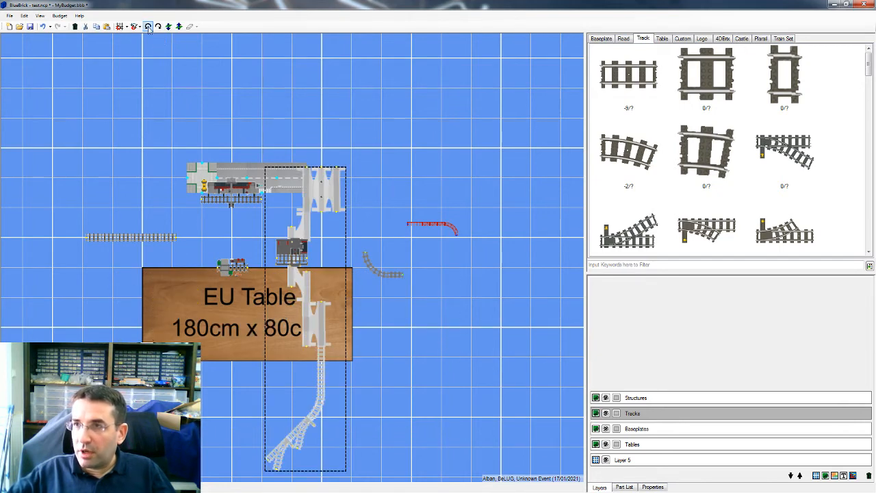
{"action": "left_click", "coordinate": [148, 26]}
{"action": "left_click", "coordinate": [139, 29]}
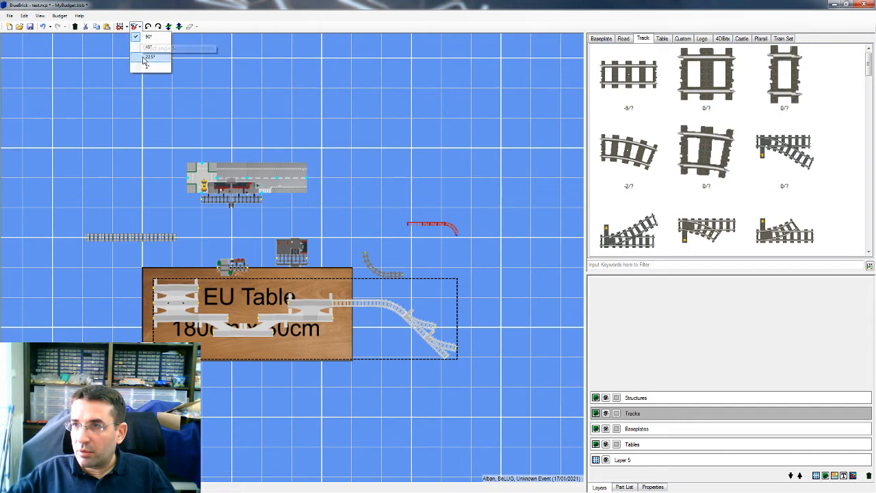
{"action": "left_click", "coordinate": [144, 59]}
{"action": "left_click", "coordinate": [158, 26]}
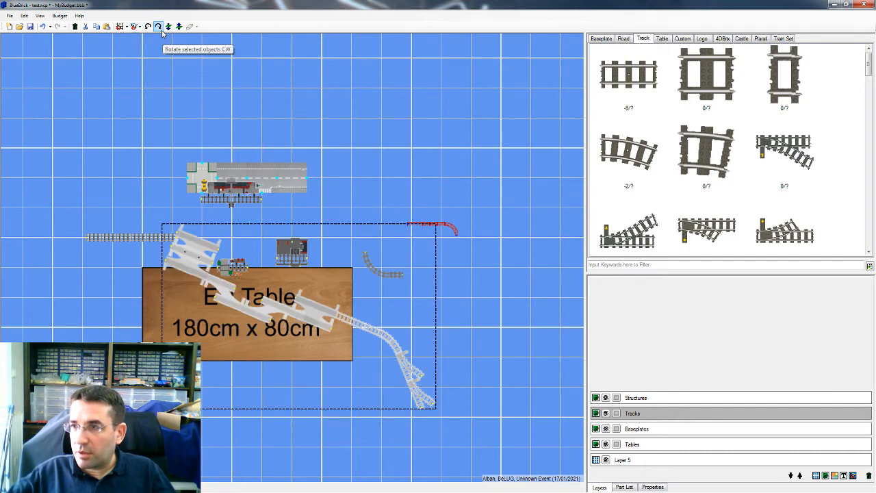
Move the rotated track assembly left and slightly down, partly off the table, deselect it, and save the map
{"action": "left_click_drag", "start_coordinate": [298, 267], "coordinate": [216, 293]}
{"action": "left_click", "coordinate": [415, 329]}
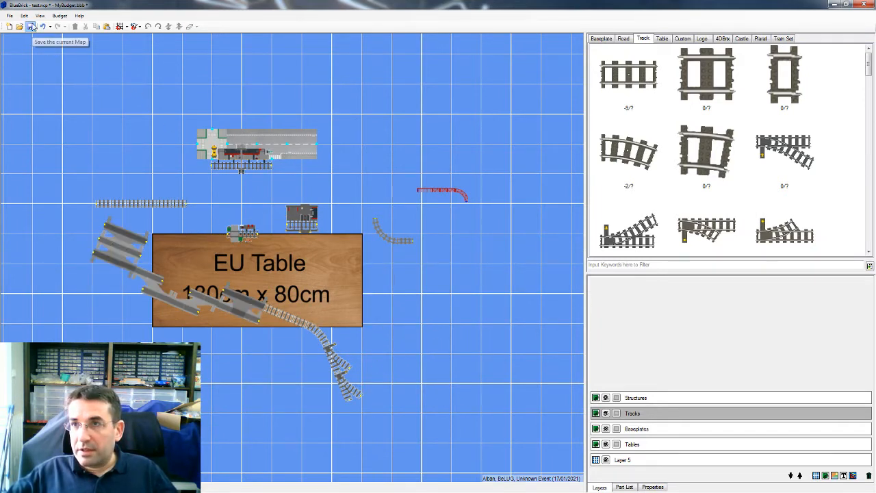
Switch to 4DBrix nControl and open the project test.ncp from the Documents library
{"action": "key", "text": "alt+Tab"}
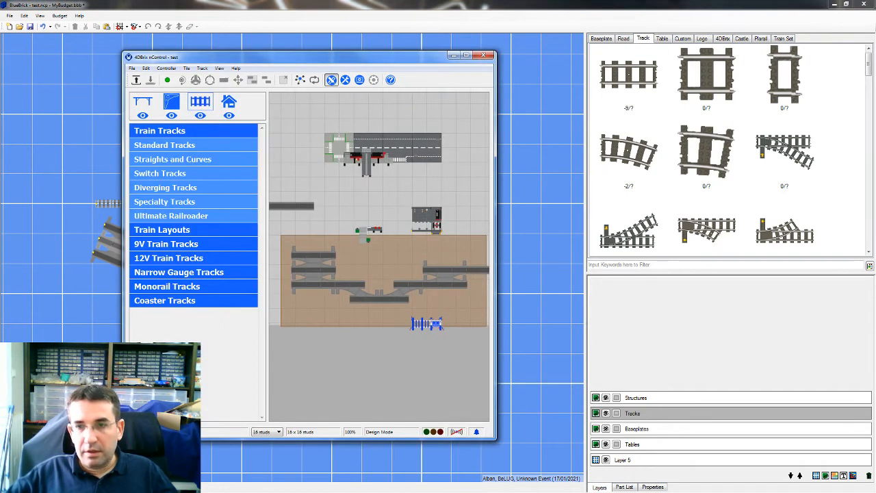
{"action": "left_click", "coordinate": [135, 80]}
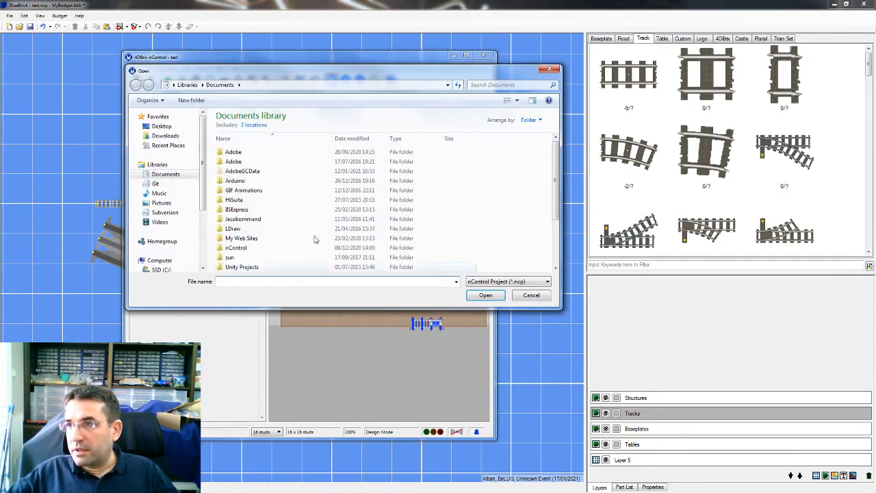
{"action": "left_click_drag", "start_coordinate": [553, 182], "coordinate": [555, 226]}
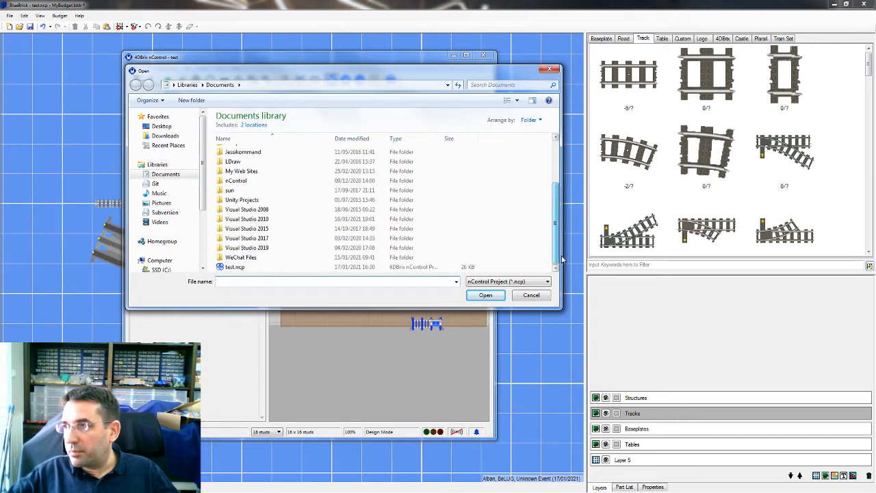
{"action": "left_click", "coordinate": [243, 267]}
{"action": "left_click", "coordinate": [476, 299]}
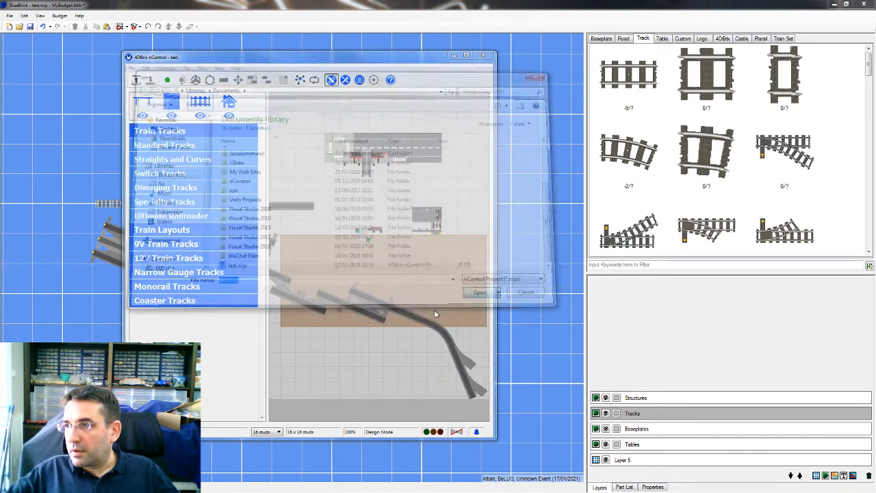
Look over the reloaded layout with the rotated track assembly in nControl, and close nControl to return to BlueBrick
{"action": "scroll", "coordinate": [351, 326], "scroll_direction": "down", "scroll_amount": 2}
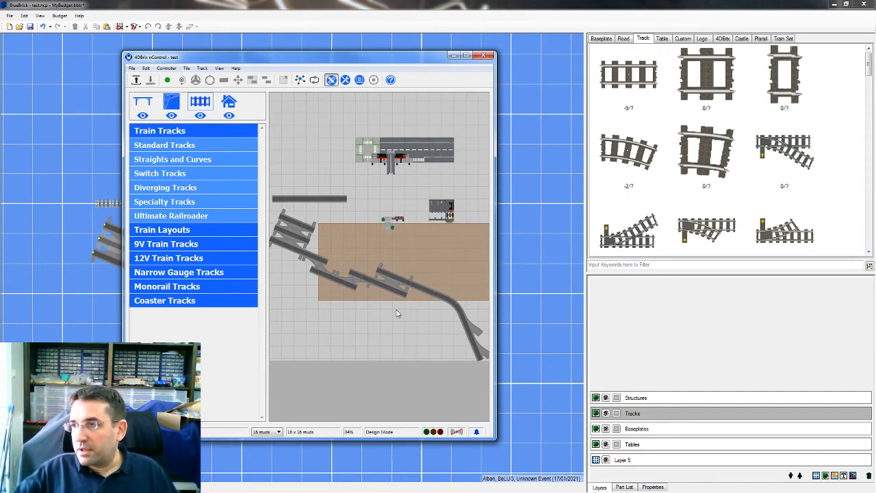
{"action": "scroll", "coordinate": [377, 350], "scroll_direction": "up", "scroll_amount": 2}
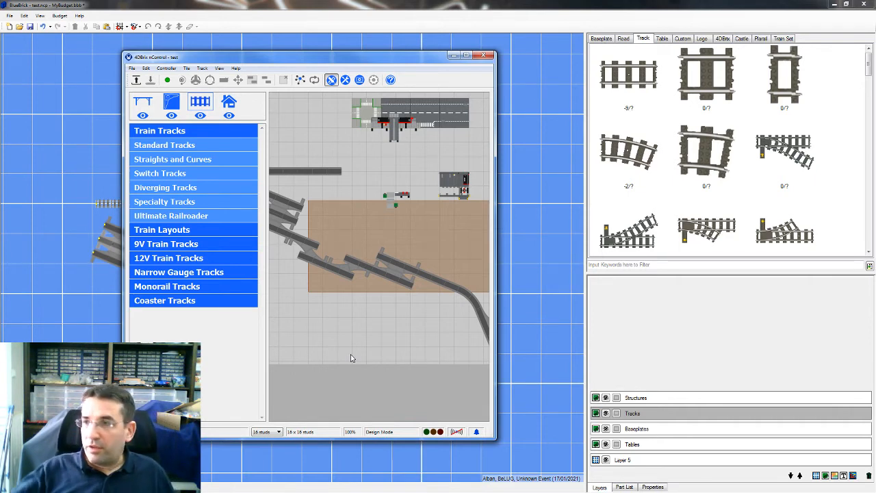
{"action": "scroll", "coordinate": [399, 289], "scroll_direction": "down", "scroll_amount": 1}
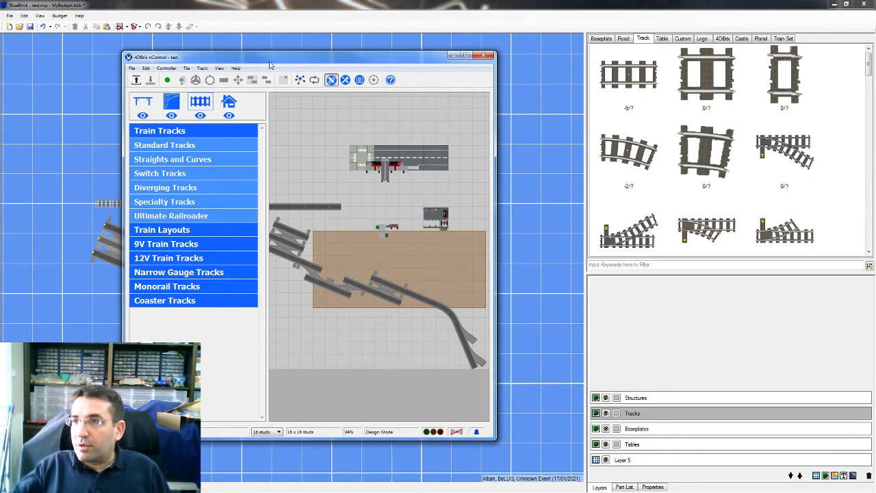
{"action": "mouse_move", "coordinate": [269, 65]}
{"action": "left_mouse_down"}
{"action": "mouse_move", "coordinate": [259, 81]}
{"action": "mouse_move", "coordinate": [265, 72]}
{"action": "left_mouse_up"}
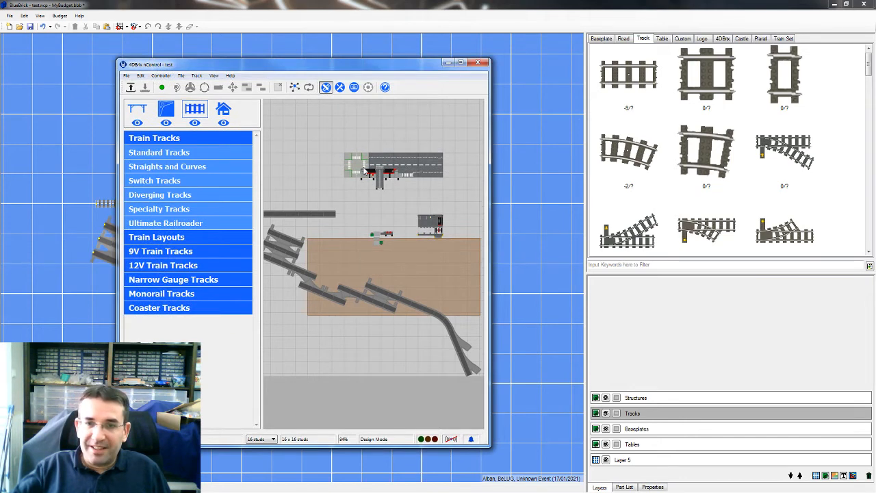
{"action": "left_click", "coordinate": [479, 64]}
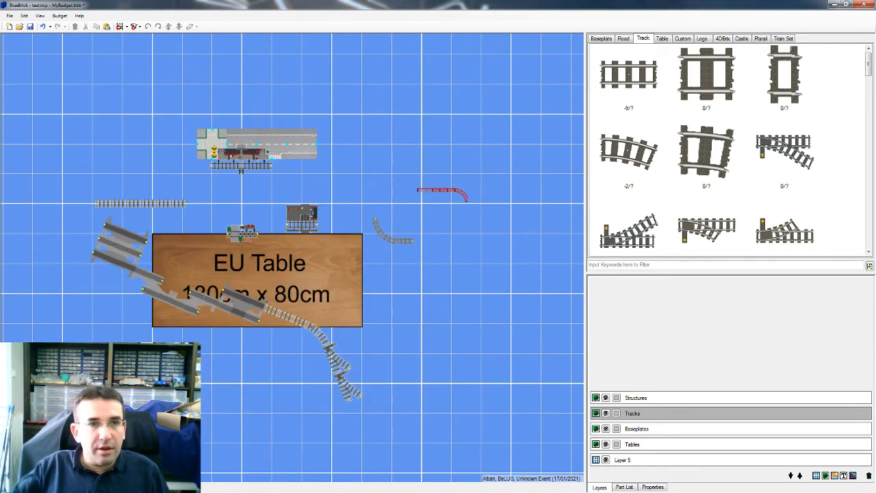
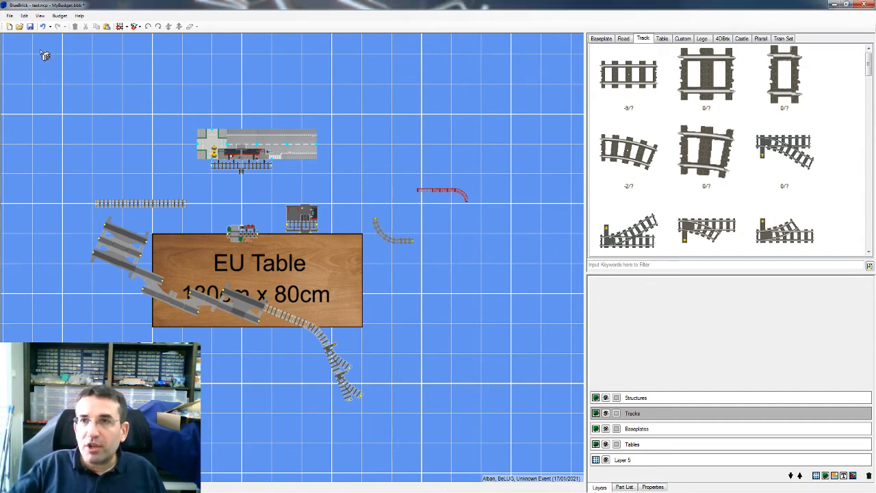
Create a new map and enter the author's name in its properties
{"action": "left_click", "coordinate": [10, 26]}
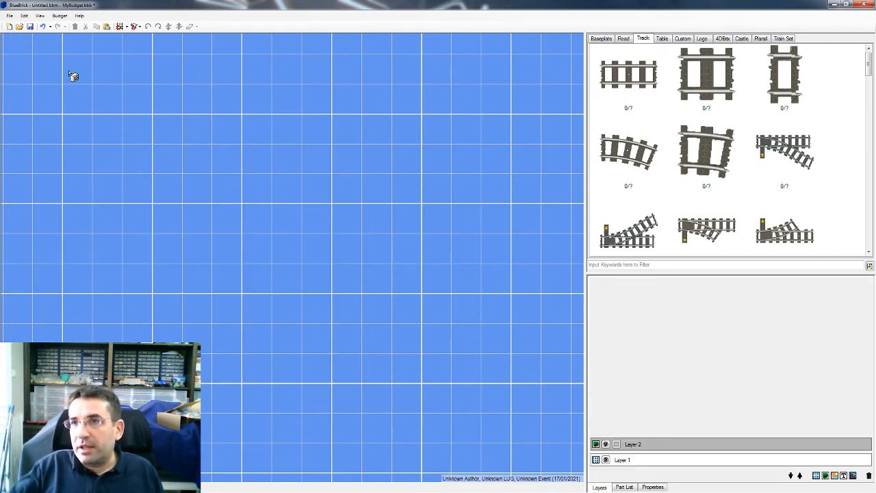
{"action": "left_click", "coordinate": [656, 486]}
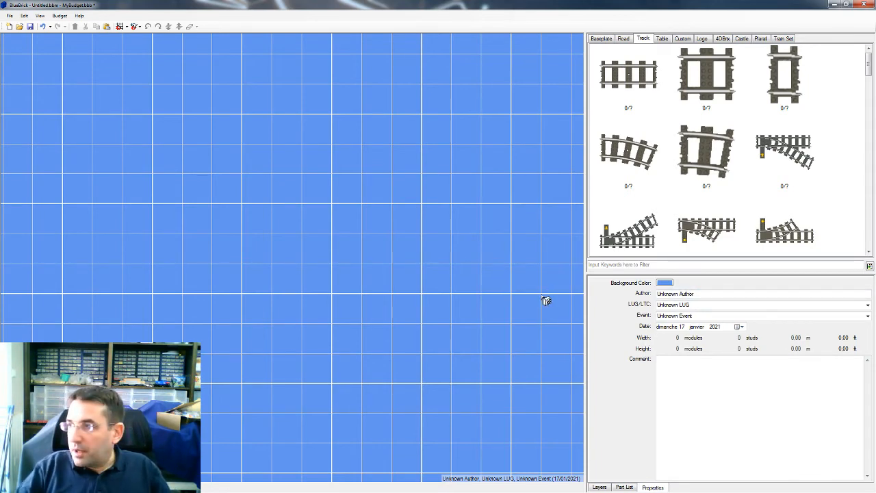
{"action": "left_click_drag", "start_coordinate": [699, 293], "coordinate": [637, 303]}
{"action": "type", "text": "an"}
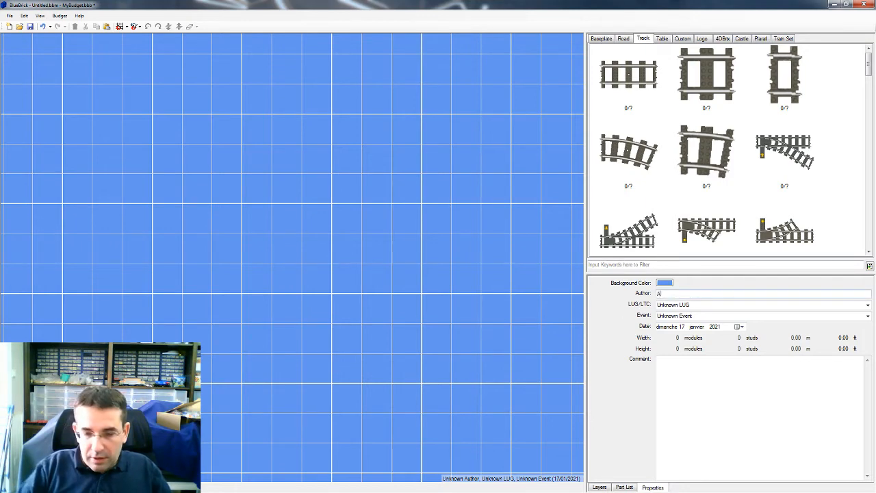
Change the map's background color to white
{"action": "left_click", "coordinate": [665, 282]}
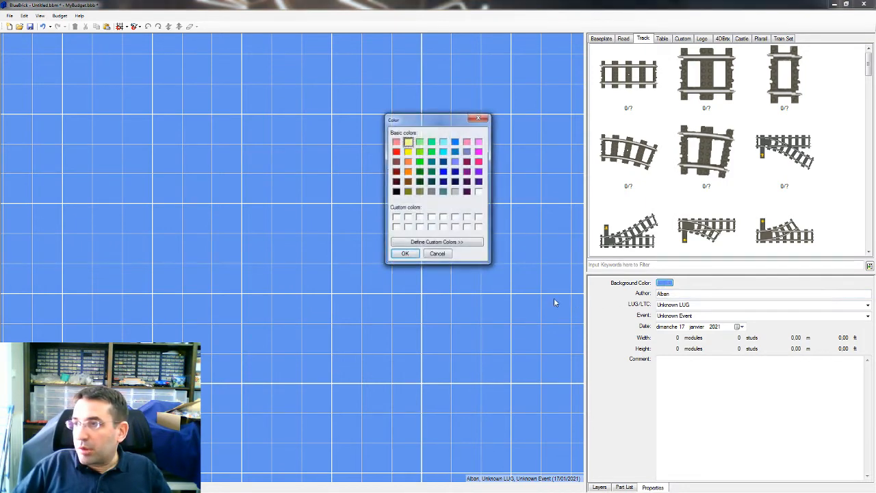
{"action": "left_click", "coordinate": [479, 192]}
{"action": "left_click", "coordinate": [413, 256]}
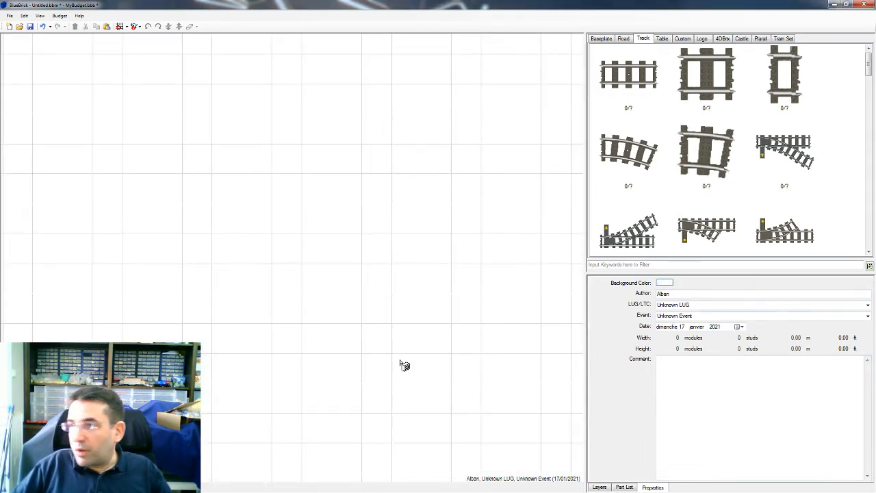
Place the BaB logo part on the empty map
{"action": "left_click", "coordinate": [702, 39]}
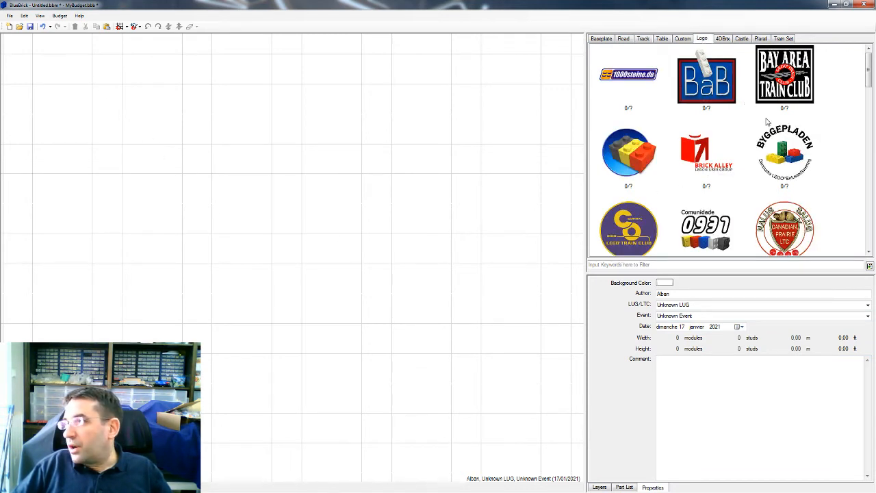
{"action": "left_click_drag", "start_coordinate": [710, 94], "coordinate": [78, 68]}
{"action": "left_click_drag", "start_coordinate": [101, 102], "coordinate": [146, 142]}
{"action": "left_click_drag", "start_coordinate": [133, 109], "coordinate": [111, 109]}
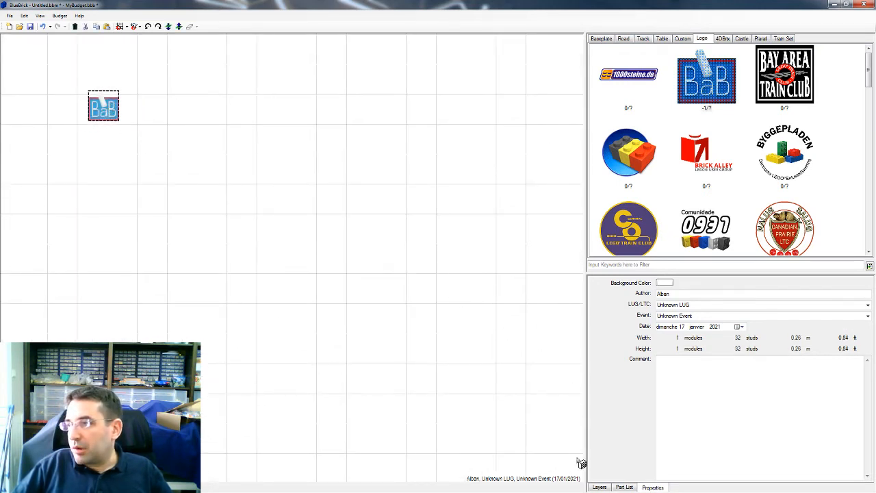
Review the grid size and cell index properties of Layer 1
{"action": "left_click", "coordinate": [600, 487]}
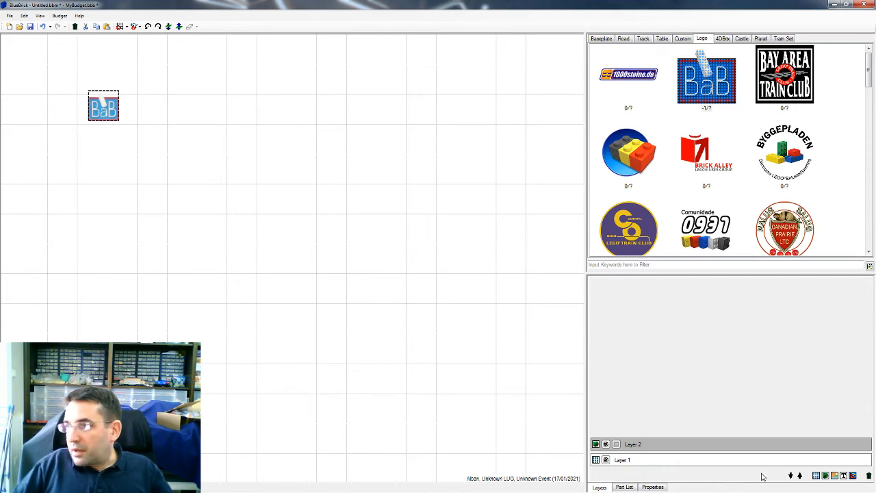
{"action": "left_click", "coordinate": [723, 461]}
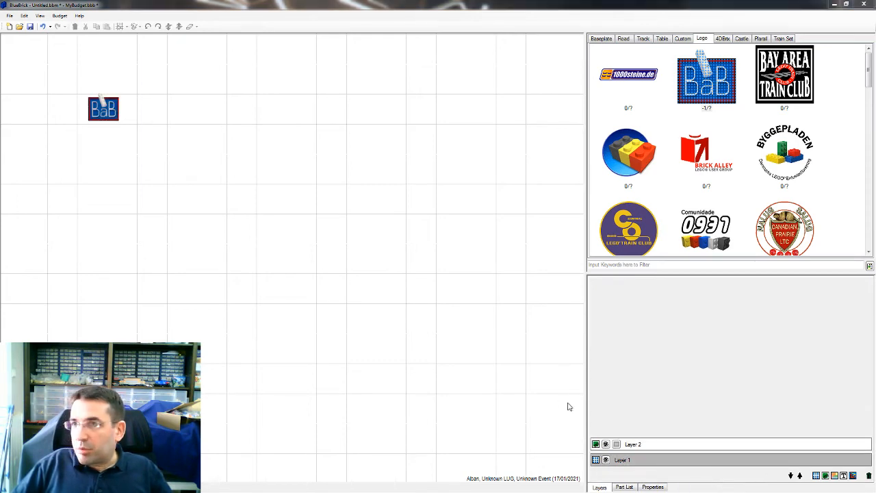
{"action": "left_click_drag", "start_coordinate": [0, 139], "coordinate": [326, 140]}
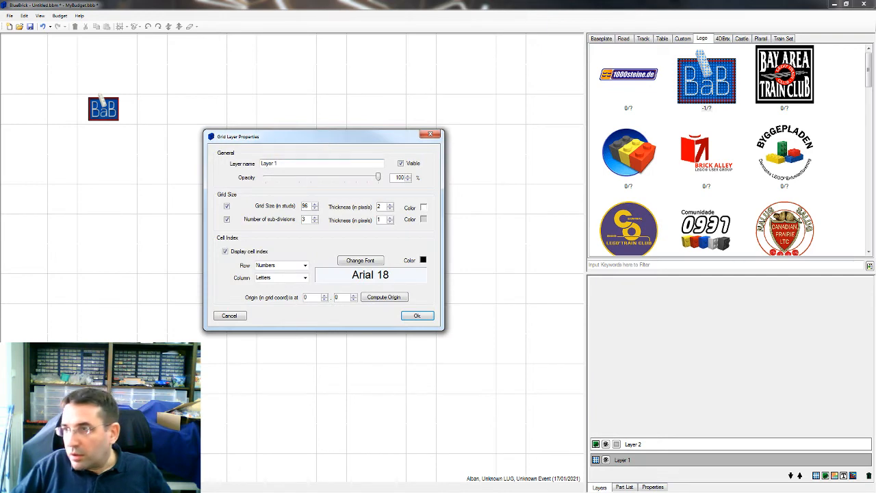
{"action": "left_click", "coordinate": [230, 316]}
Move the BaB logo on Layer 2 to the grid corner before column A and above row 1
{"action": "scroll", "coordinate": [134, 228], "scroll_direction": "down", "scroll_amount": 2}
{"action": "left_click_drag", "start_coordinate": [134, 229], "coordinate": [269, 363]}
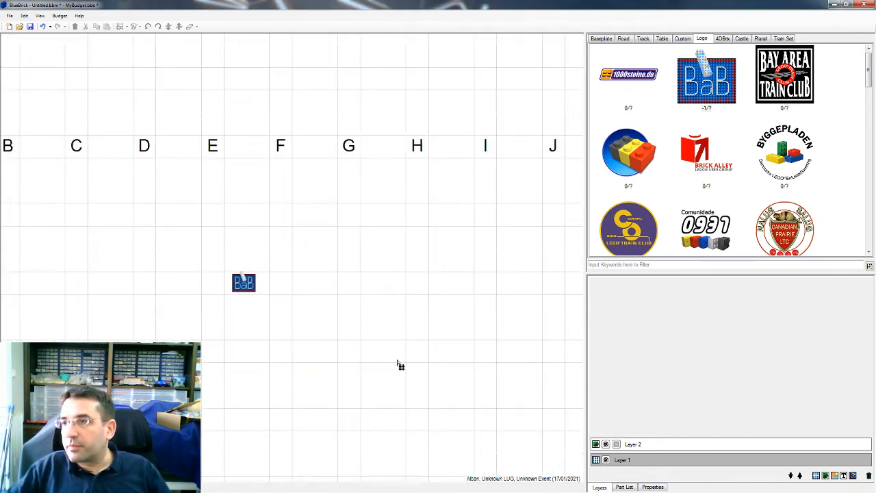
{"action": "left_click_drag", "start_coordinate": [219, 343], "coordinate": [432, 340]}
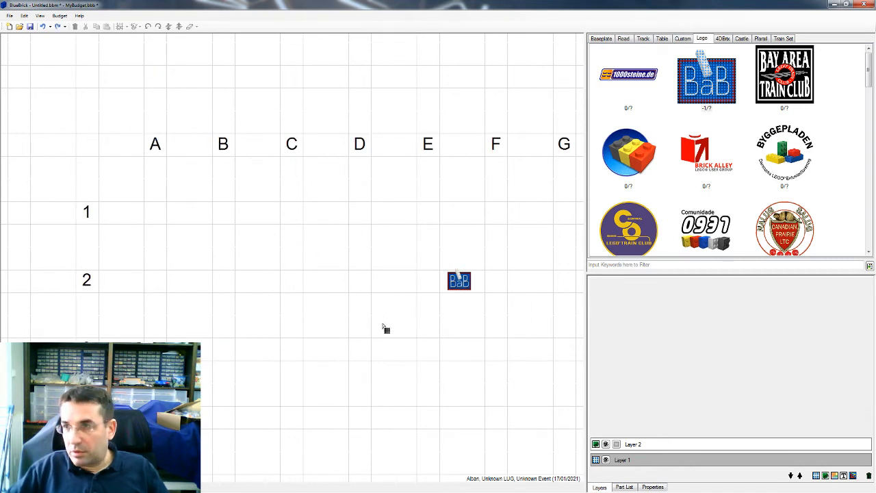
{"action": "left_click", "coordinate": [671, 446]}
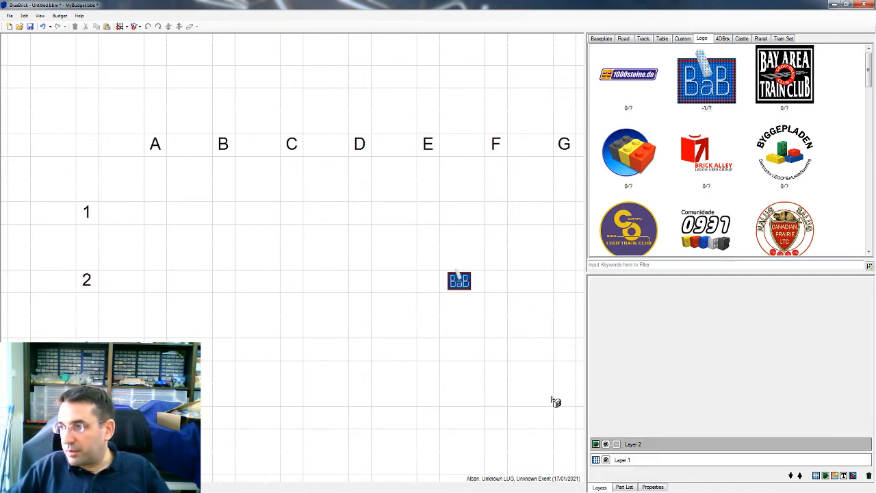
{"action": "left_click_drag", "start_coordinate": [455, 277], "coordinate": [81, 140]}
{"action": "left_click", "coordinate": [194, 211]}
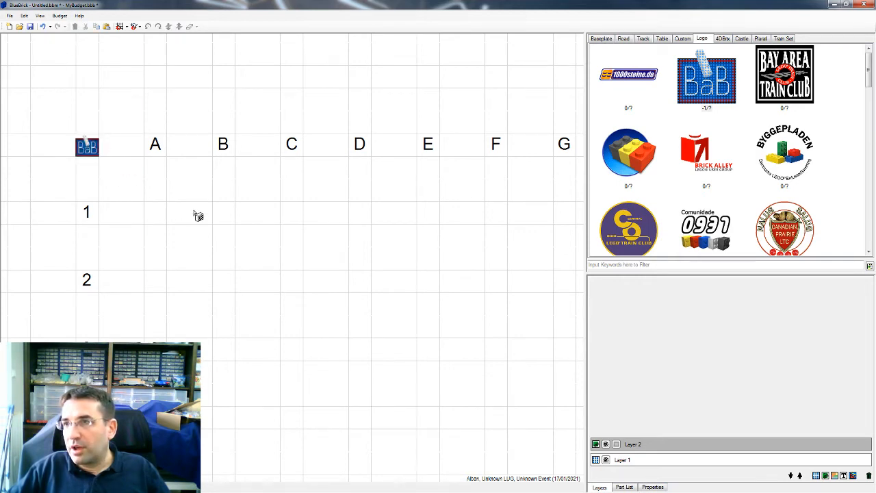
{"action": "scroll", "coordinate": [192, 208], "scroll_direction": "up", "scroll_amount": 3}
{"action": "scroll", "coordinate": [208, 215], "scroll_direction": "down", "scroll_amount": 3}
{"action": "left_click_drag", "start_coordinate": [205, 223], "coordinate": [192, 198]}
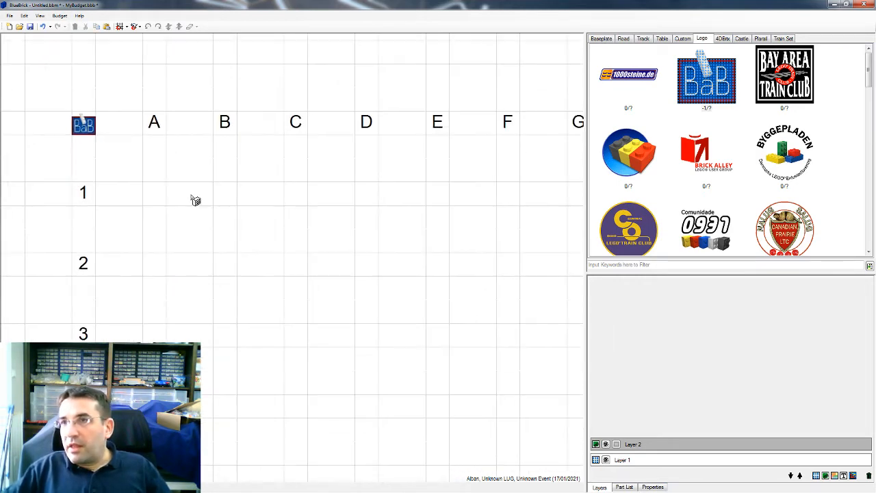
Save the map in the Documents library as "new map template.ncp" in 4DBrix format
{"action": "left_click", "coordinate": [10, 16]}
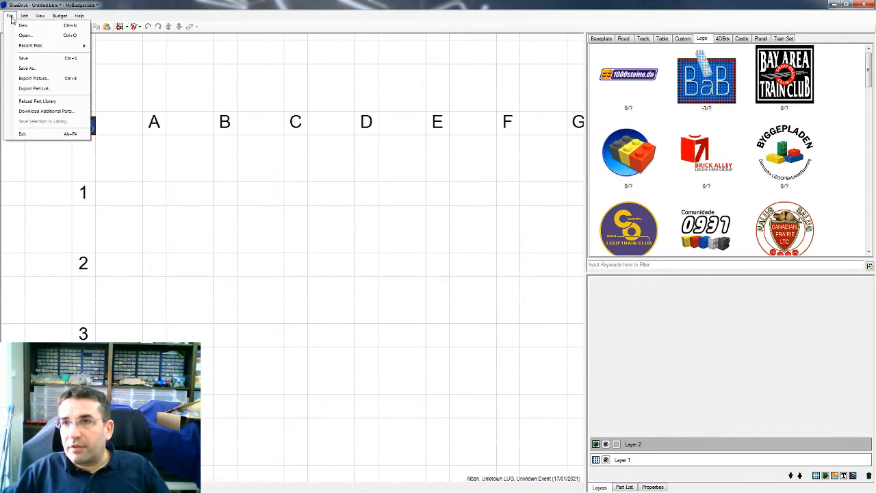
{"action": "left_click", "coordinate": [31, 69]}
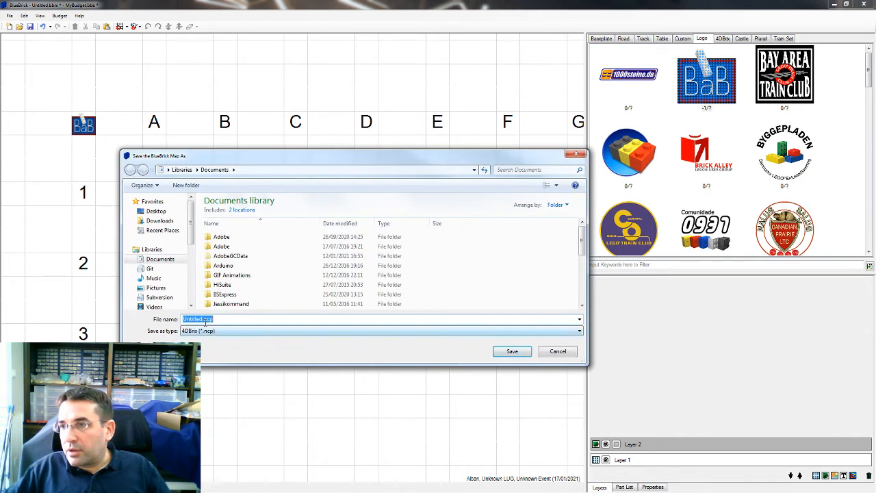
{"action": "left_click", "coordinate": [203, 319]}
{"action": "key", "text": "shift+Home"}
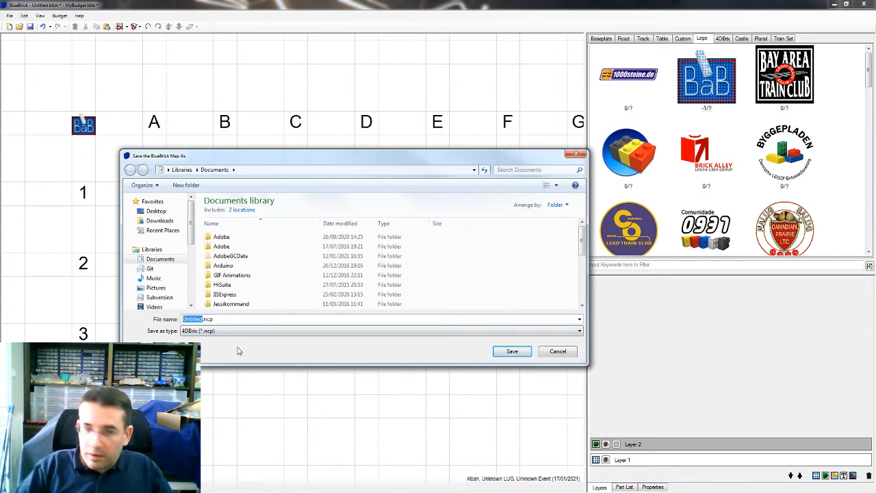
{"action": "type", "text": "n"}
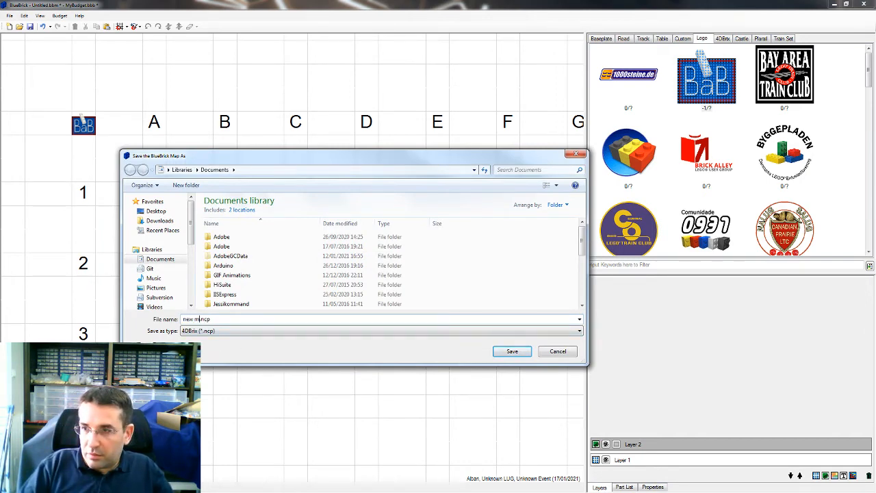
{"action": "type", "text": "ew map tam"}
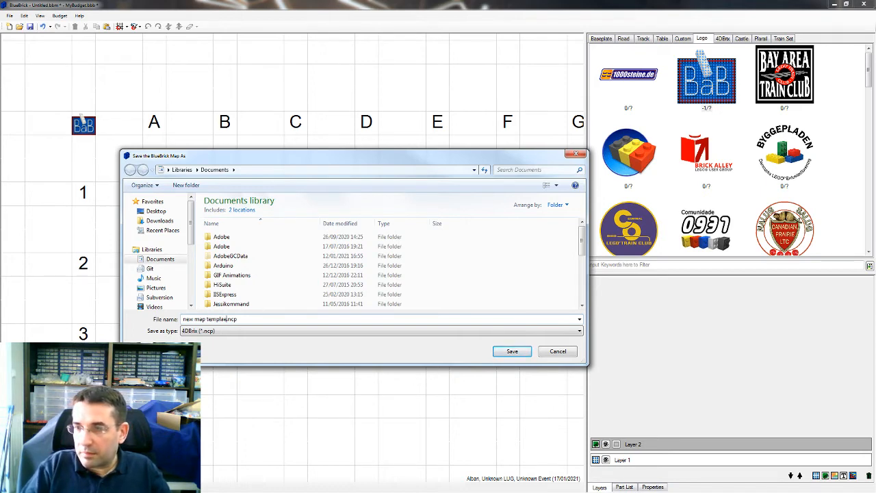
{"action": "left_click", "coordinate": [512, 352]}
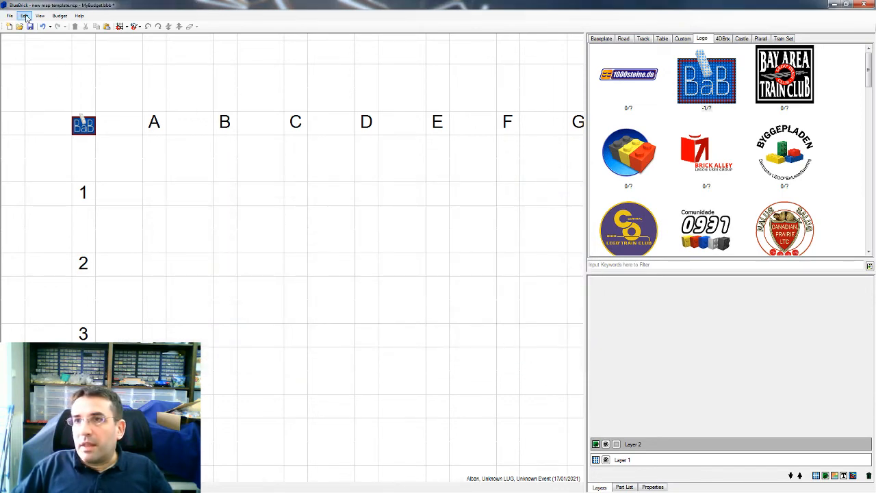
{"action": "left_click", "coordinate": [24, 15]}
{"action": "left_click", "coordinate": [53, 199]}
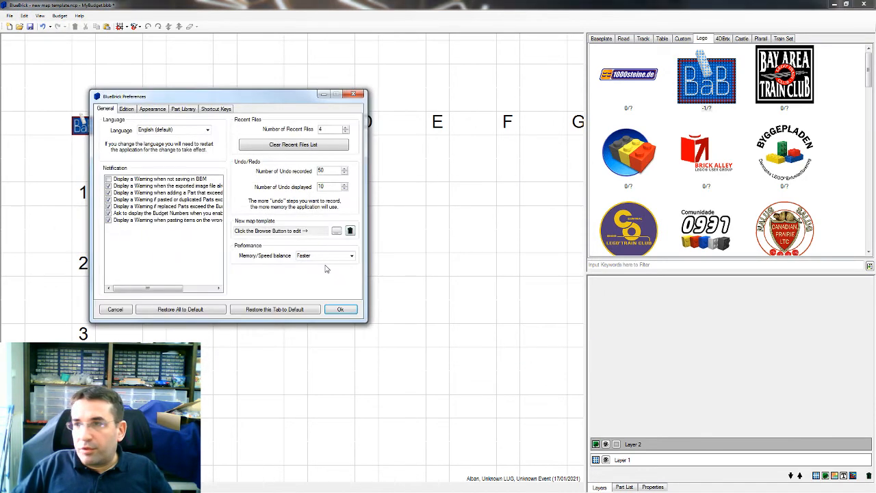
{"action": "left_click", "coordinate": [335, 233]}
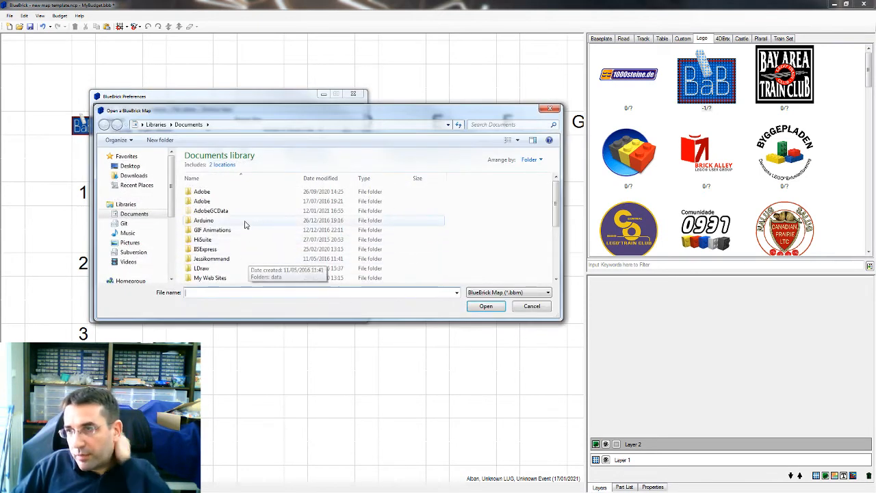
{"action": "scroll", "coordinate": [527, 250], "scroll_direction": "down", "scroll_amount": 10}
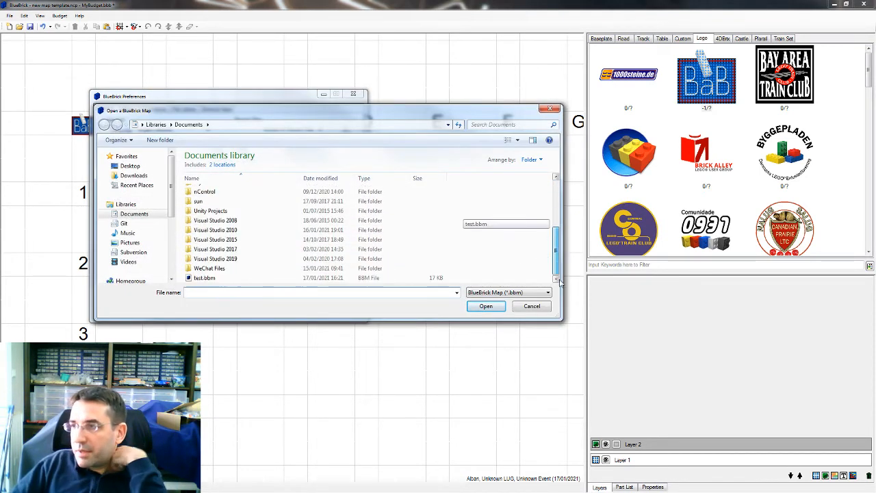
{"action": "left_click", "coordinate": [239, 278]}
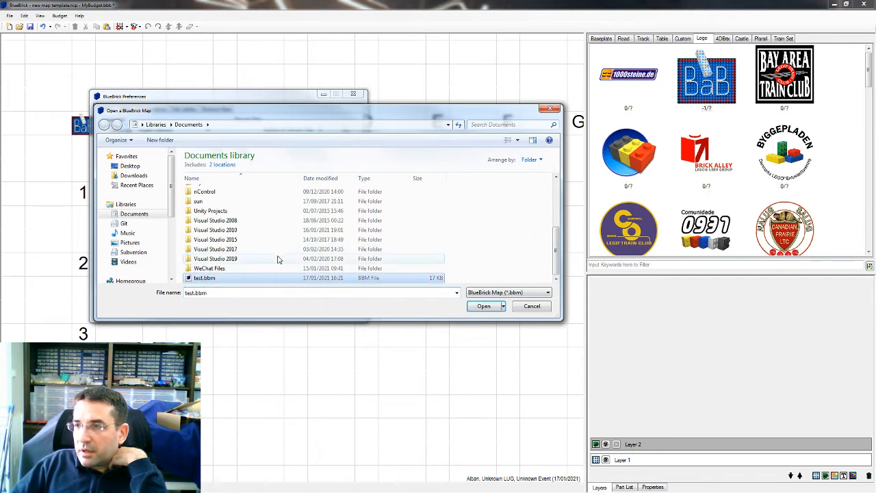
{"action": "left_click", "coordinate": [532, 307]}
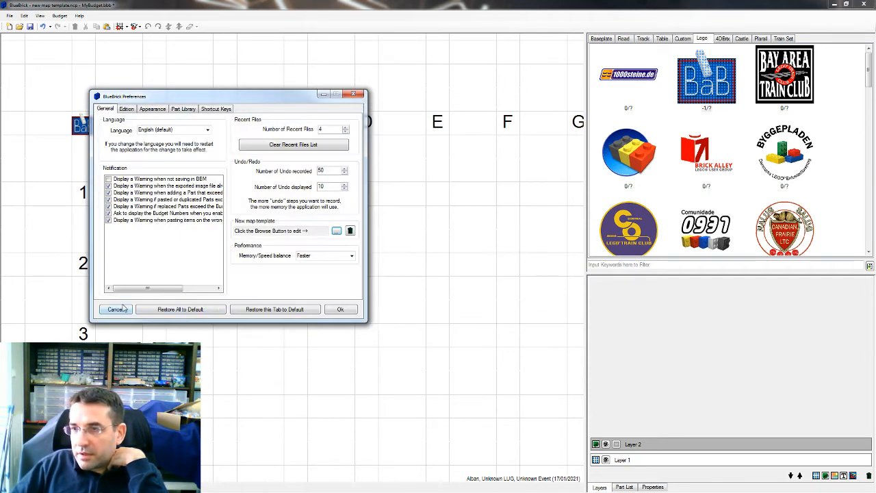
{"action": "left_click", "coordinate": [121, 310]}
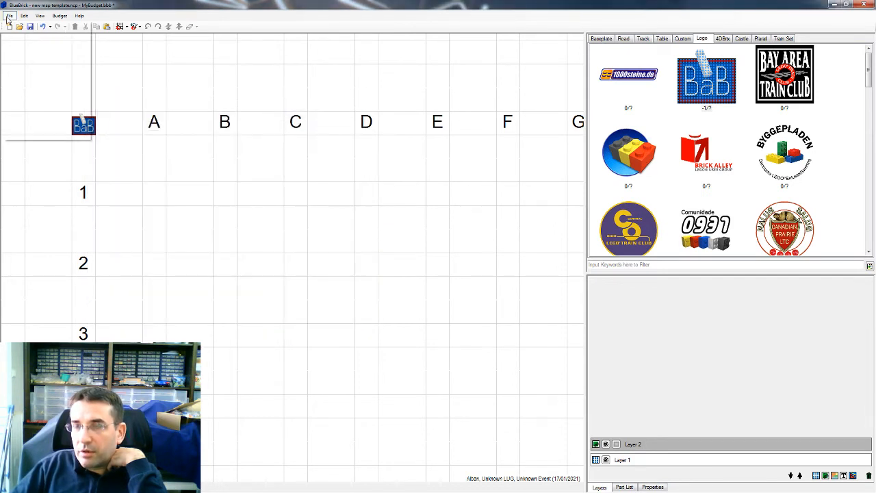
Save the map again as "new map template.bbm" in BlueBrick Map format
{"action": "left_click", "coordinate": [36, 70]}
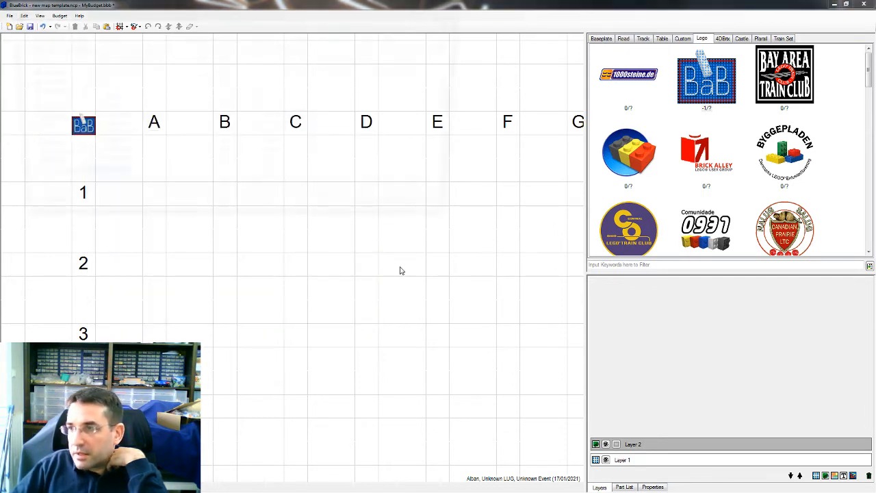
{"action": "left_click", "coordinate": [122, 191]}
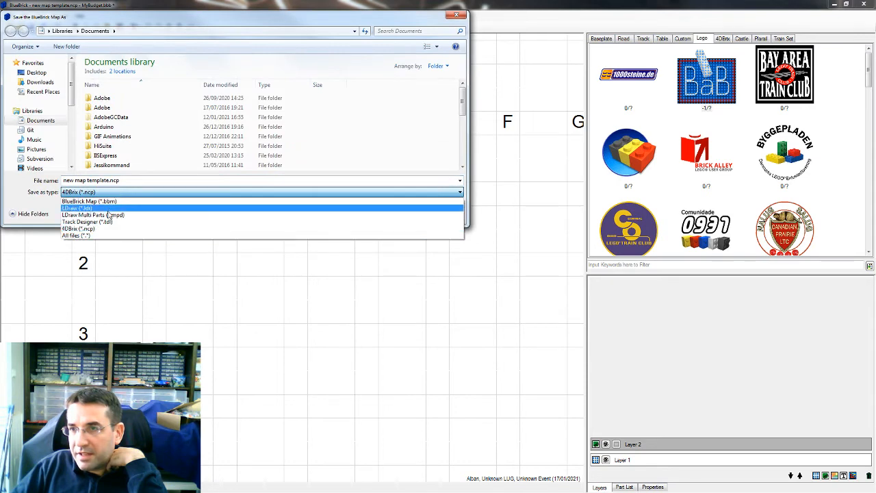
{"action": "left_click", "coordinate": [97, 197]}
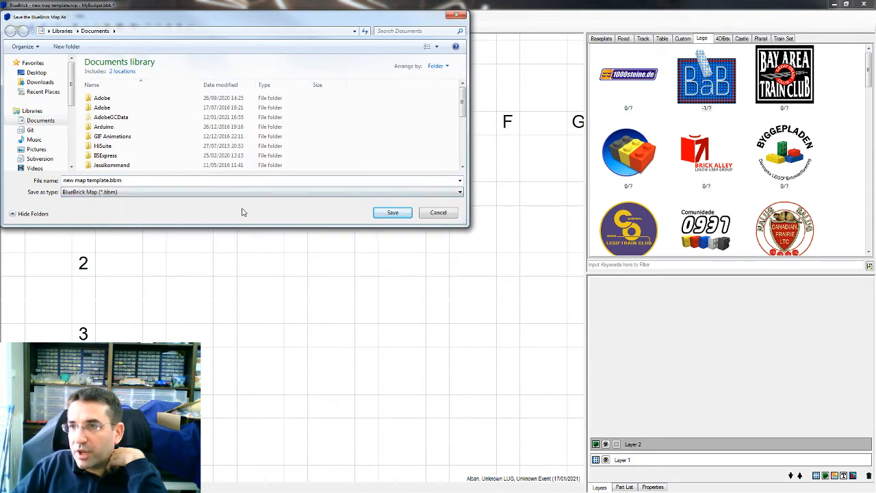
{"action": "left_click", "coordinate": [389, 213]}
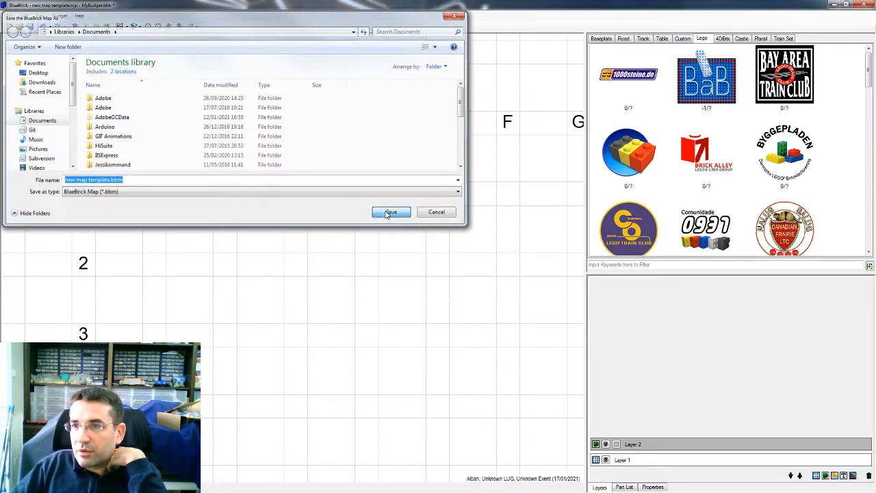
Set "new map template.bbm" from the Documents library as the new map template in the preferences, and apply the appearance settings to the current map
{"action": "left_click", "coordinate": [24, 15]}
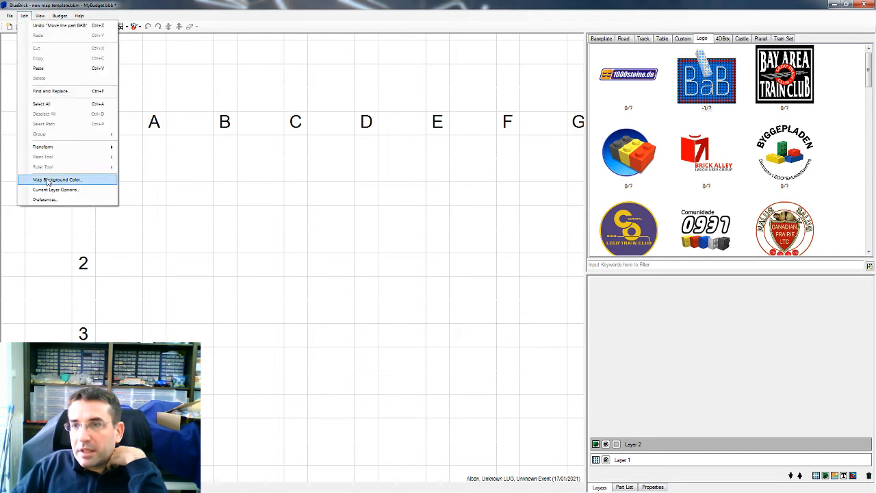
{"action": "left_click", "coordinate": [45, 199]}
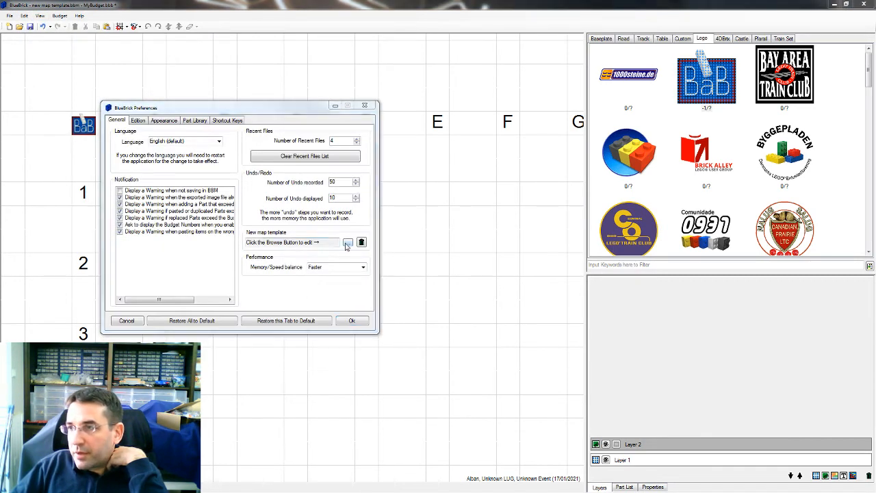
{"action": "left_click", "coordinate": [347, 244]}
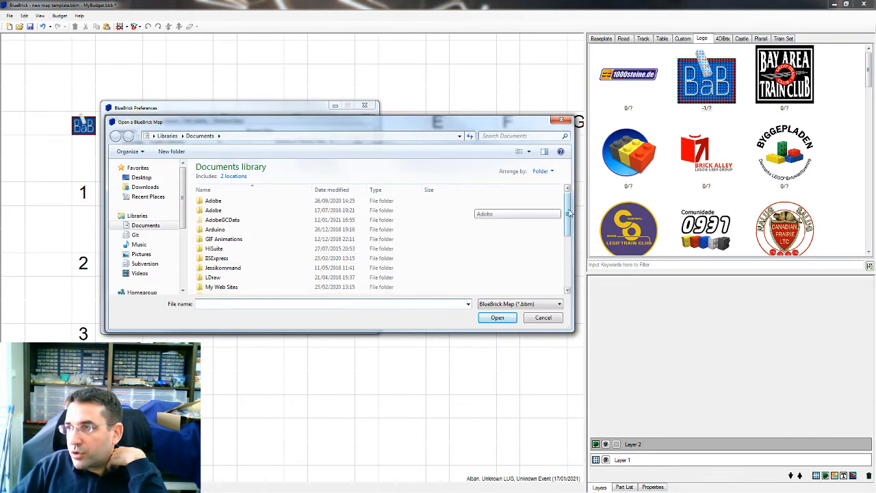
{"action": "left_click_drag", "start_coordinate": [567, 214], "coordinate": [568, 261]}
{"action": "left_click", "coordinate": [232, 280]}
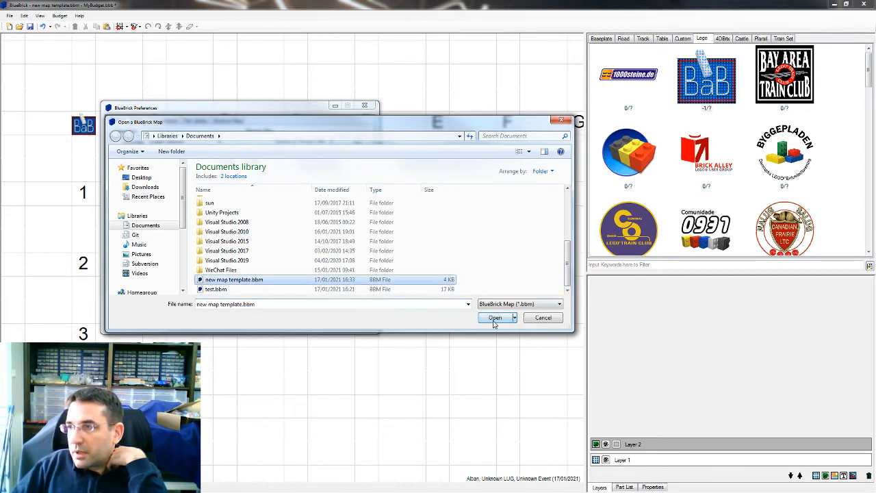
{"action": "left_click", "coordinate": [495, 318]}
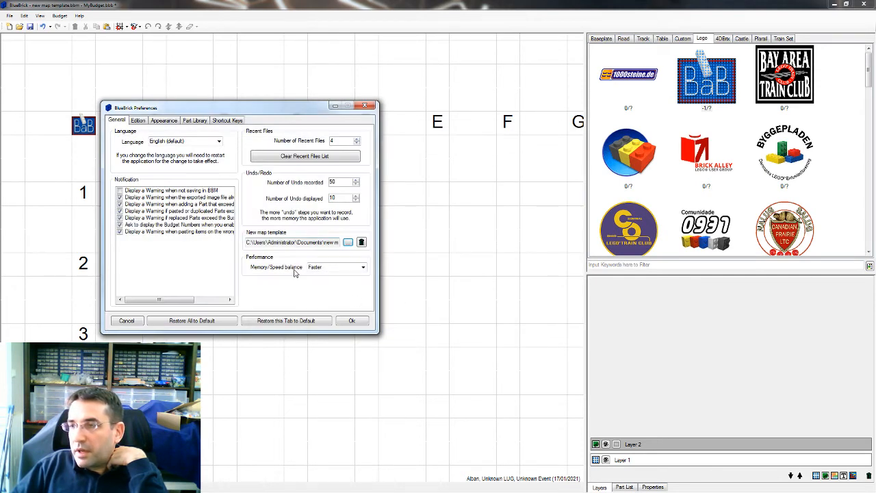
{"action": "left_click", "coordinate": [352, 320]}
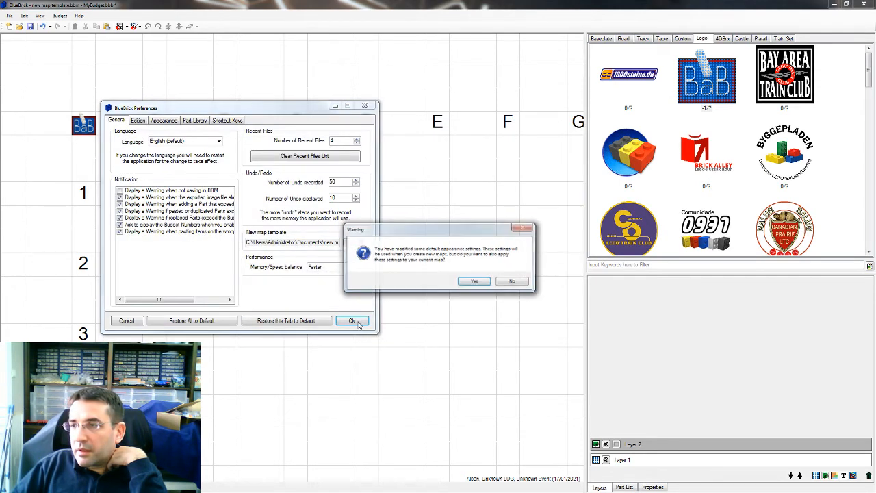
{"action": "left_click", "coordinate": [473, 282]}
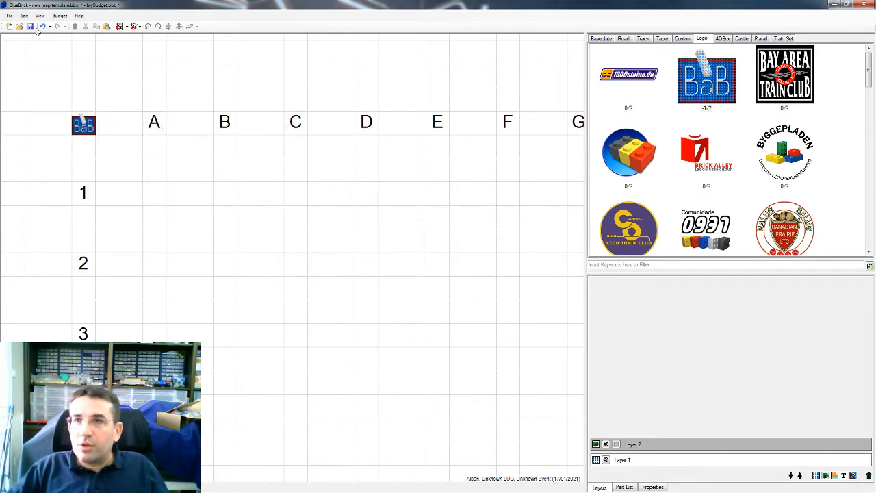
Place a straight track piece on Layer 2 of the current map in cell C3
{"action": "left_click_drag", "start_coordinate": [295, 275], "coordinate": [237, 189]}
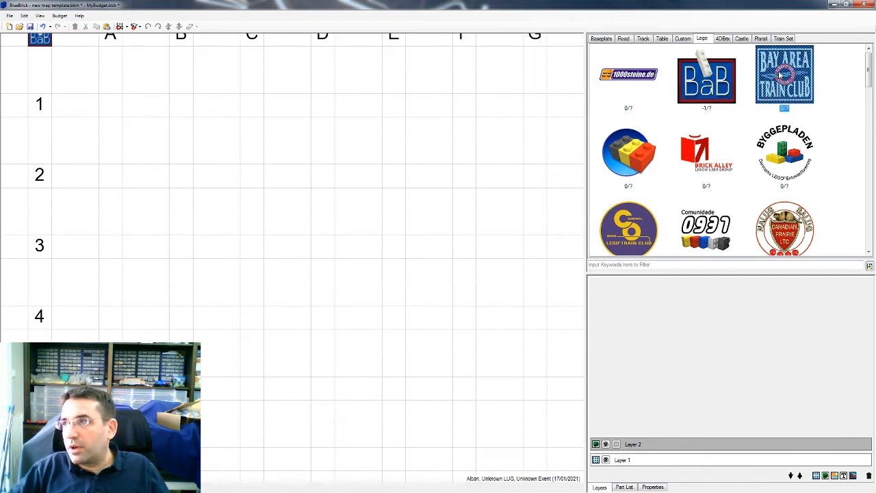
{"action": "left_click", "coordinate": [643, 38]}
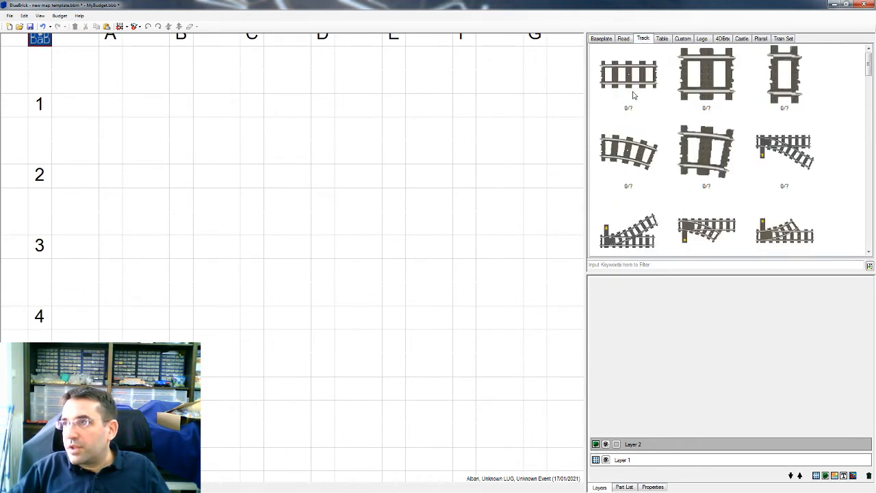
{"action": "left_click_drag", "start_coordinate": [633, 96], "coordinate": [291, 223]}
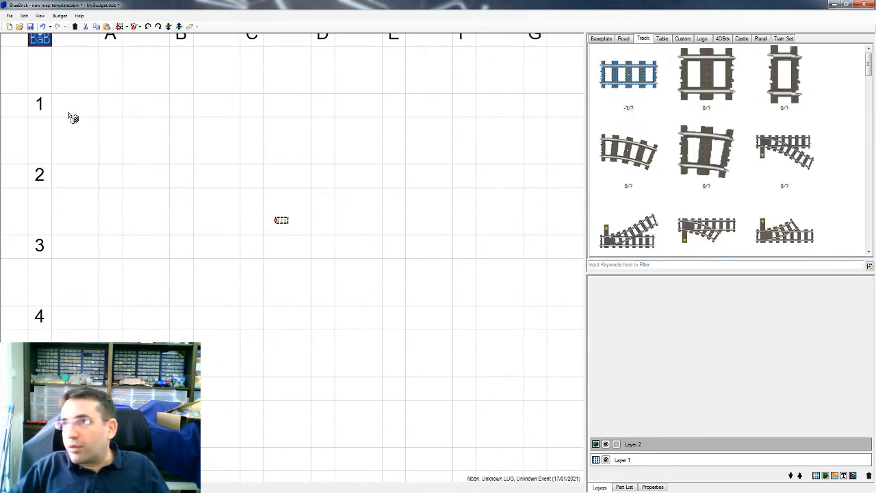
Open the recent map "test.bbm" without saving the changes to the current map
{"action": "left_click", "coordinate": [10, 15]}
{"action": "mouse_move", "coordinate": [32, 46]}
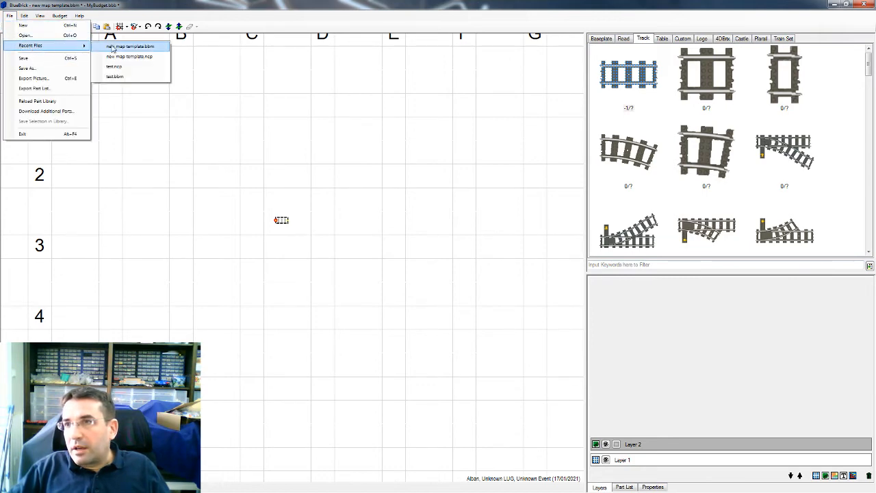
{"action": "left_click", "coordinate": [117, 68]}
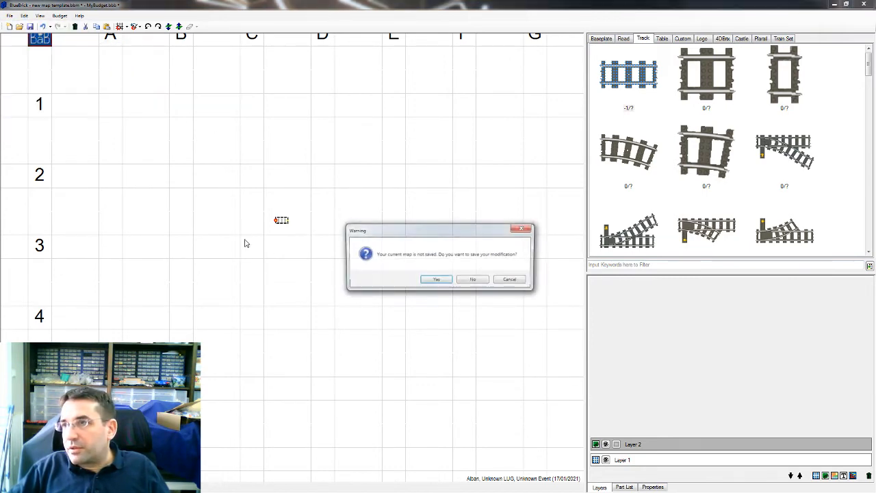
{"action": "left_click", "coordinate": [476, 281]}
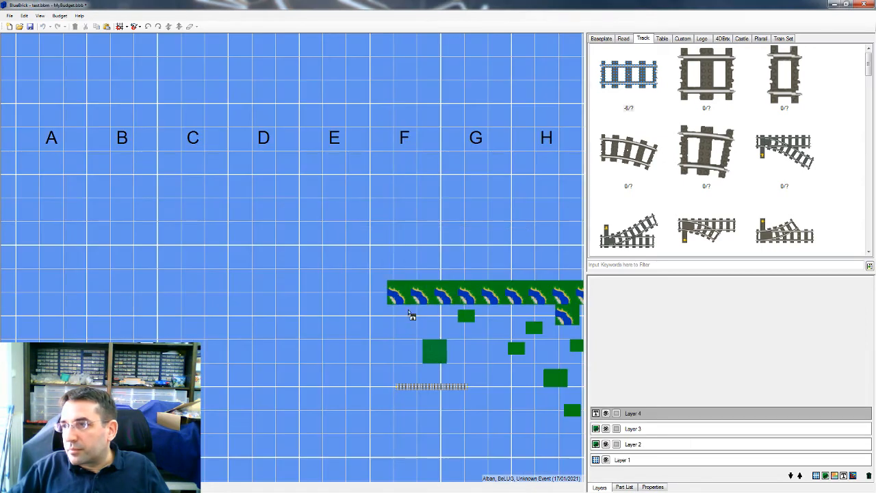
{"action": "left_click_drag", "start_coordinate": [466, 393], "coordinate": [197, 234]}
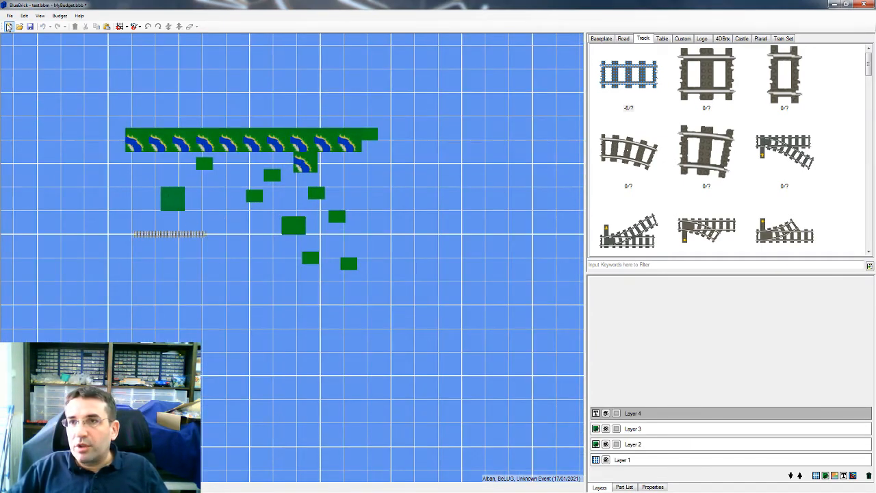
Create a new map from the template and show its map properties
{"action": "left_click", "coordinate": [10, 26]}
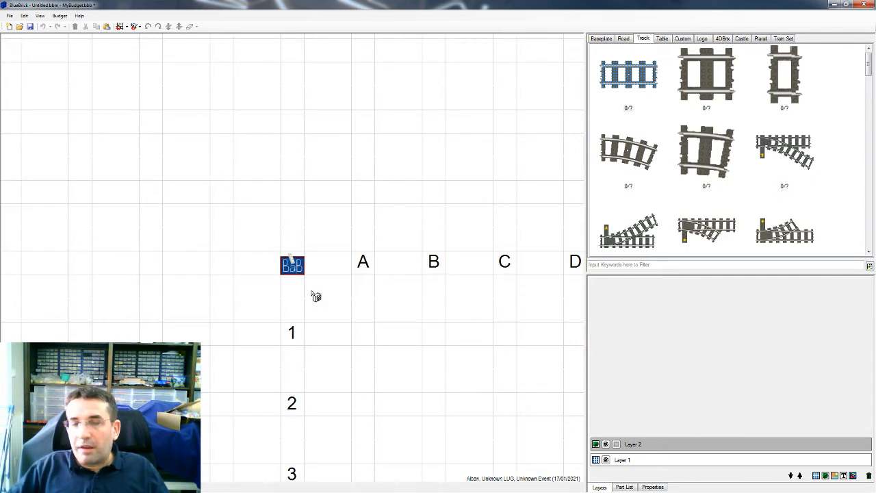
{"action": "left_click_drag", "start_coordinate": [419, 388], "coordinate": [260, 248]}
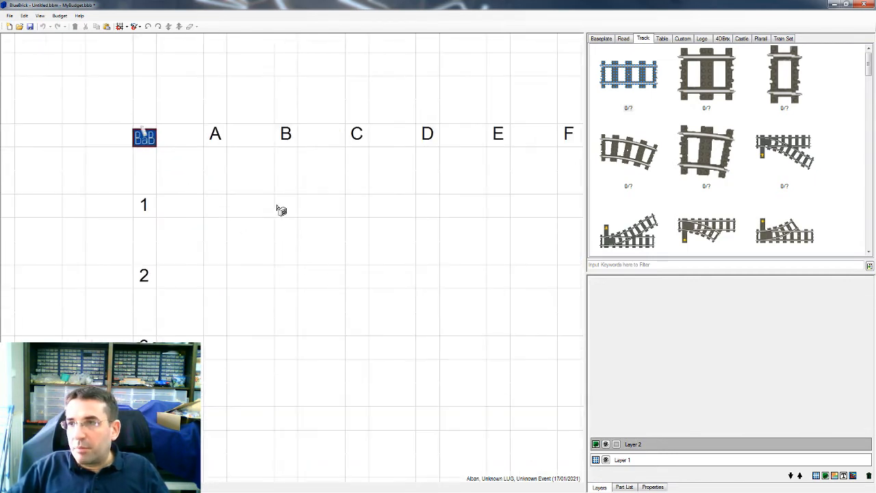
{"action": "left_click_drag", "start_coordinate": [359, 277], "coordinate": [243, 201]}
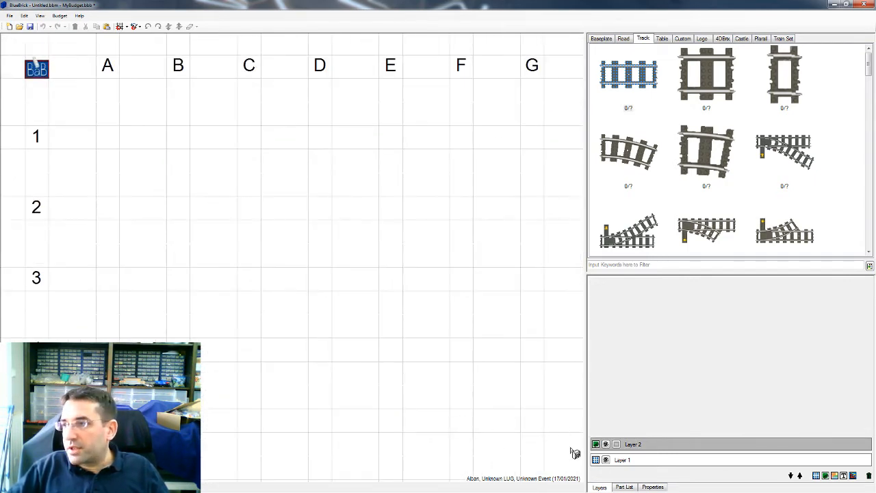
{"action": "left_click", "coordinate": [654, 488]}
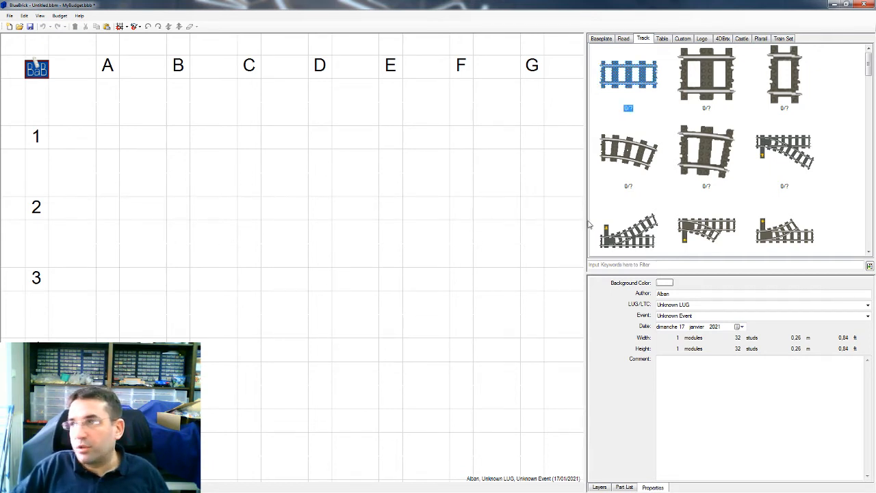
Place two straight track pieces on the new map, one in cell B1 and one in cell C1
{"action": "left_click_drag", "start_coordinate": [629, 89], "coordinate": [209, 131]}
{"action": "left_click_drag", "start_coordinate": [628, 76], "coordinate": [270, 161]}
{"action": "scroll", "coordinate": [402, 179], "scroll_direction": "up", "scroll_amount": 6}
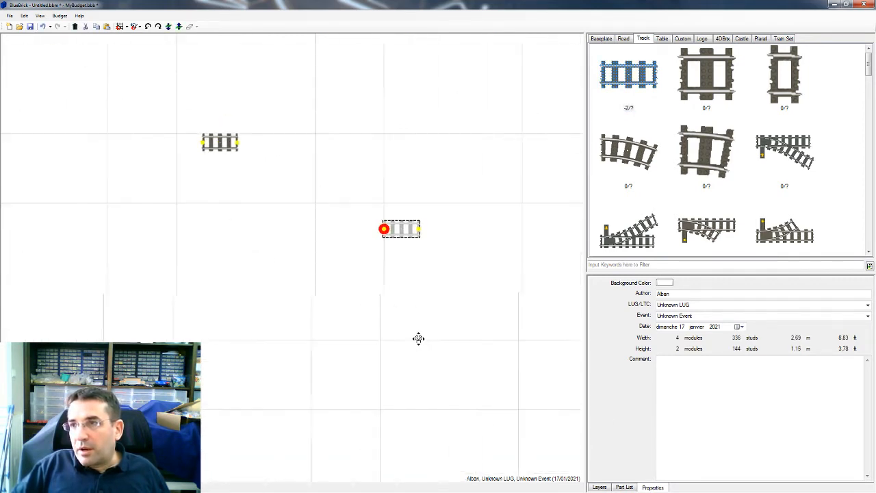
{"action": "scroll", "coordinate": [259, 273], "scroll_direction": "down", "scroll_amount": 3}
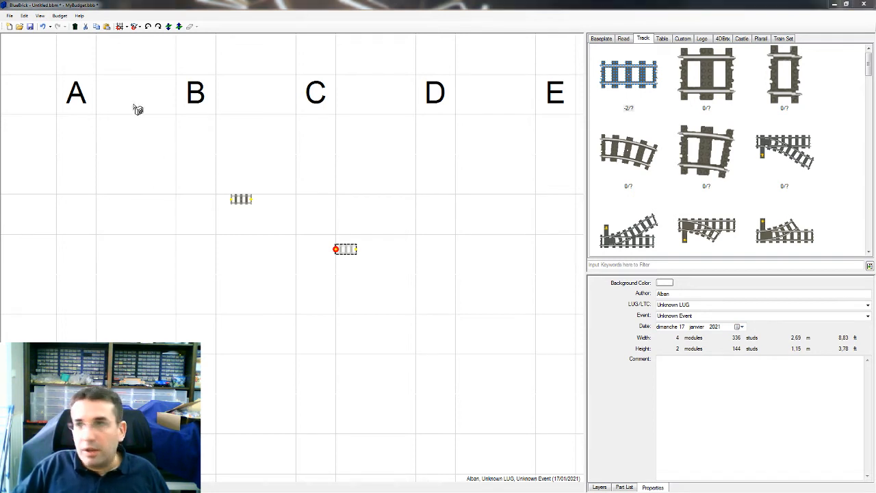
Clear the new map template setting in the preferences
{"action": "left_click", "coordinate": [24, 15]}
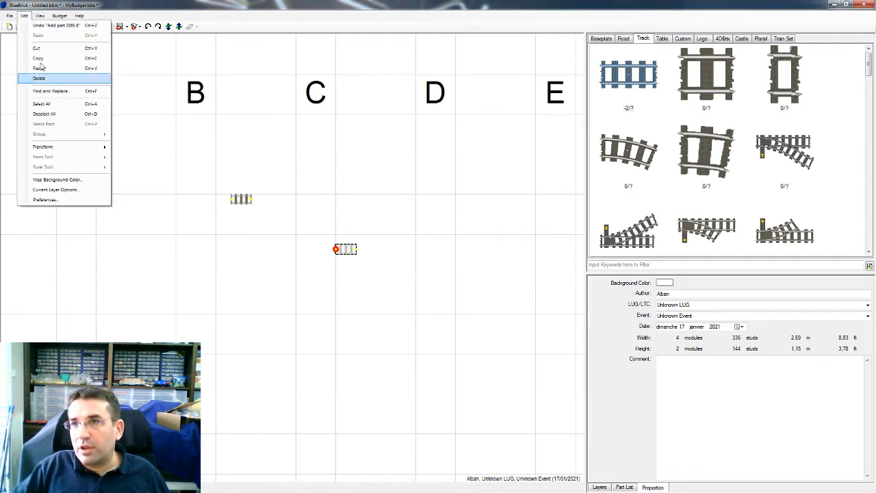
{"action": "left_click", "coordinate": [48, 199]}
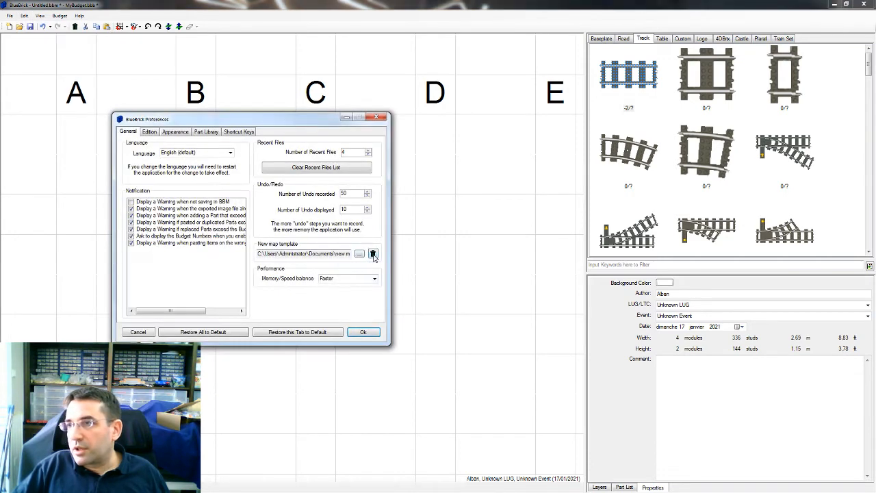
{"action": "left_click", "coordinate": [373, 254]}
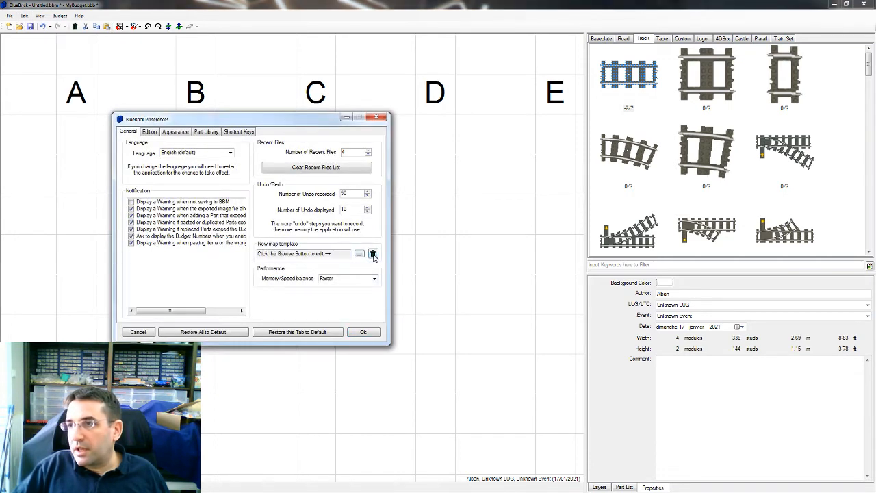
{"action": "left_click", "coordinate": [363, 332]}
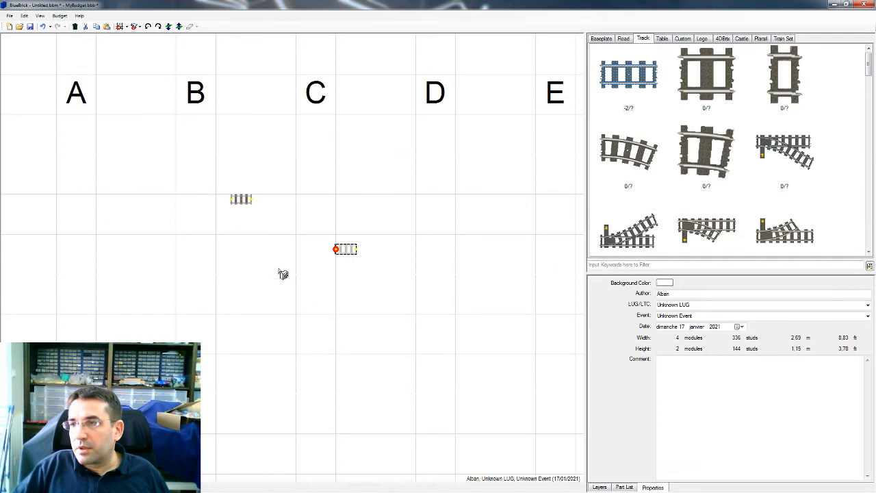
Create a new map without the template, discarding the changes to the current map
{"action": "left_click", "coordinate": [9, 26]}
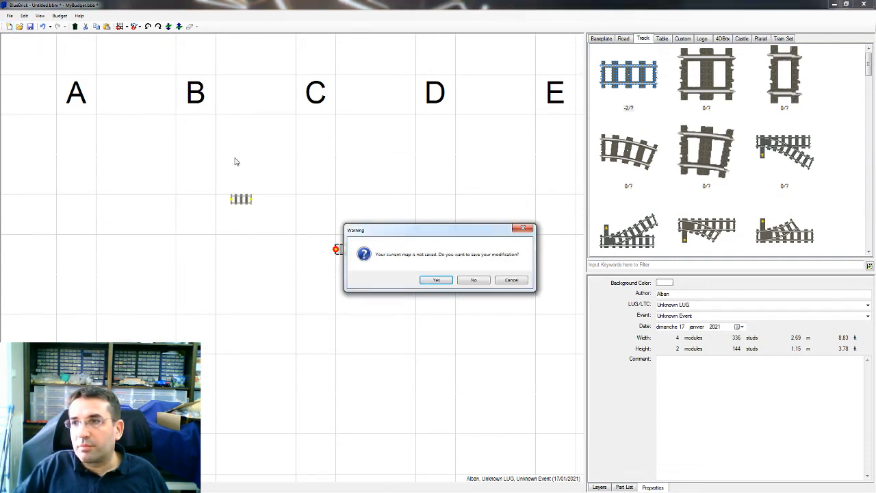
{"action": "left_click", "coordinate": [474, 280]}
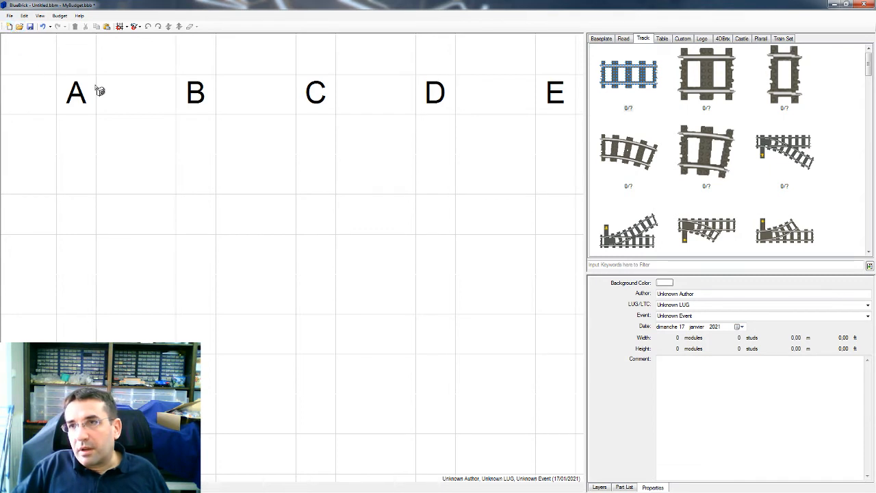
{"action": "left_click_drag", "start_coordinate": [98, 90], "coordinate": [239, 174]}
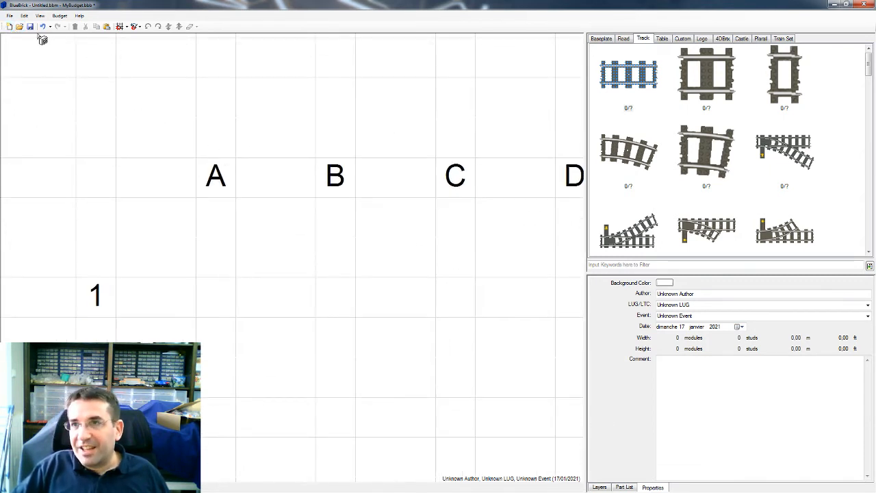
Set the default color scheme to Blue Print in the appearance preferences and apply it to the current map
{"action": "left_click", "coordinate": [24, 15]}
{"action": "left_click", "coordinate": [75, 200]}
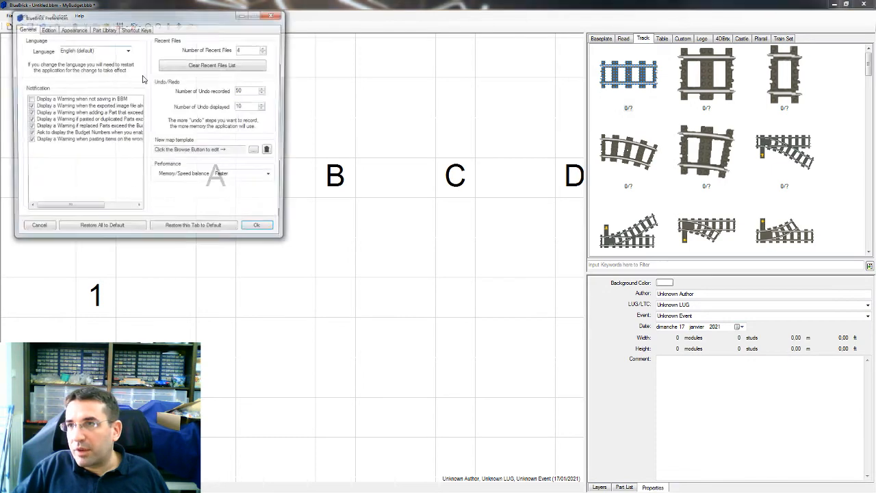
{"action": "left_click", "coordinate": [80, 31]}
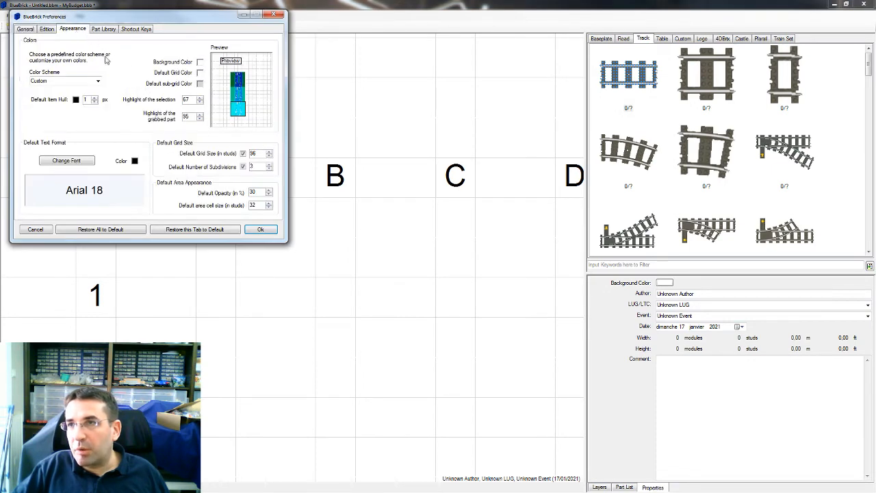
{"action": "left_click", "coordinate": [98, 81]}
{"action": "left_click", "coordinate": [69, 93]}
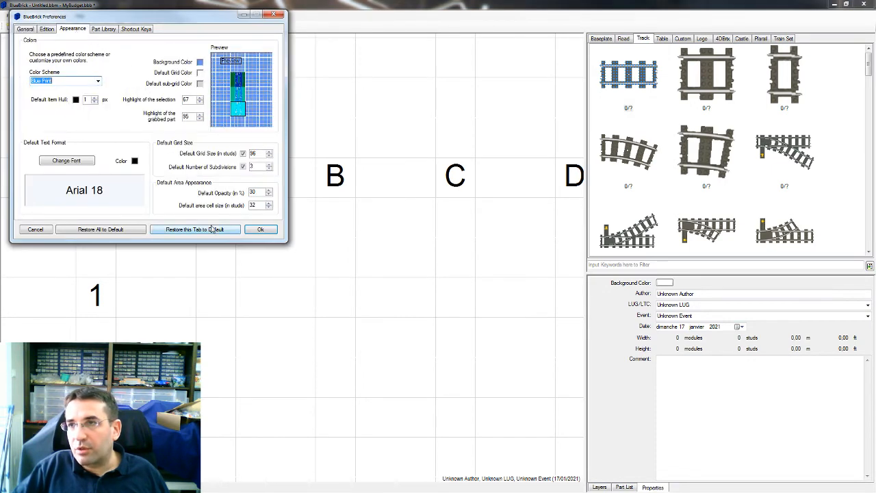
{"action": "left_click", "coordinate": [260, 229]}
{"action": "left_click", "coordinate": [441, 277]}
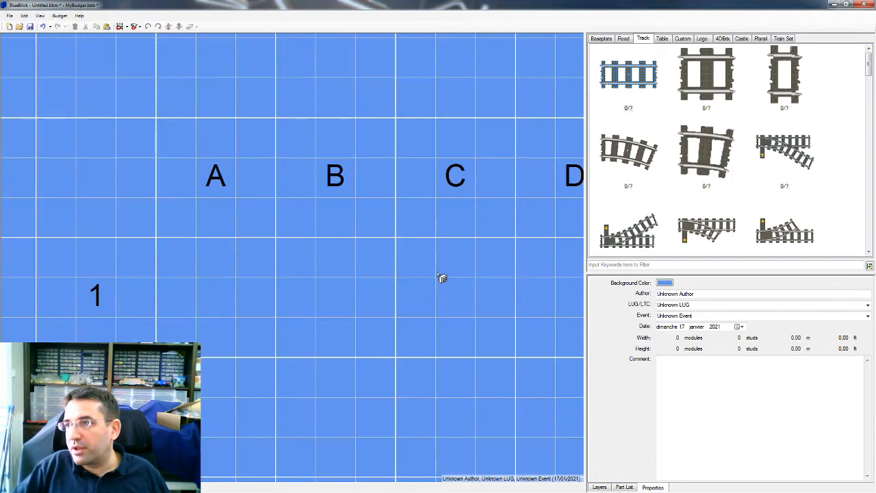
{"action": "left_click", "coordinate": [10, 26]}
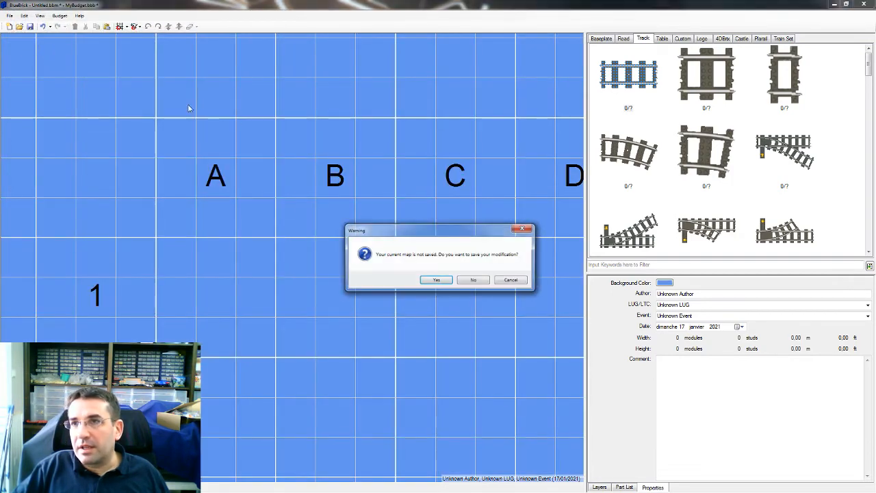
{"action": "left_click", "coordinate": [436, 280]}
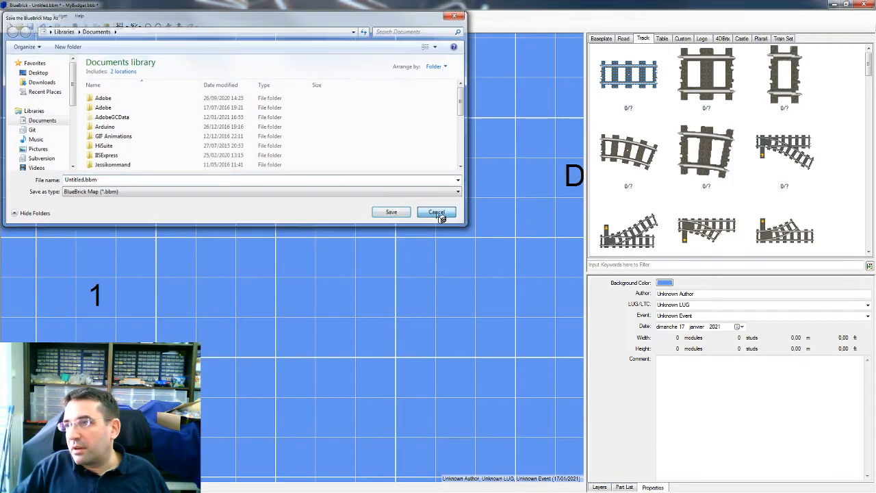
{"action": "left_click", "coordinate": [441, 216]}
Create another new map with the Blue Print color scheme, discarding the unsaved current one
{"action": "left_click", "coordinate": [10, 26]}
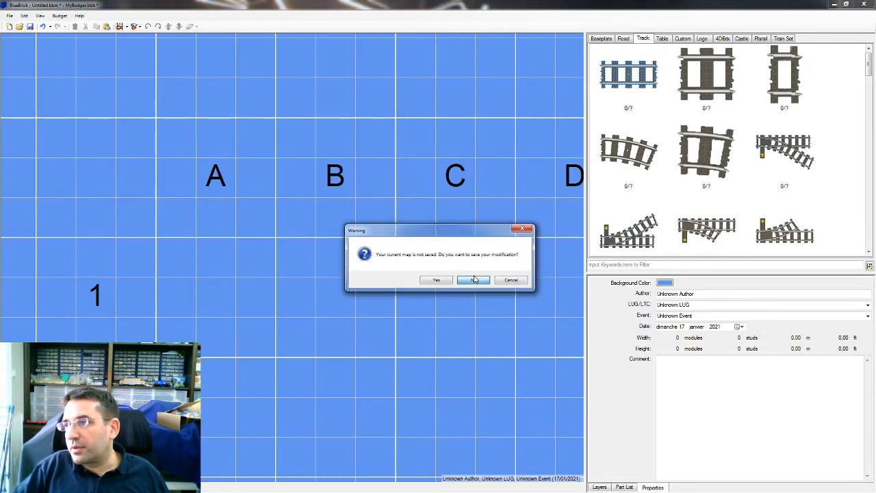
{"action": "left_click", "coordinate": [475, 279]}
{"action": "scroll", "coordinate": [290, 226], "scroll_direction": "down", "scroll_amount": 4}
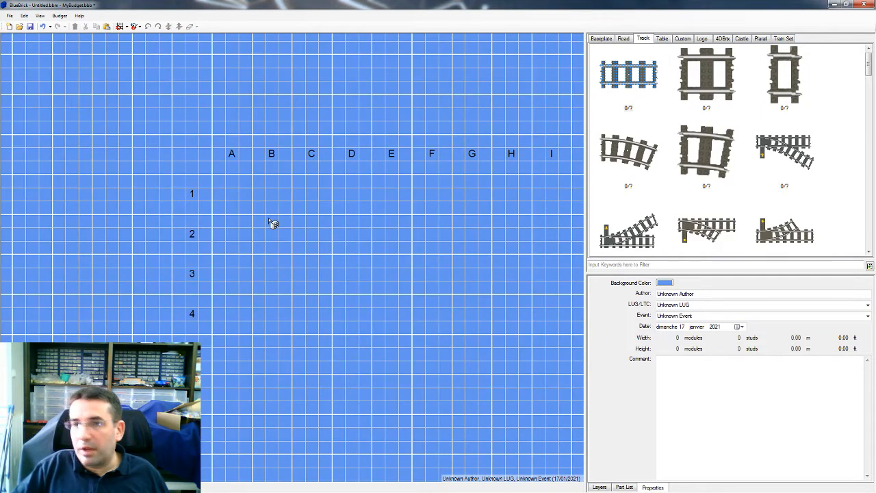
Add an area layer, two brick layers and a text layer, plus another text layer directly above Layer 3
{"action": "scroll", "coordinate": [272, 223], "scroll_direction": "up", "scroll_amount": 1}
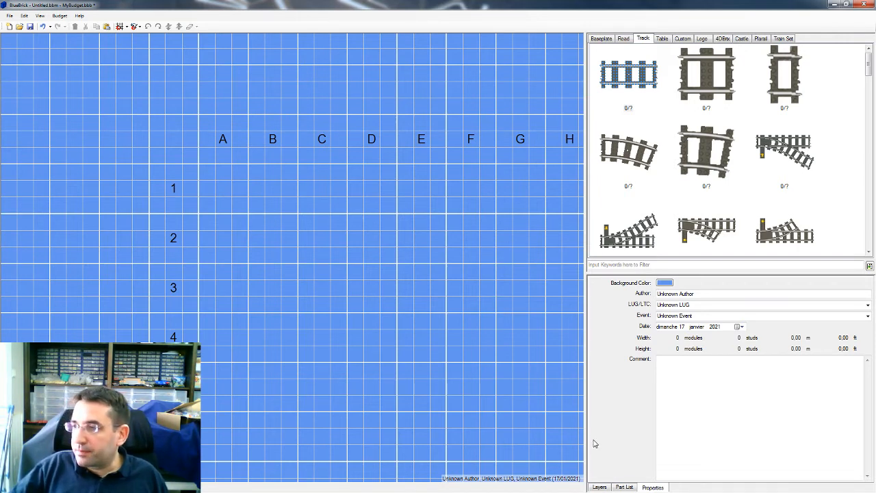
{"action": "left_click", "coordinate": [600, 486]}
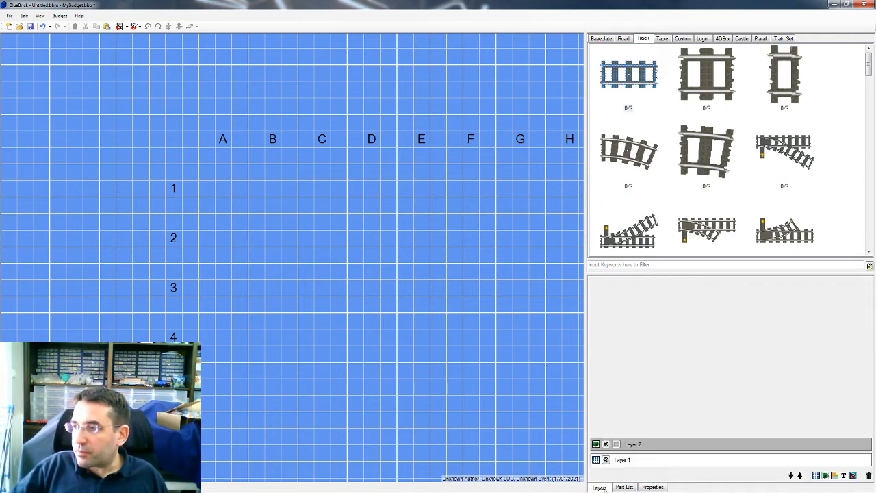
{"action": "left_click", "coordinate": [835, 475]}
{"action": "left_click", "coordinate": [824, 475]}
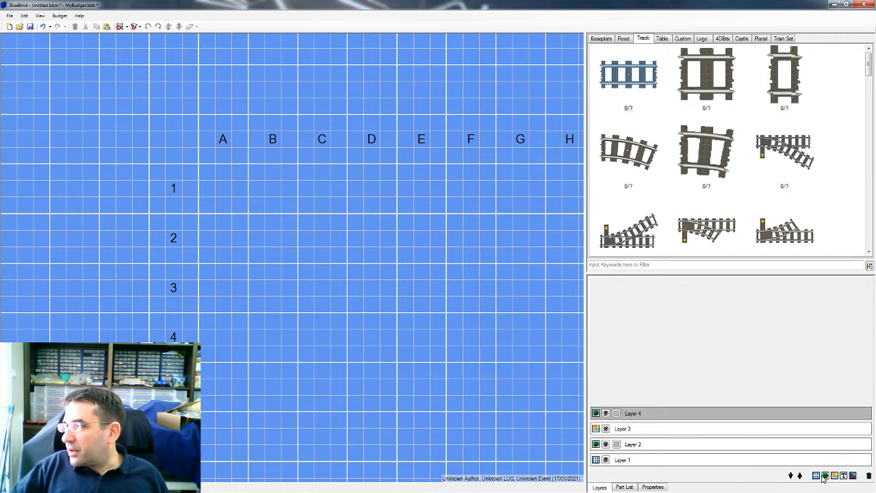
{"action": "left_click", "coordinate": [825, 475]}
{"action": "left_click", "coordinate": [846, 478]}
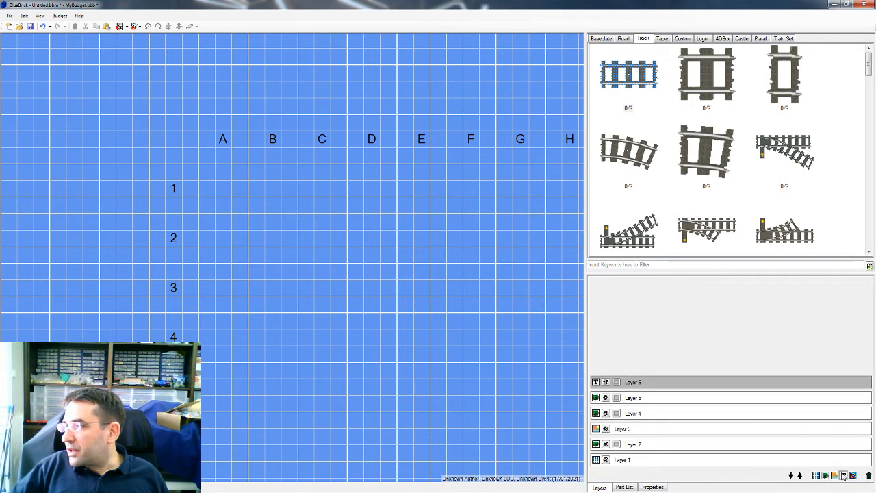
{"action": "left_click", "coordinate": [716, 431]}
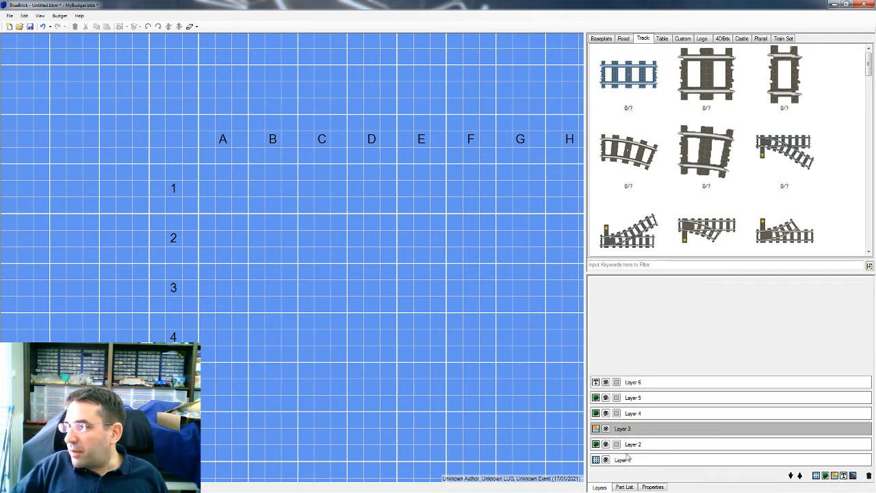
{"action": "left_click", "coordinate": [844, 476]}
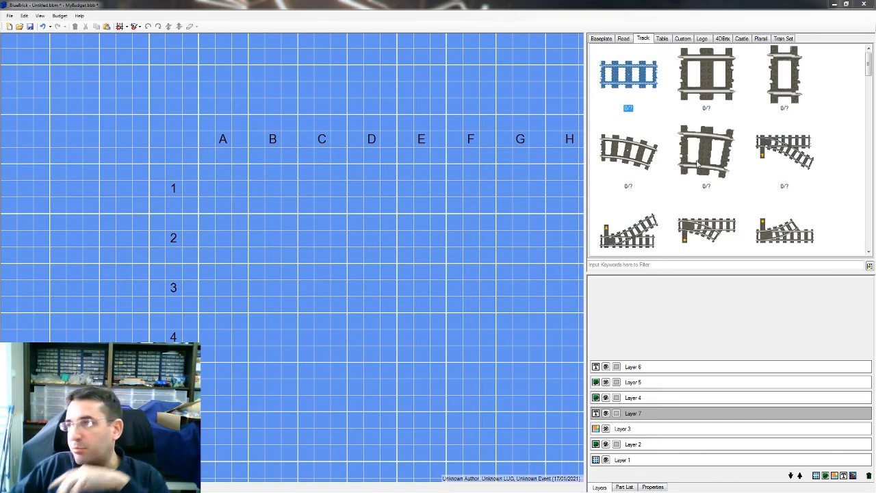
Place a right-branching switch track from the Track library on the map, using brick Layer 4
{"action": "left_click", "coordinate": [785, 151]}
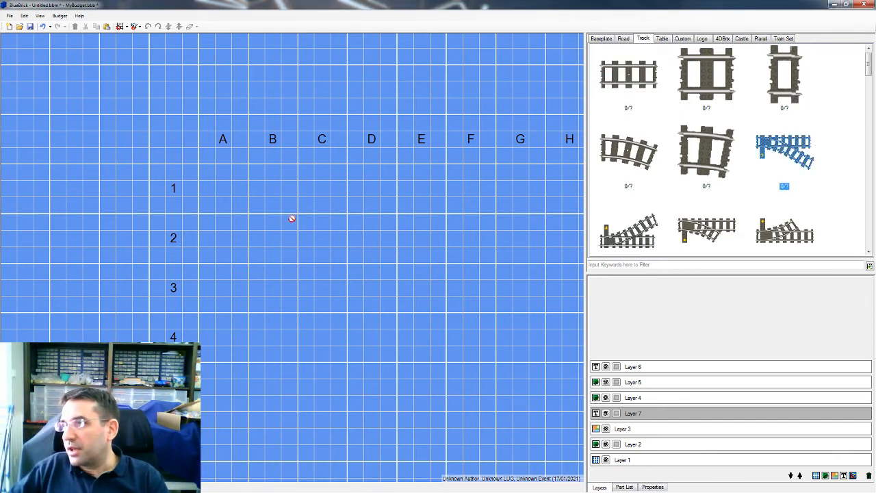
{"action": "left_click", "coordinate": [687, 397]}
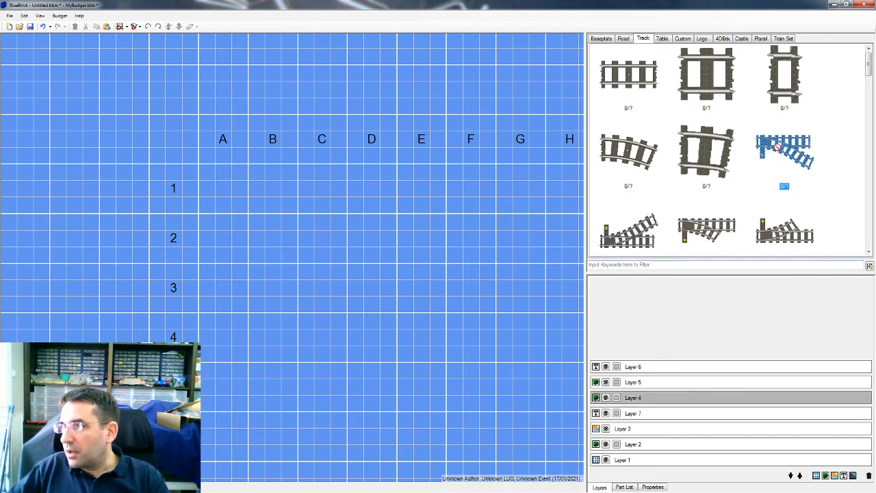
{"action": "left_click_drag", "start_coordinate": [784, 150], "coordinate": [286, 252]}
{"action": "scroll", "coordinate": [334, 243], "scroll_direction": "up", "scroll_amount": 5}
{"action": "left_click_drag", "start_coordinate": [220, 351], "coordinate": [299, 260]}
Attach a straight track to the end of the switch's diverging branch
{"action": "left_click_drag", "start_coordinate": [629, 74], "coordinate": [245, 277]}
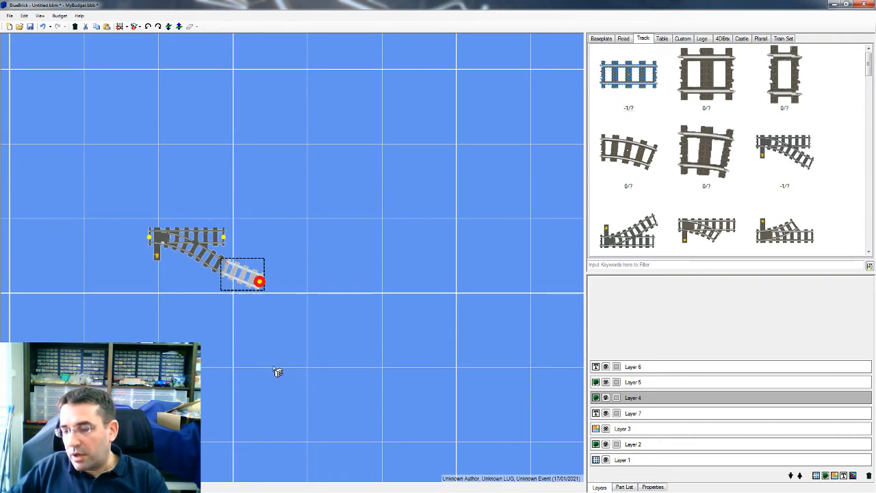
{"action": "key", "text": "ctrl+z"}
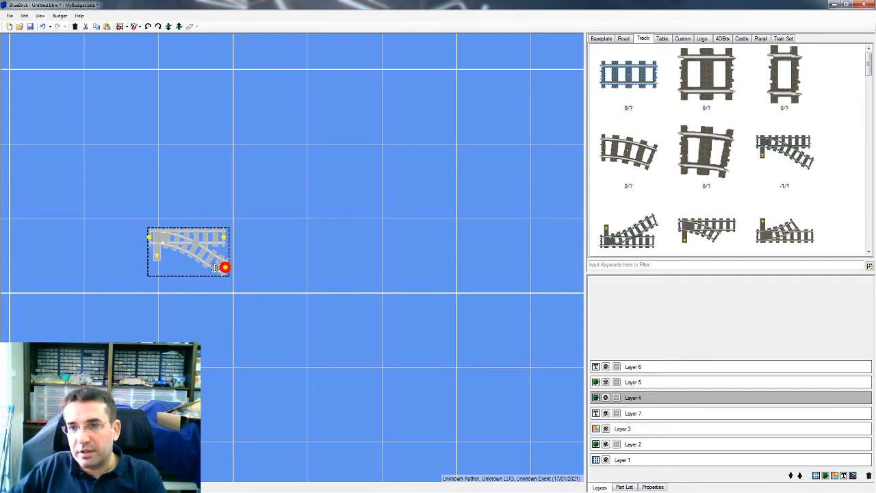
{"action": "scroll", "coordinate": [204, 303], "scroll_direction": "up", "scroll_amount": 2}
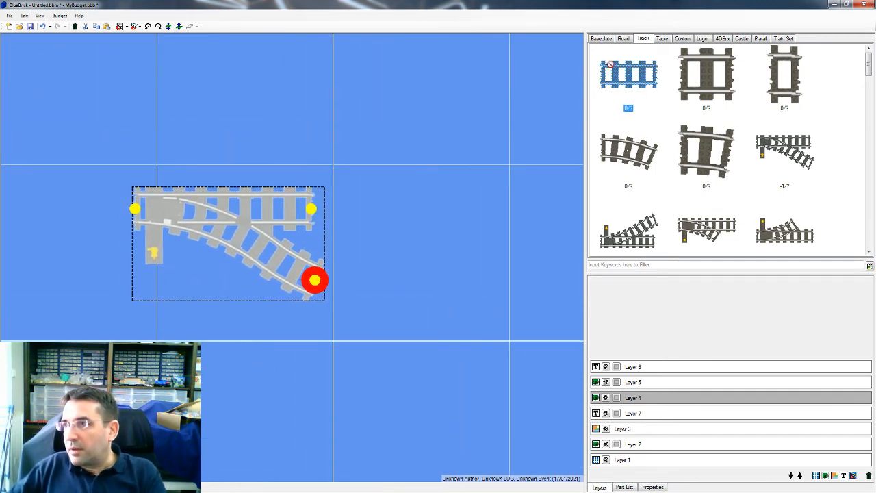
{"action": "left_click_drag", "start_coordinate": [610, 65], "coordinate": [371, 294]}
Attach two straight tracks in a row to the switch's straight branch and delete both of them
{"action": "left_click_drag", "start_coordinate": [628, 67], "coordinate": [383, 220]}
{"action": "double_click", "coordinate": [629, 72]}
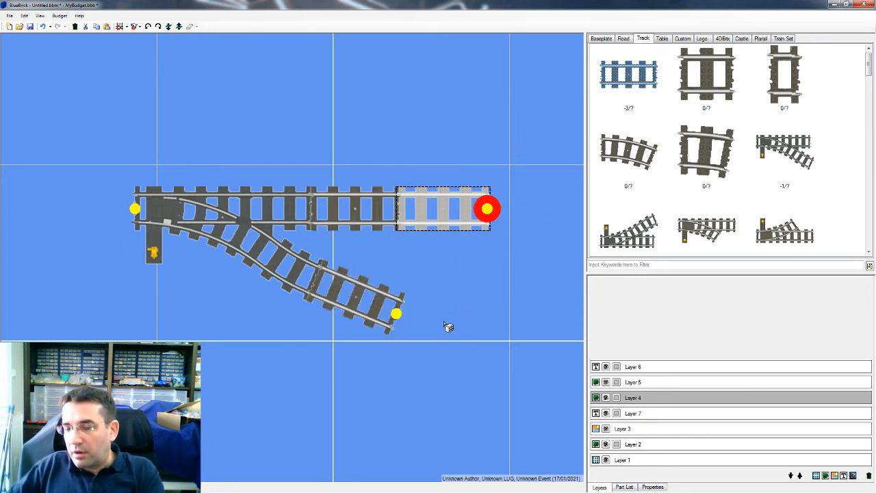
{"action": "key", "text": "Delete"}
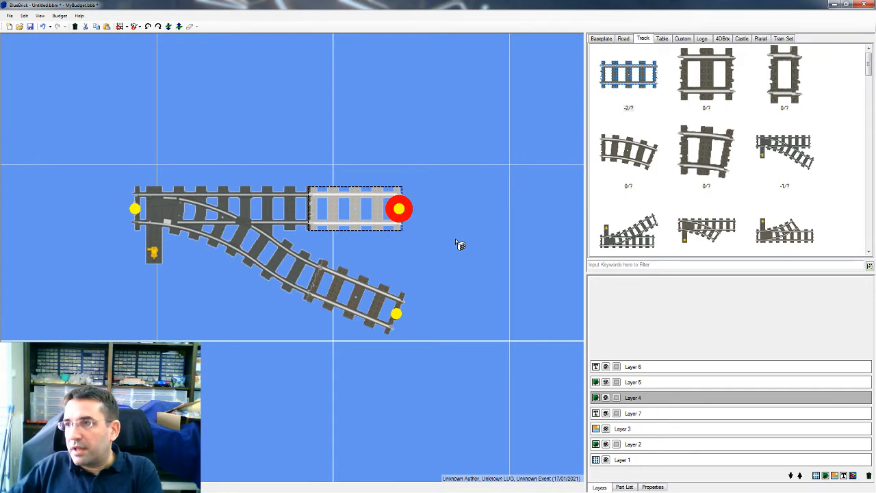
{"action": "key", "text": "Delete"}
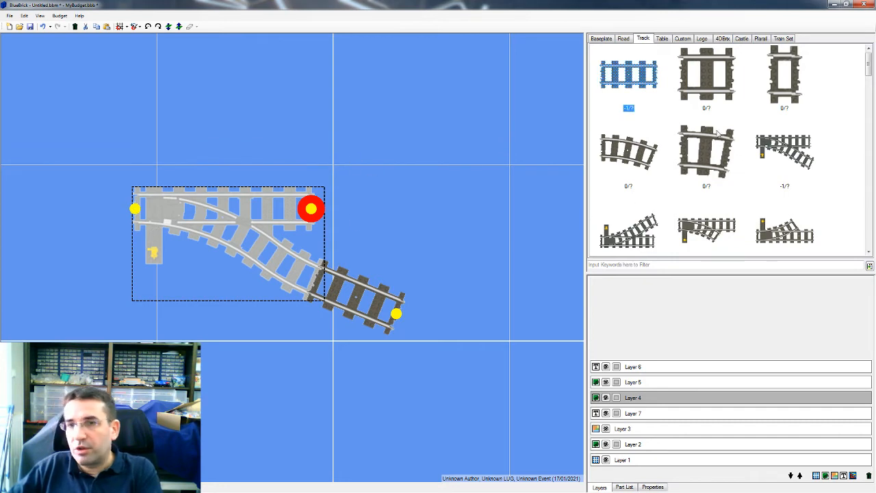
Attach the short straight track to the end of the switch's straight branch
{"action": "left_click_drag", "start_coordinate": [698, 101], "coordinate": [334, 209]}
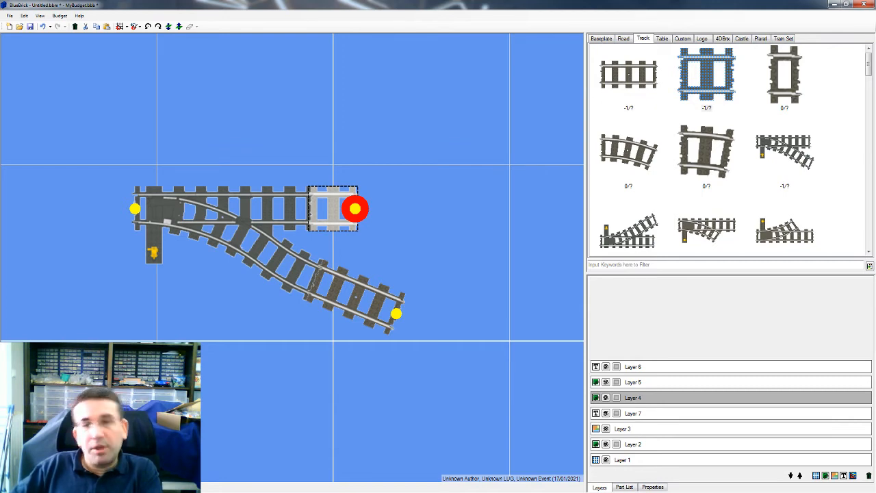
{"action": "scroll", "coordinate": [291, 206], "scroll_direction": "down", "scroll_amount": 2}
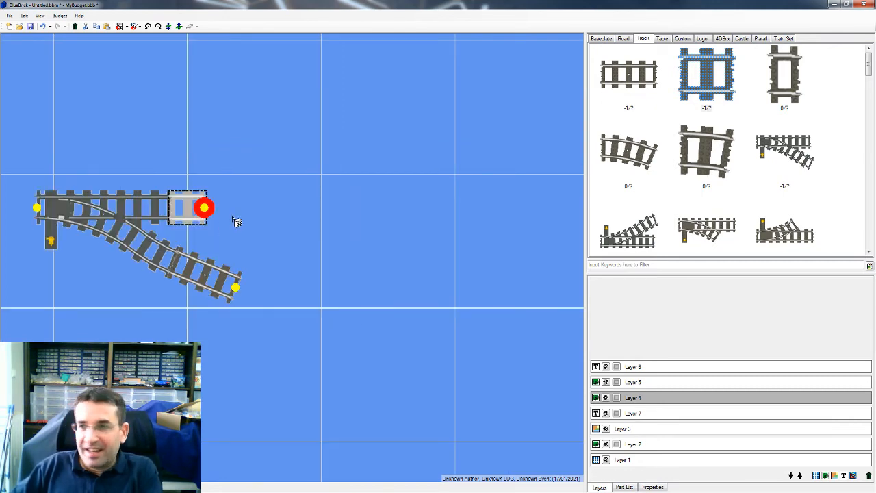
{"action": "scroll", "coordinate": [237, 223], "scroll_direction": "up", "scroll_amount": 2}
{"action": "left_click_drag", "start_coordinate": [231, 250], "coordinate": [340, 231]}
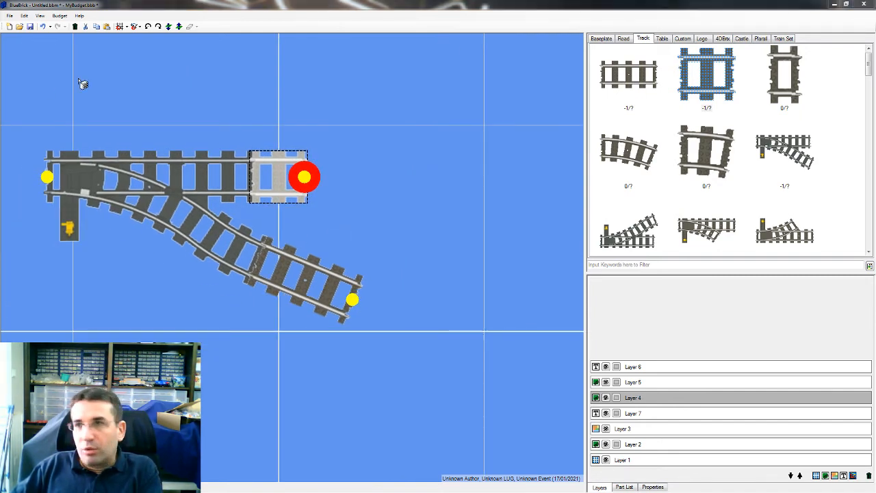
Select the switch track to examine its connection points
{"action": "left_click", "coordinate": [150, 144]}
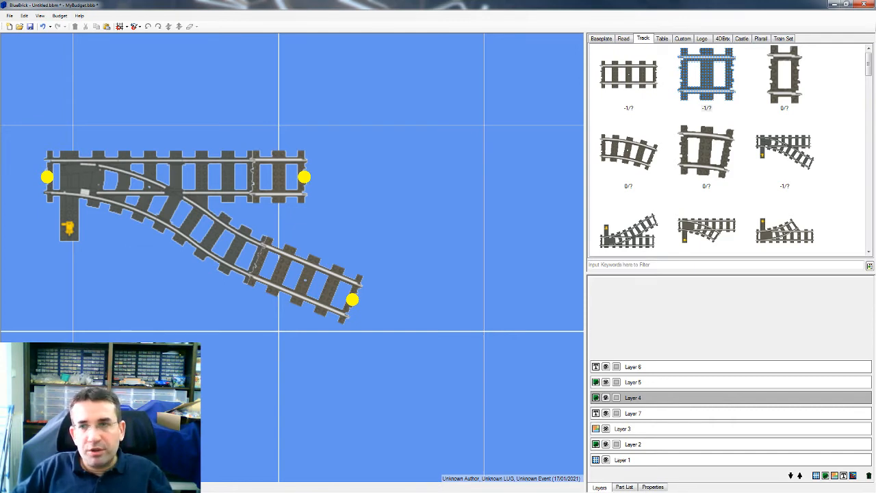
{"action": "left_click_drag", "start_coordinate": [110, 256], "coordinate": [253, 283]}
{"action": "left_click", "coordinate": [284, 226]}
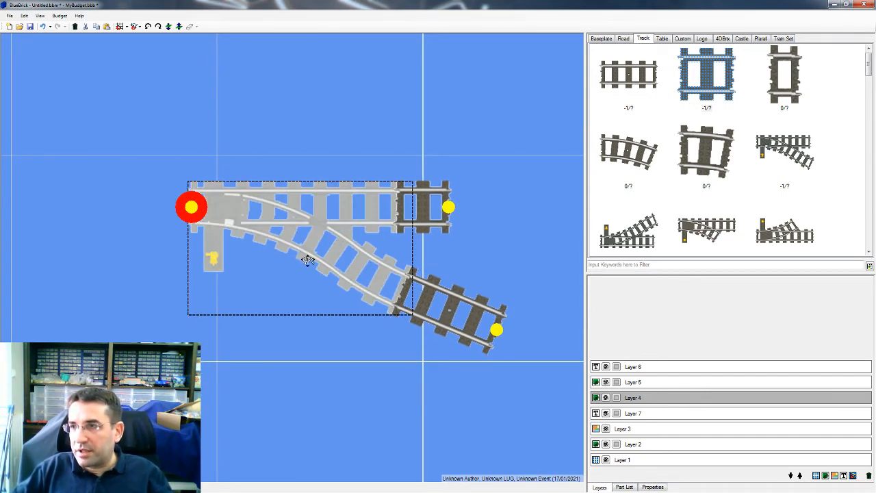
{"action": "left_click_drag", "start_coordinate": [308, 260], "coordinate": [264, 226]}
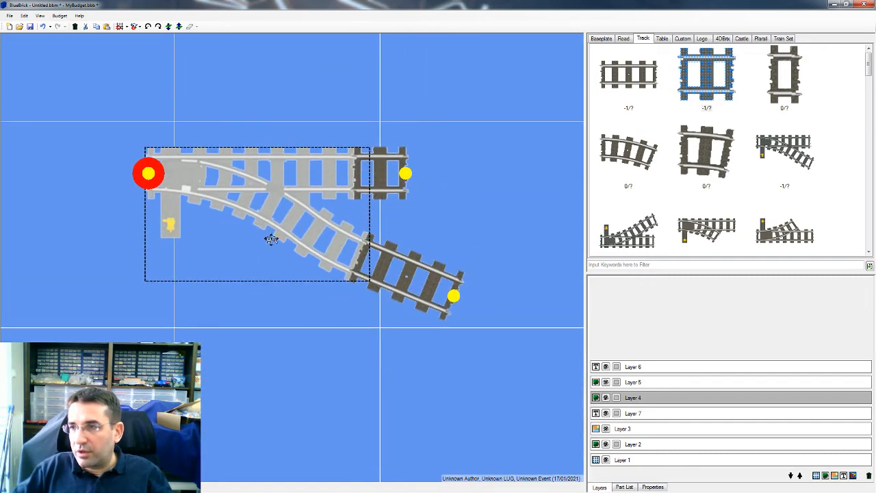
{"action": "scroll", "coordinate": [271, 239], "scroll_direction": "down", "scroll_amount": 4}
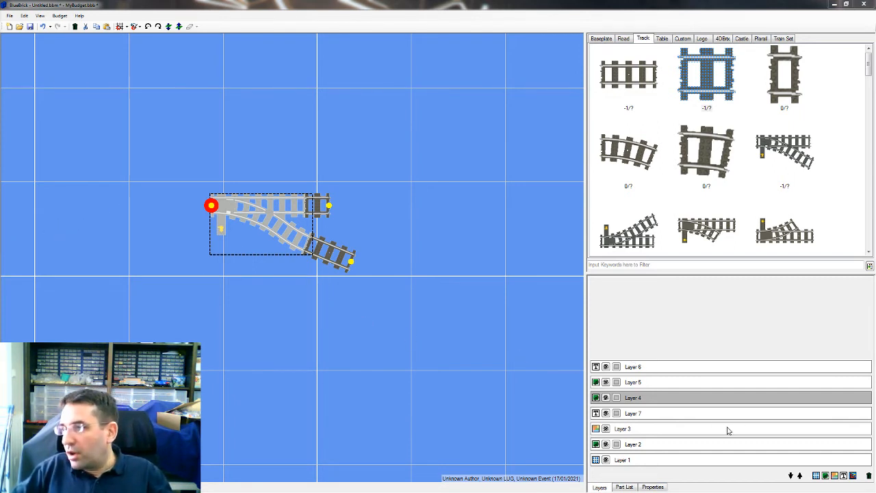
Add a text object reading "Type your text here..." above the track on text Layer 7
{"action": "left_click", "coordinate": [669, 412]}
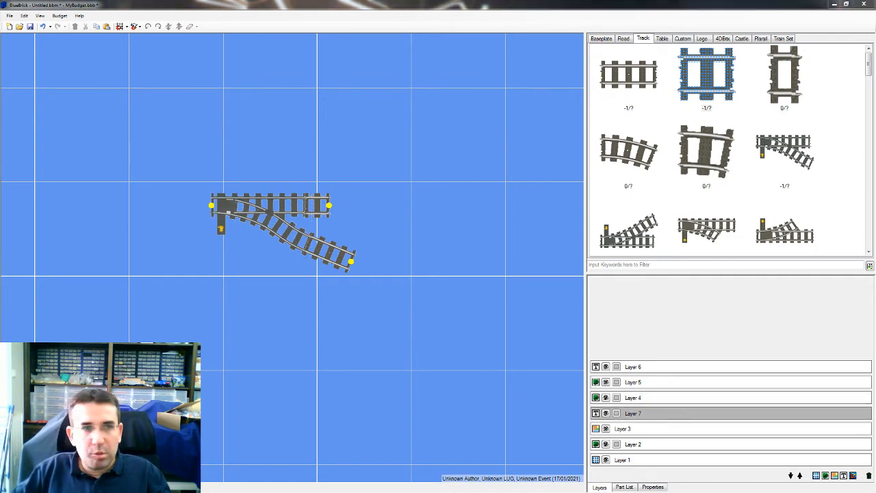
{"action": "left_click_drag", "start_coordinate": [424, 404], "coordinate": [190, 143]}
View the text object's properties and close them without making changes
{"action": "right_click", "coordinate": [299, 121]}
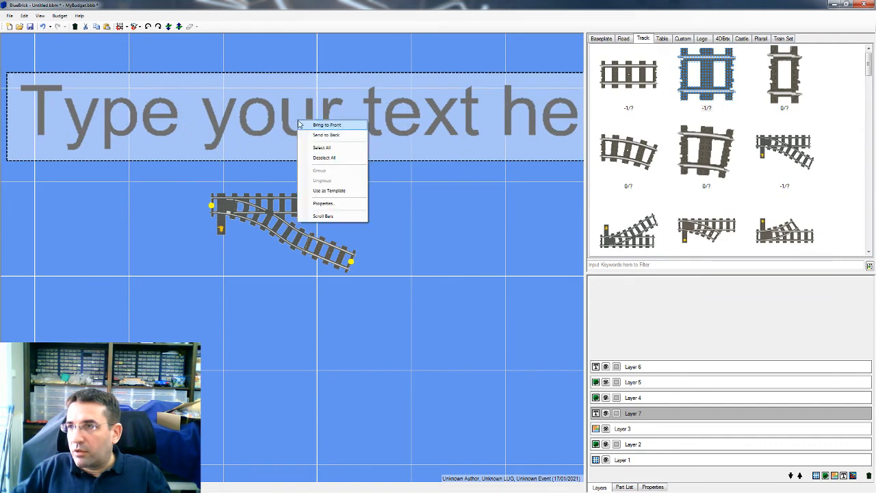
{"action": "left_click", "coordinate": [323, 204]}
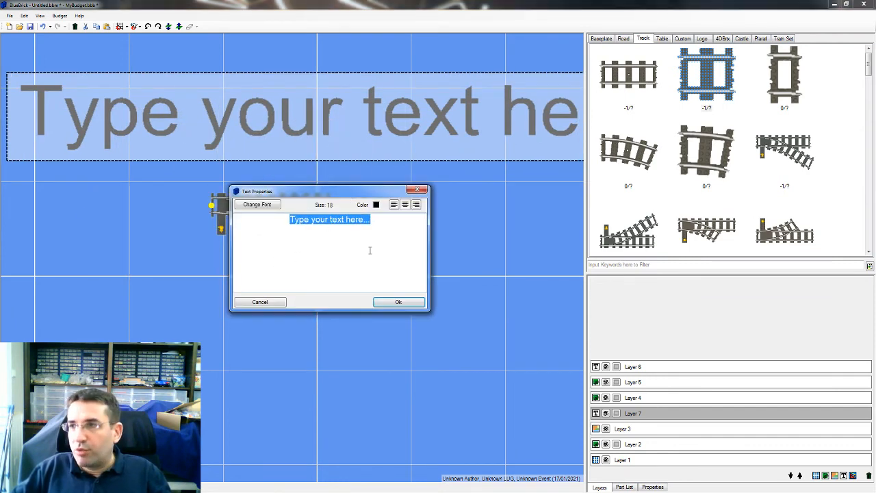
{"action": "left_click", "coordinate": [262, 304]}
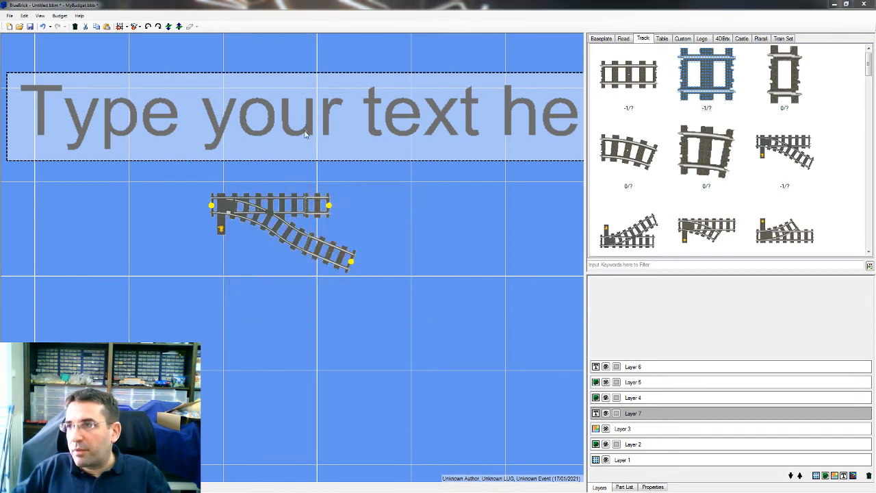
{"action": "double_click", "coordinate": [180, 153]}
{"action": "left_click_drag", "start_coordinate": [180, 153], "coordinate": [288, 166]}
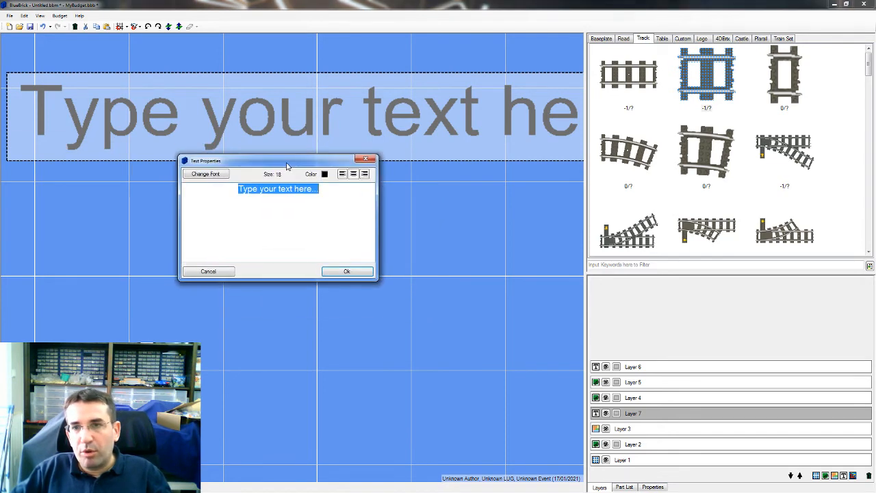
{"action": "left_click", "coordinate": [210, 273]}
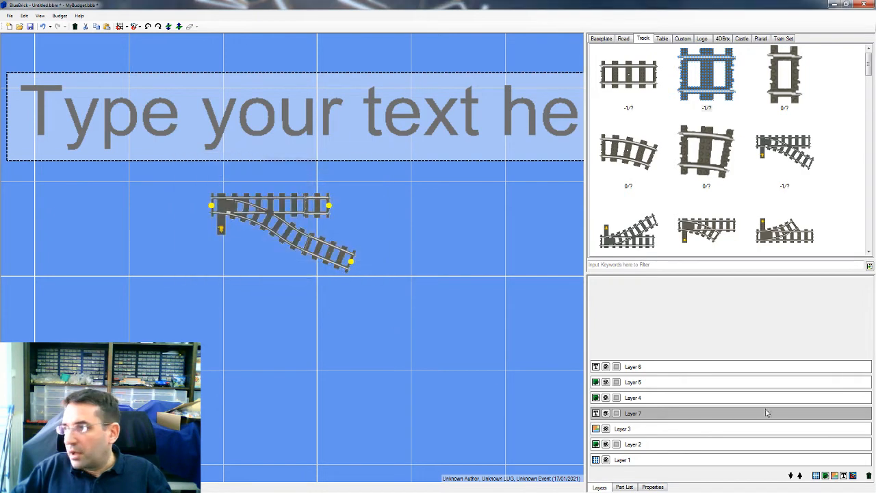
Add a ruler layer and draw a linear ruler about 89 studs long diagonally across the track, offset with guidelines
{"action": "left_click", "coordinate": [853, 475]}
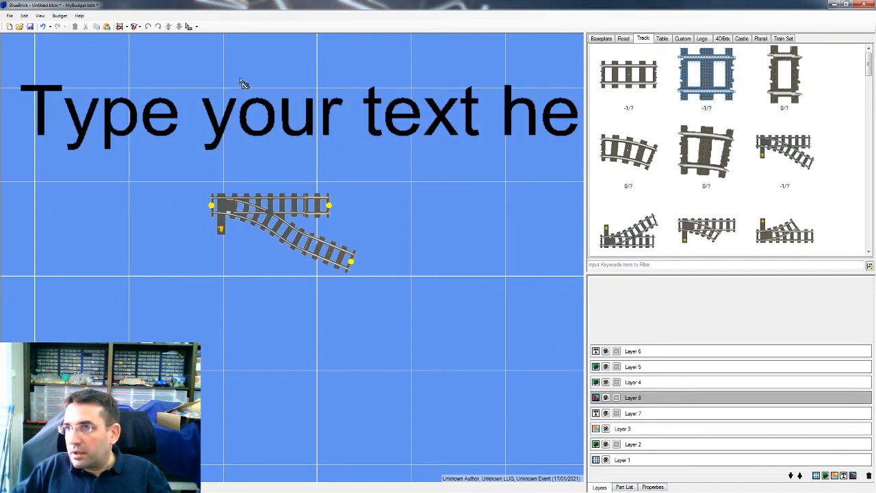
{"action": "left_click", "coordinate": [197, 26]}
{"action": "left_click", "coordinate": [197, 45]}
{"action": "left_click_drag", "start_coordinate": [155, 210], "coordinate": [363, 358]}
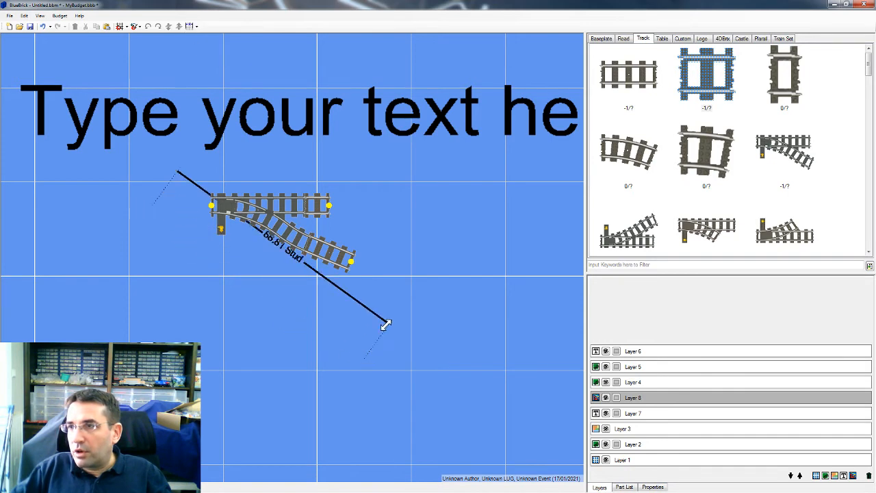
{"action": "left_click", "coordinate": [397, 261]}
View the ruler's line, guideline and measurement properties and close them without making changes
{"action": "right_click", "coordinate": [363, 248]}
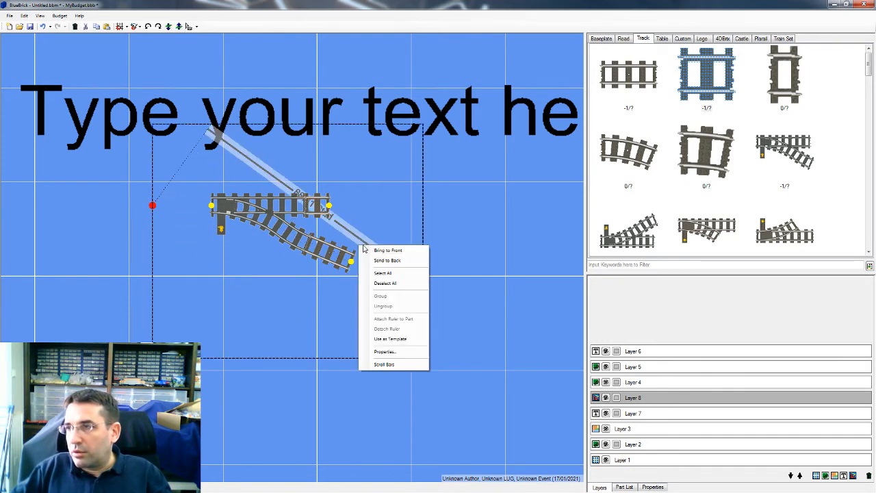
{"action": "left_click", "coordinate": [409, 352]}
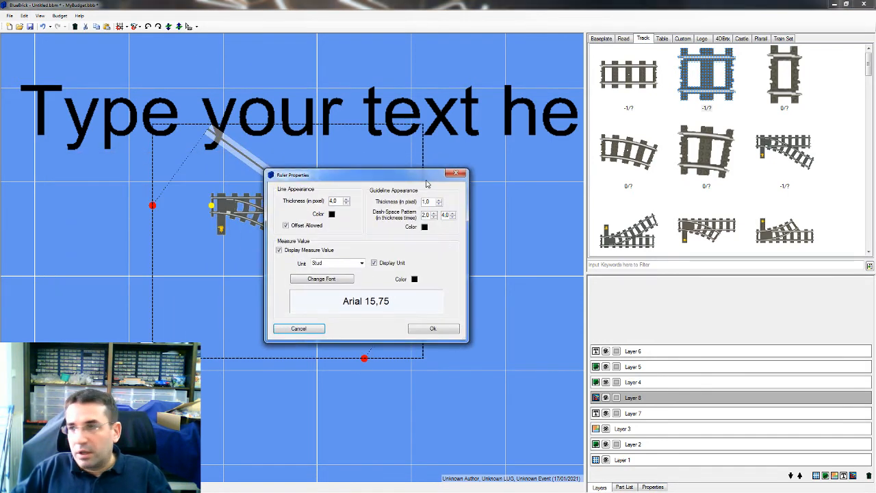
{"action": "left_click", "coordinate": [311, 330]}
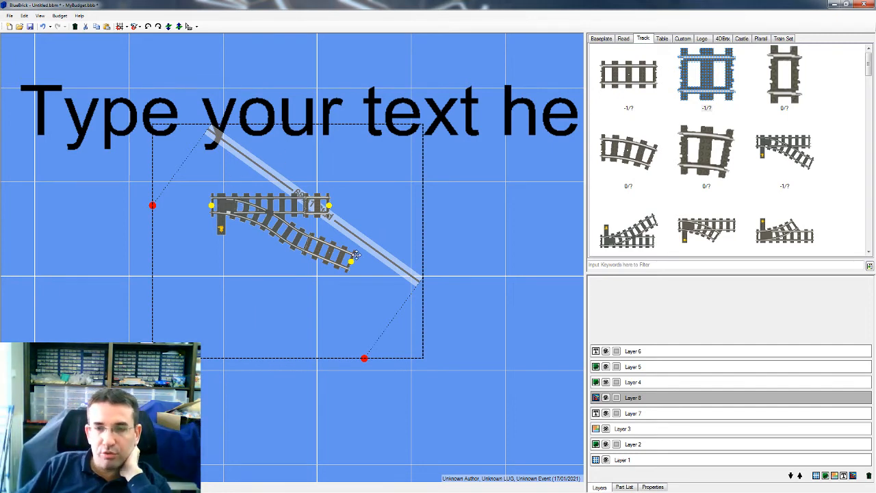
{"action": "right_click", "coordinate": [391, 261]}
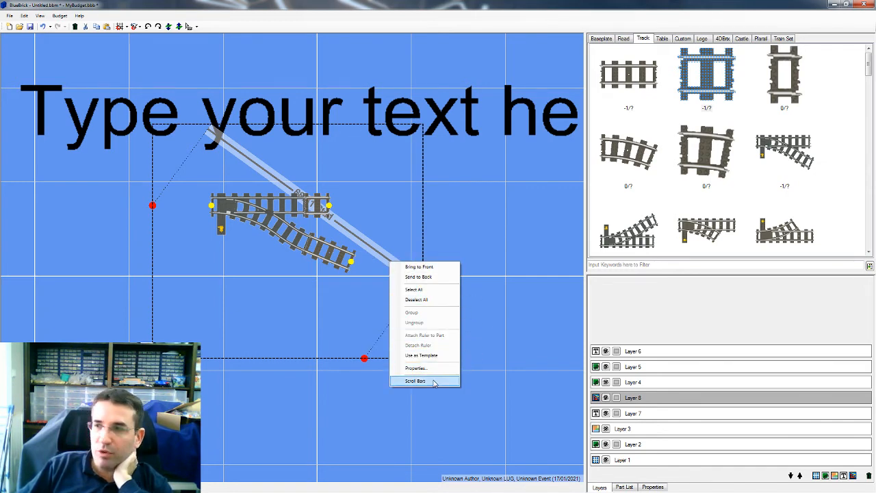
{"action": "left_click", "coordinate": [211, 388]}
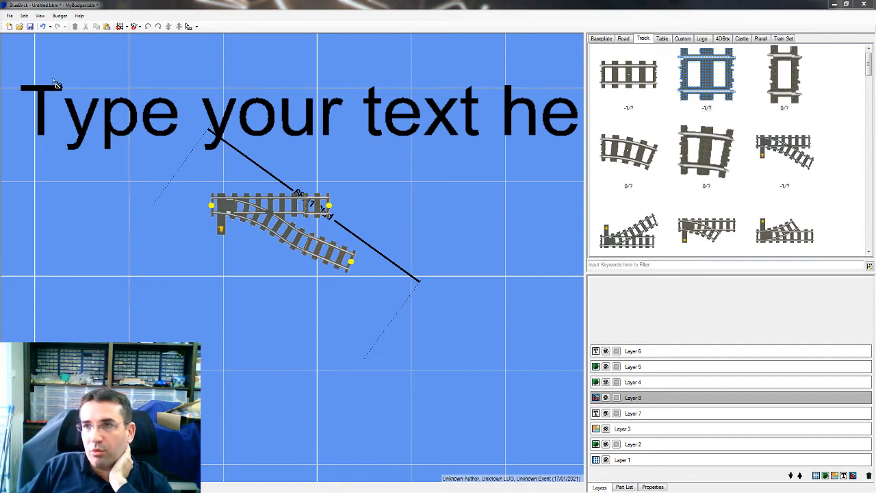
Set the default item hull to pink with a width of 3 px in the appearance preferences
{"action": "left_click", "coordinate": [25, 15]}
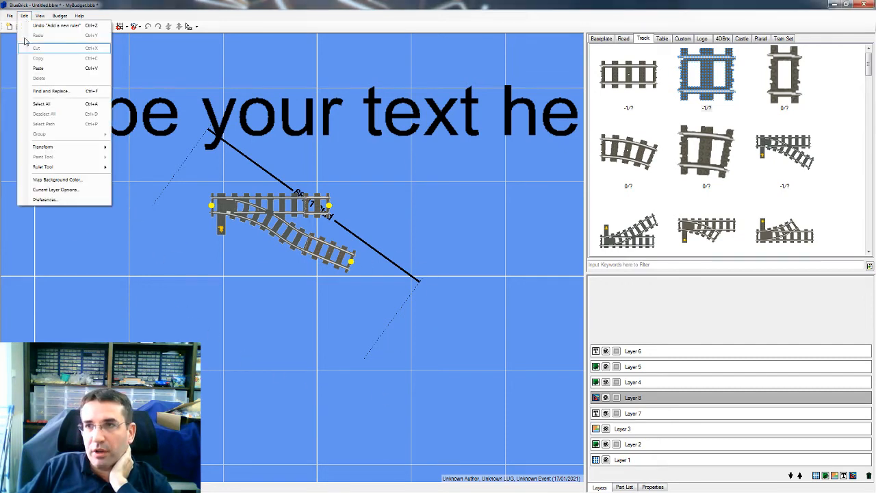
{"action": "left_click", "coordinate": [41, 203]}
{"action": "left_click", "coordinate": [75, 29]}
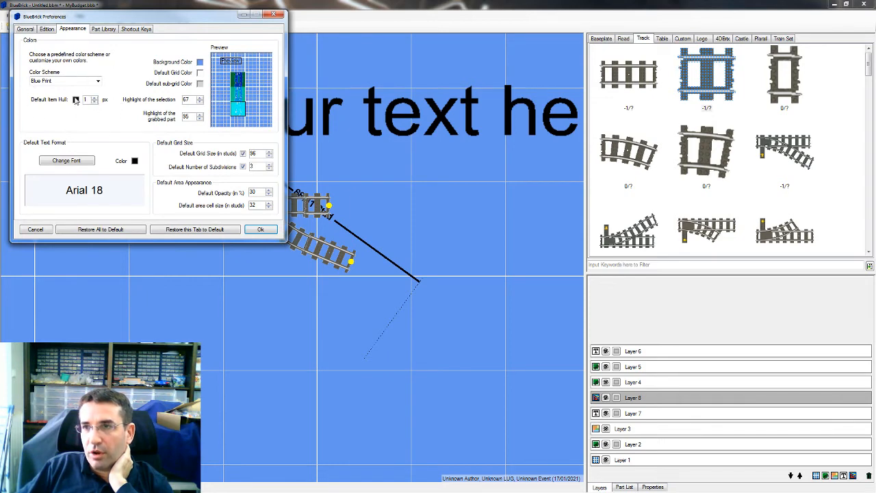
{"action": "left_click", "coordinate": [76, 100]}
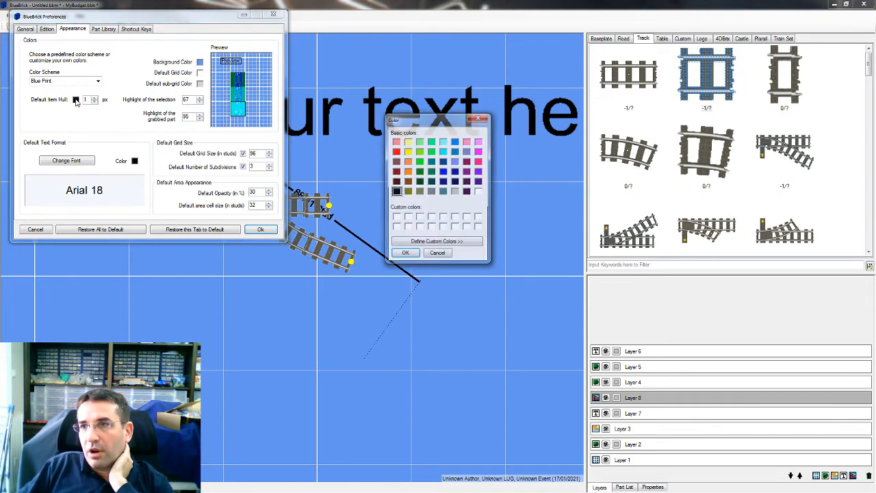
{"action": "left_click", "coordinate": [397, 152]}
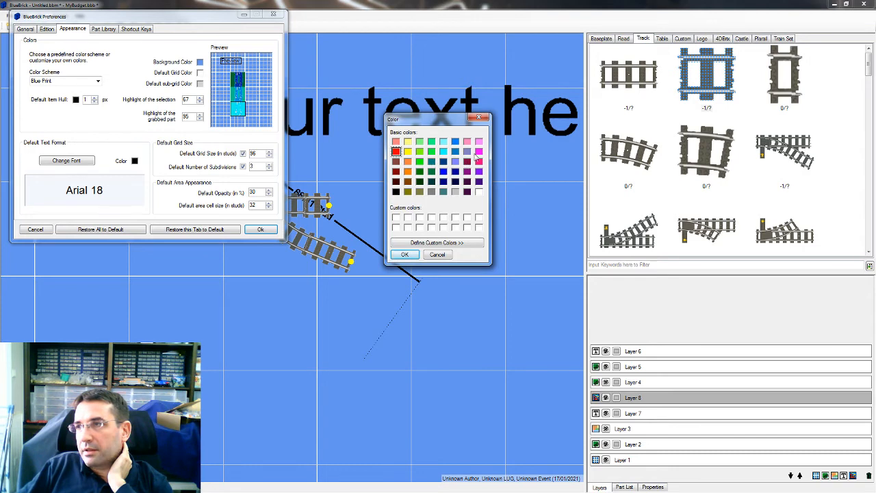
{"action": "left_click", "coordinate": [478, 162]}
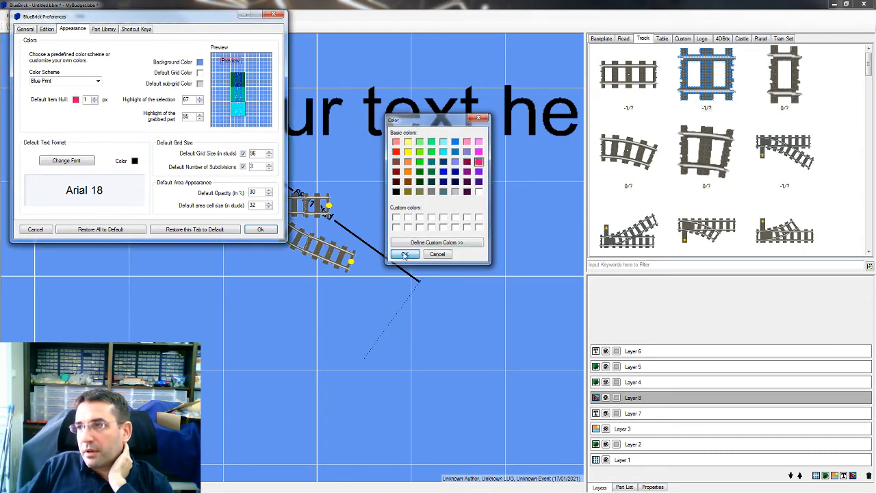
{"action": "left_click", "coordinate": [405, 254]}
{"action": "left_click", "coordinate": [96, 98]}
{"action": "left_click", "coordinate": [96, 98]}
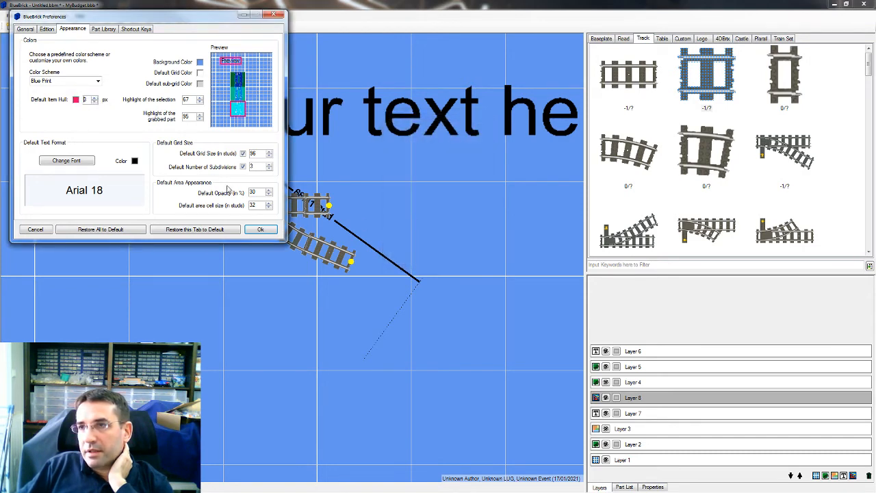
{"action": "left_click", "coordinate": [259, 229]}
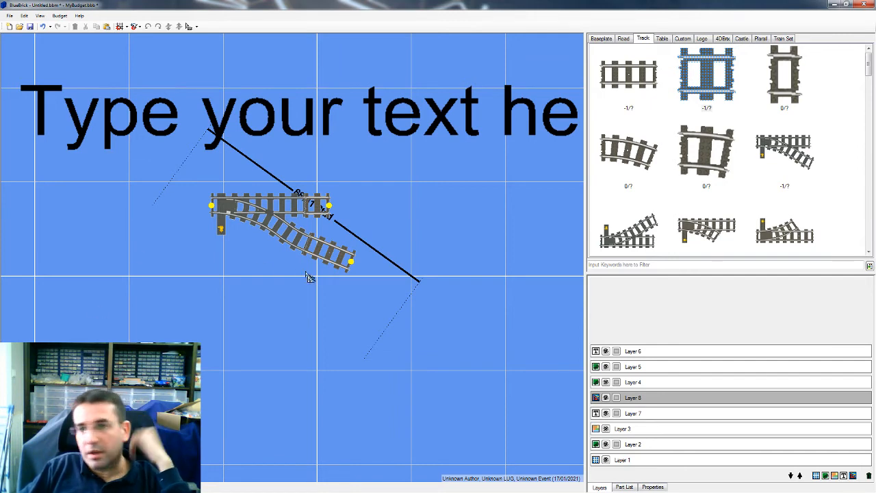
{"action": "scroll", "coordinate": [293, 258], "scroll_direction": "down", "scroll_amount": 1}
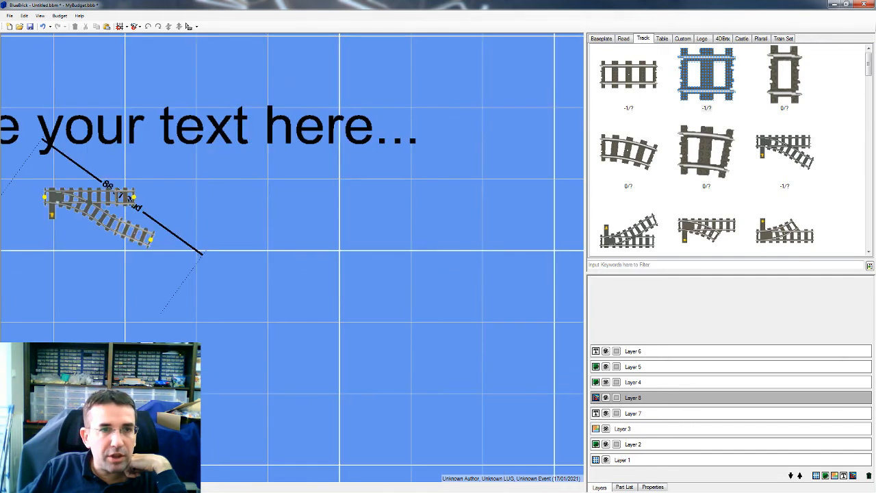
{"action": "scroll", "coordinate": [292, 258], "scroll_direction": "up", "scroll_amount": 1}
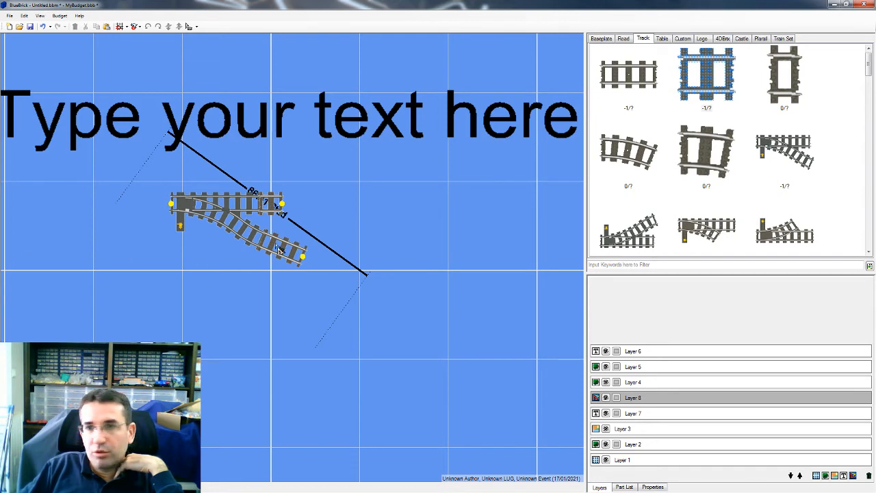
{"action": "left_click", "coordinate": [127, 26]}
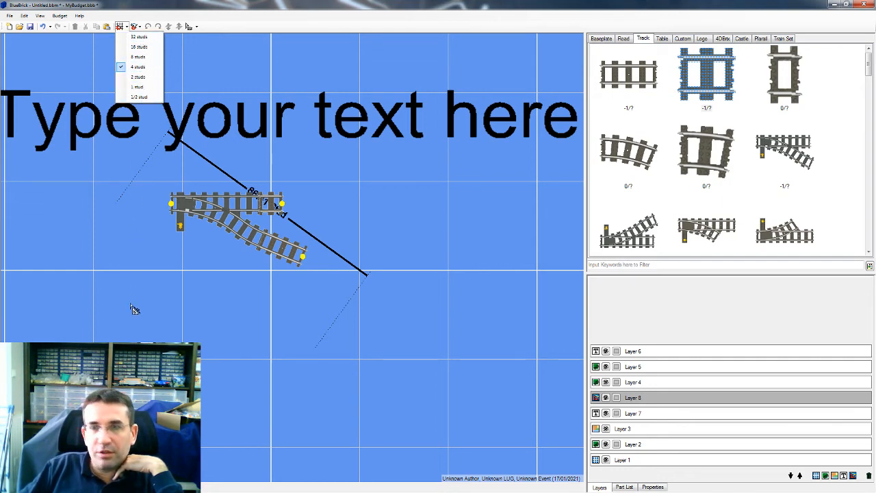
{"action": "left_click", "coordinate": [131, 330]}
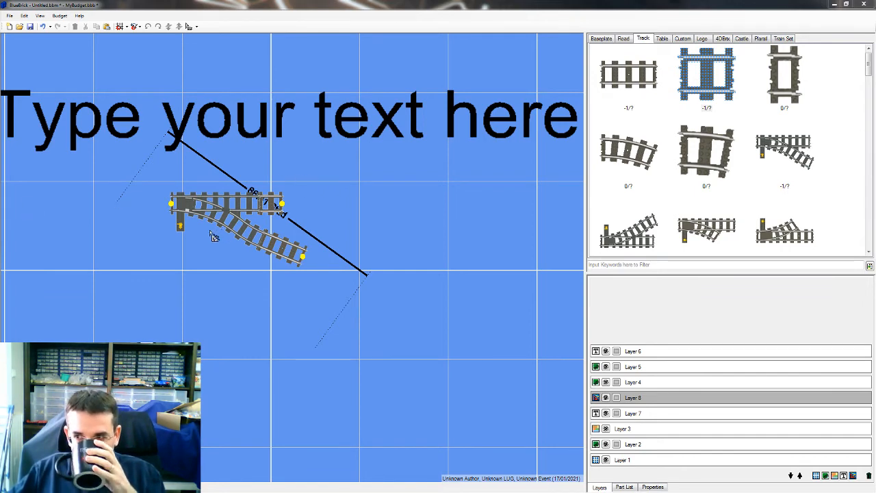
Make track Layer 4 the current layer and move the grouped turnout tracks to open space below the text and ruler
{"action": "left_click", "coordinate": [679, 383]}
{"action": "mouse_move", "coordinate": [278, 259]}
{"action": "left_mouse_down"}
{"action": "mouse_move", "coordinate": [236, 248]}
{"action": "mouse_move", "coordinate": [267, 265]}
{"action": "left_mouse_up"}
{"action": "left_click_drag", "start_coordinate": [308, 317], "coordinate": [218, 301]}
{"action": "left_click", "coordinate": [125, 191]}
{"action": "left_click_drag", "start_coordinate": [311, 297], "coordinate": [151, 192]}
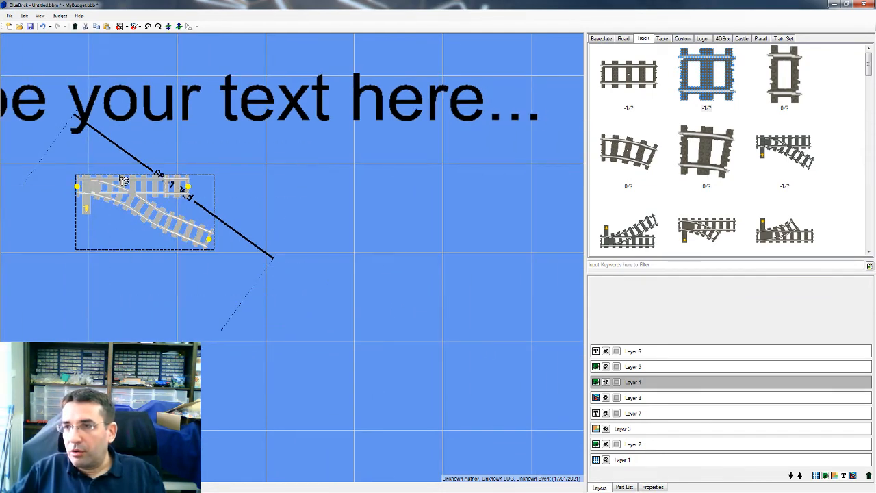
{"action": "left_click_drag", "start_coordinate": [103, 245], "coordinate": [119, 185]}
{"action": "left_click_drag", "start_coordinate": [305, 282], "coordinate": [100, 319]}
{"action": "left_click_drag", "start_coordinate": [302, 350], "coordinate": [365, 141]}
{"action": "scroll", "coordinate": [322, 188], "scroll_direction": "down", "scroll_amount": 2}
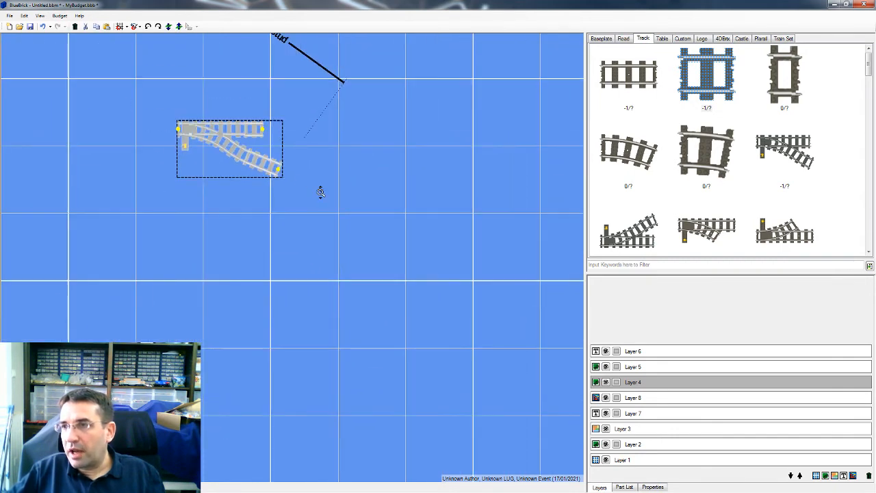
{"action": "left_click_drag", "start_coordinate": [232, 137], "coordinate": [151, 185]}
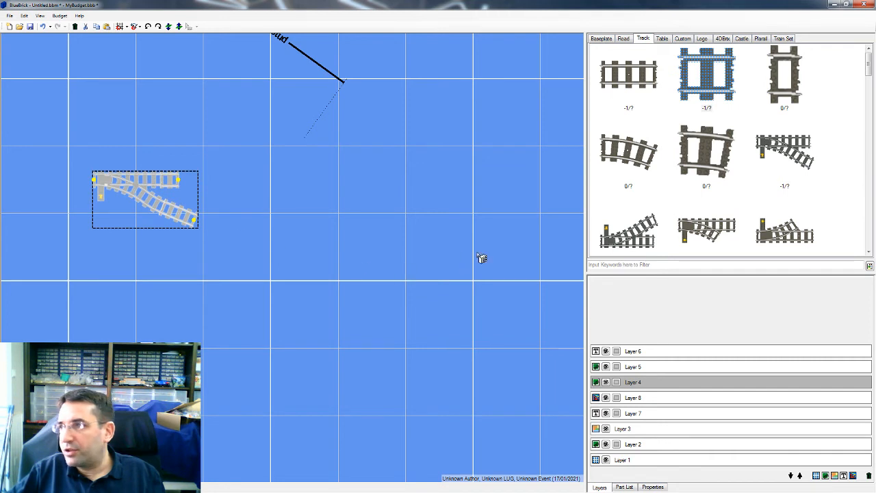
Extend the turnout's diverging branch with one straight track, then try a short piece at its end and delete it
{"action": "left_click", "coordinate": [250, 240]}
{"action": "left_click", "coordinate": [193, 219]}
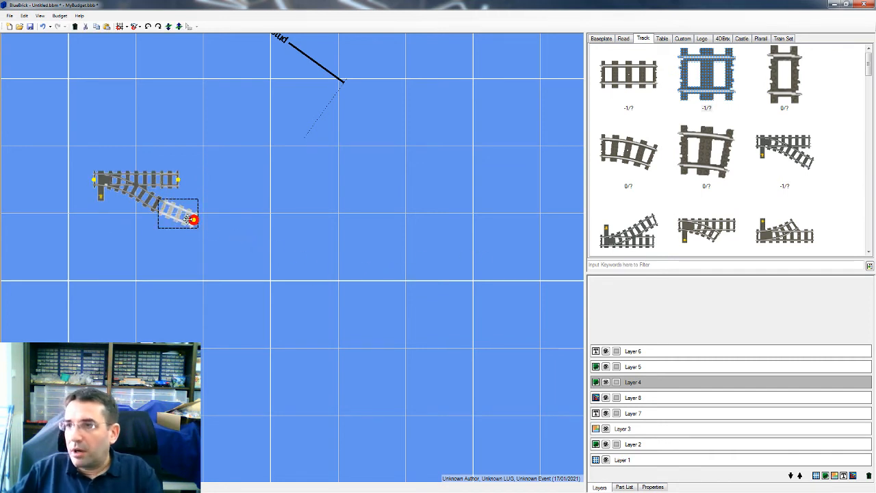
{"action": "double_click", "coordinate": [640, 74]}
{"action": "key", "text": "s"}
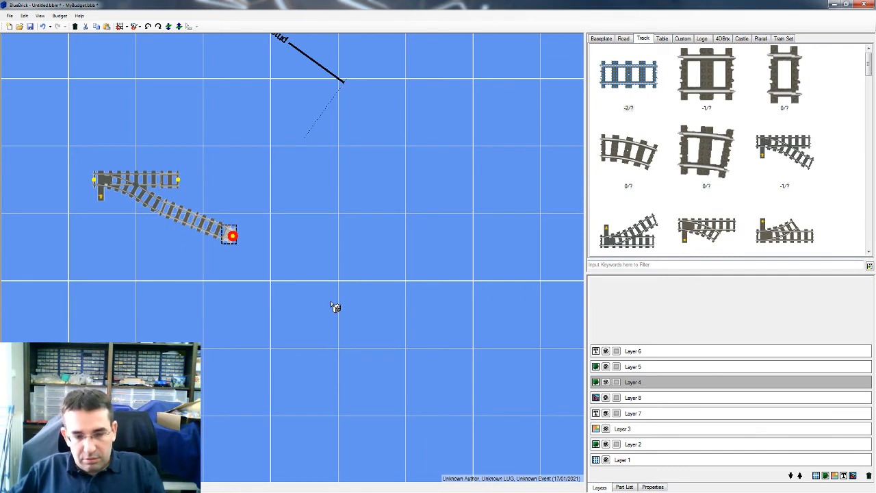
{"action": "key", "text": "Delete"}
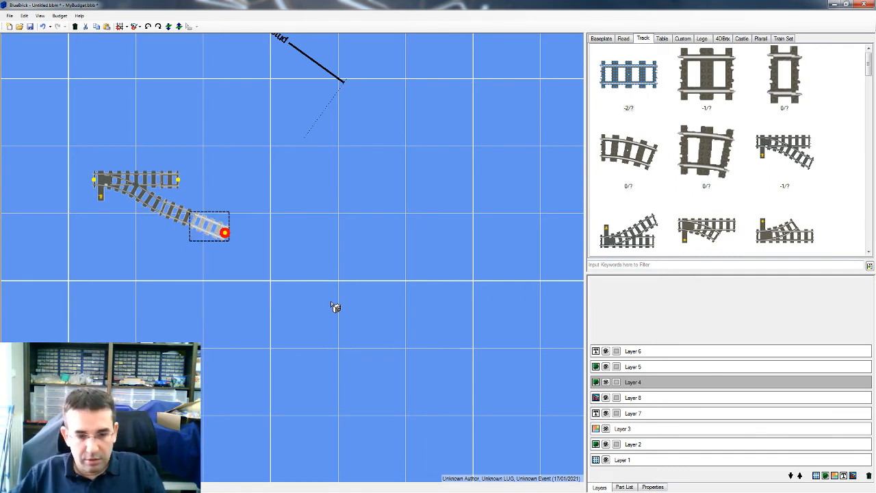
Continue the branch with twelve curved tracks, reversing their direction partway to form a winding S-shaped line
{"action": "key", "text": "c"}
{"action": "key", "text": "c"}
{"action": "key", "text": "c"}
{"action": "key", "text": "c"}
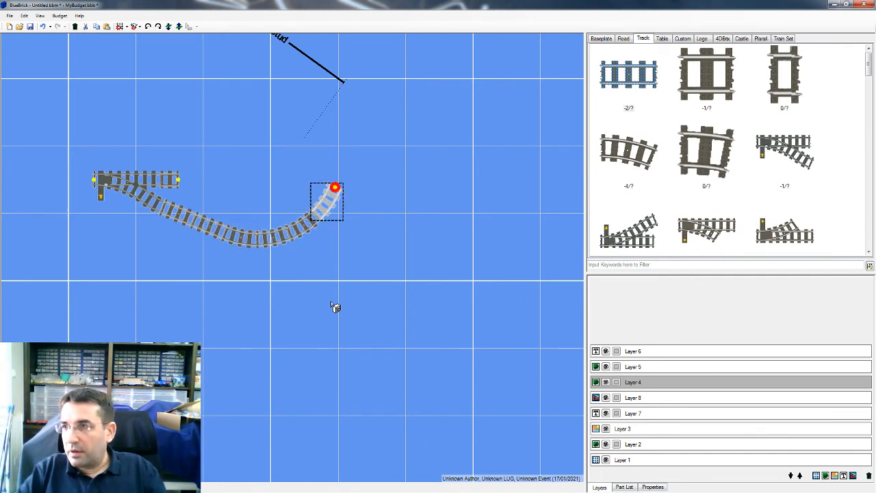
{"action": "key", "text": "c"}
{"action": "key", "text": "c"}
{"action": "key", "text": "c"}
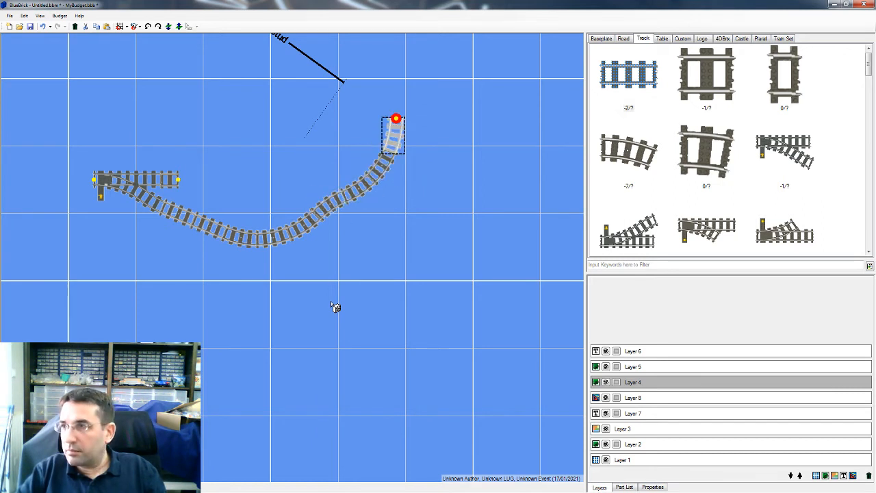
{"action": "key", "text": "c"}
{"action": "key", "text": "c"}
{"action": "key", "text": "c"}
{"action": "key", "text": "c"}
{"action": "key", "text": "c"}
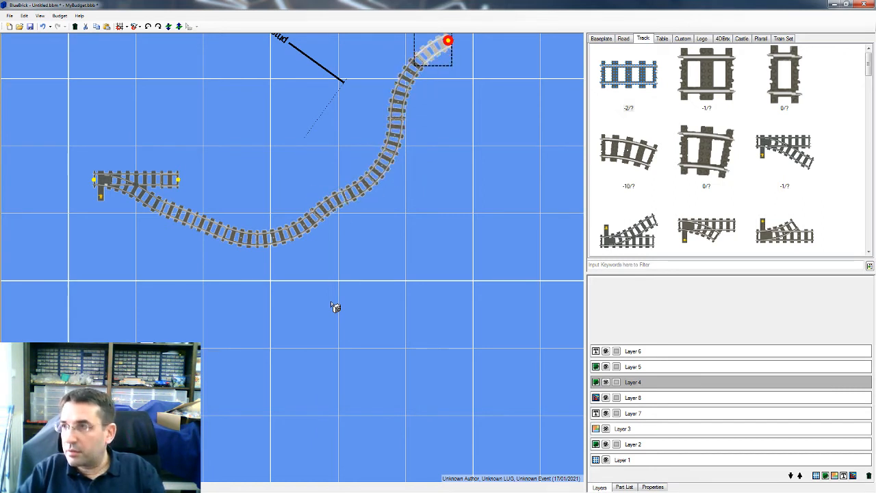
Attach a right-hand turnout to the end of the winding line and extend its diverging branch with two straight tracks
{"action": "left_click", "coordinate": [795, 168]}
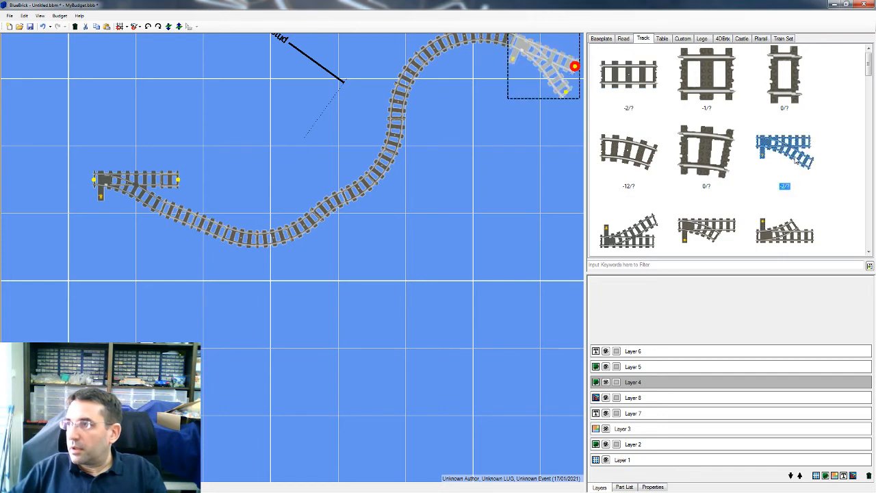
{"action": "left_click", "coordinate": [464, 157]}
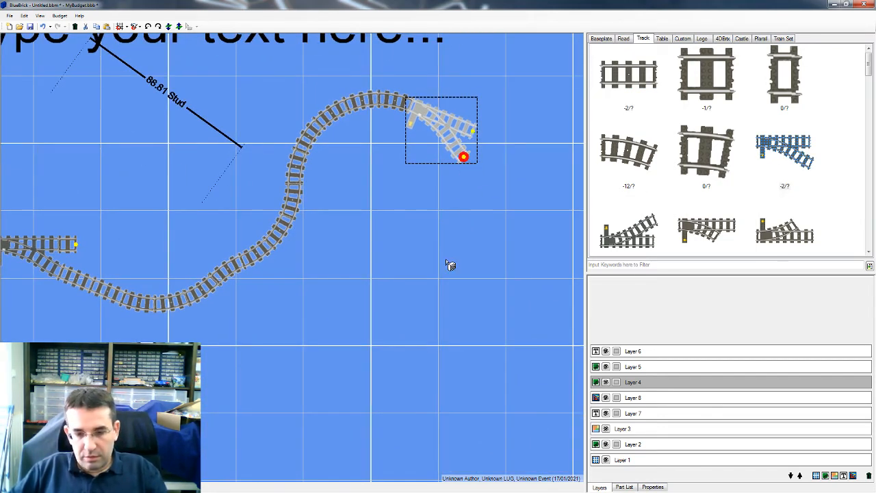
{"action": "key", "text": "s"}
{"action": "key", "text": "s"}
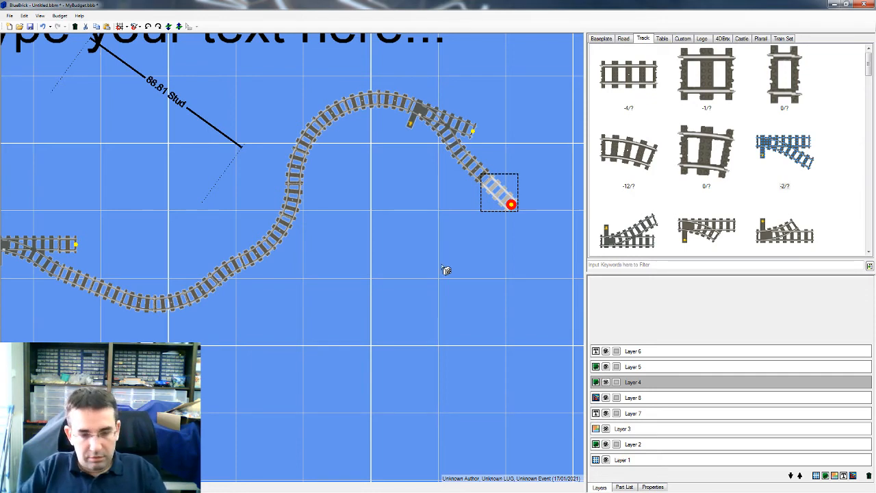
Add five curved tracks bending right after the two straight tracks to turn the line back
{"action": "key", "text": "r"}
{"action": "key", "text": "r"}
{"action": "key", "text": "r"}
{"action": "key", "text": "r"}
{"action": "key", "text": "r"}
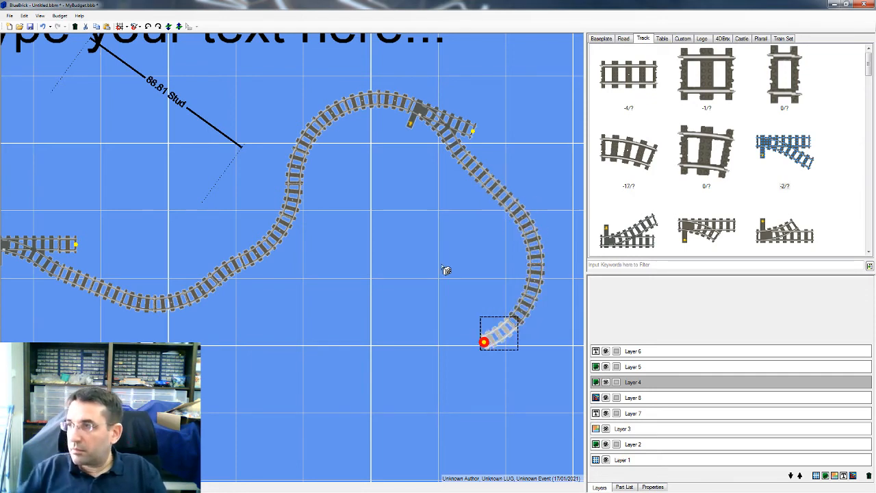
Attach two left-hand turnouts in a row after the curve and continue their straight route with two straight tracks
{"action": "left_click", "coordinate": [617, 240]}
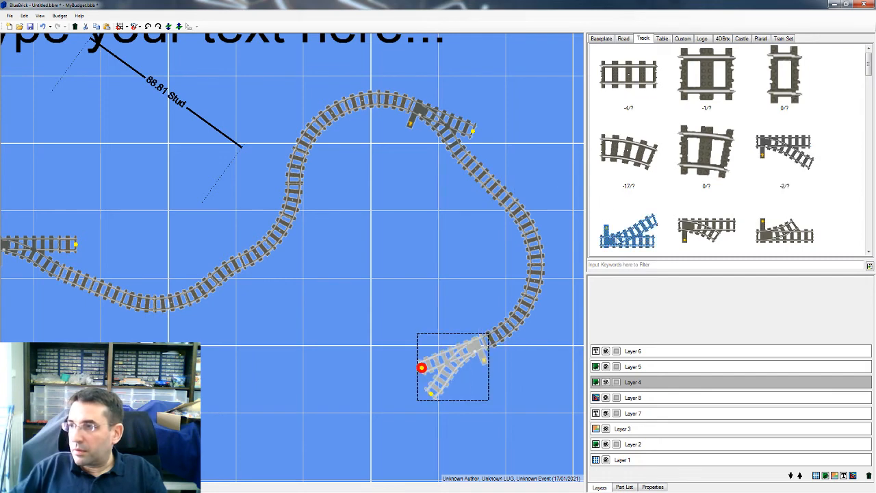
{"action": "left_click", "coordinate": [618, 240]}
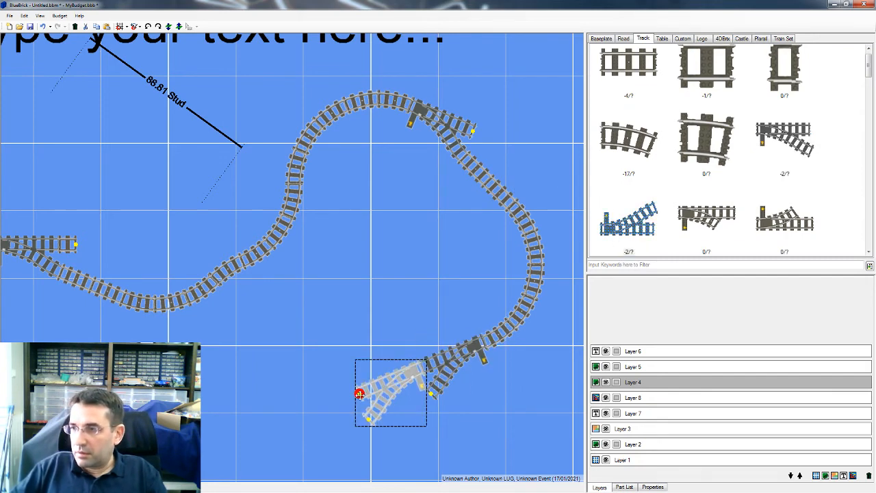
{"action": "key", "text": "s"}
{"action": "key", "text": "s"}
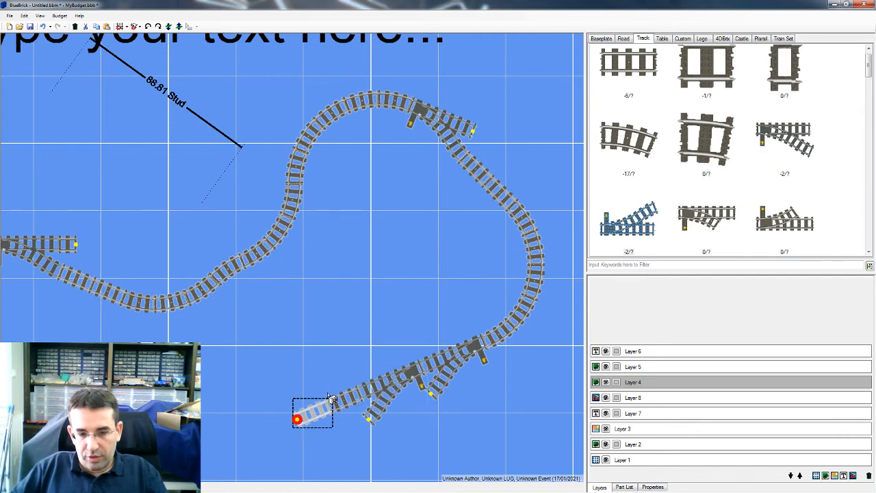
Try another piece after the straight tracks and delete it, then extend the line with three curved tracks bending right
{"action": "key", "text": "f"}
{"action": "key", "text": "Delete"}
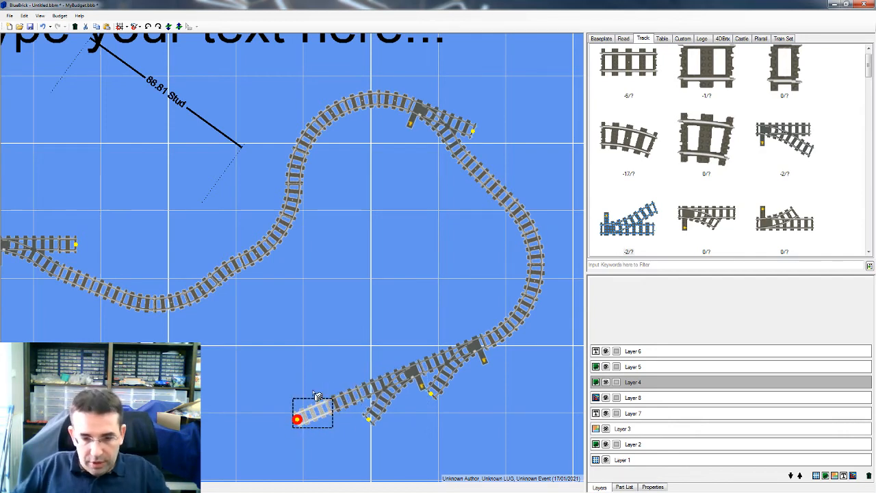
{"action": "key", "text": "c"}
{"action": "key", "text": "c"}
{"action": "key", "text": "c"}
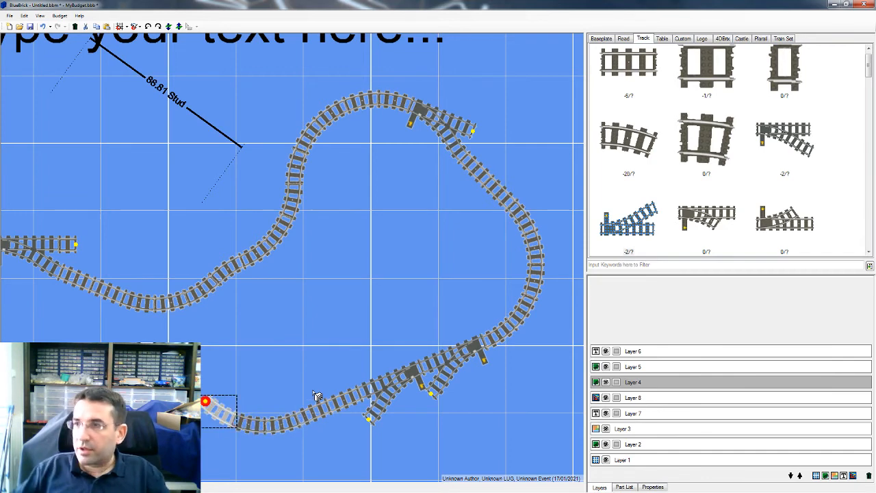
Extend the diverging branch of the second left-hand turnout with two straight tracks and three curved tracks bending left
{"action": "left_click_drag", "start_coordinate": [410, 335], "coordinate": [448, 160]}
{"action": "left_click", "coordinate": [416, 284]}
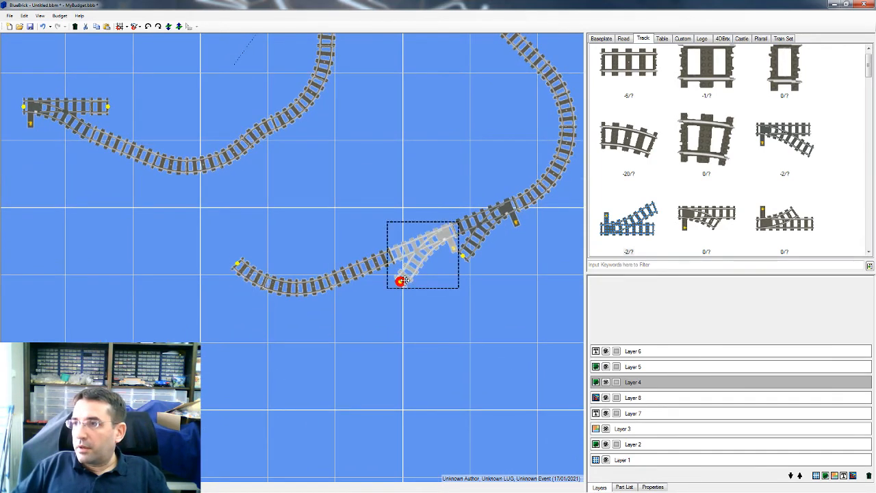
{"action": "left_click", "coordinate": [630, 72]}
{"action": "left_click", "coordinate": [630, 73]}
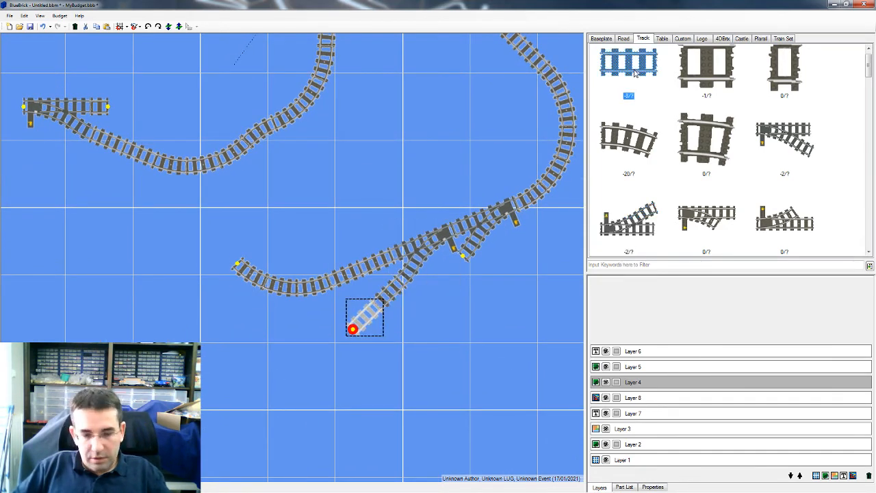
{"action": "key", "text": "c"}
{"action": "key", "text": "c"}
{"action": "key", "text": "c"}
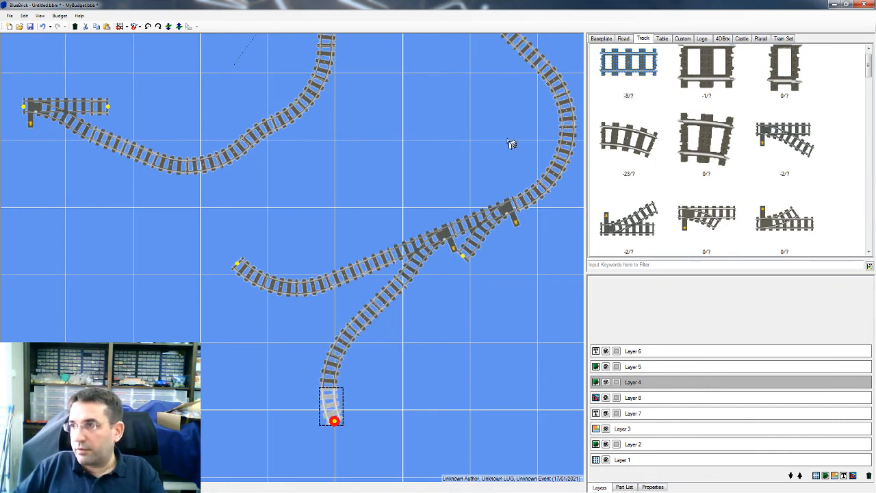
Extend the diverging branch of the first left-hand turnout with a straight track and a curved track bending left
{"action": "scroll", "coordinate": [513, 143], "scroll_direction": "down", "scroll_amount": 3}
{"action": "left_click_drag", "start_coordinate": [456, 143], "coordinate": [413, 193]}
{"action": "left_click", "coordinate": [444, 251]}
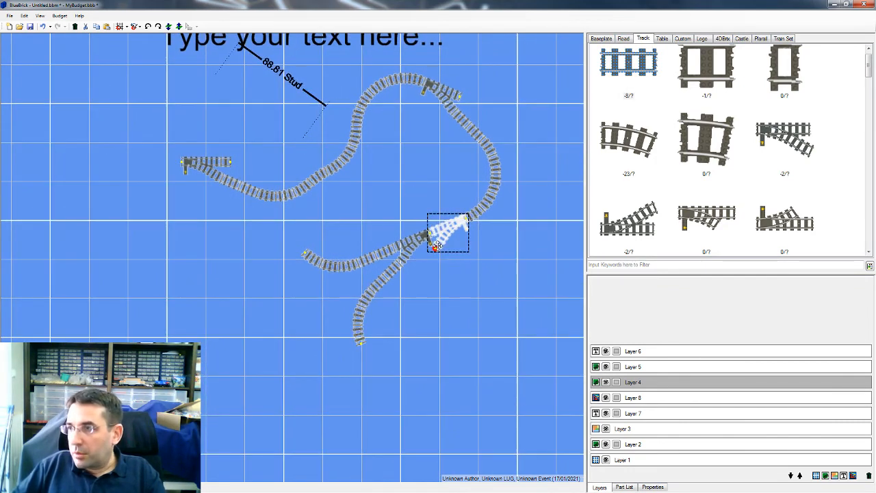
{"action": "left_click", "coordinate": [629, 68]}
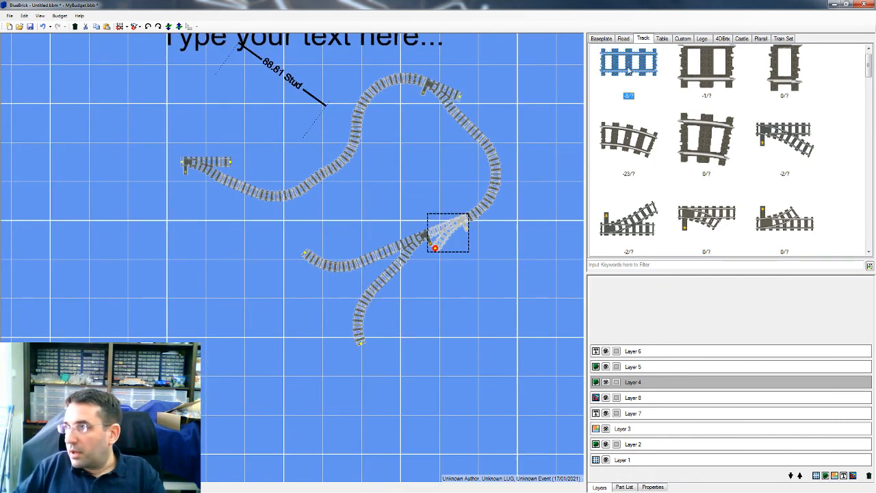
{"action": "left_click", "coordinate": [631, 157]}
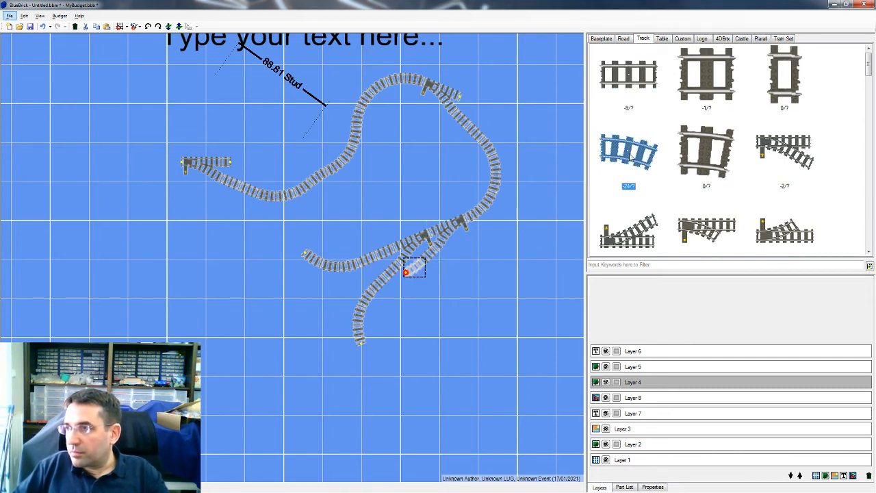
{"action": "key", "text": "alt+space"}
{"action": "left_click", "coordinate": [490, 16]}
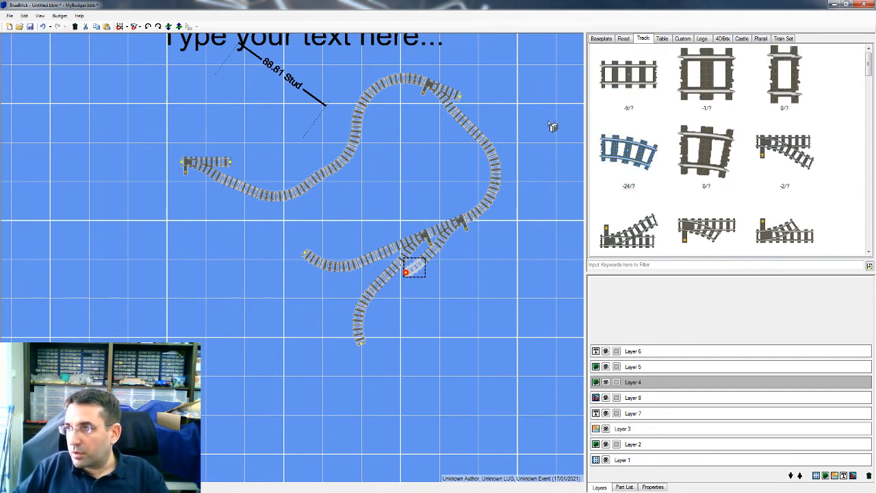
{"action": "left_click", "coordinate": [516, 276]}
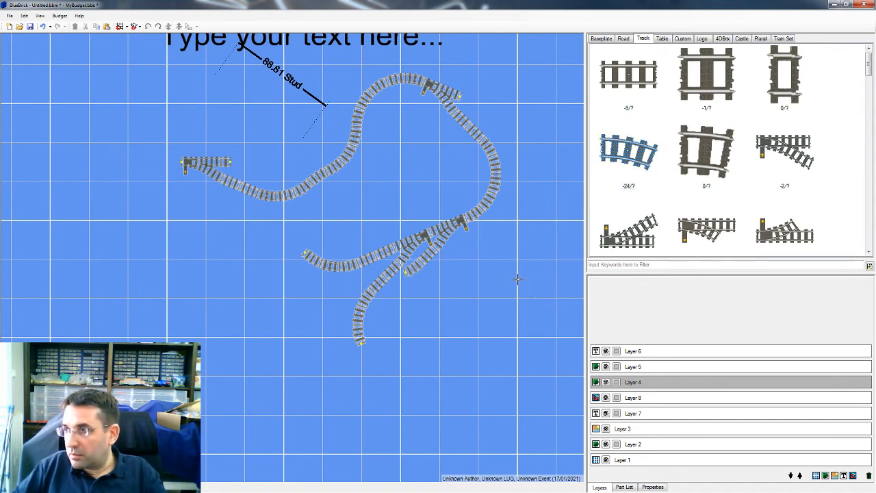
{"action": "left_click", "coordinate": [421, 266]}
{"action": "key", "text": "ctrl+r"}
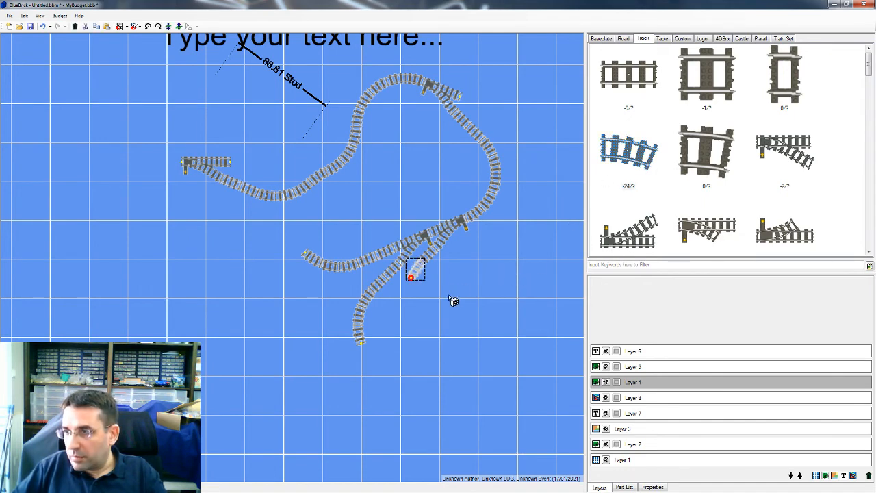
Continue the first left-hand turnout's diverging branch with six more curved tracks bending left
{"action": "scroll", "coordinate": [454, 299], "scroll_direction": "up", "scroll_amount": 3}
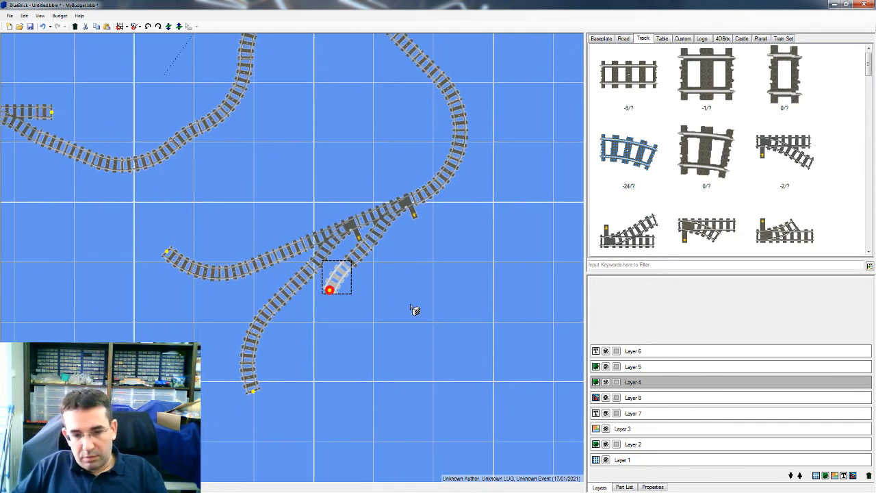
{"action": "key", "text": "ctrl+v"}
{"action": "key", "text": "ctrl+v"}
{"action": "key", "text": "ctrl+v"}
{"action": "key", "text": "ctrl+z"}
{"action": "key", "text": "ctrl+z"}
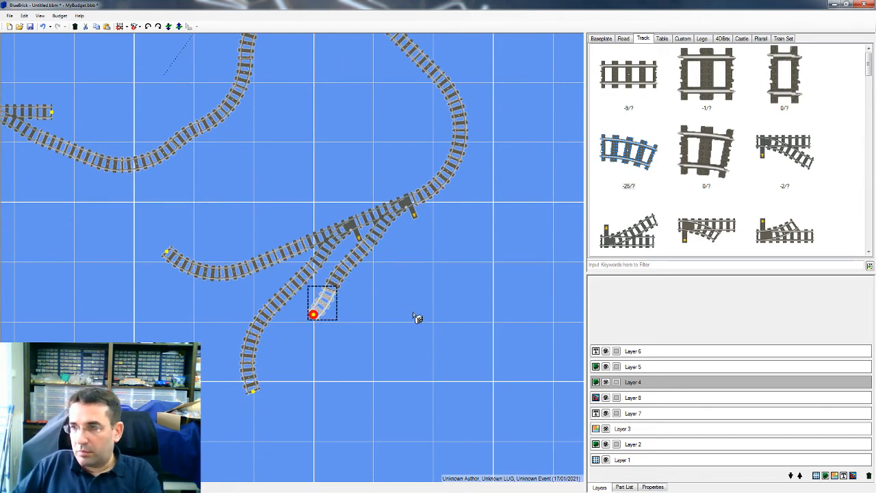
{"action": "key", "text": "ctrl+v"}
{"action": "key", "text": "ctrl+v"}
{"action": "key", "text": "ctrl+v"}
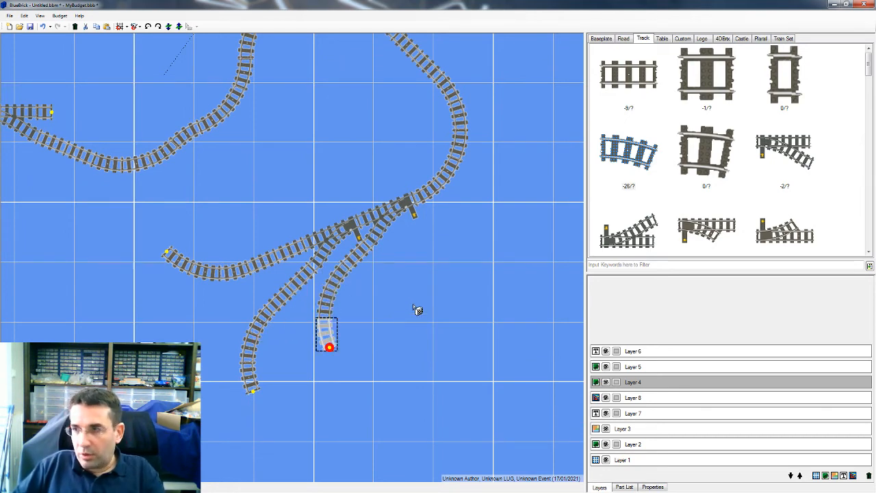
{"action": "key", "text": "ctrl+v"}
{"action": "key", "text": "ctrl+v"}
{"action": "scroll", "coordinate": [443, 309], "scroll_direction": "down", "scroll_amount": 3}
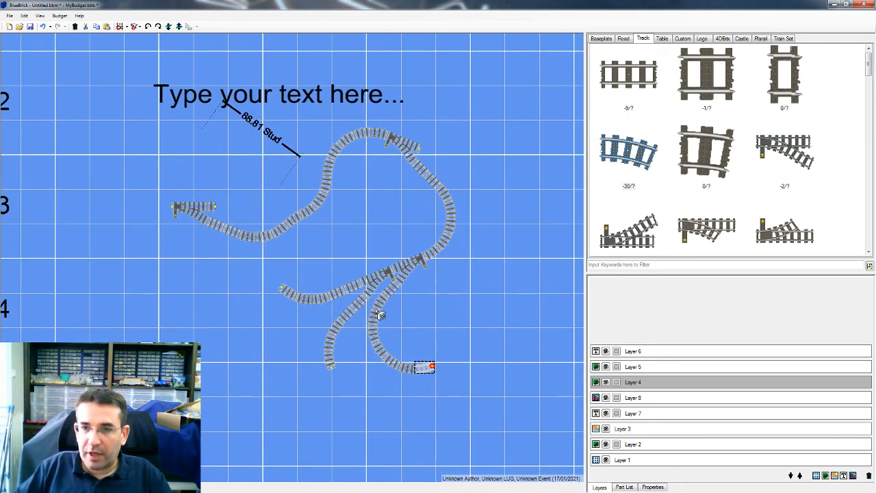
Try selecting the new branch's curved tracks one at a time, then with a selection rectangle, and clear the selection
{"action": "scroll", "coordinate": [489, 309], "scroll_direction": "up", "scroll_amount": 2}
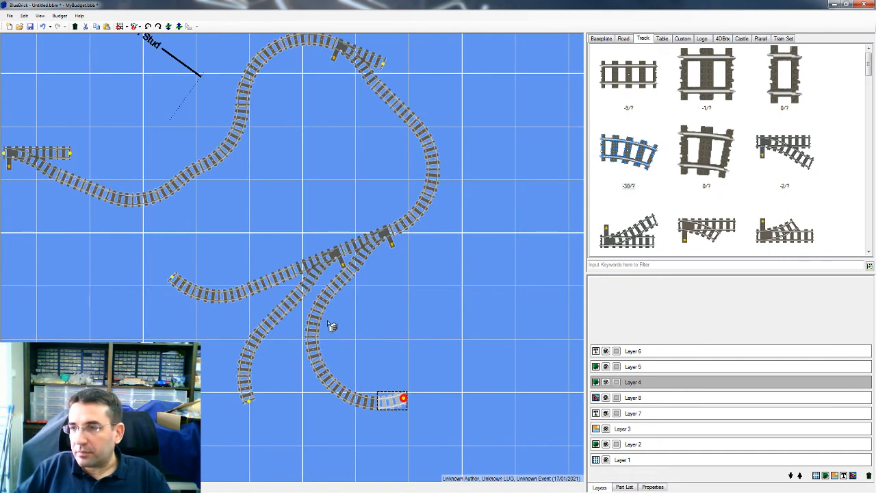
{"action": "left_click", "coordinate": [366, 401], "text": "ctrl"}
{"action": "left_click", "coordinate": [313, 333], "text": "ctrl"}
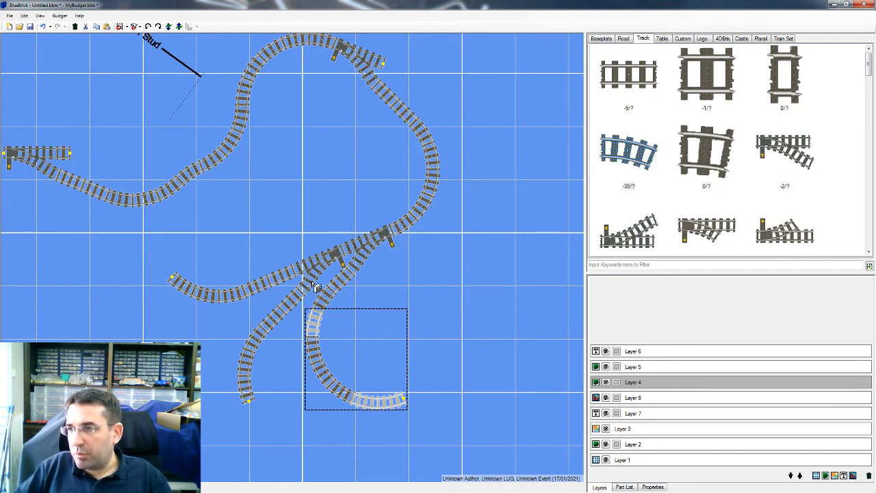
{"action": "left_click", "coordinate": [317, 287], "text": "ctrl"}
{"action": "left_click", "coordinate": [411, 330]}
{"action": "left_click_drag", "start_coordinate": [460, 356], "coordinate": [306, 237]}
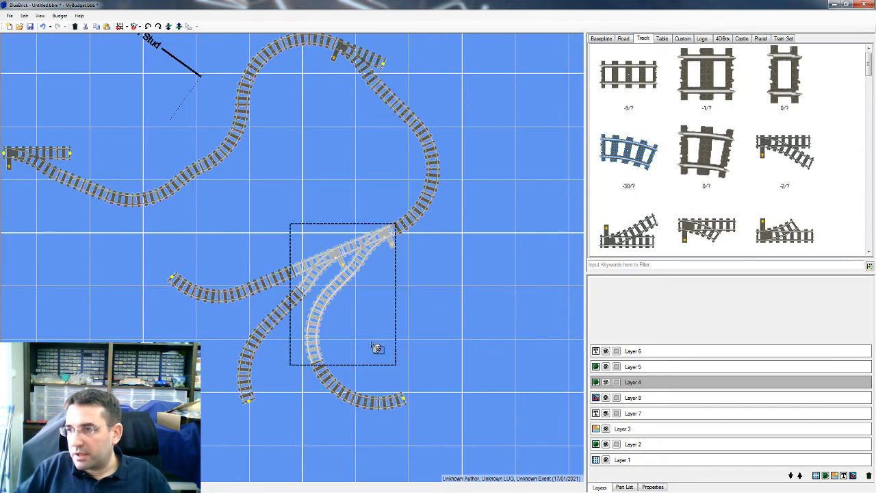
{"action": "left_click_drag", "start_coordinate": [312, 351], "coordinate": [312, 351]}
{"action": "left_click_drag", "start_coordinate": [253, 211], "coordinate": [322, 267]}
{"action": "left_click", "coordinate": [476, 312]}
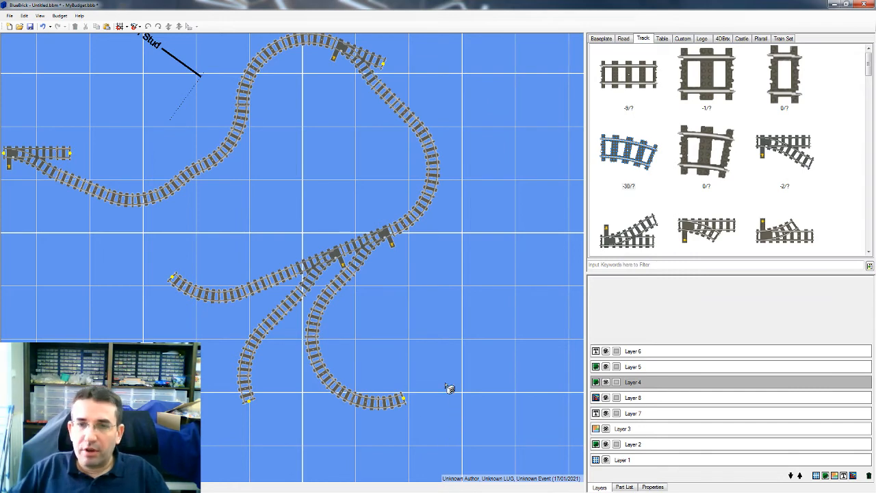
Use Select Path between the last curved track of the new branch and the start of the upper curve, then deselect everything
{"action": "left_click", "coordinate": [393, 404]}
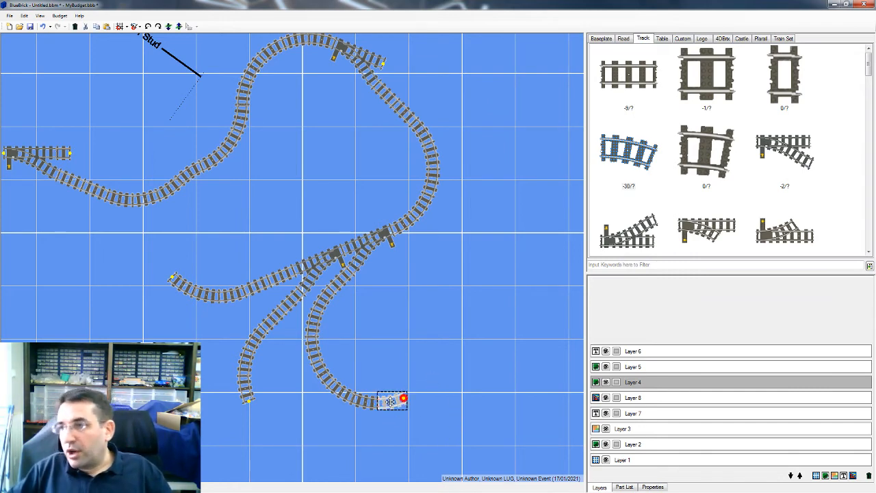
{"action": "left_click", "coordinate": [428, 146], "text": "ctrl"}
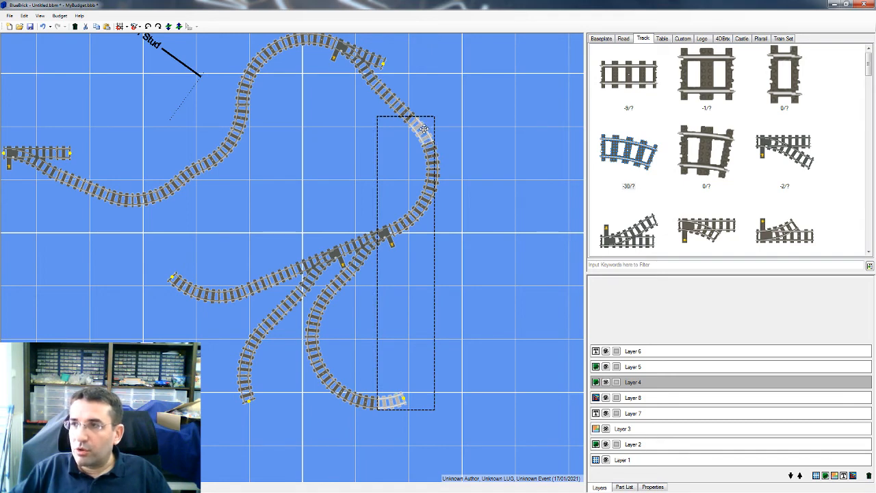
{"action": "right_click", "coordinate": [424, 129]}
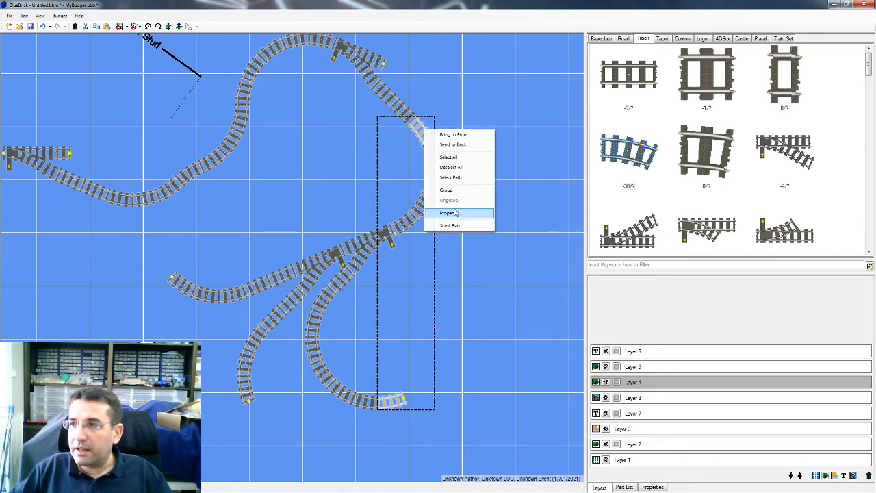
{"action": "left_click", "coordinate": [460, 179]}
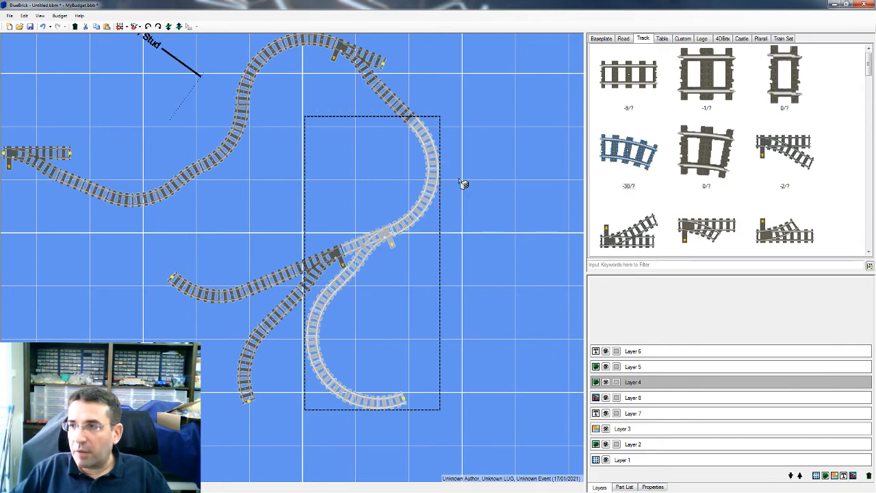
{"action": "left_click", "coordinate": [467, 297]}
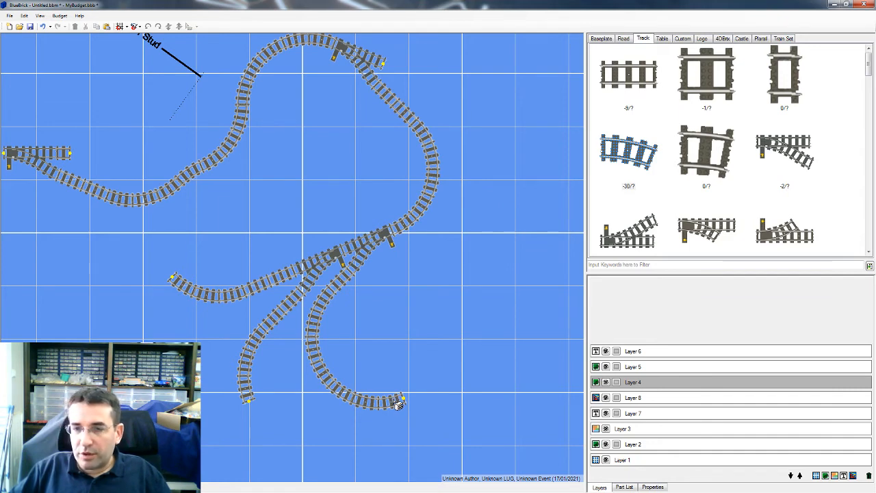
Directly select the track path from the lower curve to the line before the turnouts, then the path between the two lower branches
{"action": "left_click", "coordinate": [341, 394]}
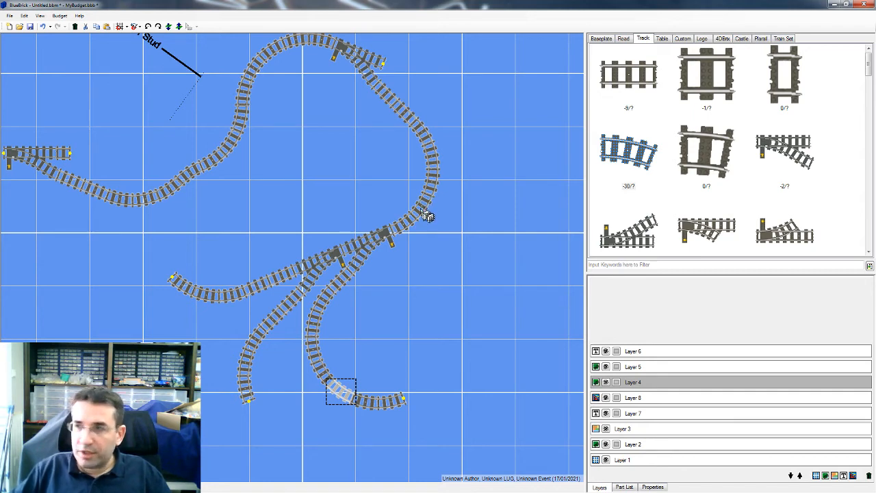
{"action": "left_click", "coordinate": [425, 215], "text": "shift"}
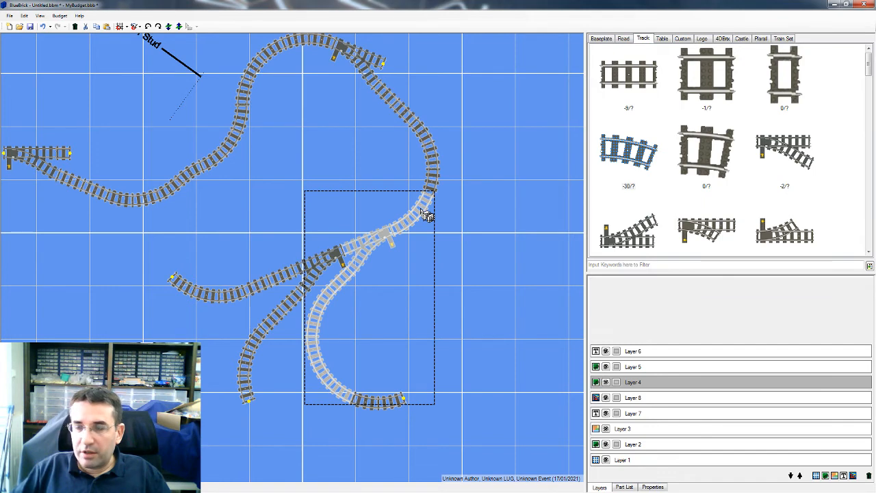
{"action": "left_click", "coordinate": [470, 388]}
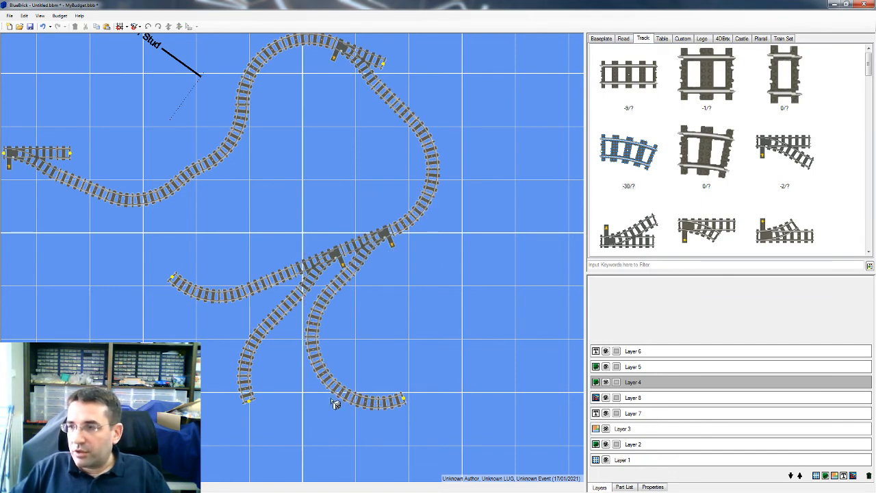
{"action": "left_click", "coordinate": [354, 399]}
{"action": "left_click", "coordinate": [244, 370], "text": "shift"}
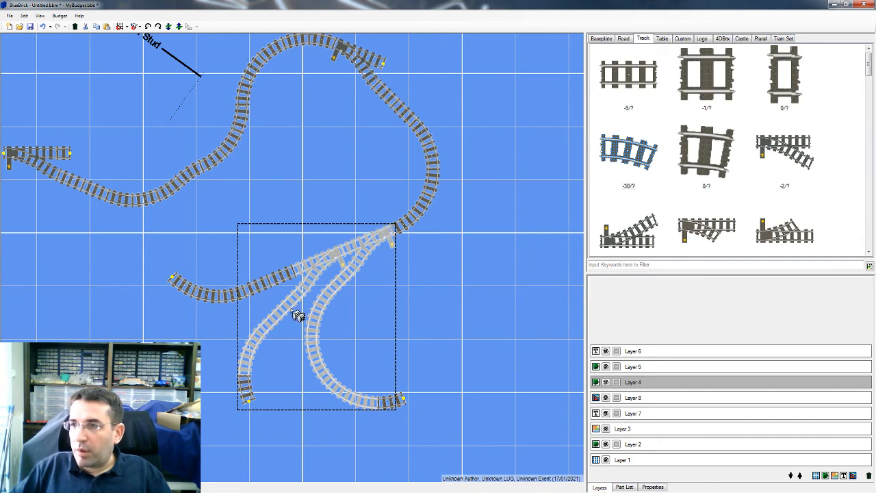
Extend the upper right-hand turnout's straight route with a curved track bending left and three straight tracks
{"action": "left_click", "coordinate": [384, 63]}
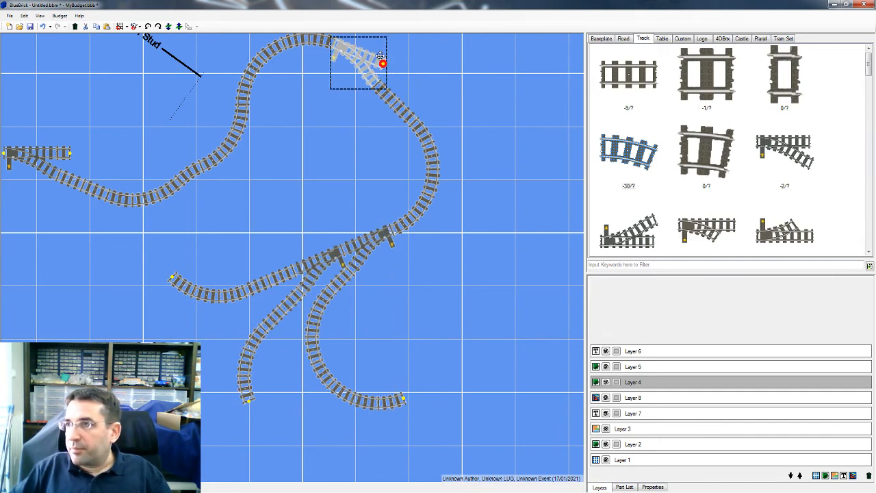
{"action": "double_click", "coordinate": [629, 154]}
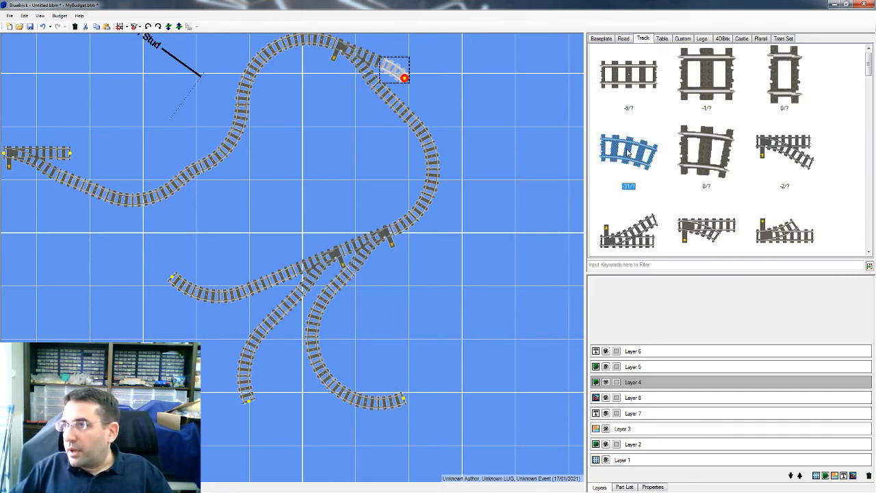
{"action": "key", "text": "ctrl+r"}
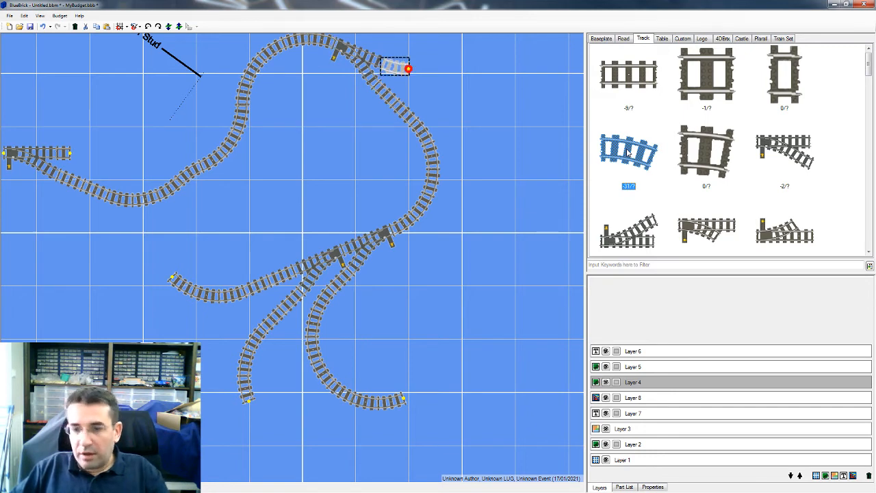
{"action": "key", "text": "s"}
{"action": "key", "text": "s"}
{"action": "key", "text": "s"}
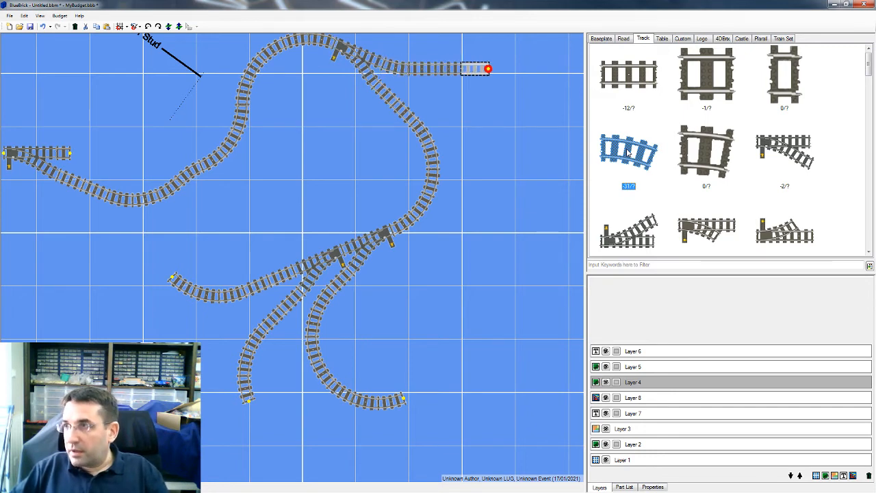
Attach a right-hand turnout to the new straight section and extend its diverging branch with seven curved tracks bending right
{"action": "double_click", "coordinate": [792, 155]}
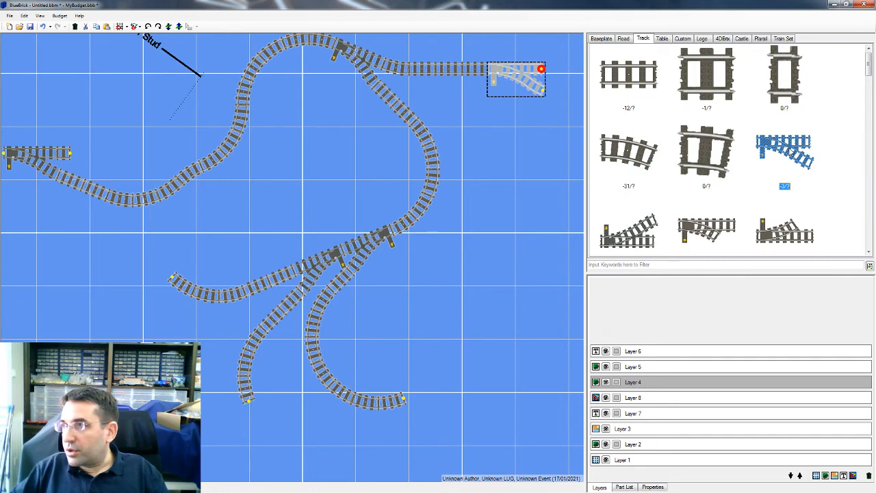
{"action": "left_click", "coordinate": [542, 90]}
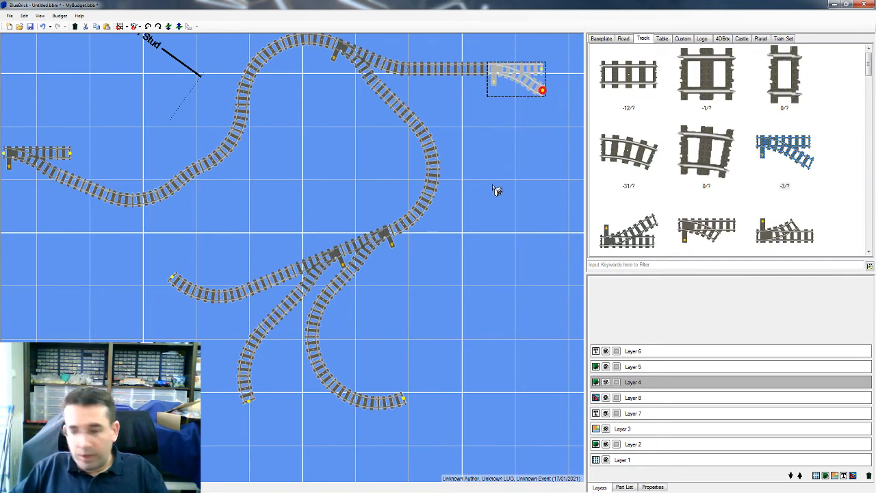
{"action": "key", "text": "c"}
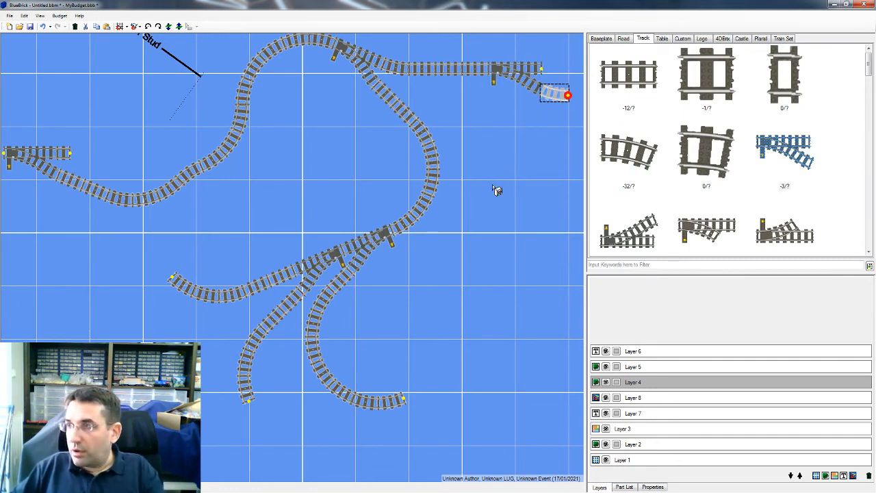
{"action": "key", "text": "c"}
{"action": "key", "text": "c"}
{"action": "key", "text": "c"}
{"action": "key", "text": "c"}
{"action": "key", "text": "c"}
{"action": "key", "text": "c"}
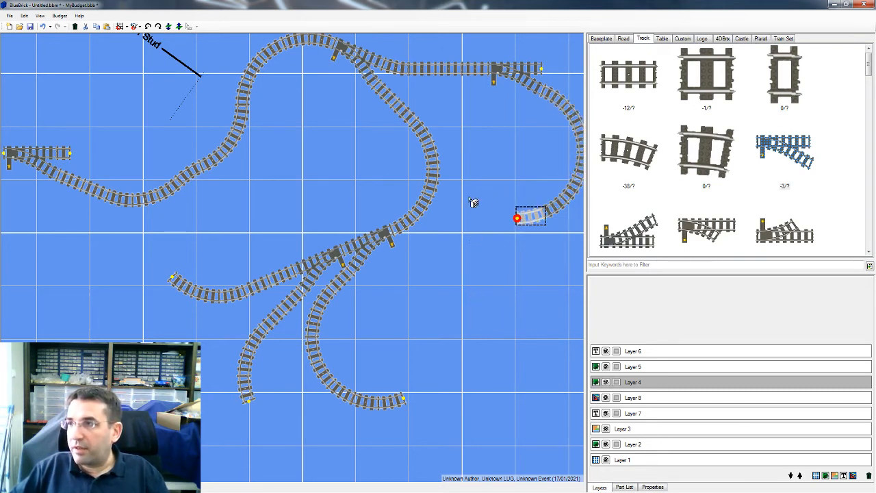
Select the right-hand loop's track path, add the path into the lower branch and the path through the upper turnout, and deselect everything
{"action": "left_click_drag", "start_coordinate": [467, 293], "coordinate": [420, 317]}
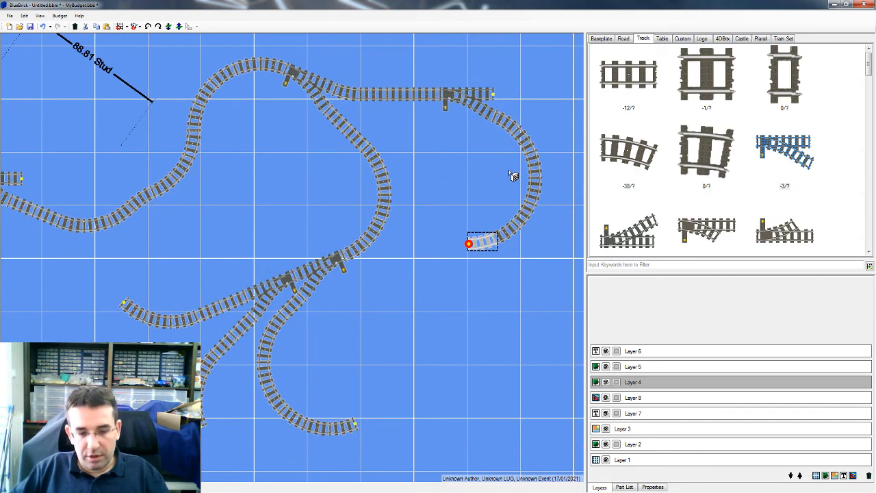
{"action": "left_click", "coordinate": [515, 131], "text": "shift"}
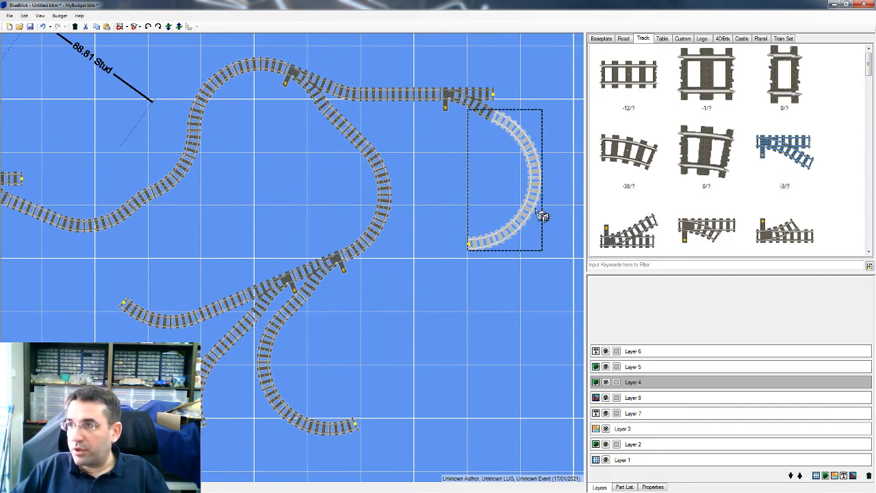
{"action": "left_click", "coordinate": [381, 237], "text": "ctrl"}
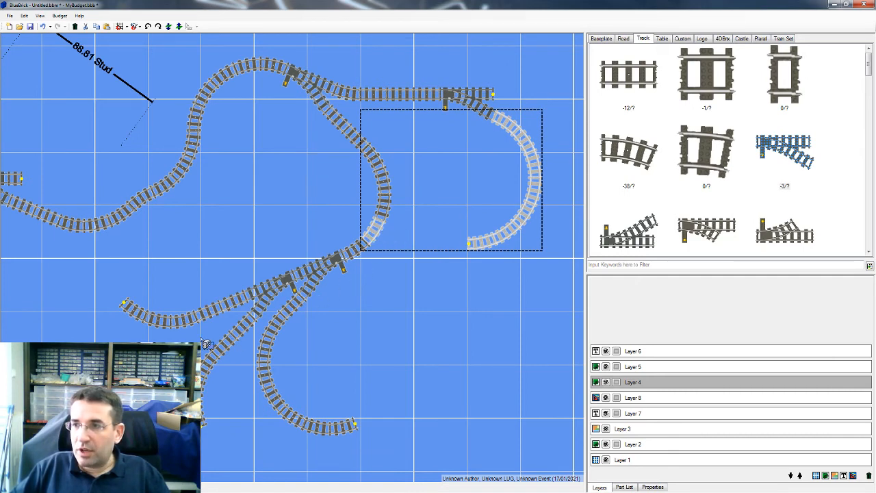
{"action": "left_click", "coordinate": [206, 404], "text": "ctrl"}
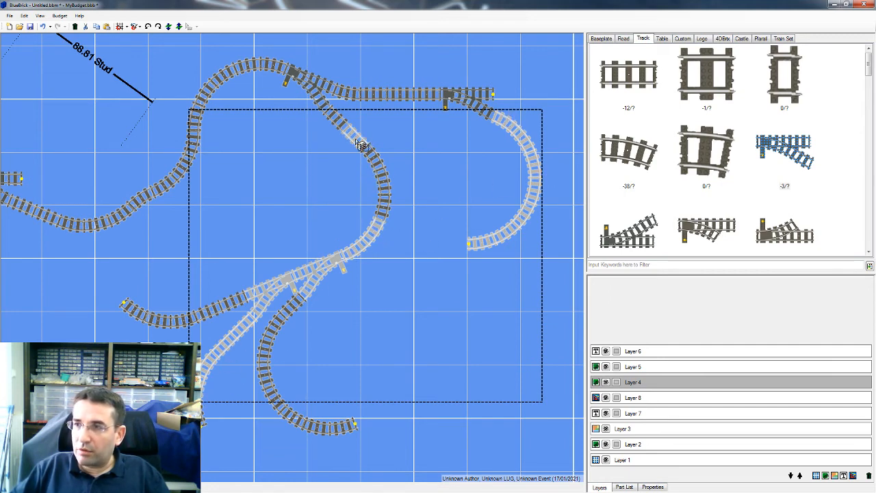
{"action": "left_click", "coordinate": [138, 203], "text": "ctrl"}
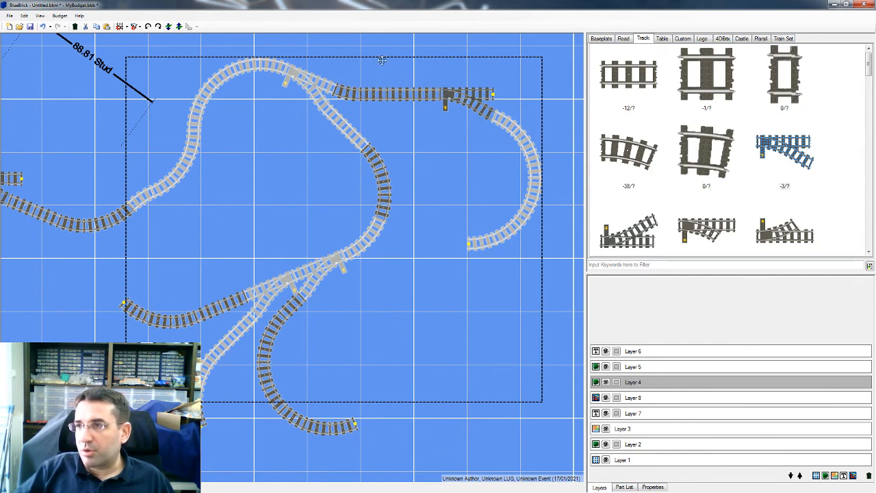
{"action": "scroll", "coordinate": [374, 349], "scroll_direction": "down", "scroll_amount": 2}
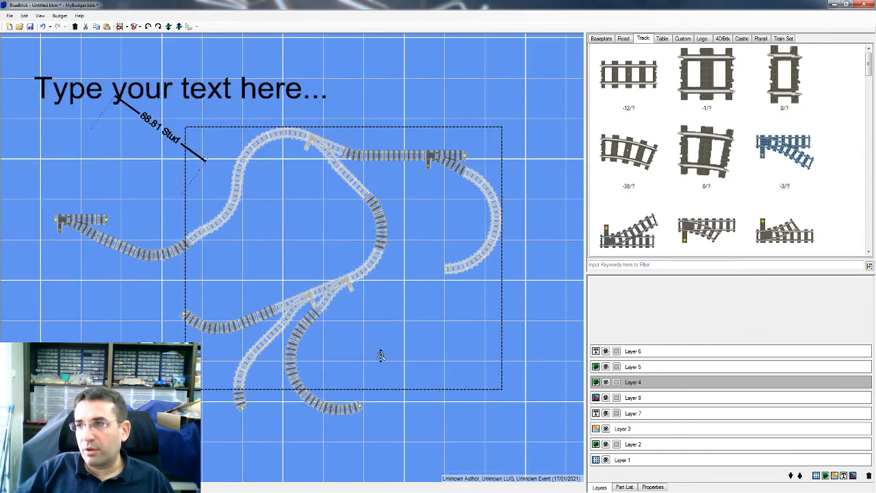
{"action": "key", "text": "ctrl+d"}
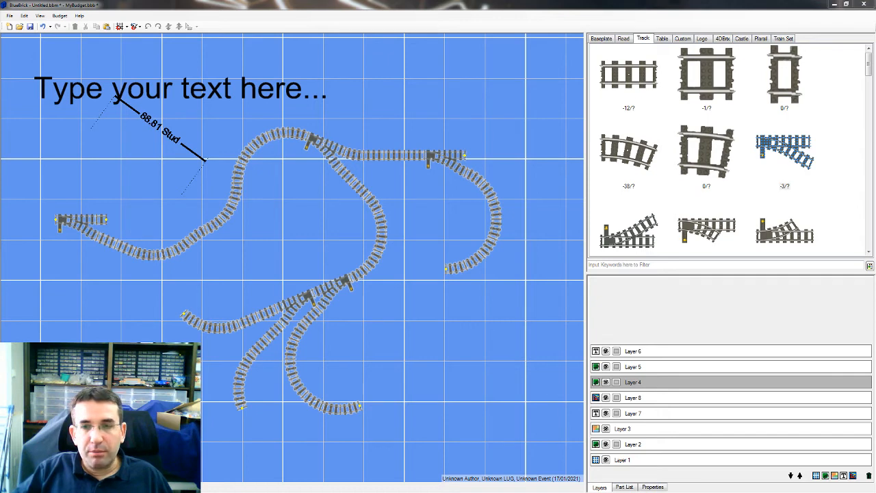
Open the picture export options and split the export into 2 images across and 3 images down
{"action": "left_click", "coordinate": [9, 15]}
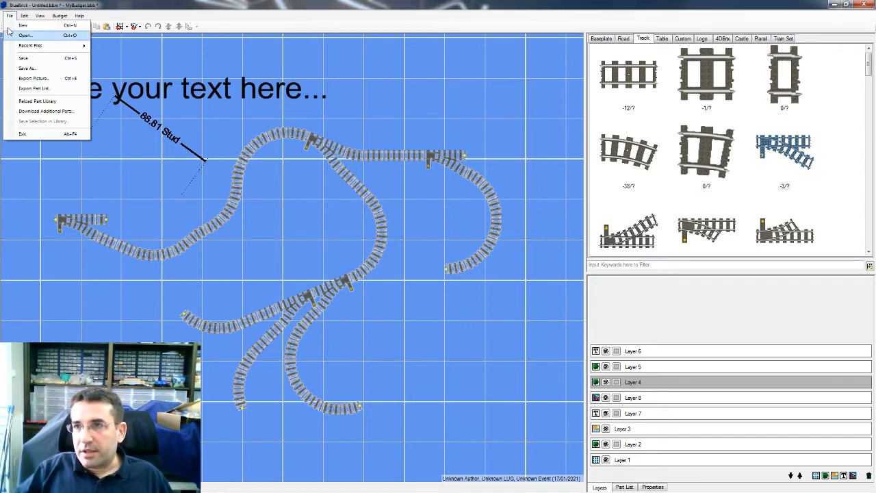
{"action": "left_click", "coordinate": [48, 78]}
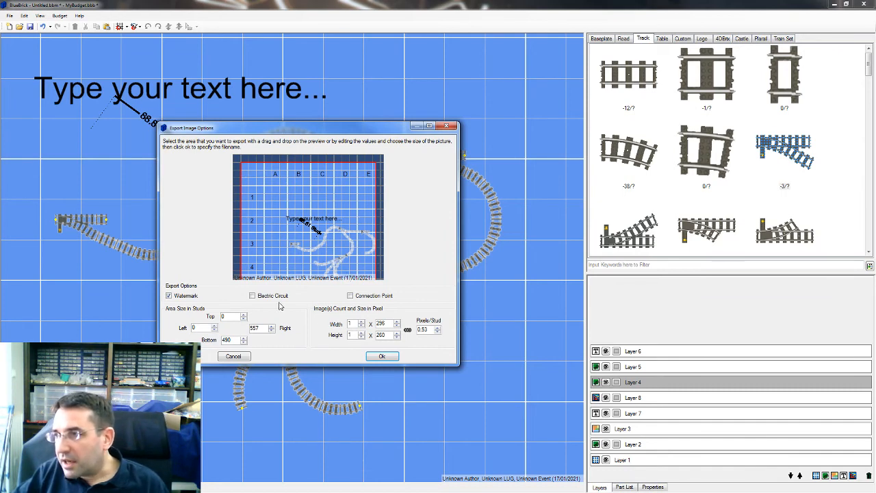
{"action": "left_click", "coordinate": [361, 322]}
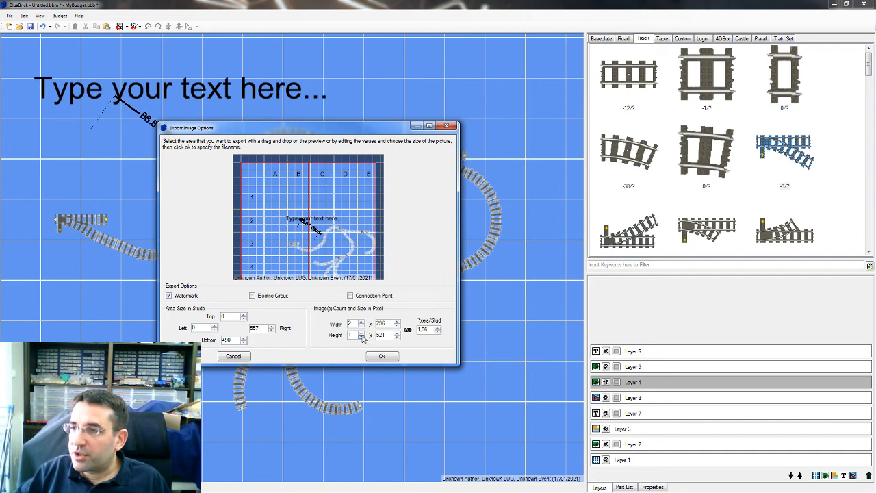
{"action": "left_click", "coordinate": [360, 333]}
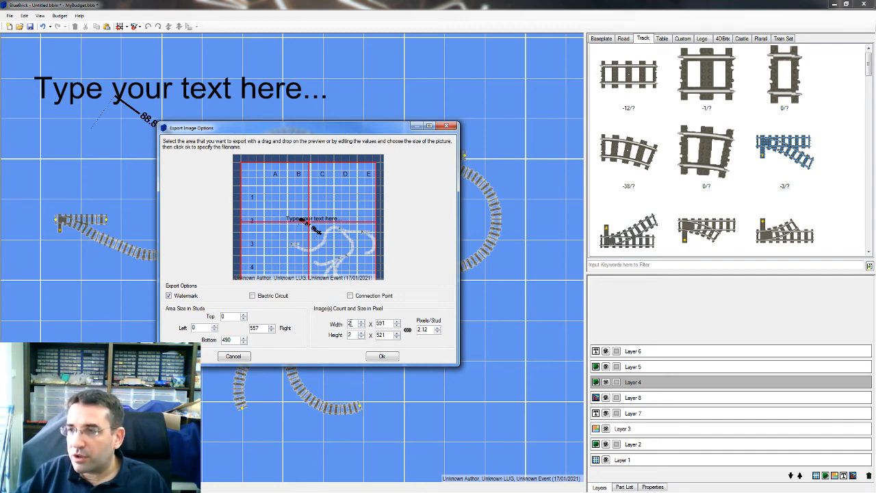
{"action": "left_click", "coordinate": [360, 336]}
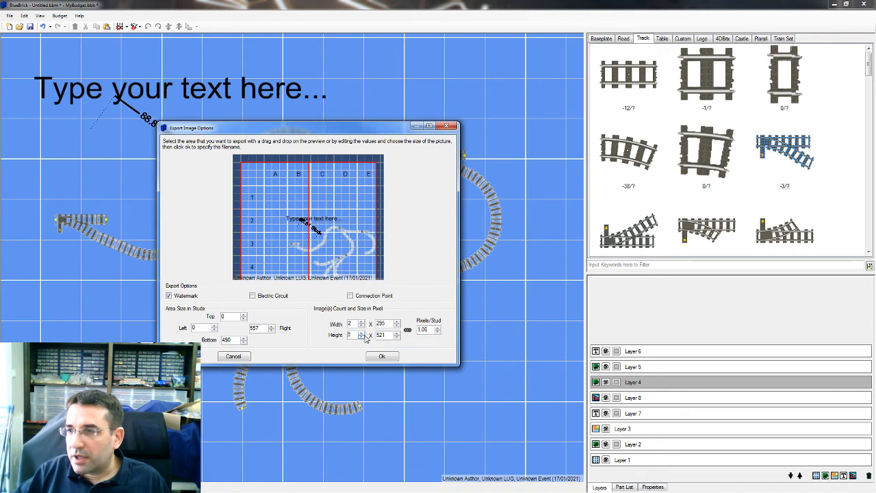
{"action": "left_click", "coordinate": [361, 333]}
{"action": "left_click", "coordinate": [361, 332]}
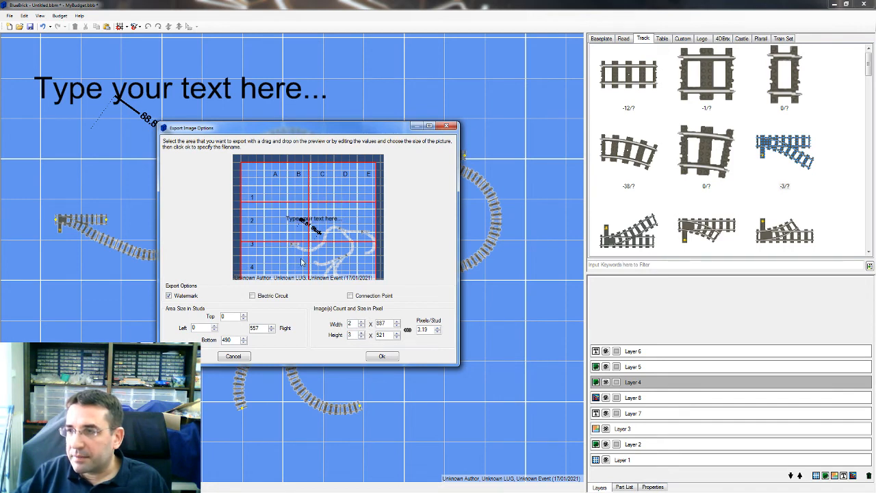
Limit the export area to the text and track layout, set each image's width to 1000 pixels, and cancel the export
{"action": "left_click_drag", "start_coordinate": [245, 183], "coordinate": [373, 274]}
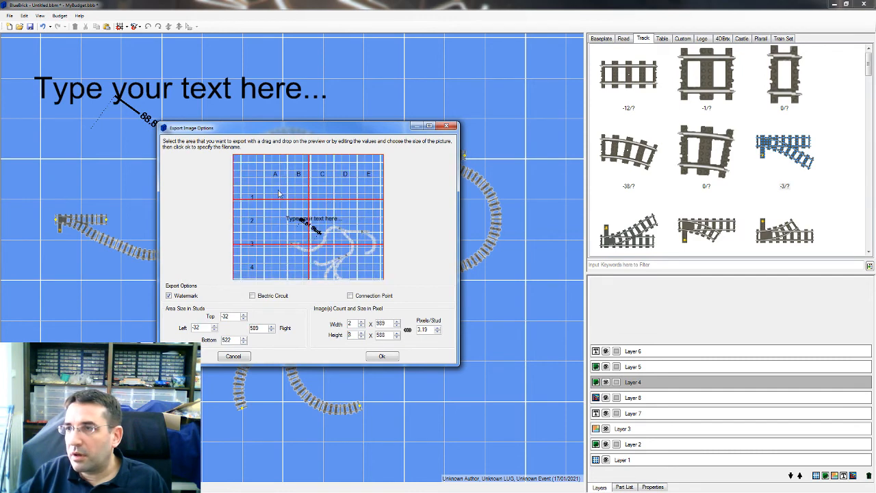
{"action": "left_click_drag", "start_coordinate": [273, 213], "coordinate": [378, 279]}
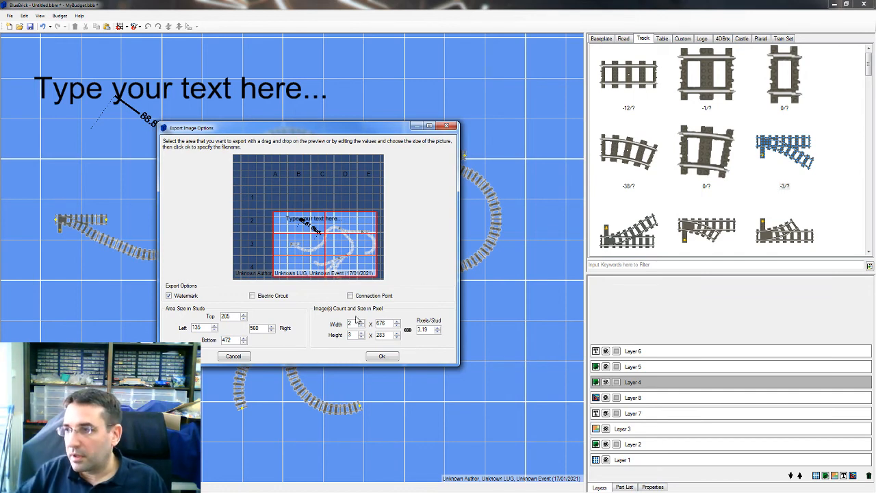
{"action": "left_click_drag", "start_coordinate": [388, 324], "coordinate": [329, 326]}
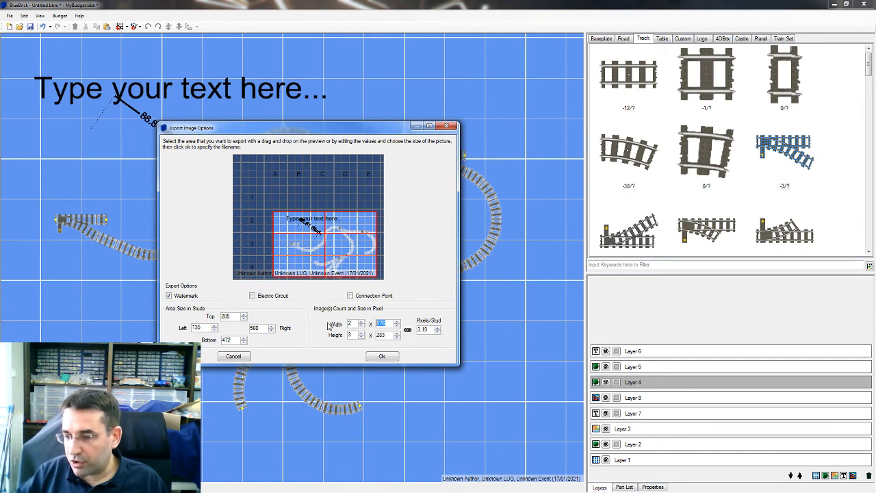
{"action": "type", "text": "1000"}
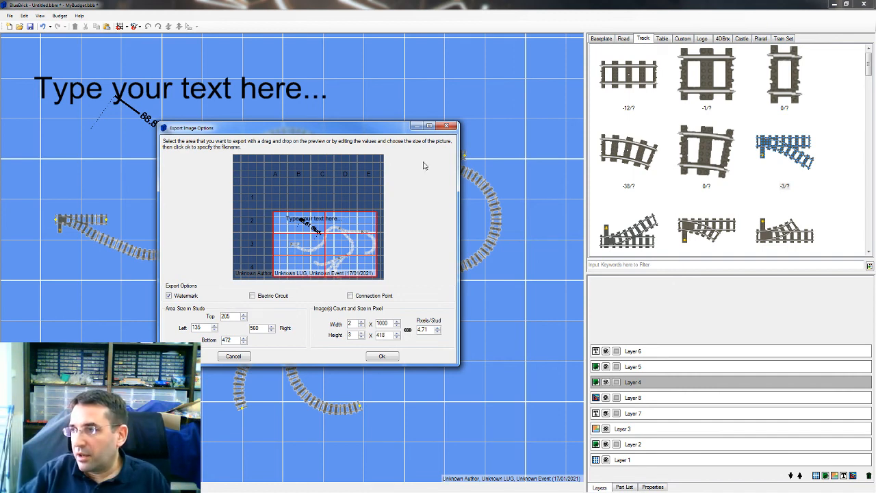
{"action": "left_click", "coordinate": [234, 356]}
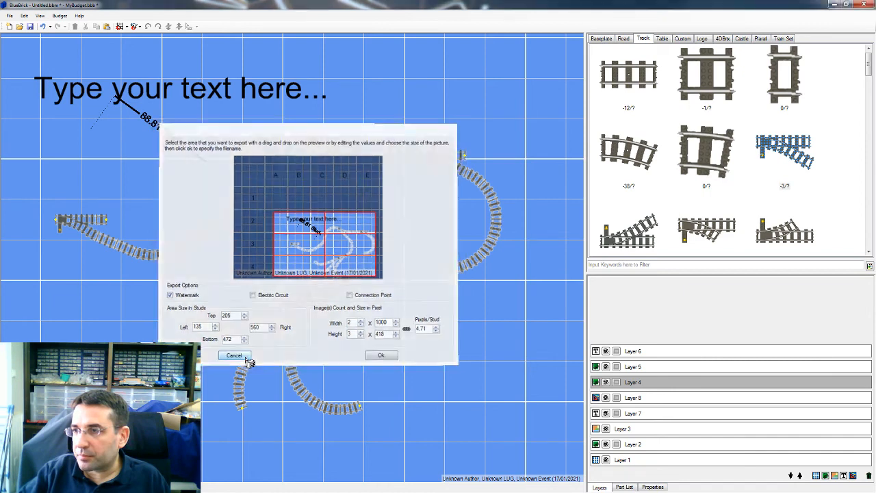
Turn on the map's scroll bars and turn them off again
{"action": "scroll", "coordinate": [424, 354], "scroll_direction": "down", "scroll_amount": 2}
{"action": "scroll", "coordinate": [424, 354], "scroll_direction": "down", "scroll_amount": 1}
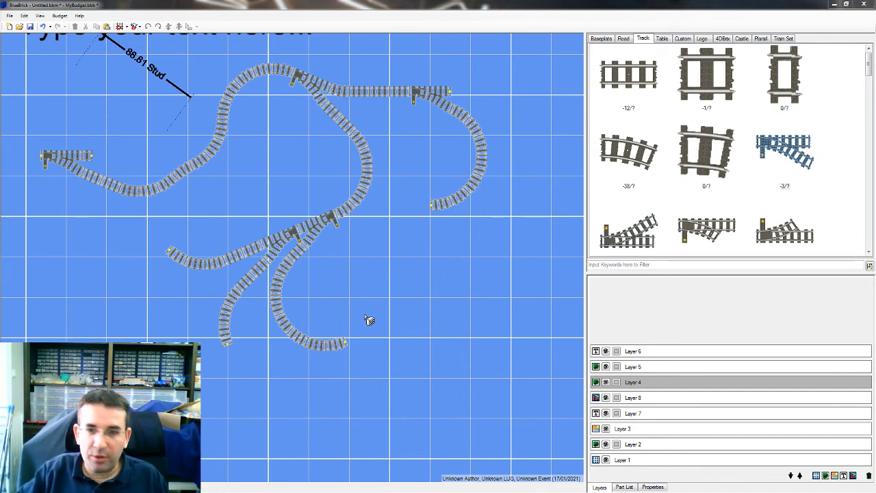
{"action": "right_click", "coordinate": [324, 288]}
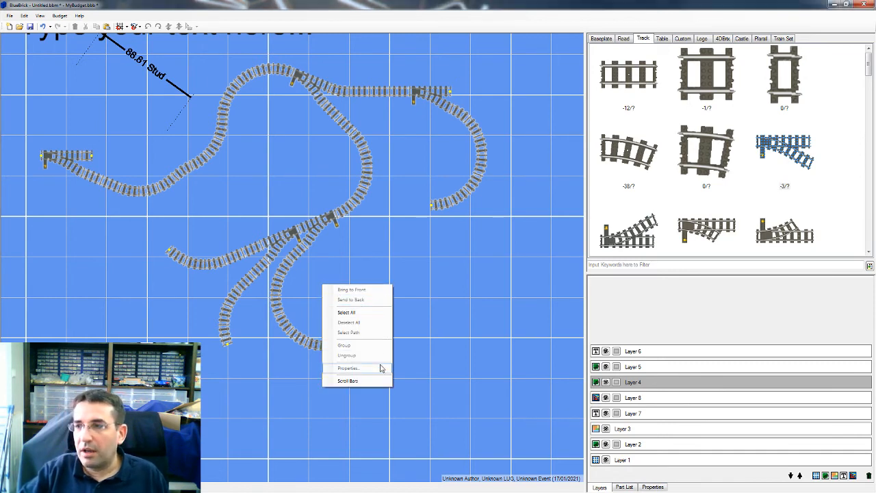
{"action": "left_click", "coordinate": [363, 388]}
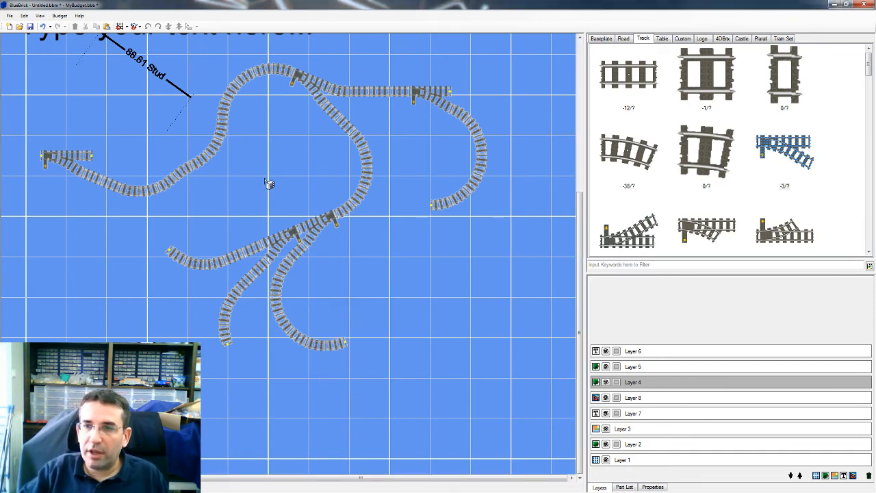
{"action": "left_click", "coordinate": [45, 17]}
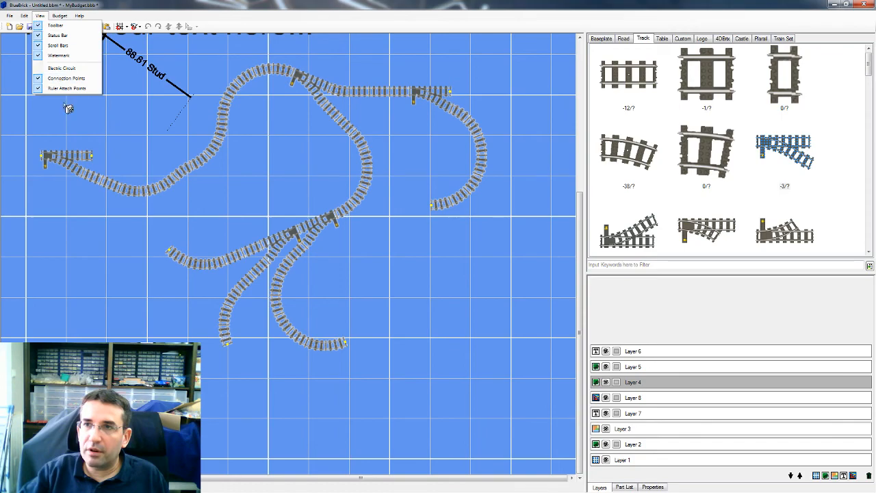
{"action": "left_click", "coordinate": [58, 46]}
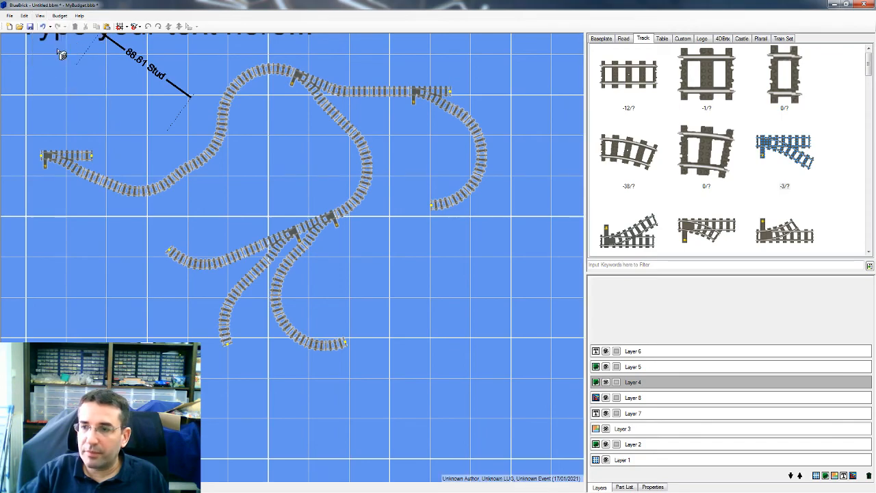
Show the map's scroll bars again and try them out by moving the map horizontally and vertically
{"action": "left_click_drag", "start_coordinate": [172, 313], "coordinate": [285, 373]}
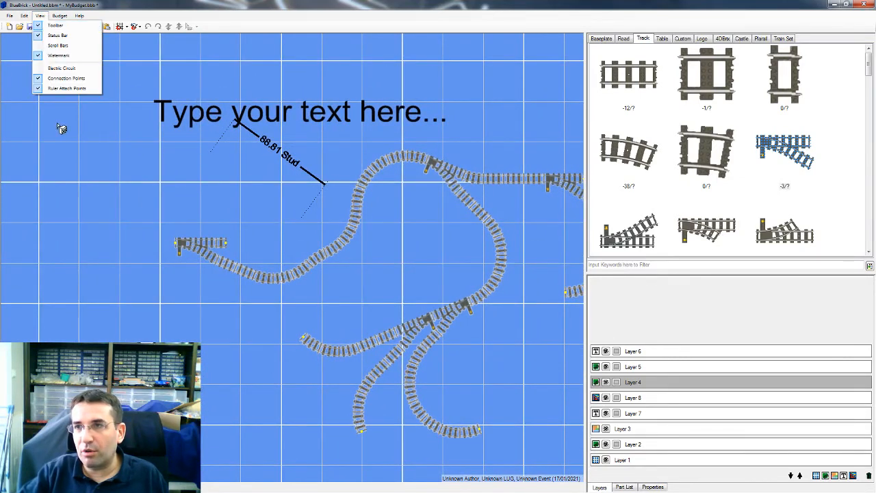
{"action": "left_click", "coordinate": [68, 45]}
{"action": "left_click_drag", "start_coordinate": [280, 476], "coordinate": [528, 474]}
{"action": "left_click_drag", "start_coordinate": [579, 324], "coordinate": [557, 407]}
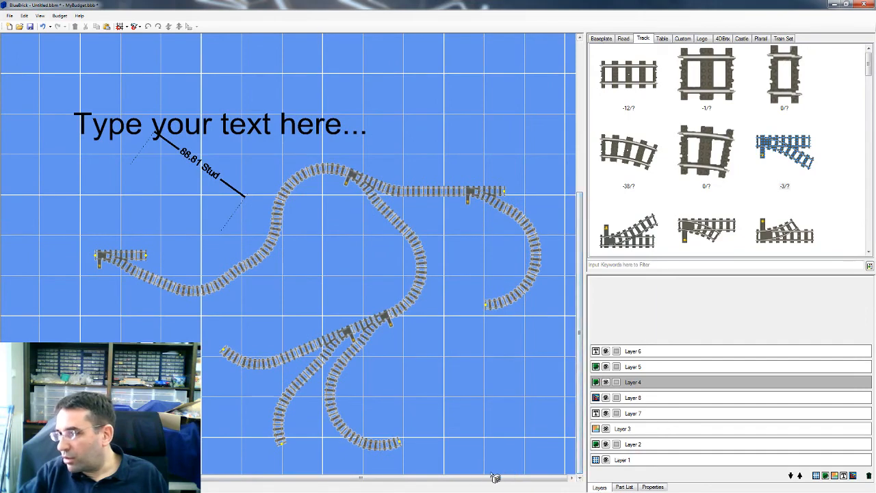
{"action": "left_click_drag", "start_coordinate": [578, 312], "coordinate": [518, 407]}
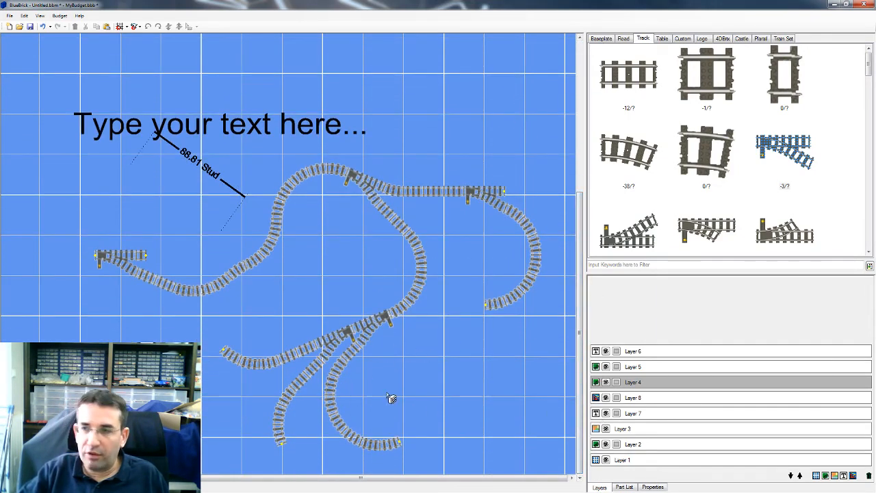
Examine how the scroll bars adapt while viewing the map at different zoom levels and positions
{"action": "scroll", "coordinate": [415, 387], "scroll_direction": "down", "scroll_amount": 3}
{"action": "scroll", "coordinate": [415, 388], "scroll_direction": "up", "scroll_amount": 4}
{"action": "scroll", "coordinate": [412, 400], "scroll_direction": "up", "scroll_amount": 2}
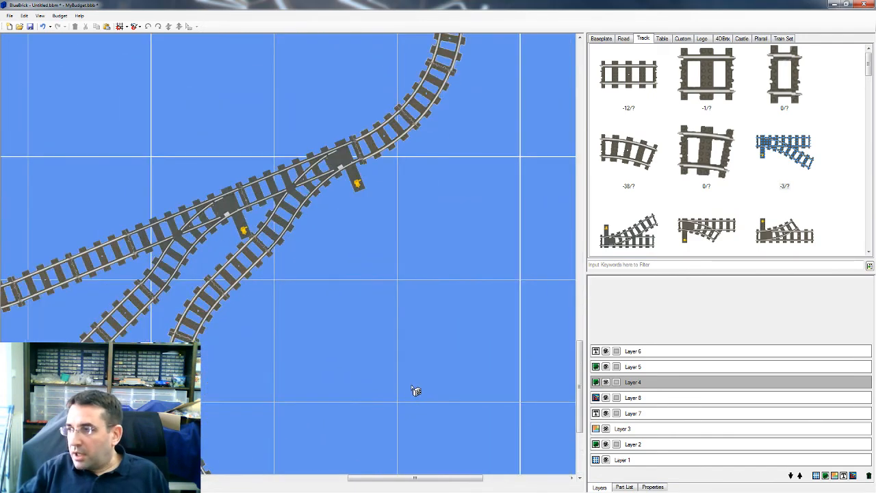
{"action": "scroll", "coordinate": [373, 387], "scroll_direction": "up", "scroll_amount": 2}
{"action": "mouse_move", "coordinate": [581, 414]}
{"action": "left_mouse_down"}
{"action": "mouse_move", "coordinate": [582, 172]}
{"action": "mouse_move", "coordinate": [581, 404]}
{"action": "left_mouse_up"}
{"action": "left_click_drag", "start_coordinate": [425, 479], "coordinate": [407, 479]}
{"action": "scroll", "coordinate": [336, 336], "scroll_direction": "down", "scroll_amount": 4}
{"action": "scroll", "coordinate": [337, 336], "scroll_direction": "up", "scroll_amount": 1}
{"action": "scroll", "coordinate": [336, 335], "scroll_direction": "down", "scroll_amount": 2}
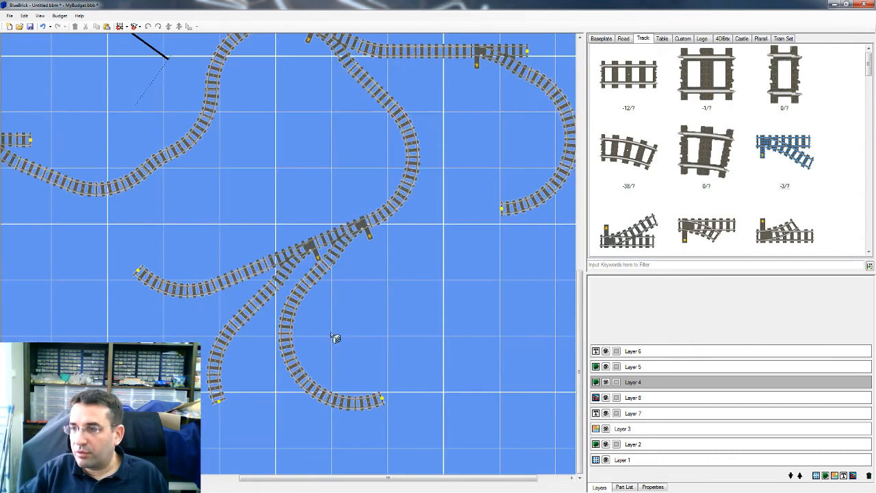
Delete the far right turnout together with its loop of seven curved tracks and two adjacent straight tracks
{"action": "scroll", "coordinate": [473, 358], "scroll_direction": "up", "scroll_amount": 2}
{"action": "scroll", "coordinate": [472, 358], "scroll_direction": "up", "scroll_amount": 1}
{"action": "left_click_drag", "start_coordinate": [581, 395], "coordinate": [581, 312]}
{"action": "left_click_drag", "start_coordinate": [420, 479], "coordinate": [483, 477]}
{"action": "left_click_drag", "start_coordinate": [463, 457], "coordinate": [102, 5]}
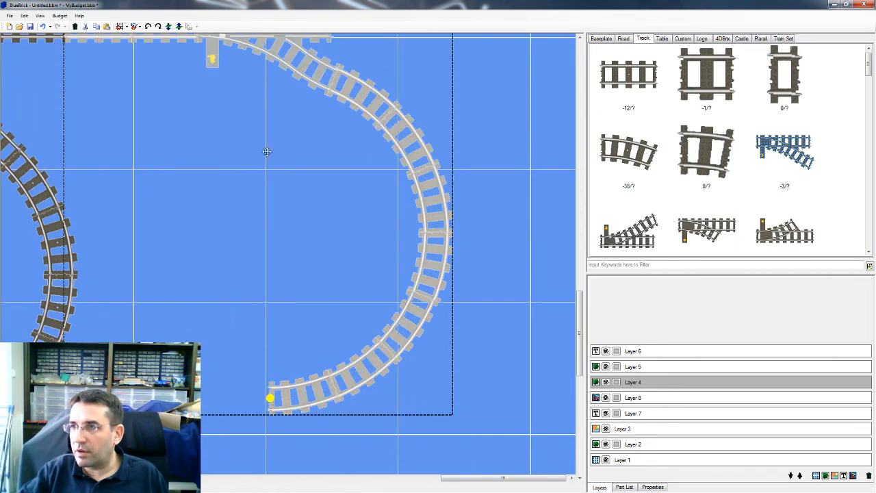
{"action": "key", "text": "Delete"}
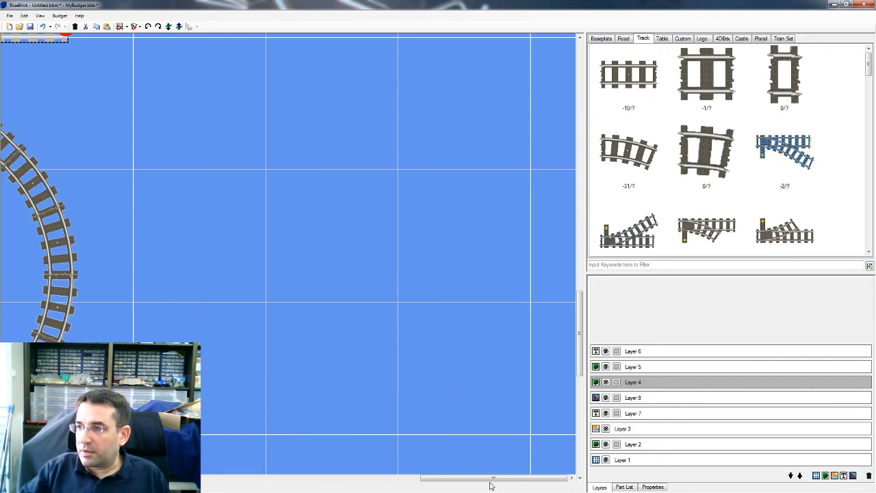
Return to a view of the whole layout, deselect the straight track, and hide the map's scroll bars
{"action": "left_click_drag", "start_coordinate": [468, 479], "coordinate": [357, 470]}
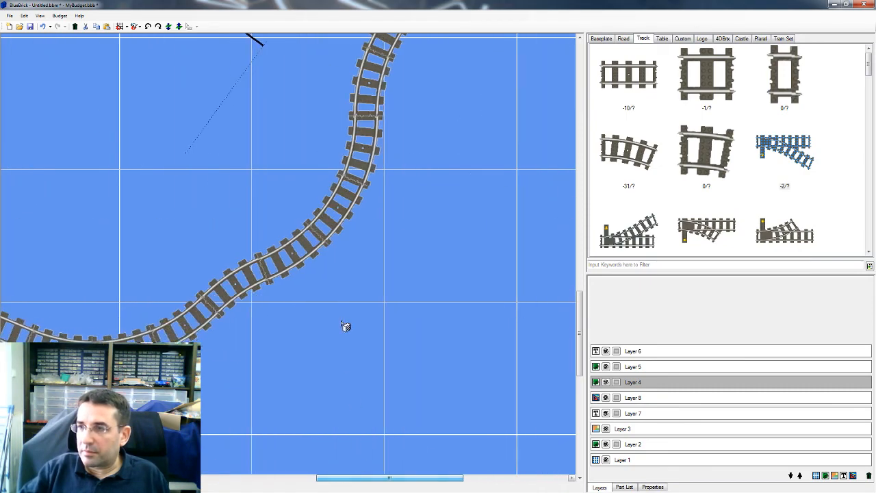
{"action": "scroll", "coordinate": [346, 276], "scroll_direction": "down", "scroll_amount": 3}
{"action": "left_click_drag", "start_coordinate": [394, 276], "coordinate": [317, 205]}
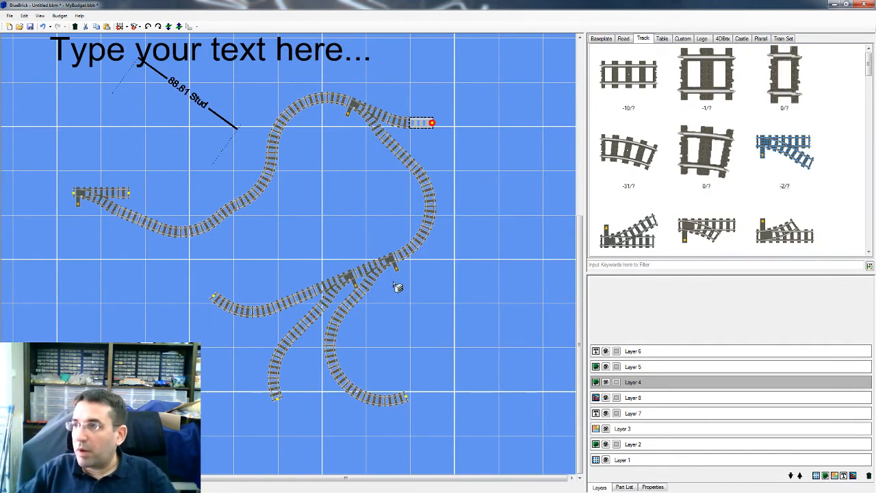
{"action": "left_click", "coordinate": [126, 133]}
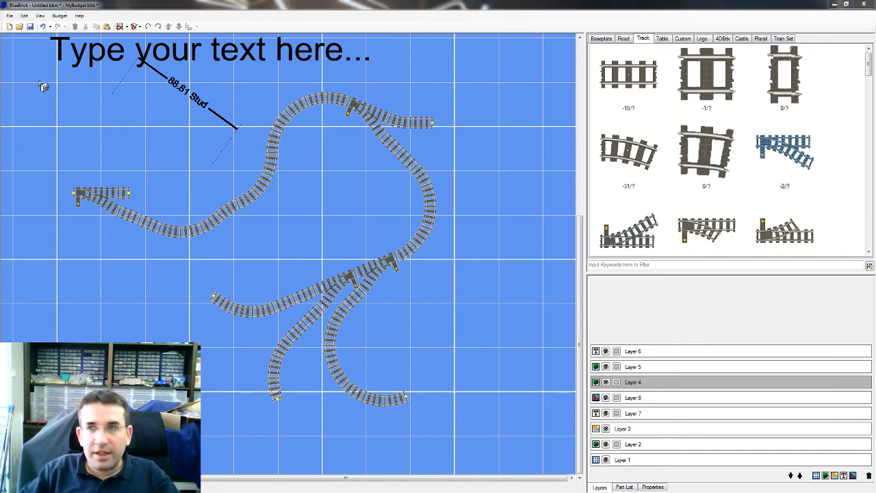
{"action": "right_click", "coordinate": [162, 232]}
{"action": "left_click", "coordinate": [218, 332]}
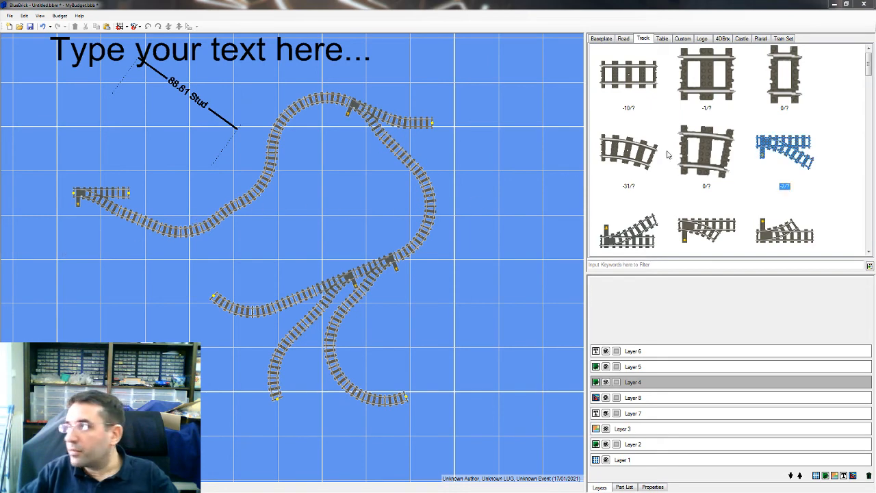
Place a grey straight track with conductor rails from the Track library in the empty area inside the layout
{"action": "left_click_drag", "start_coordinate": [874, 74], "coordinate": [874, 106]}
{"action": "left_click_drag", "start_coordinate": [708, 232], "coordinate": [315, 244]}
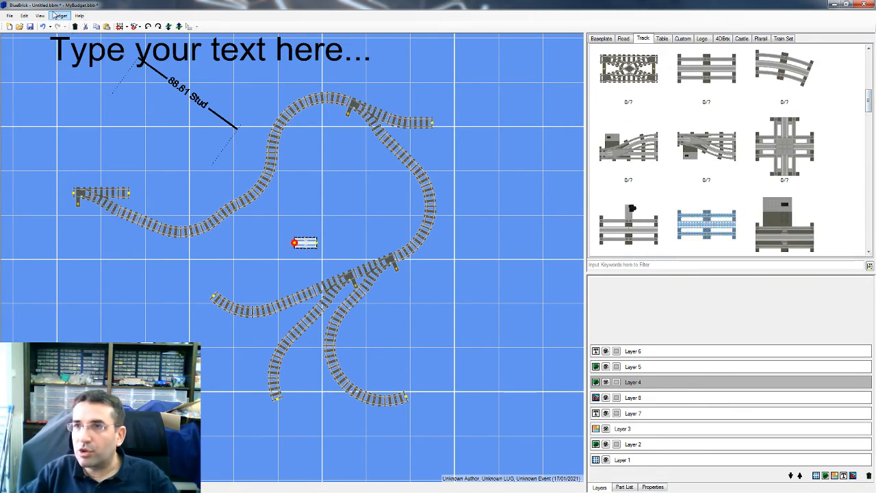
Show the electric circuits on the map and examine them on the grey straight track and the surrounding layout
{"action": "left_click", "coordinate": [56, 15]}
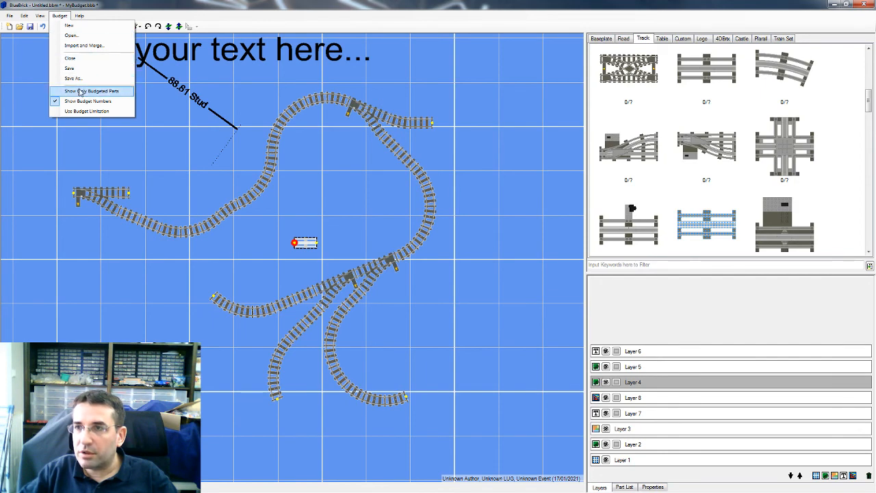
{"action": "mouse_move", "coordinate": [40, 15]}
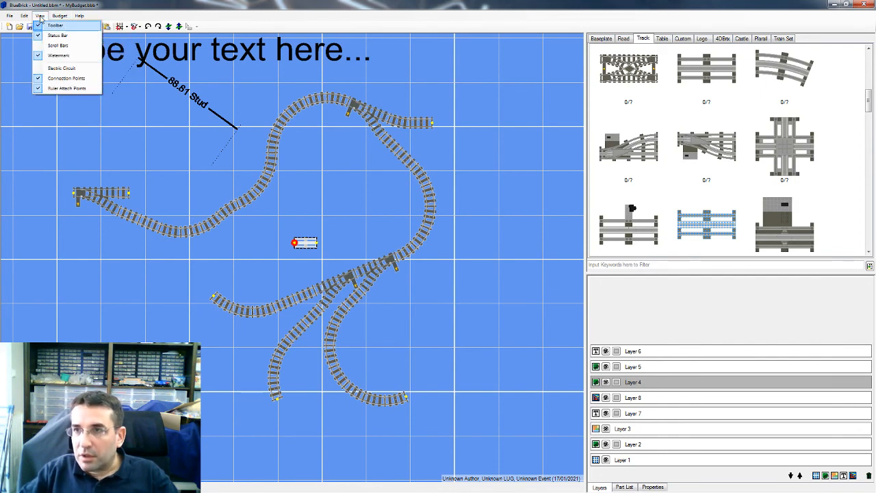
{"action": "left_click", "coordinate": [61, 79]}
{"action": "scroll", "coordinate": [329, 244], "scroll_direction": "up", "scroll_amount": 4}
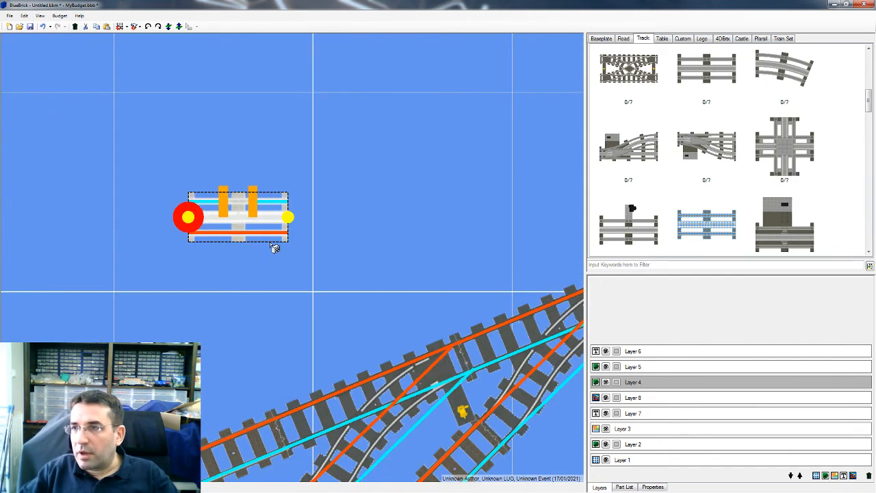
{"action": "scroll", "coordinate": [229, 200], "scroll_direction": "down", "scroll_amount": 1}
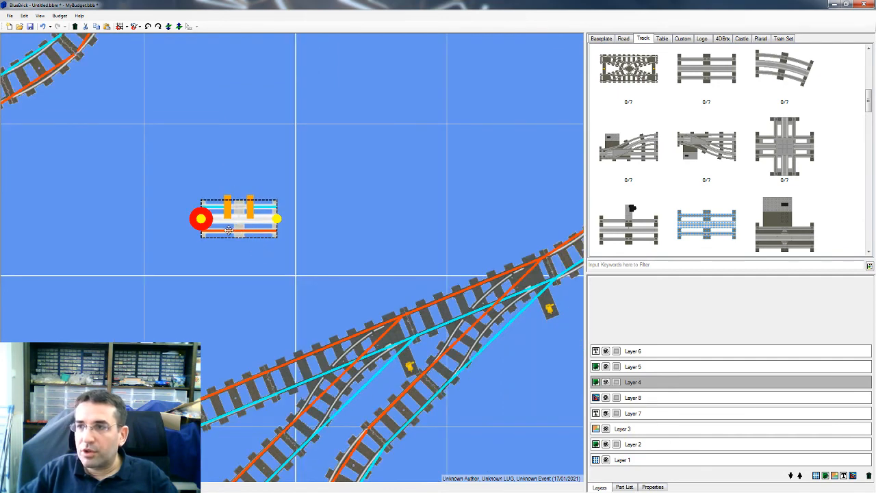
{"action": "scroll", "coordinate": [234, 211], "scroll_direction": "down", "scroll_amount": 2}
{"action": "scroll", "coordinate": [273, 263], "scroll_direction": "down", "scroll_amount": 1}
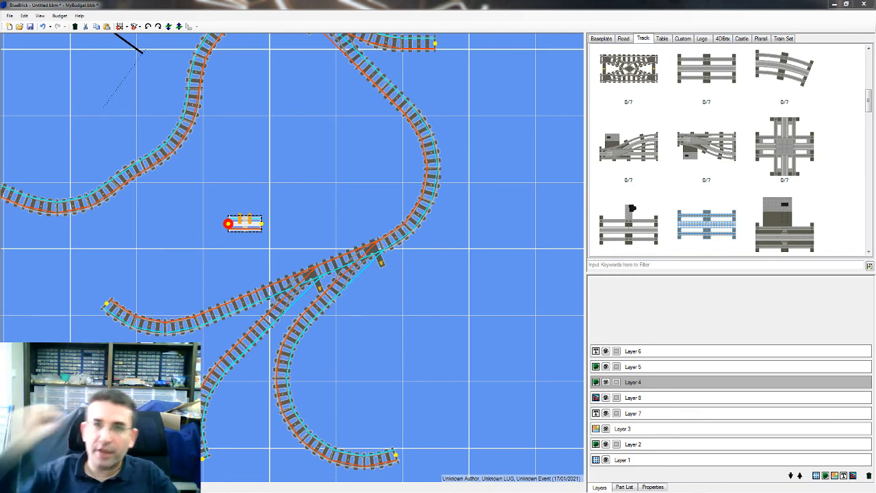
{"action": "scroll", "coordinate": [188, 224], "scroll_direction": "down", "scroll_amount": 2}
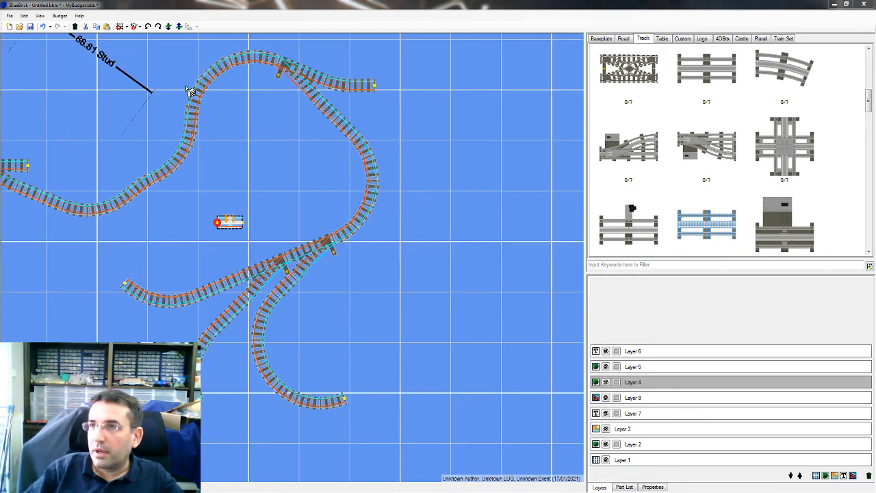
Hide the electric circuits and deselect the grey straight track
{"action": "left_click", "coordinate": [60, 15]}
{"action": "mouse_move", "coordinate": [40, 15]}
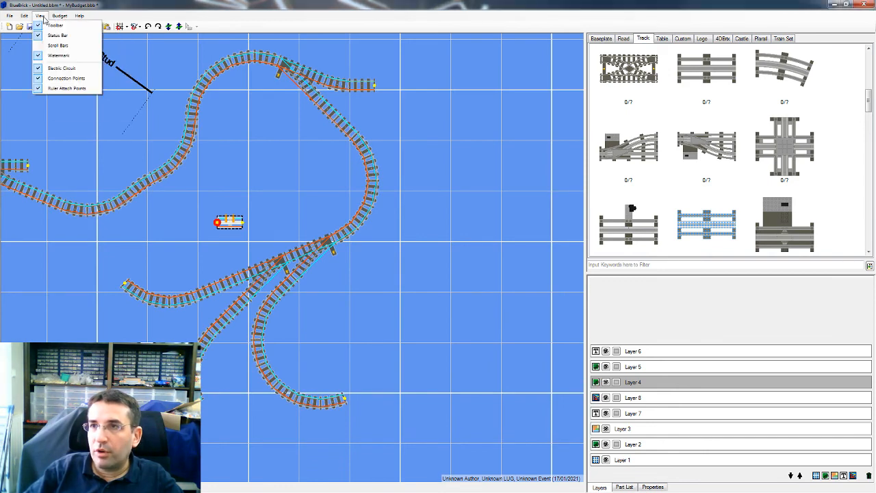
{"action": "left_click", "coordinate": [66, 78]}
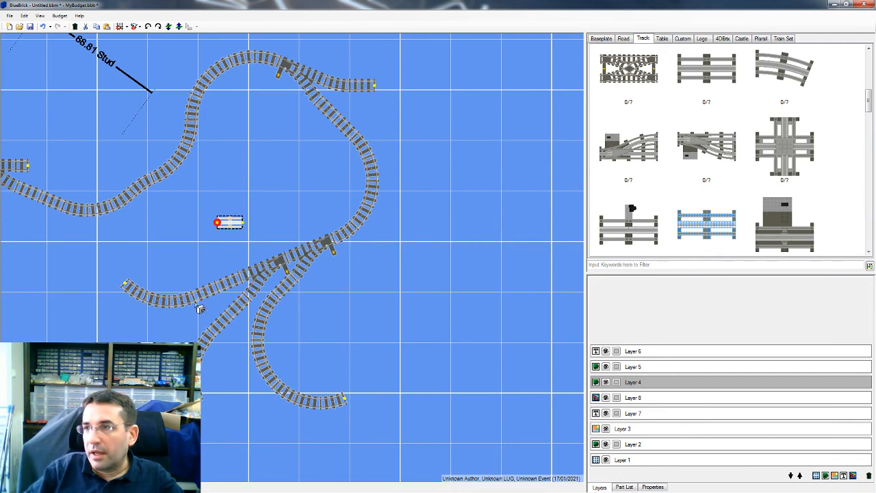
{"action": "left_click_drag", "start_coordinate": [200, 309], "coordinate": [263, 296]}
{"action": "left_click", "coordinate": [421, 298]}
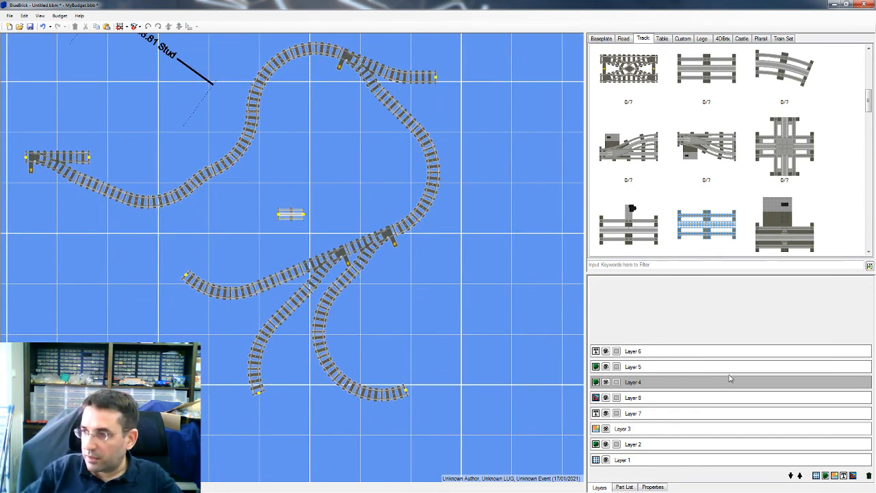
Display the hulls of the track parts on Layer 4 and inspect their outlines around the turnouts
{"action": "left_click", "coordinate": [617, 383]}
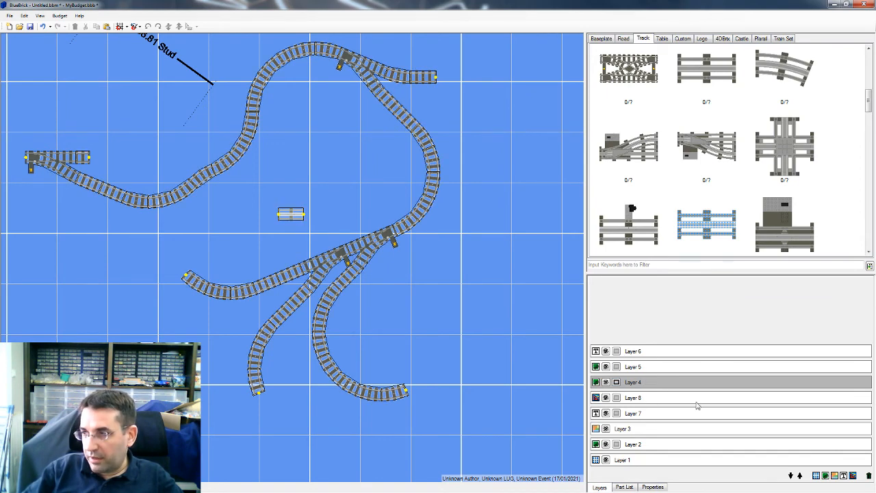
{"action": "scroll", "coordinate": [389, 327], "scroll_direction": "up", "scroll_amount": 4}
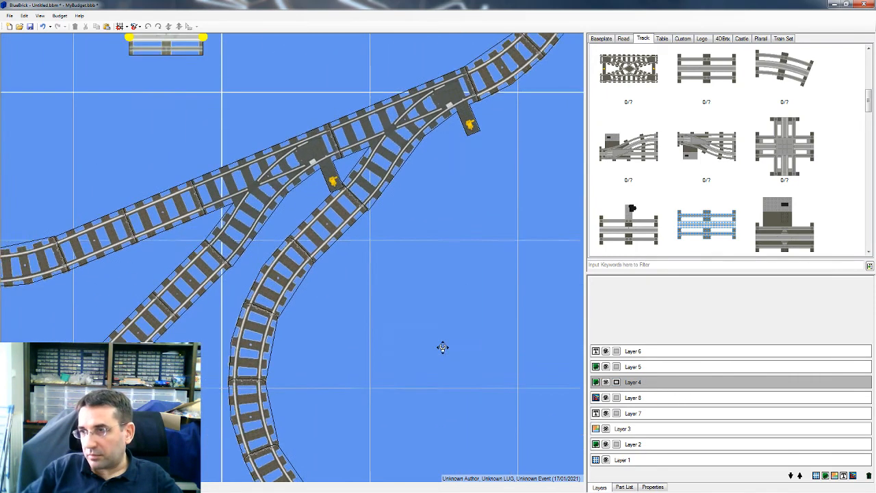
{"action": "scroll", "coordinate": [328, 336], "scroll_direction": "down", "scroll_amount": 3}
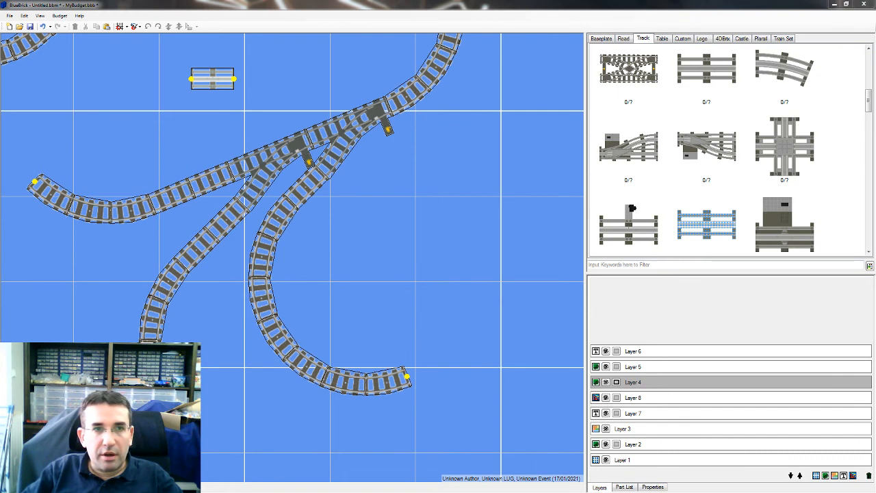
Change Layer 4's hull outlines to a thicker dark green line in its layer properties
{"action": "left_click_drag", "start_coordinate": [1, 171], "coordinate": [383, 153]}
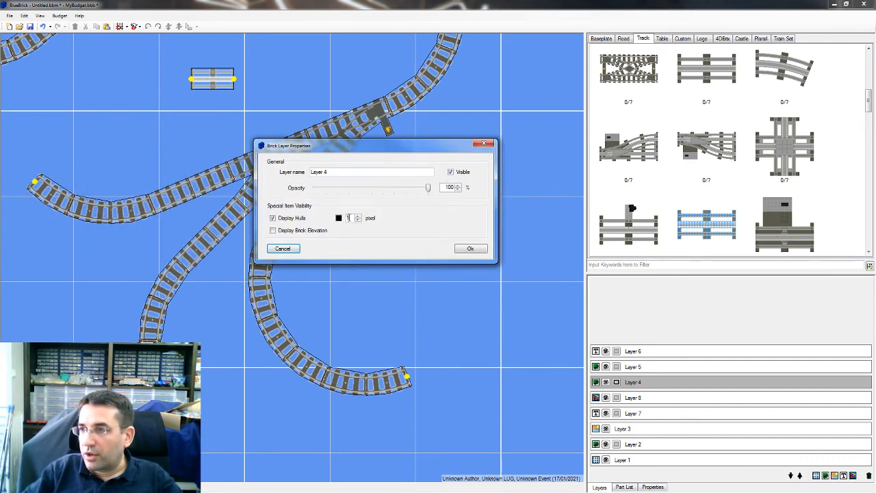
{"action": "left_click", "coordinate": [338, 219]}
{"action": "left_click", "coordinate": [419, 171]}
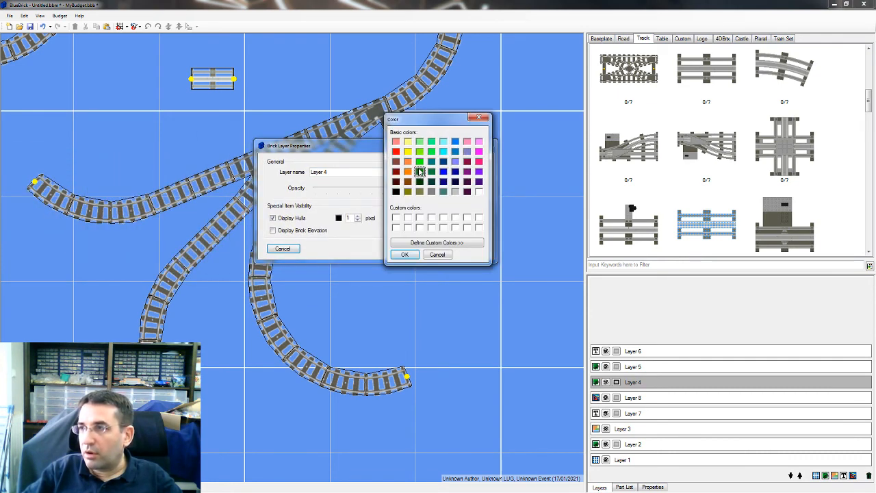
{"action": "left_click", "coordinate": [404, 254]}
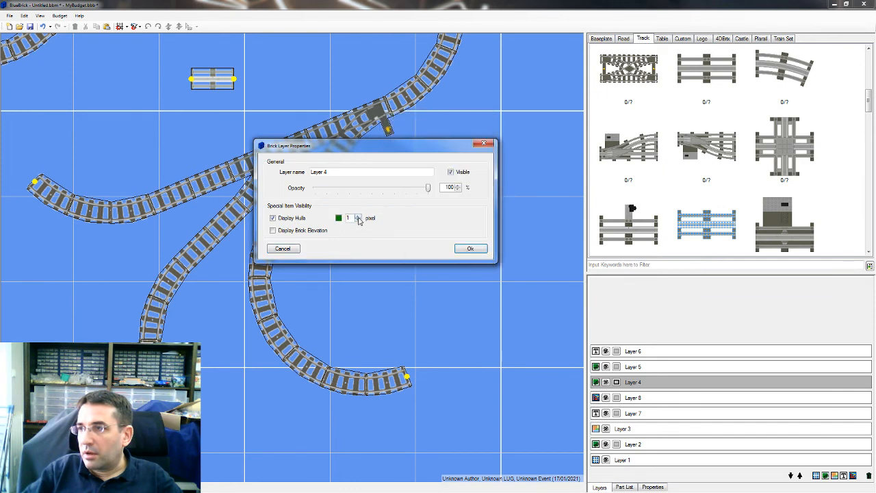
{"action": "left_click", "coordinate": [470, 248]}
{"action": "scroll", "coordinate": [424, 296], "scroll_direction": "up", "scroll_amount": 2}
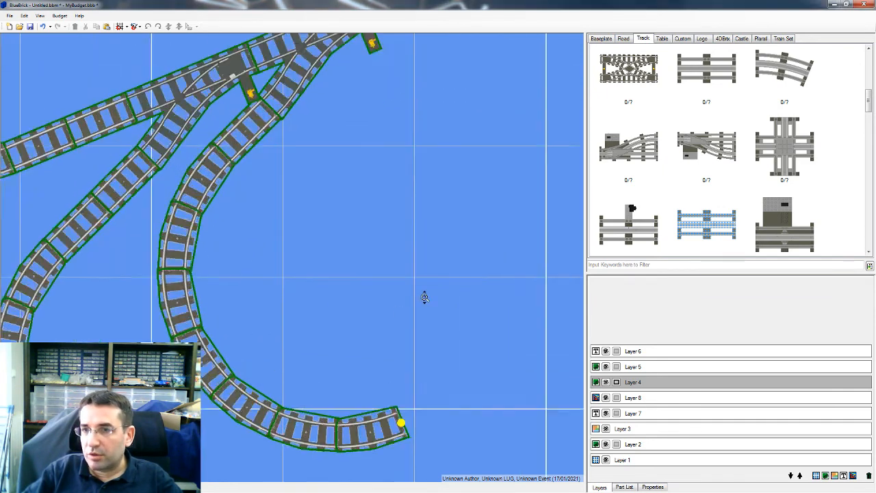
{"action": "scroll", "coordinate": [424, 296], "scroll_direction": "down", "scroll_amount": 1}
{"action": "left_click_drag", "start_coordinate": [342, 327], "coordinate": [401, 364]}
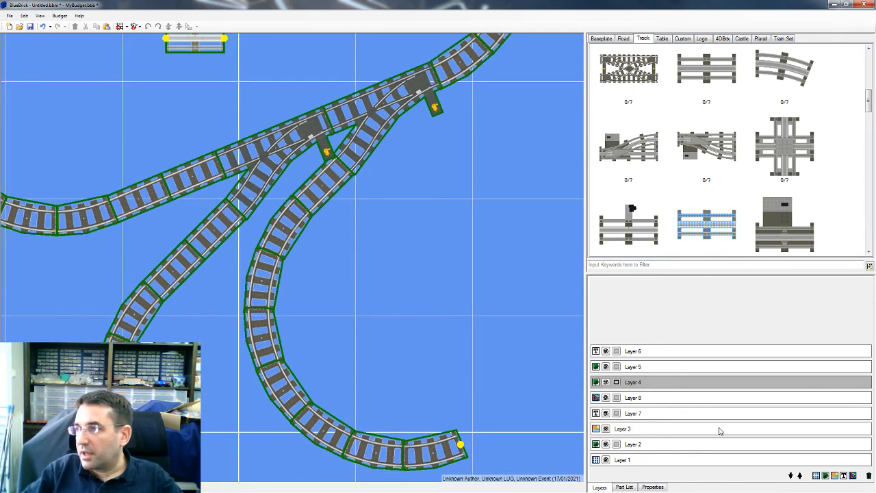
Display the hulls of text layers 6 and 7, and delete Layer 6
{"action": "left_click", "coordinate": [644, 353]}
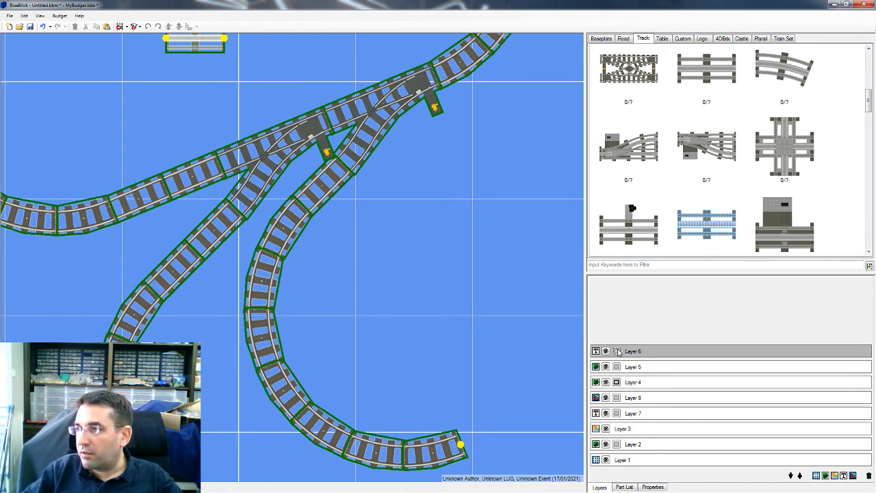
{"action": "left_click_drag", "start_coordinate": [373, 231], "coordinate": [403, 374]}
{"action": "scroll", "coordinate": [338, 277], "scroll_direction": "down", "scroll_amount": 2}
{"action": "left_click_drag", "start_coordinate": [217, 223], "coordinate": [278, 345]}
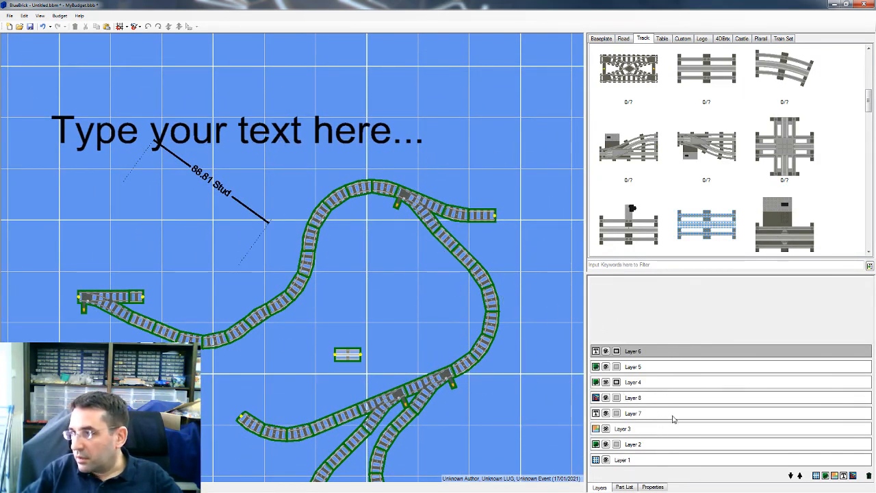
{"action": "left_click", "coordinate": [617, 351]}
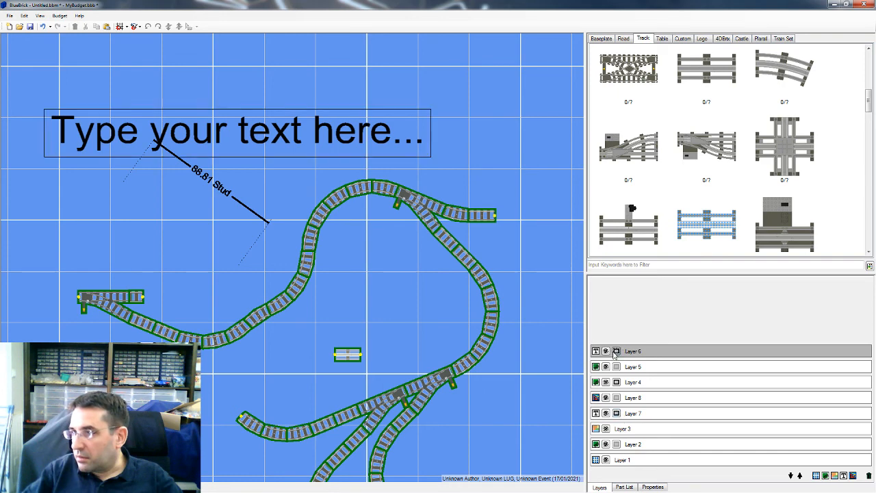
{"action": "left_click", "coordinate": [869, 475]}
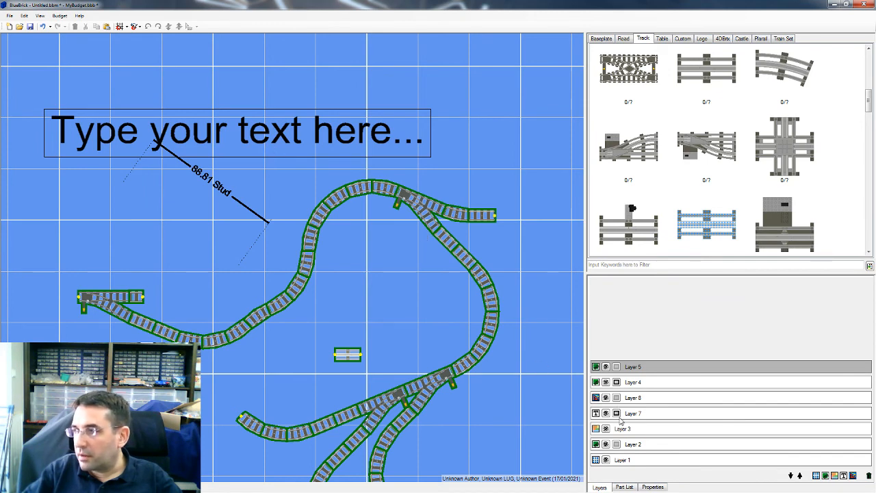
Change the hull outline of text Layer 7 to a thicker red line in its layer properties
{"action": "left_click", "coordinate": [674, 412]}
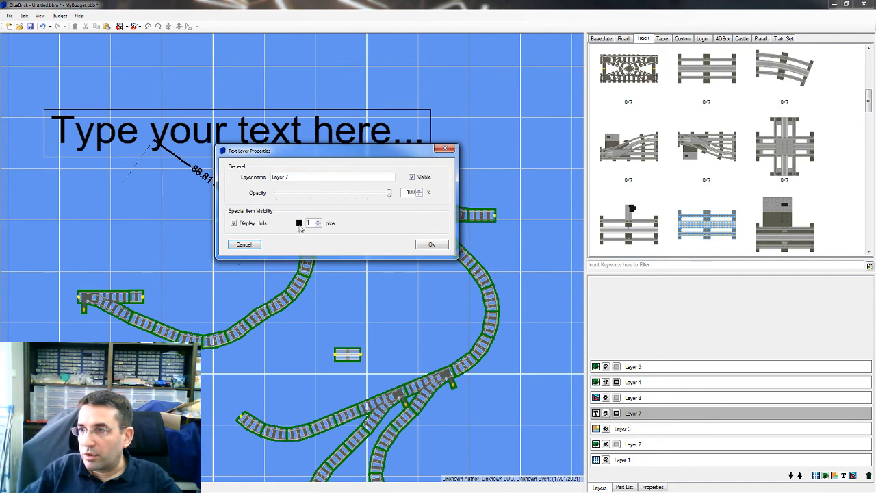
{"action": "left_click", "coordinate": [299, 223]}
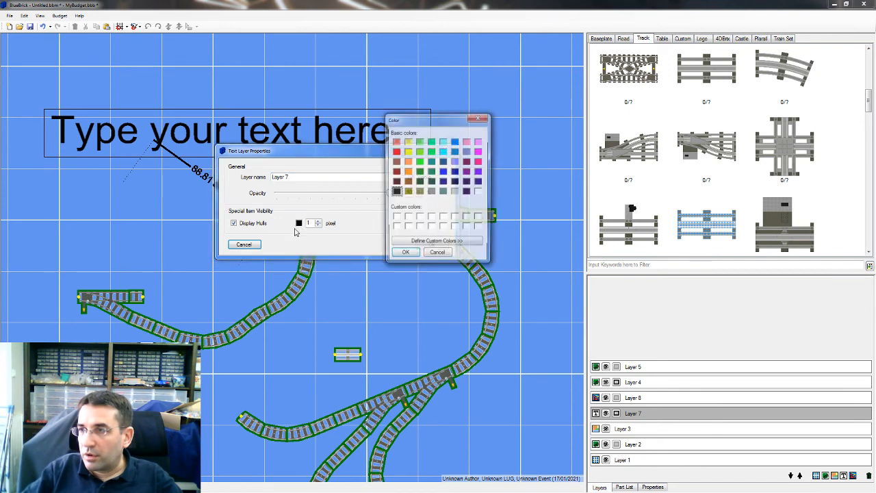
{"action": "left_click", "coordinate": [395, 151]}
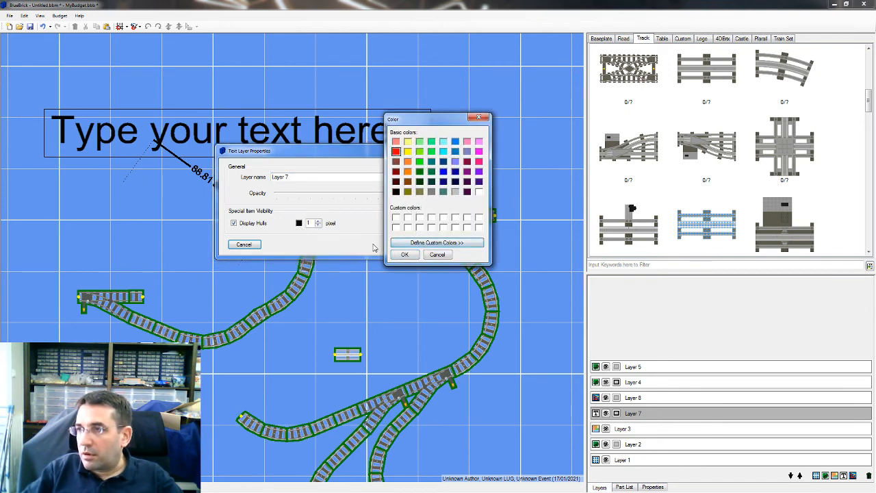
{"action": "left_click", "coordinate": [404, 254]}
{"action": "left_click", "coordinate": [318, 222]}
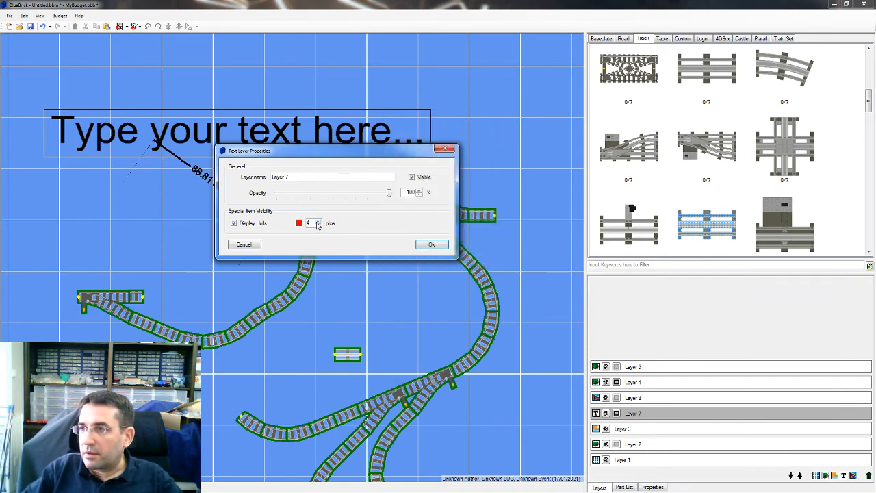
{"action": "left_click", "coordinate": [431, 245]}
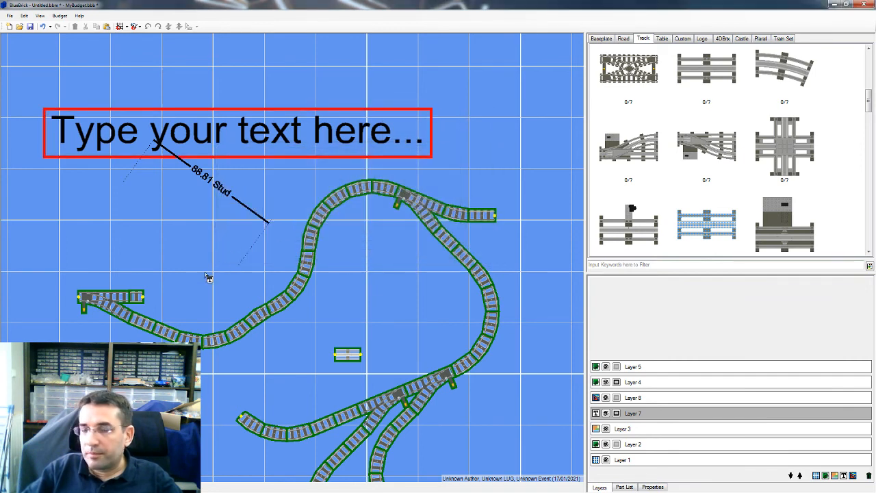
{"action": "left_click_drag", "start_coordinate": [229, 240], "coordinate": [232, 213]}
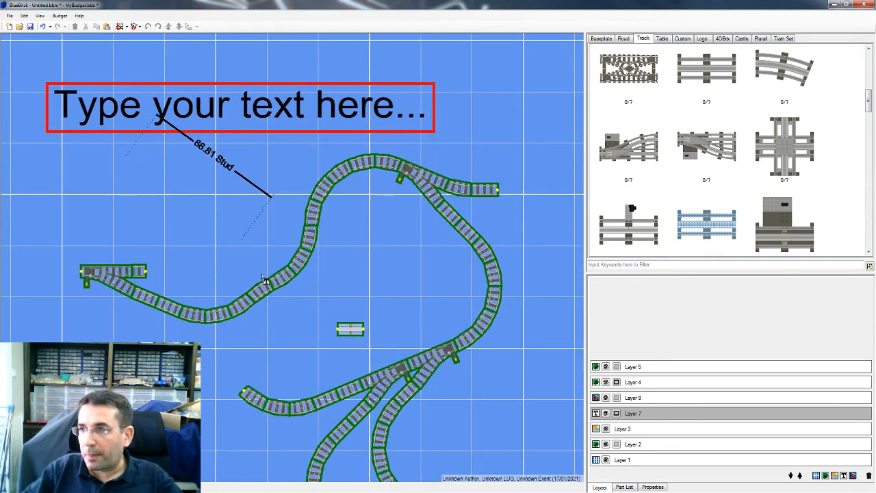
Display the hull around the ruler on Layer 8 and hide it again
{"action": "left_click", "coordinate": [617, 398]}
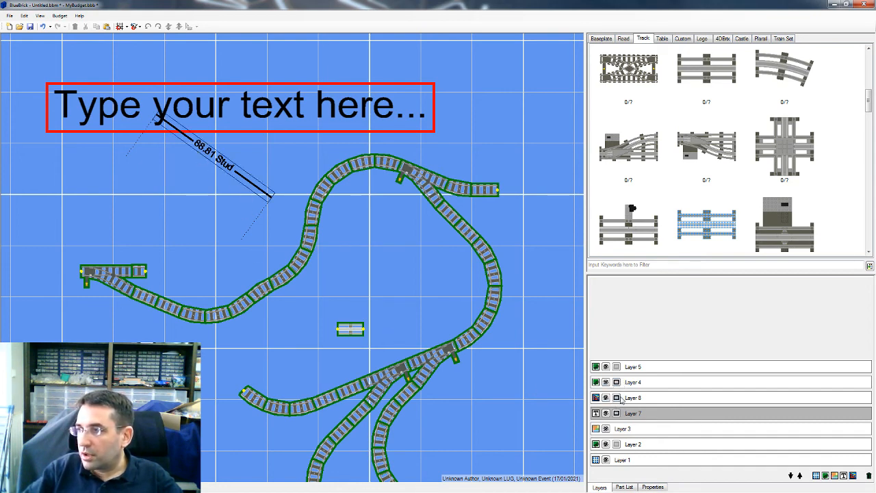
{"action": "left_click", "coordinate": [493, 440]}
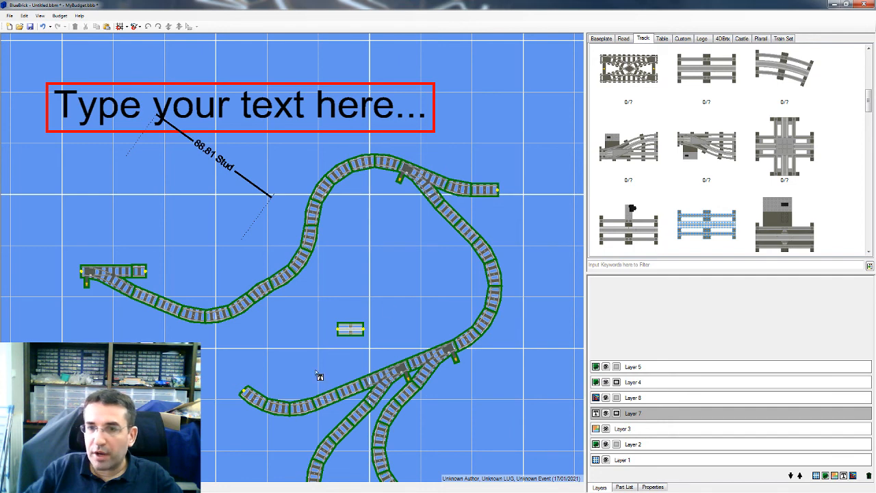
Review the Electric Circuit and Connection Point choices in the image export options, cancel the export, and return to an overview of the map
{"action": "left_click", "coordinate": [198, 328]}
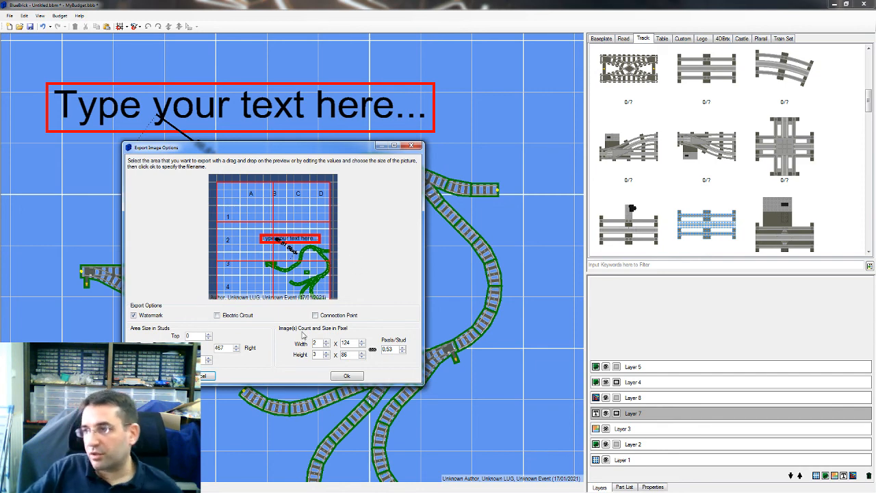
{"action": "left_click", "coordinate": [208, 376]}
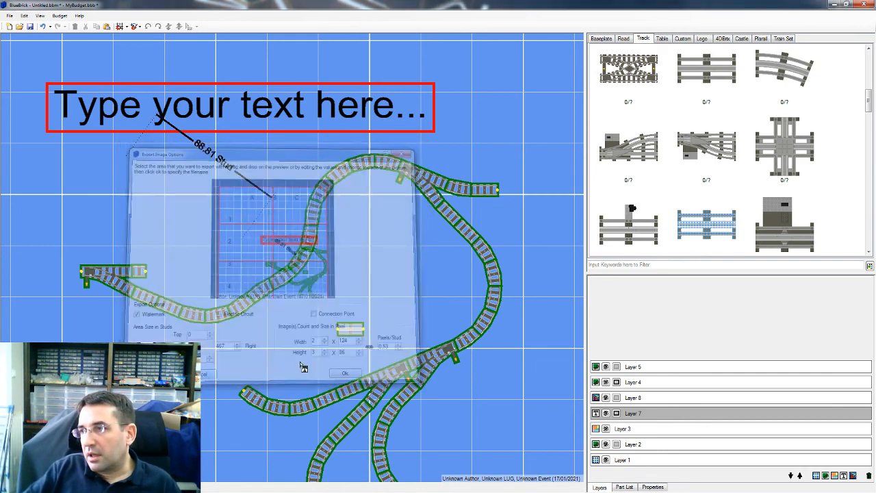
{"action": "scroll", "coordinate": [309, 355], "scroll_direction": "down", "scroll_amount": 3}
{"action": "left_click_drag", "start_coordinate": [306, 343], "coordinate": [282, 289]}
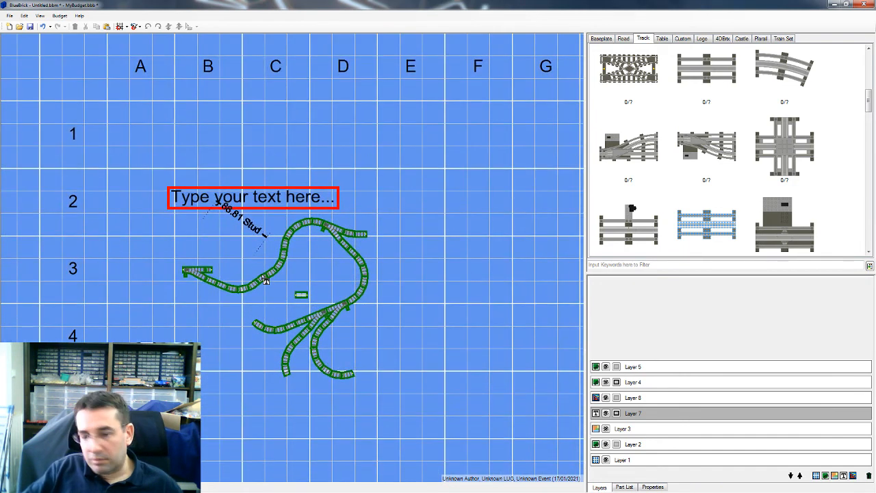
{"action": "key", "text": "alt+Tab"}
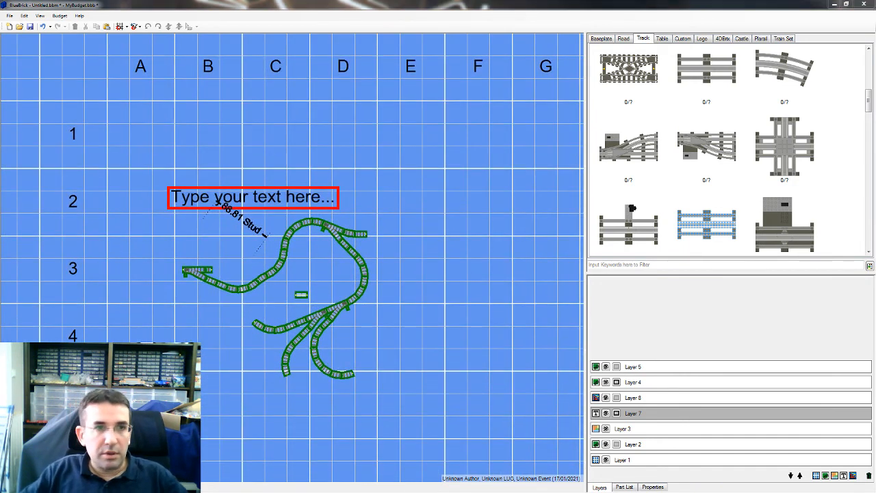
{"action": "key", "text": "alt+Tab"}
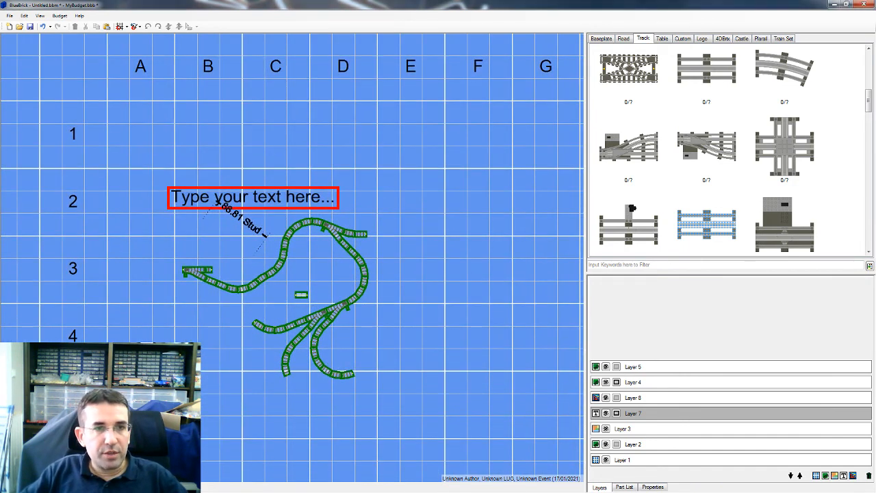
{"action": "key", "text": "alt+Tab"}
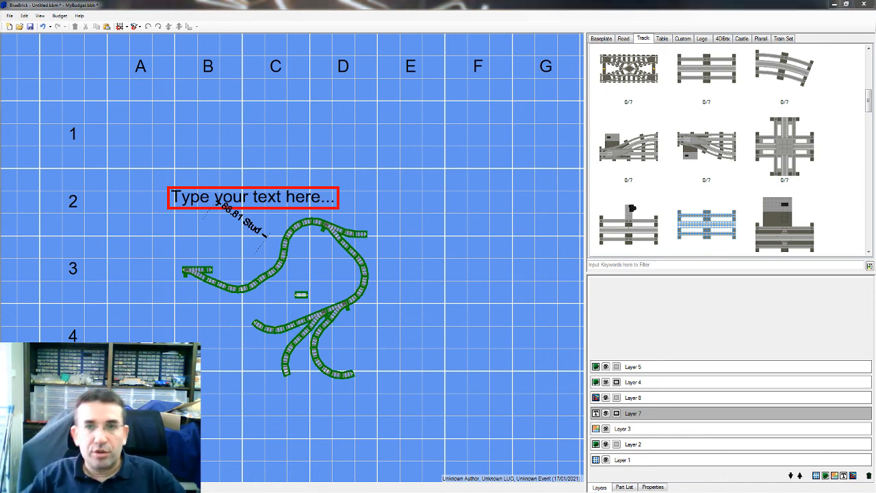
Hide the hulls of track Layer 4 and text Layer 7
{"action": "left_click_drag", "start_coordinate": [271, 279], "coordinate": [408, 266]}
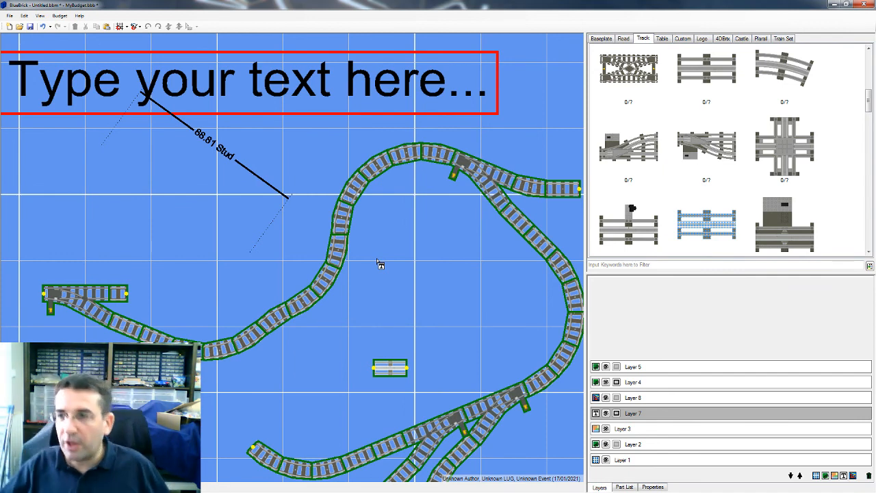
{"action": "left_click", "coordinate": [616, 383]}
{"action": "left_click", "coordinate": [616, 413]}
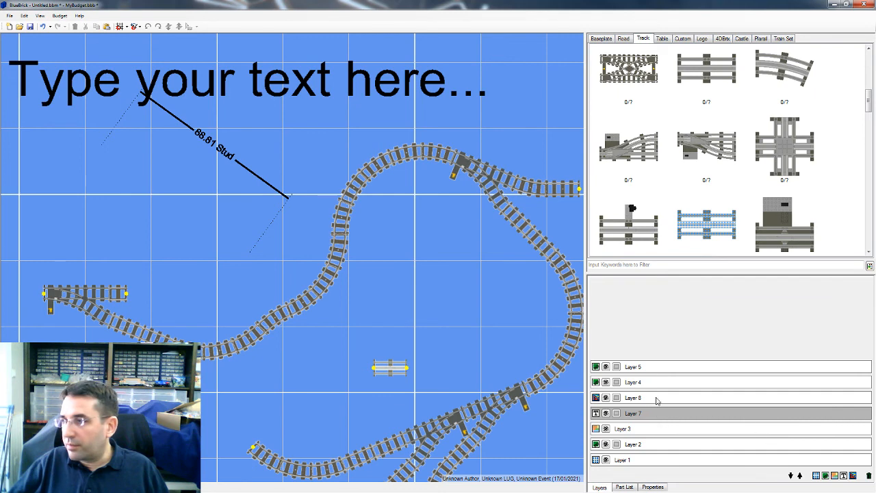
Inspect the elevation property of a single curved track piece on Layer 4 and close it without changes
{"action": "left_click", "coordinate": [664, 383]}
{"action": "left_click", "coordinate": [228, 352]}
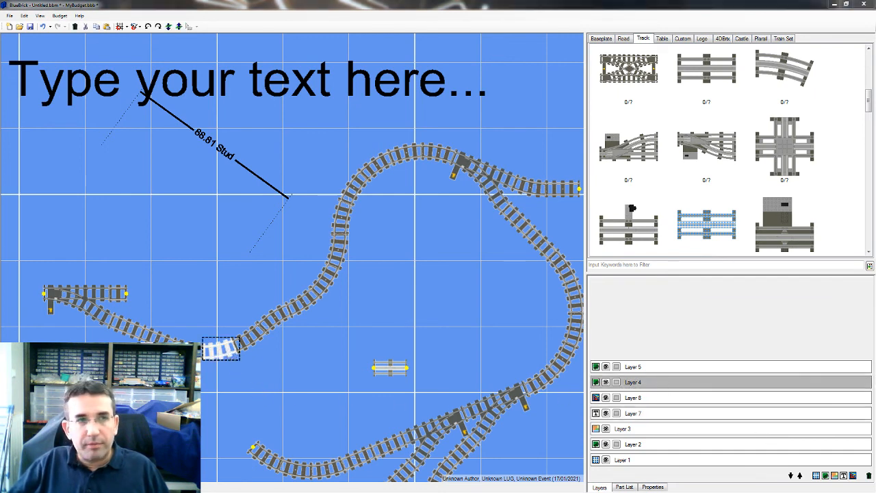
{"action": "left_click_drag", "start_coordinate": [79, 135], "coordinate": [345, 149]}
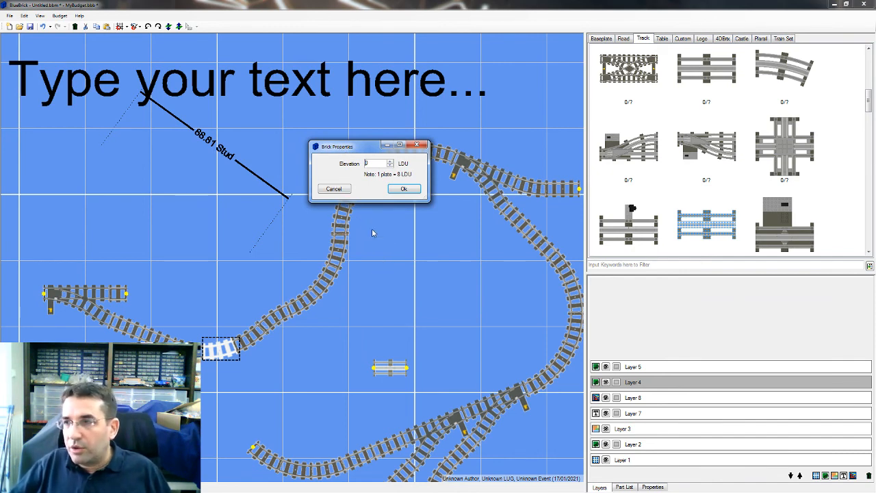
{"action": "left_click", "coordinate": [336, 191]}
Set the elevation of the five connected track pieces in the lower part of the S-bend to 24 LDU
{"action": "right_click", "coordinate": [272, 327]}
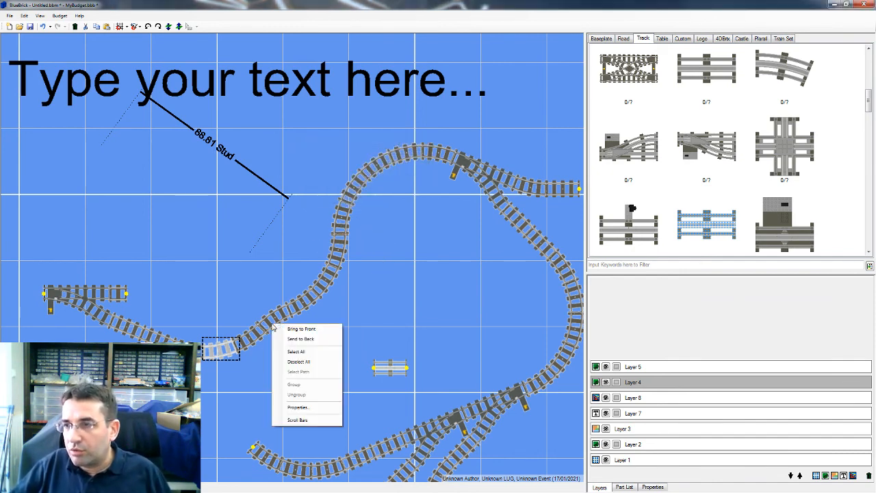
{"action": "left_click_drag", "start_coordinate": [205, 266], "coordinate": [410, 339]}
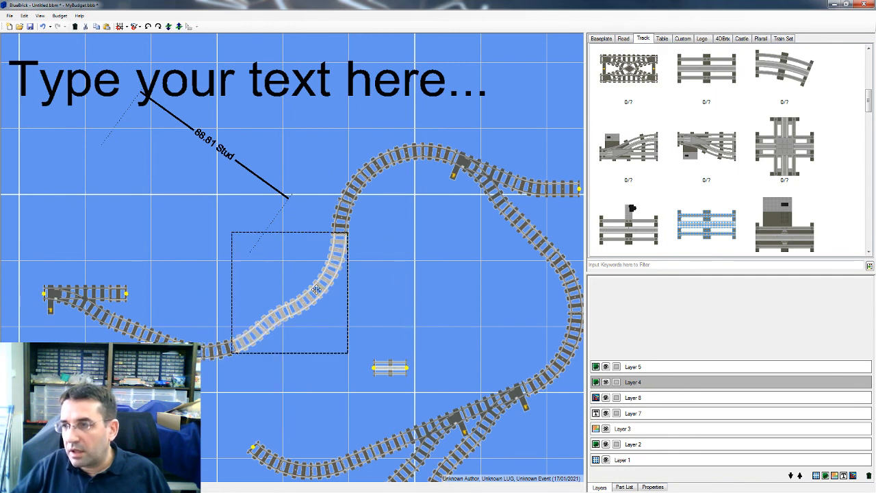
{"action": "right_click", "coordinate": [317, 288]}
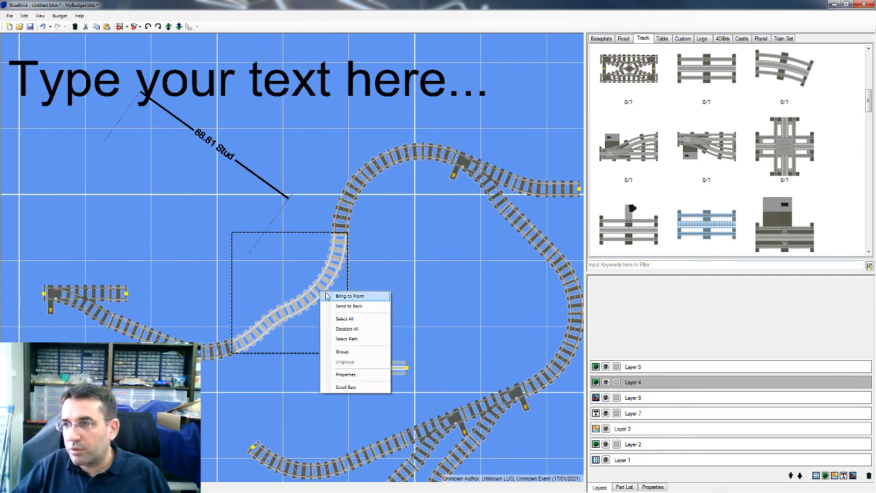
{"action": "left_click", "coordinate": [346, 374]}
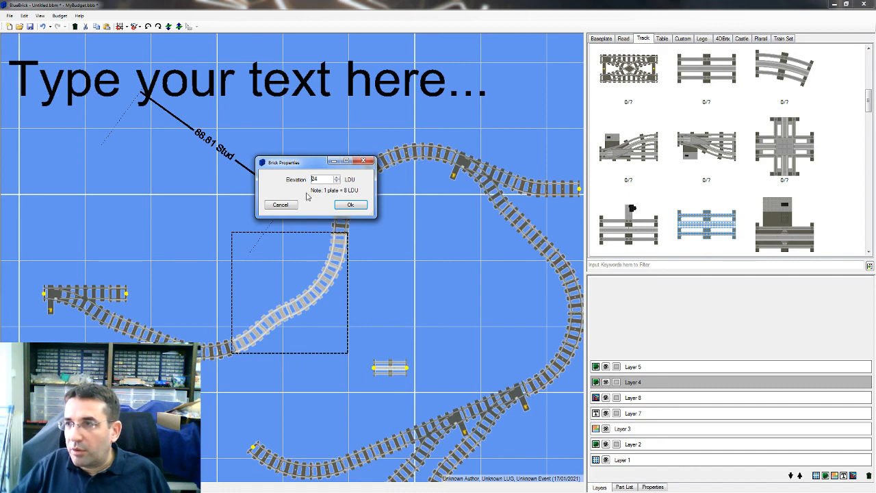
{"action": "left_click", "coordinate": [350, 205]}
Set the elevation of the two curved track pieces near the top of the S-bend to 16 LDU
{"action": "left_click", "coordinate": [380, 158]}
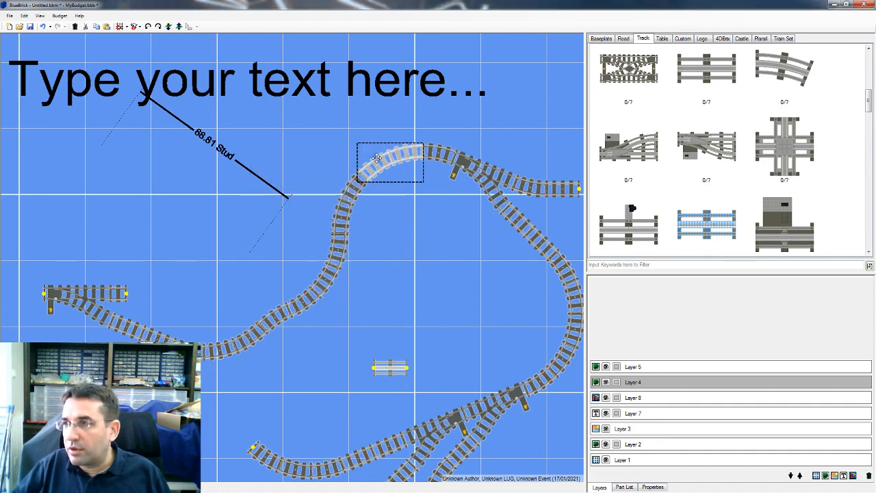
{"action": "right_click", "coordinate": [383, 164]}
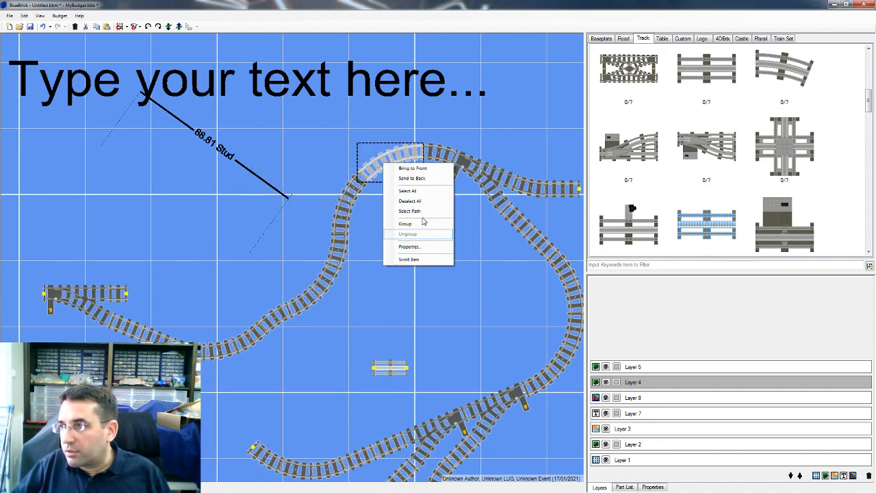
{"action": "left_click", "coordinate": [411, 247]}
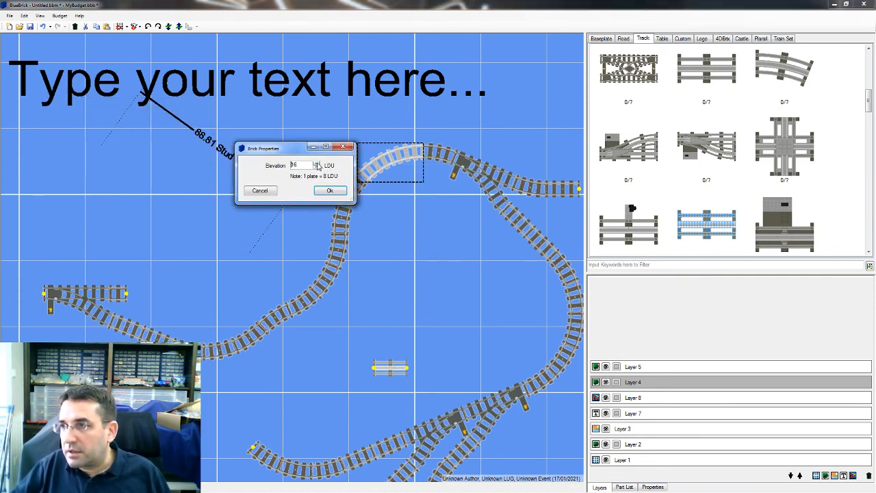
{"action": "left_click", "coordinate": [332, 191]}
Turn on the brick elevation display for Layer 4 and examine the elevation labels along the S-bend
{"action": "left_click", "coordinate": [411, 290]}
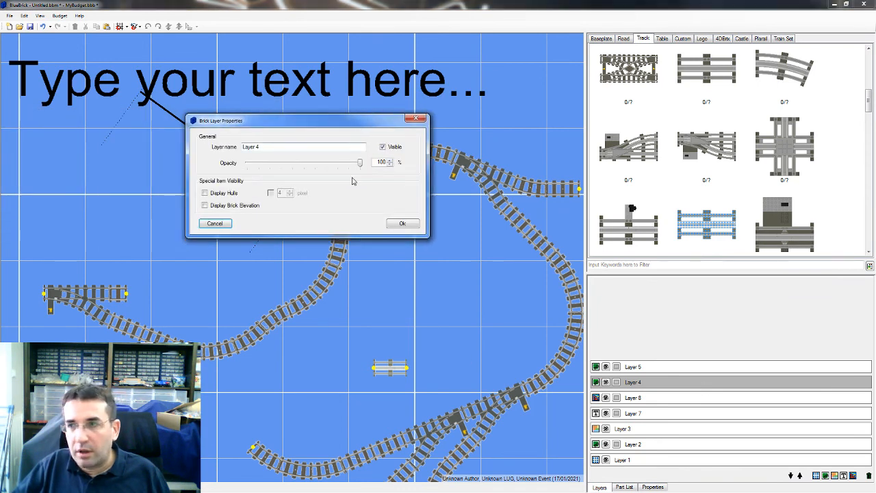
{"action": "left_click", "coordinate": [223, 208]}
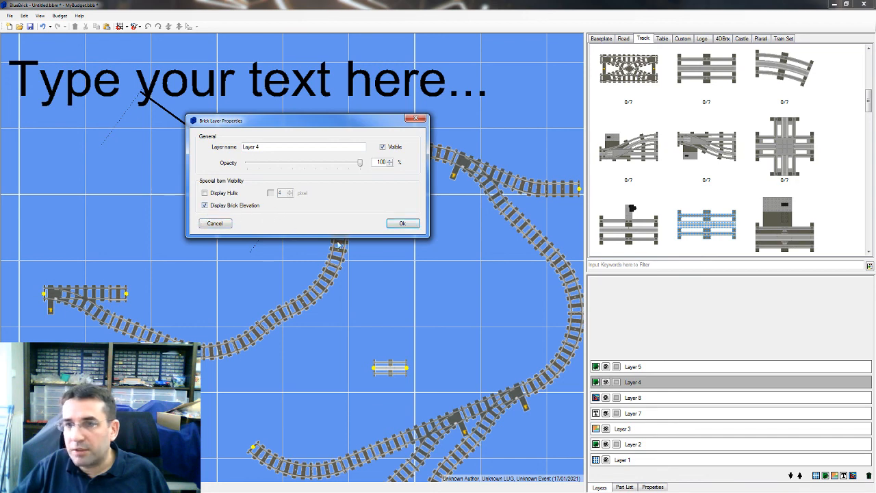
{"action": "left_click", "coordinate": [403, 224]}
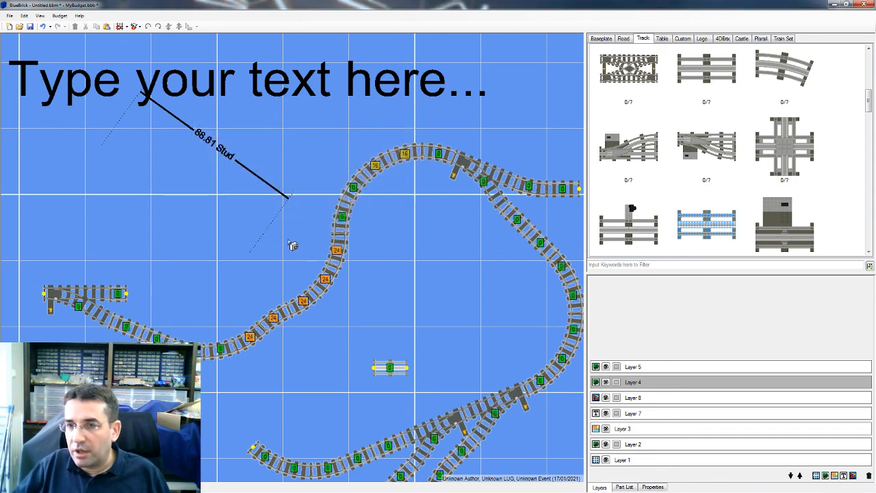
{"action": "scroll", "coordinate": [414, 257], "scroll_direction": "up", "scroll_amount": 3}
{"action": "left_click_drag", "start_coordinate": [317, 268], "coordinate": [395, 236]}
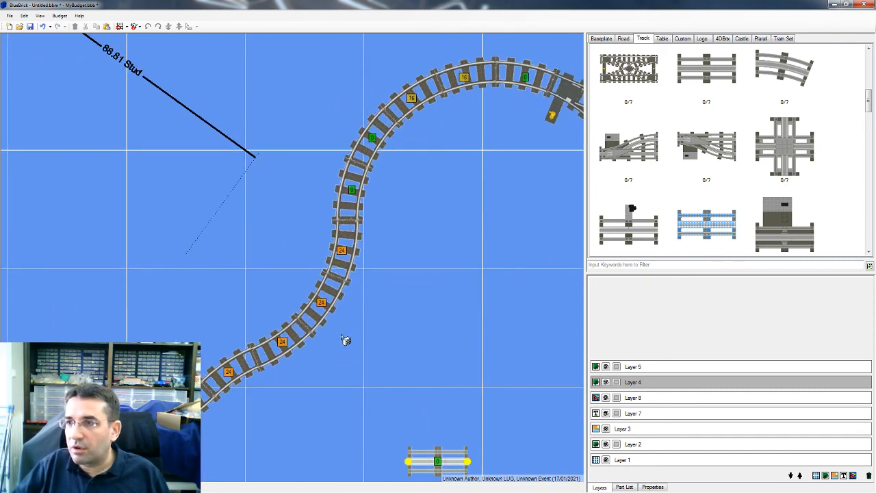
{"action": "scroll", "coordinate": [373, 291], "scroll_direction": "down", "scroll_amount": 2}
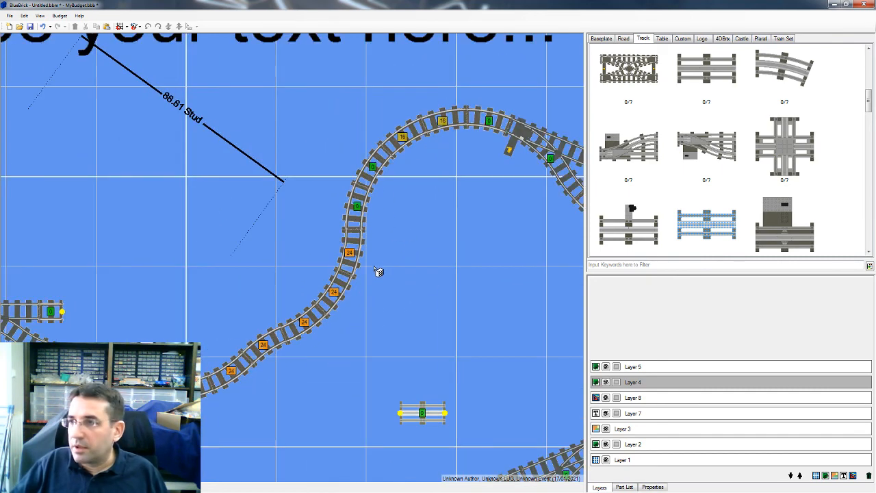
{"action": "left_click_drag", "start_coordinate": [364, 248], "coordinate": [321, 248]}
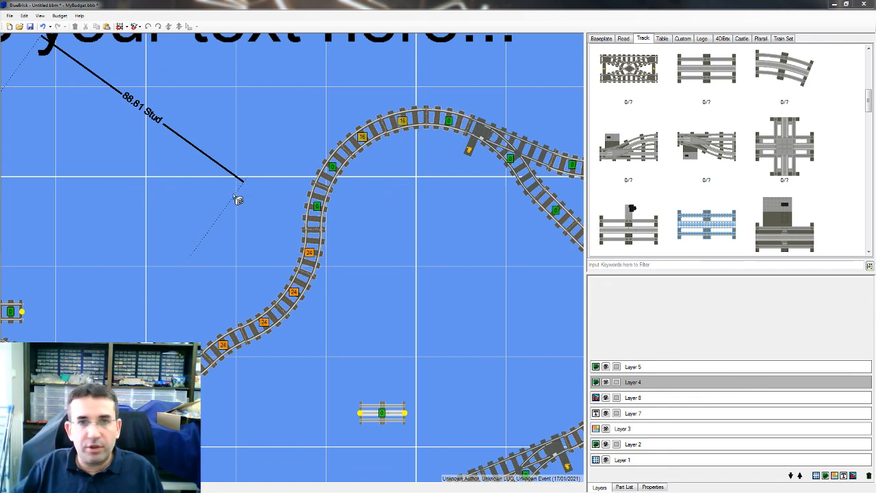
Change the text on Layer 7 to orange with font size 24
{"action": "left_click_drag", "start_coordinate": [209, 229], "coordinate": [283, 326]}
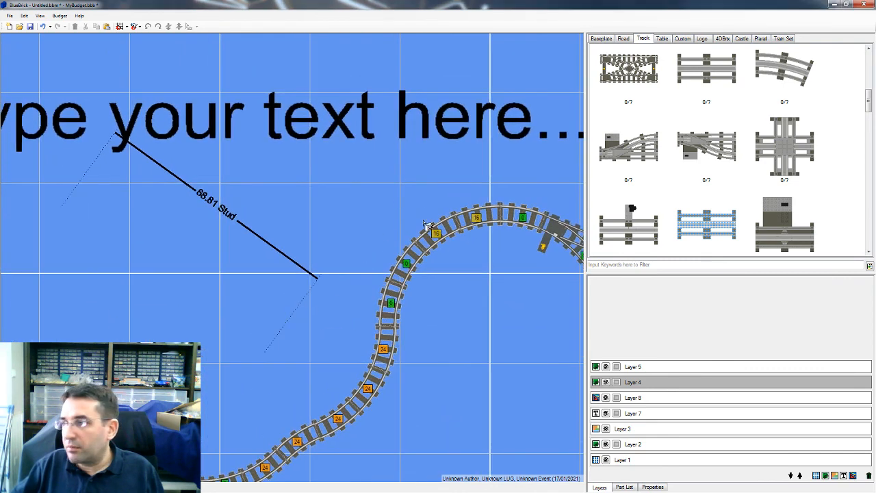
{"action": "left_click", "coordinate": [670, 417]}
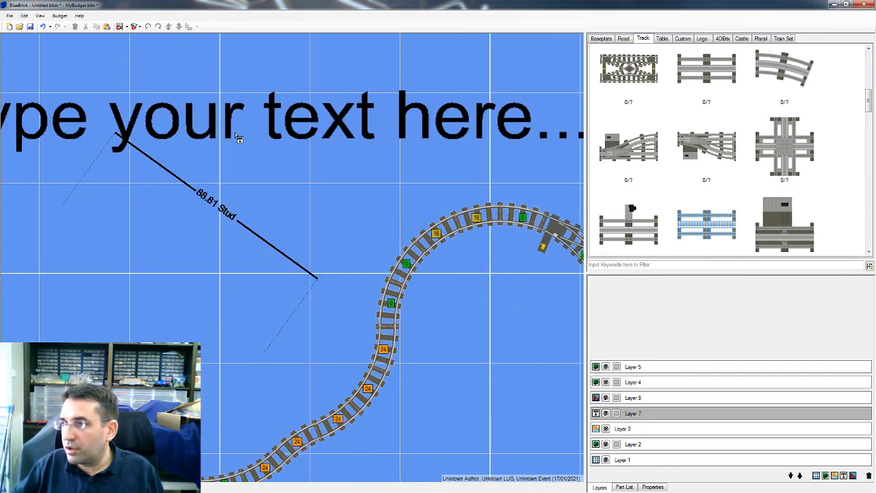
{"action": "left_click", "coordinate": [289, 137]}
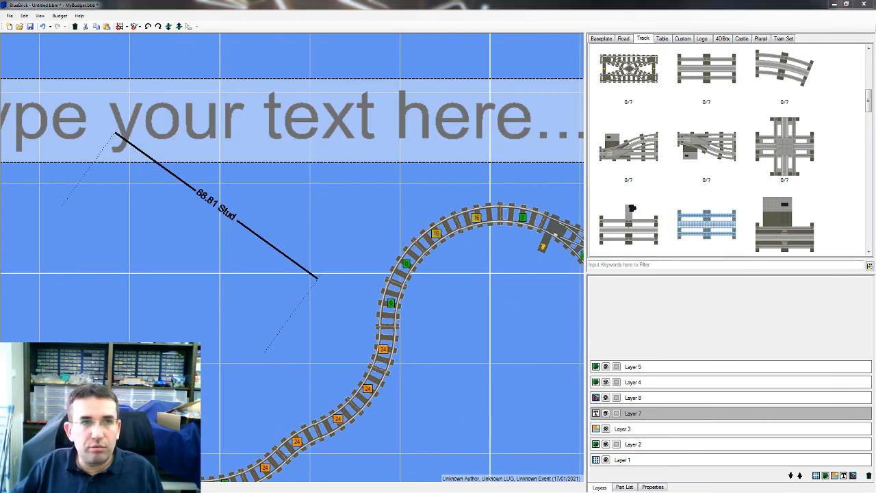
{"action": "left_click", "coordinate": [334, 193]}
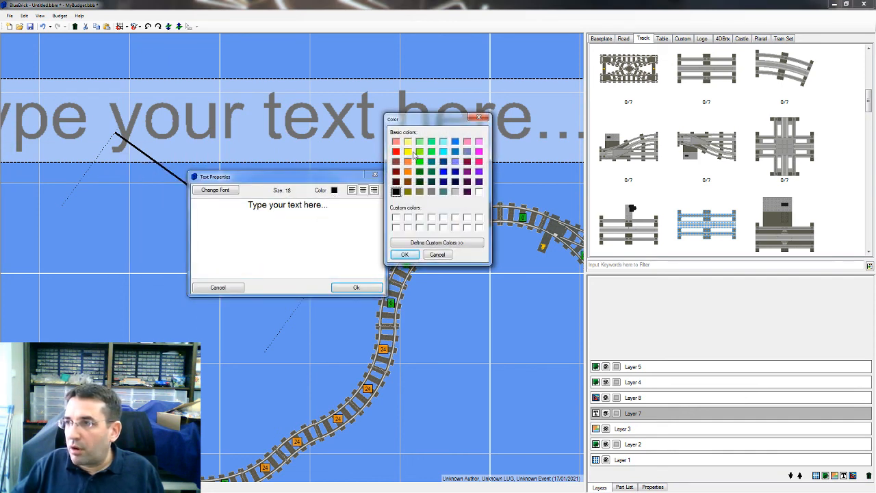
{"action": "left_click", "coordinate": [408, 163]}
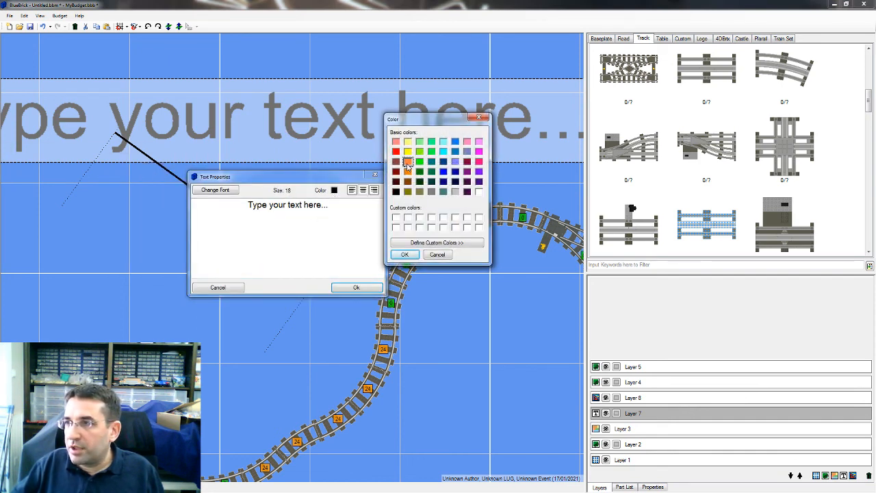
{"action": "left_click", "coordinate": [401, 257]}
{"action": "left_click", "coordinate": [213, 190]}
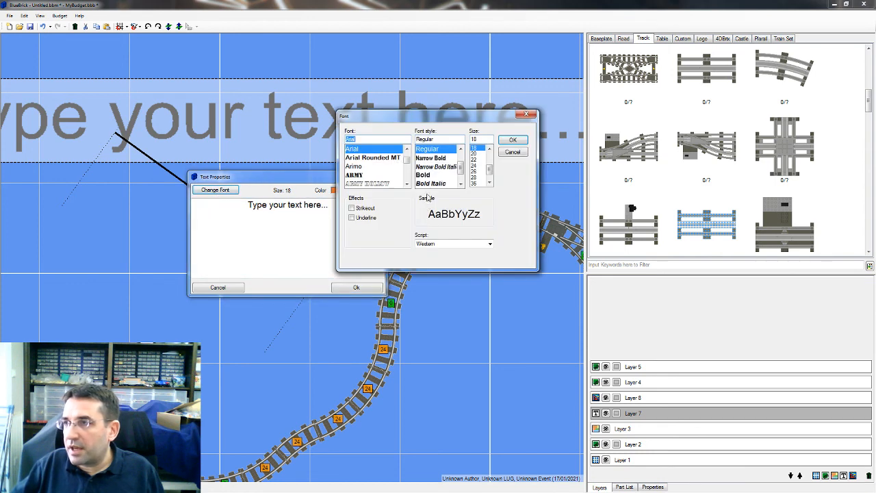
{"action": "left_click", "coordinate": [475, 165]}
{"action": "left_click", "coordinate": [512, 140]}
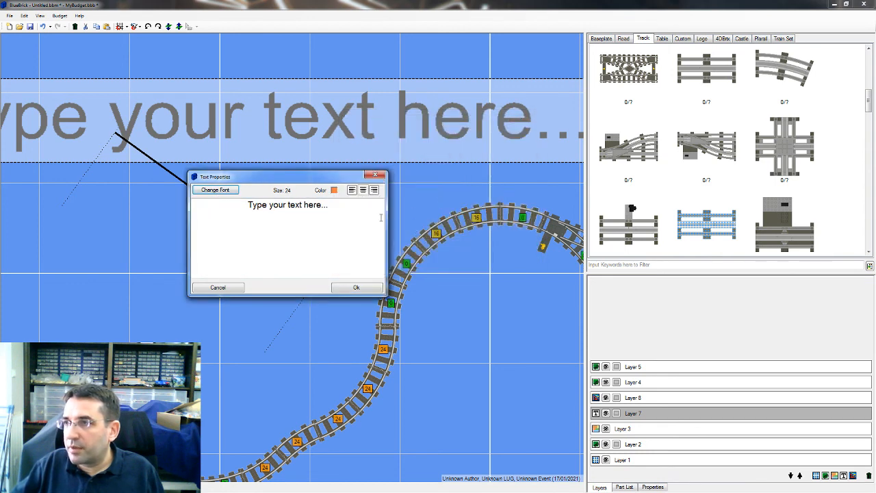
{"action": "left_click", "coordinate": [357, 286]}
Use the orange text on Layer 7 as the template for new texts
{"action": "right_click", "coordinate": [318, 146]}
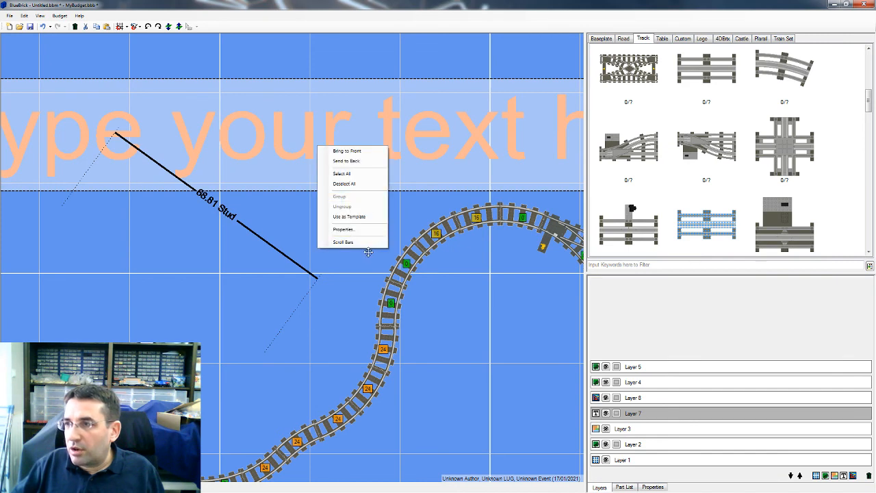
{"action": "left_click", "coordinate": [359, 216]}
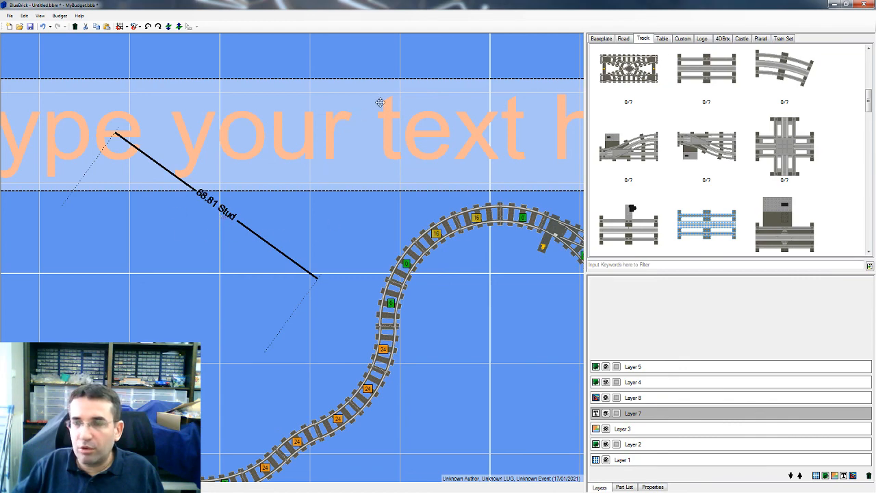
{"action": "scroll", "coordinate": [380, 103], "scroll_direction": "down", "scroll_amount": 5}
{"action": "scroll", "coordinate": [369, 161], "scroll_direction": "up", "scroll_amount": 3}
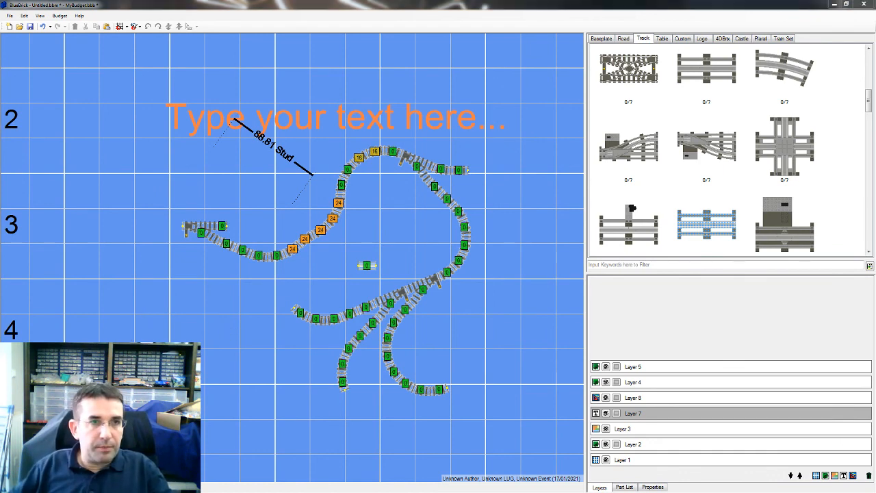
Add a new text reading "hello" below the track layout on Layer 7, keeping the template formatting
{"action": "left_click_drag", "start_coordinate": [0, 186], "coordinate": [187, 187]}
{"action": "key", "text": "BackSpace"}
{"action": "key", "text": "BackSpace"}
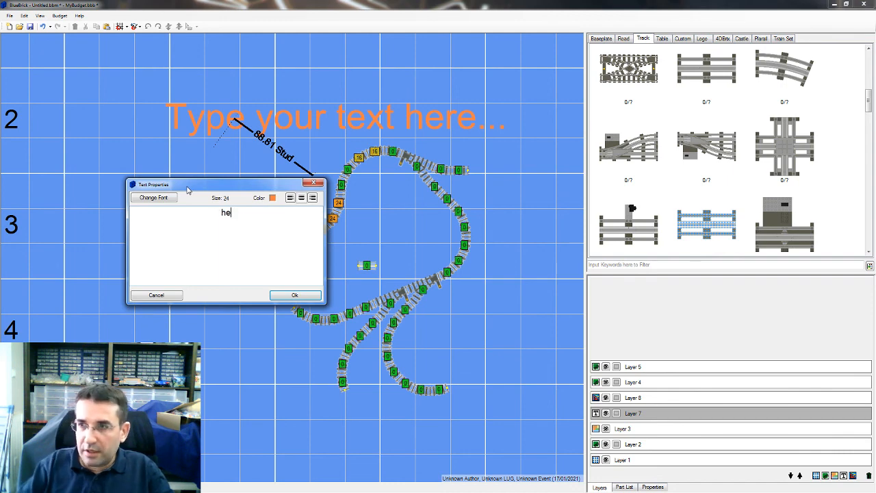
{"action": "type", "text": "llo"}
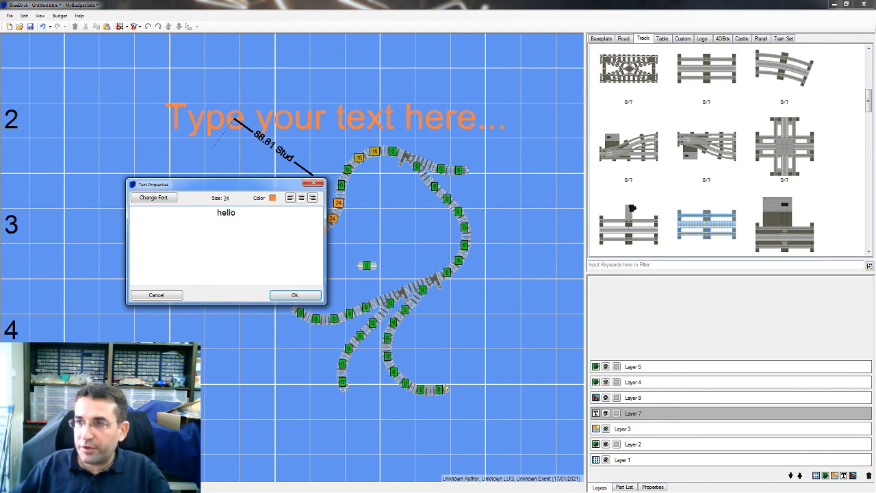
{"action": "left_click", "coordinate": [293, 295]}
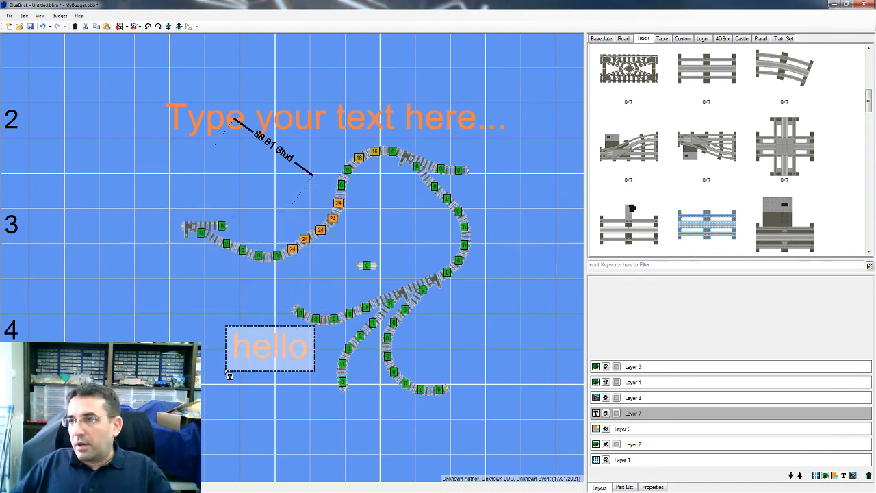
Move the "hello" text up and left into the empty area between the row 3 track and the lower branches
{"action": "left_click", "coordinate": [262, 393]}
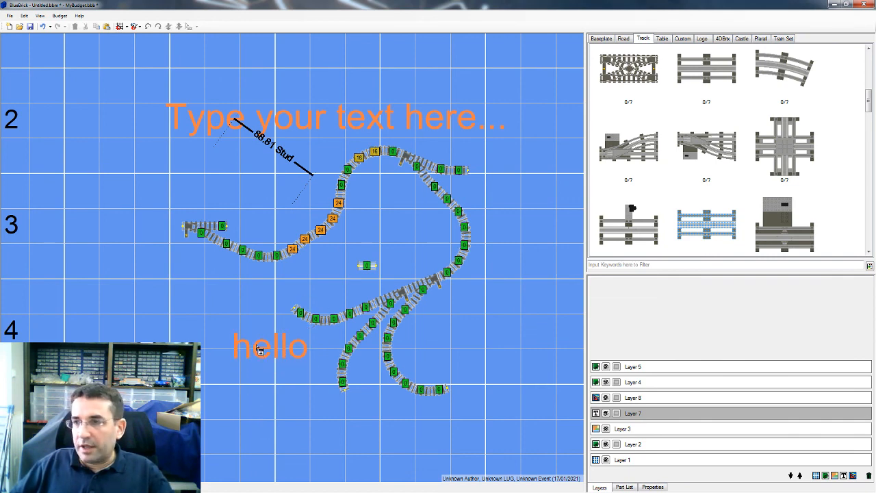
{"action": "left_click_drag", "start_coordinate": [257, 346], "coordinate": [177, 310]}
{"action": "left_click", "coordinate": [284, 394]}
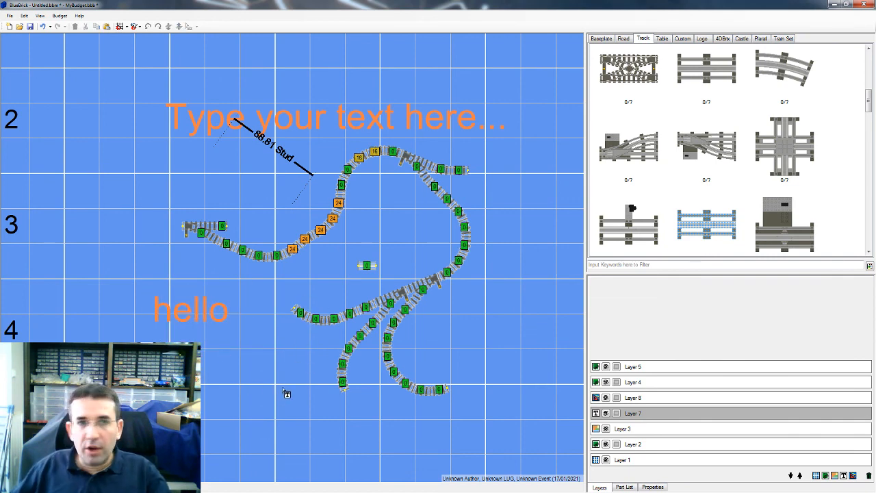